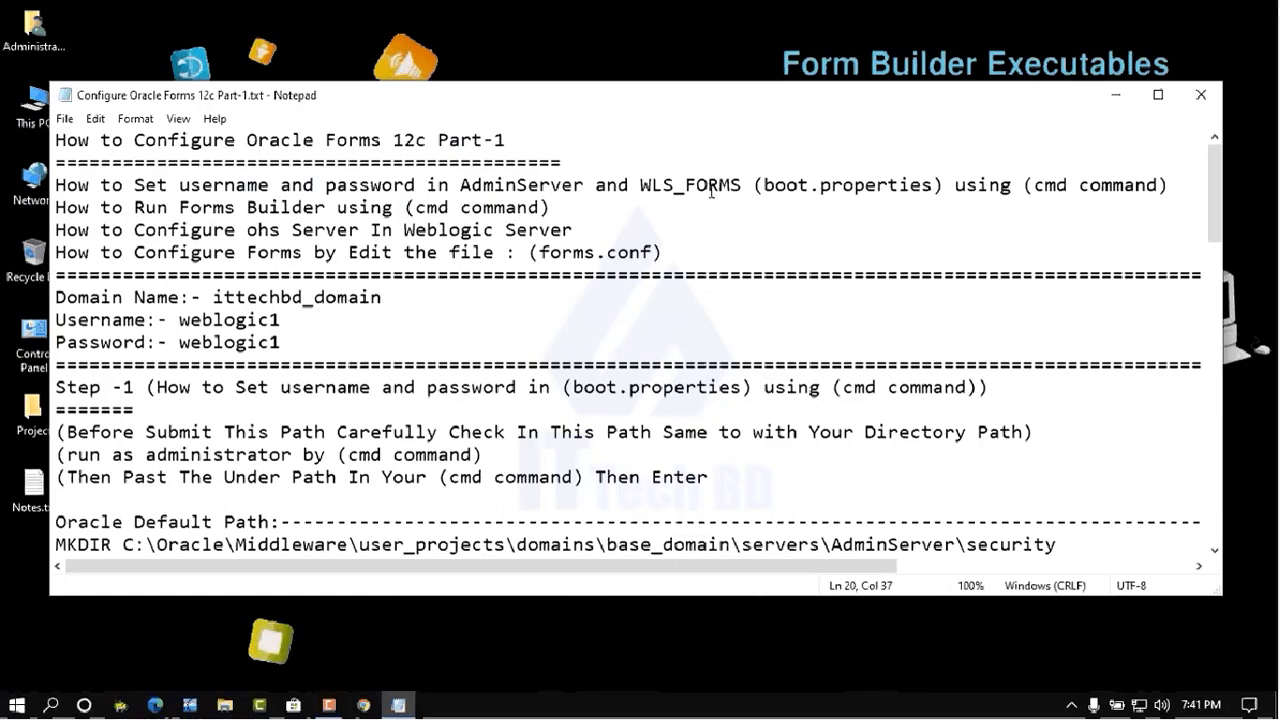
Review the Step -1 notes on boot.properties, including the default-path username and password placeholders for AdminServer and WLS_FORMS.
drag(460, 186, 741, 185)
scroll(521, 284, down, 1)
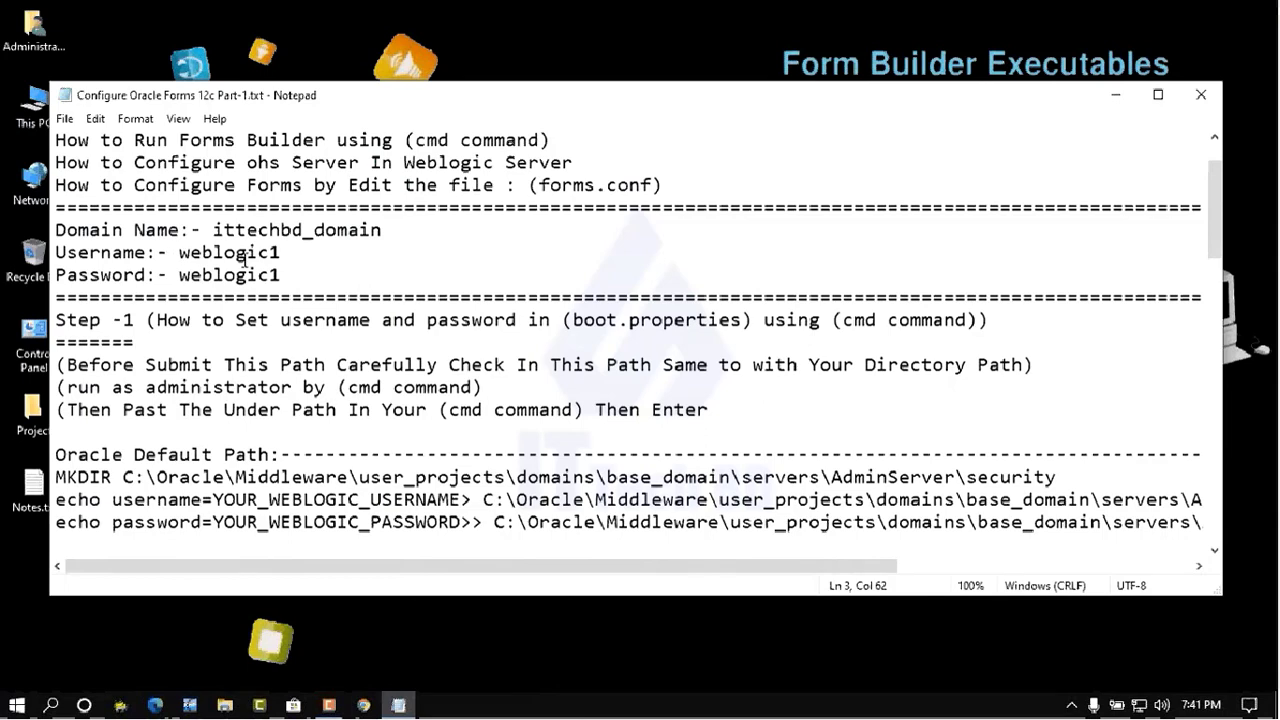
scroll(508, 333, down, 1)
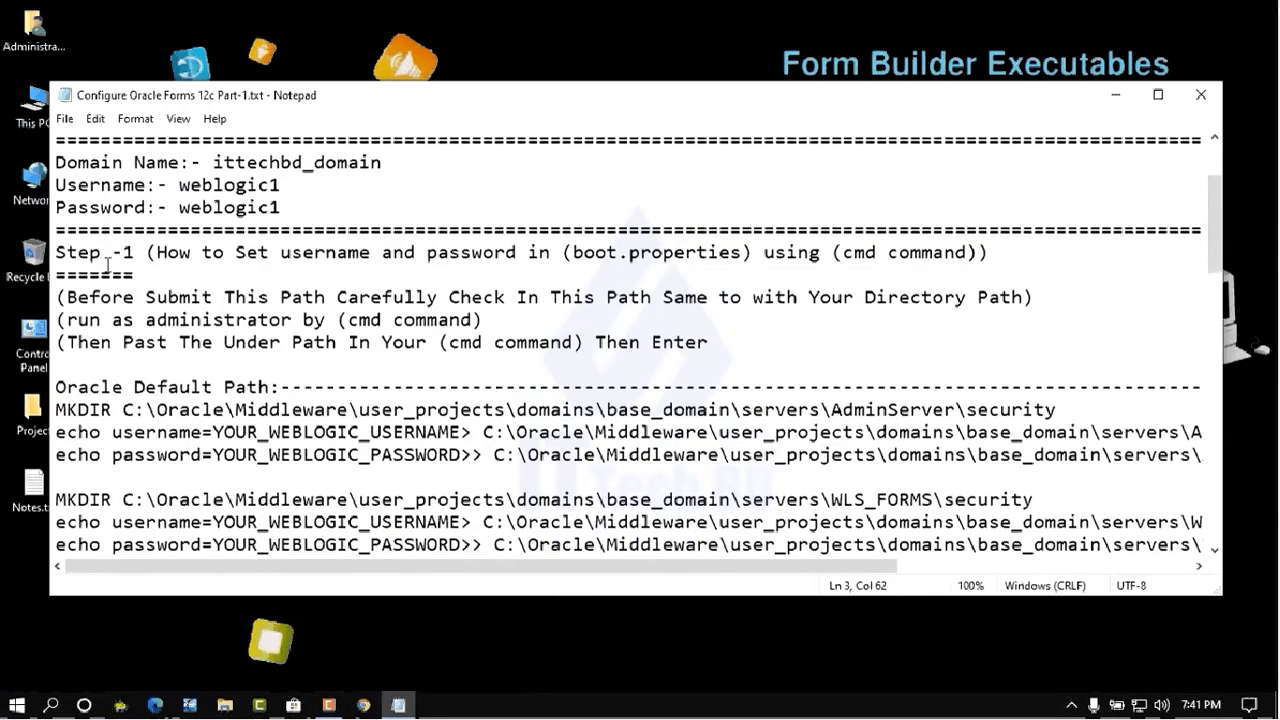
drag(135, 252, 59, 256)
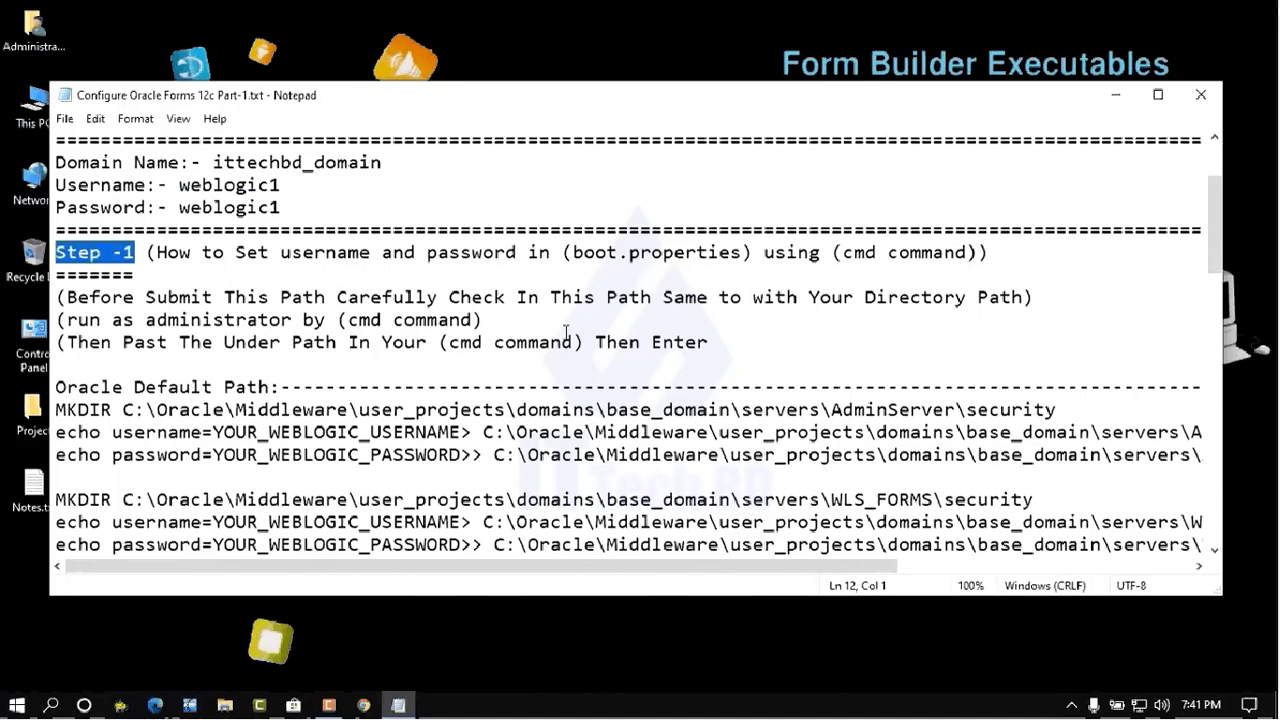
scroll(566, 332, down, 2)
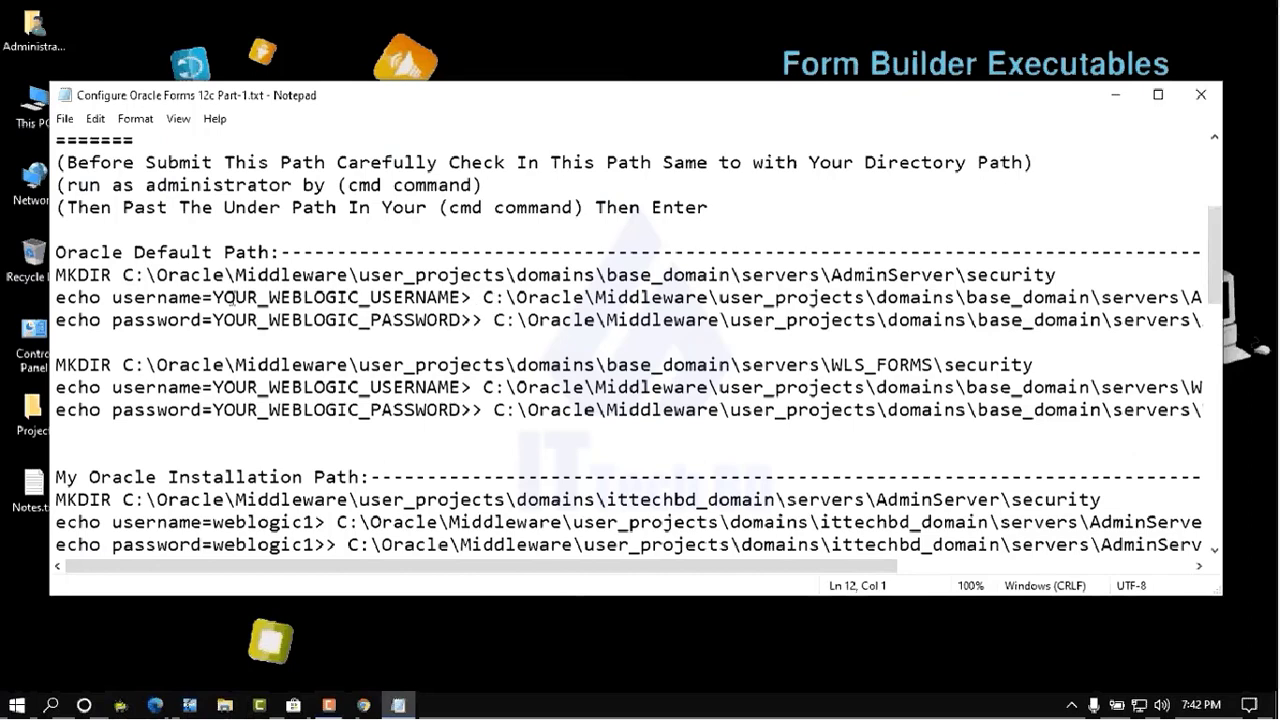
drag(212, 297, 462, 298)
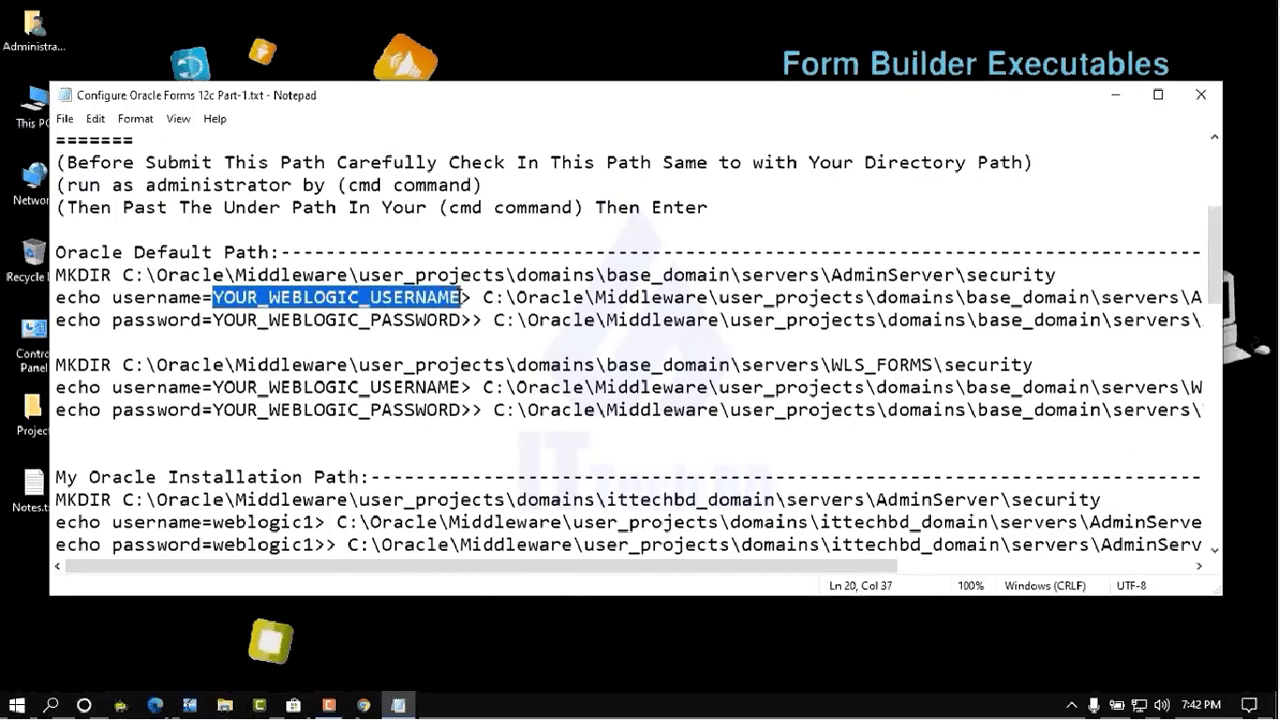
drag(212, 320, 460, 322)
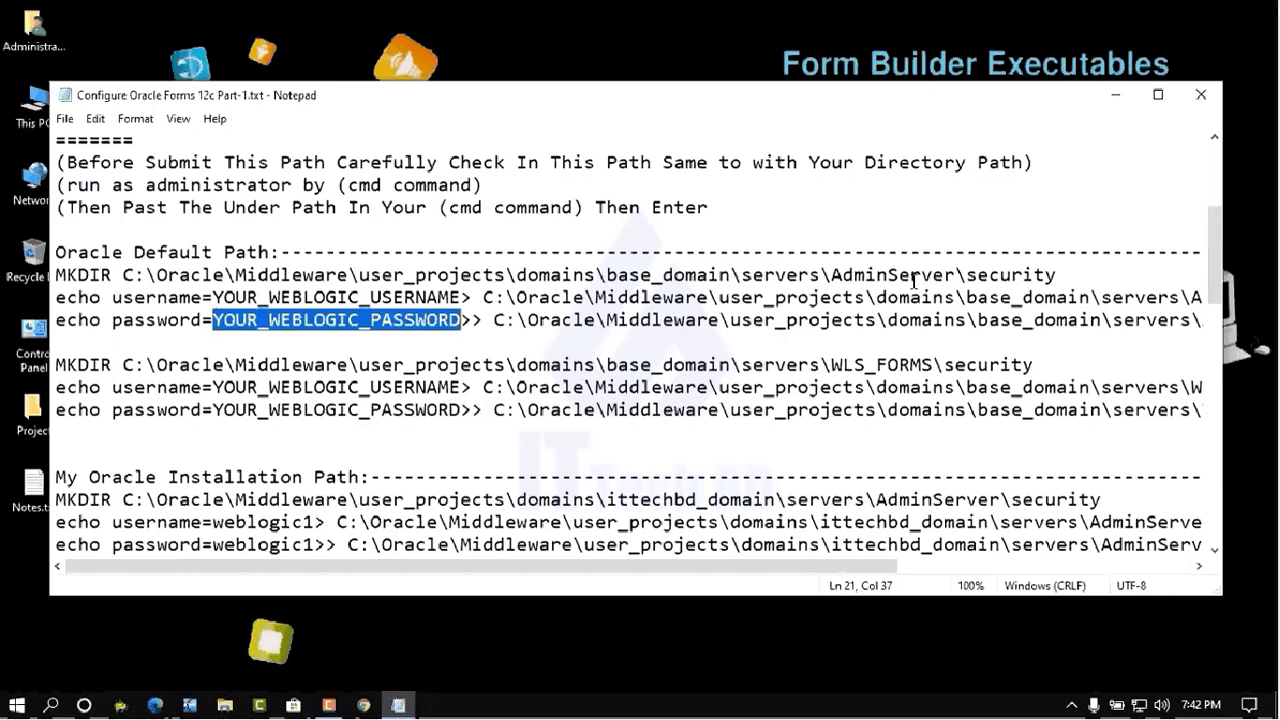
drag(832, 276, 952, 276)
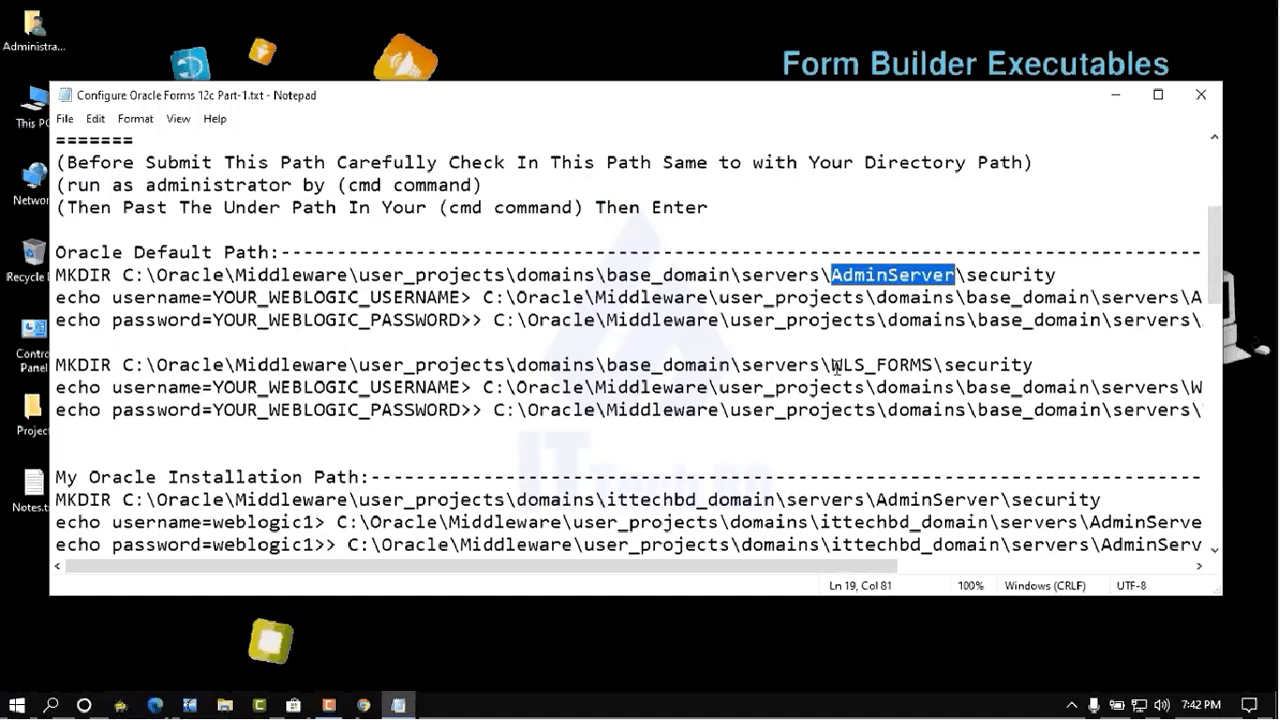
drag(832, 366, 934, 366)
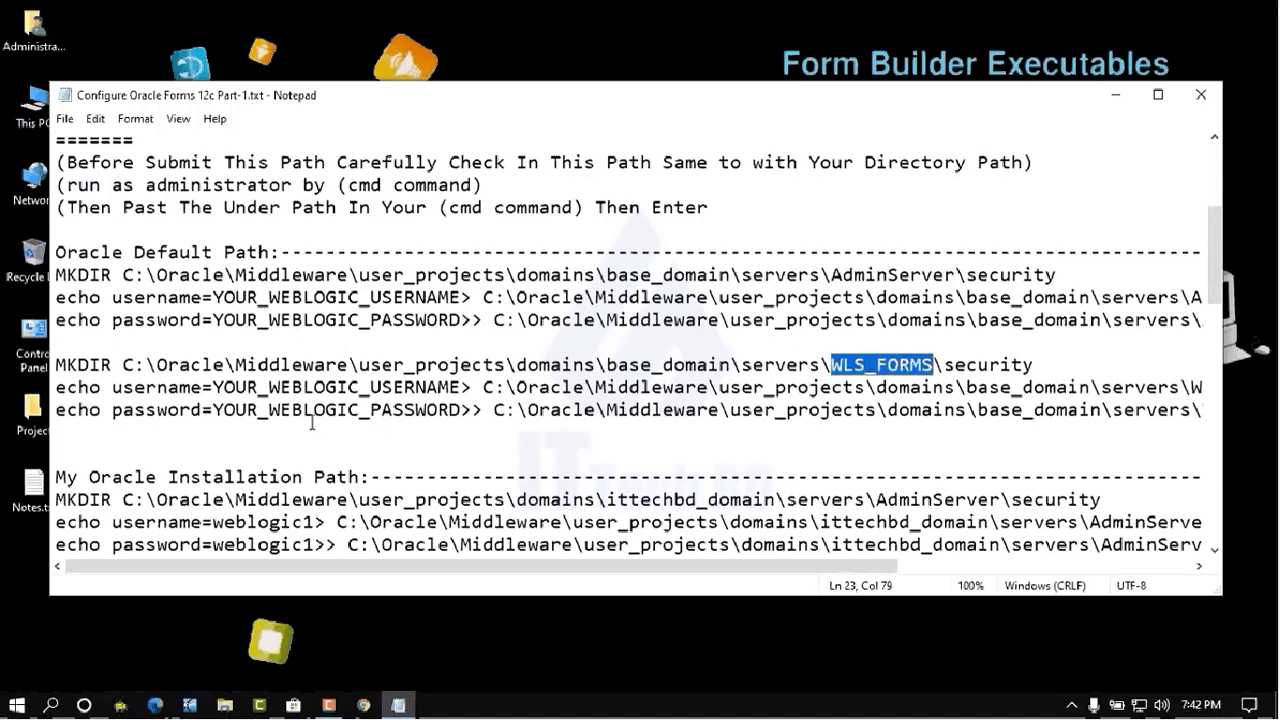
drag(216, 387, 452, 388)
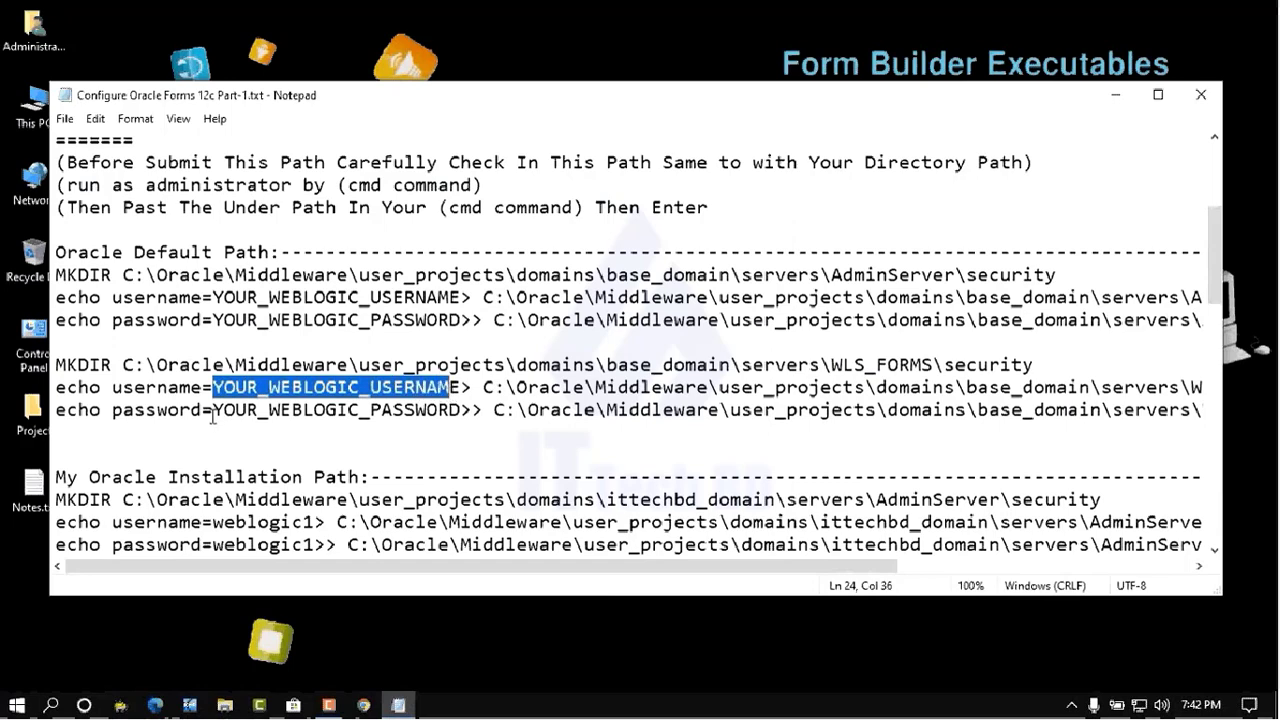
double_click(417, 408)
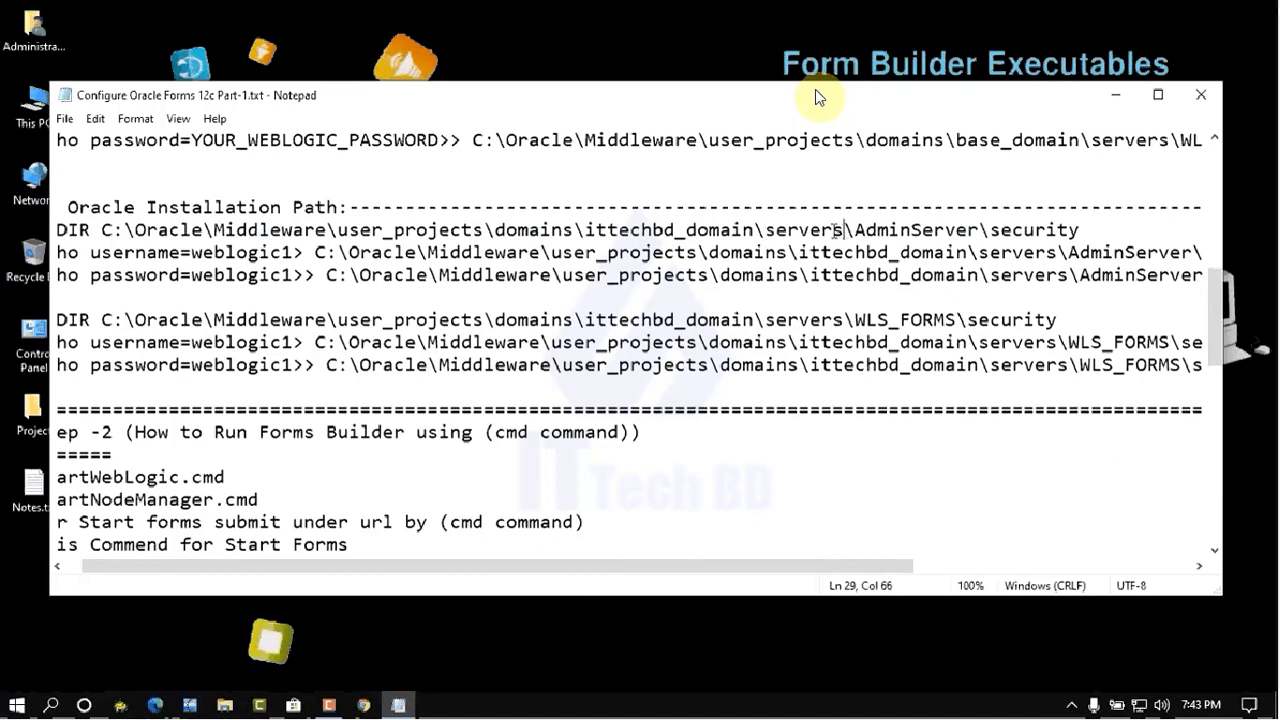
Examine the servers, AdminServer, WLS_FORMS and security folders in the commands under My Oracle Installation Path.
drag(845, 230, 766, 230)
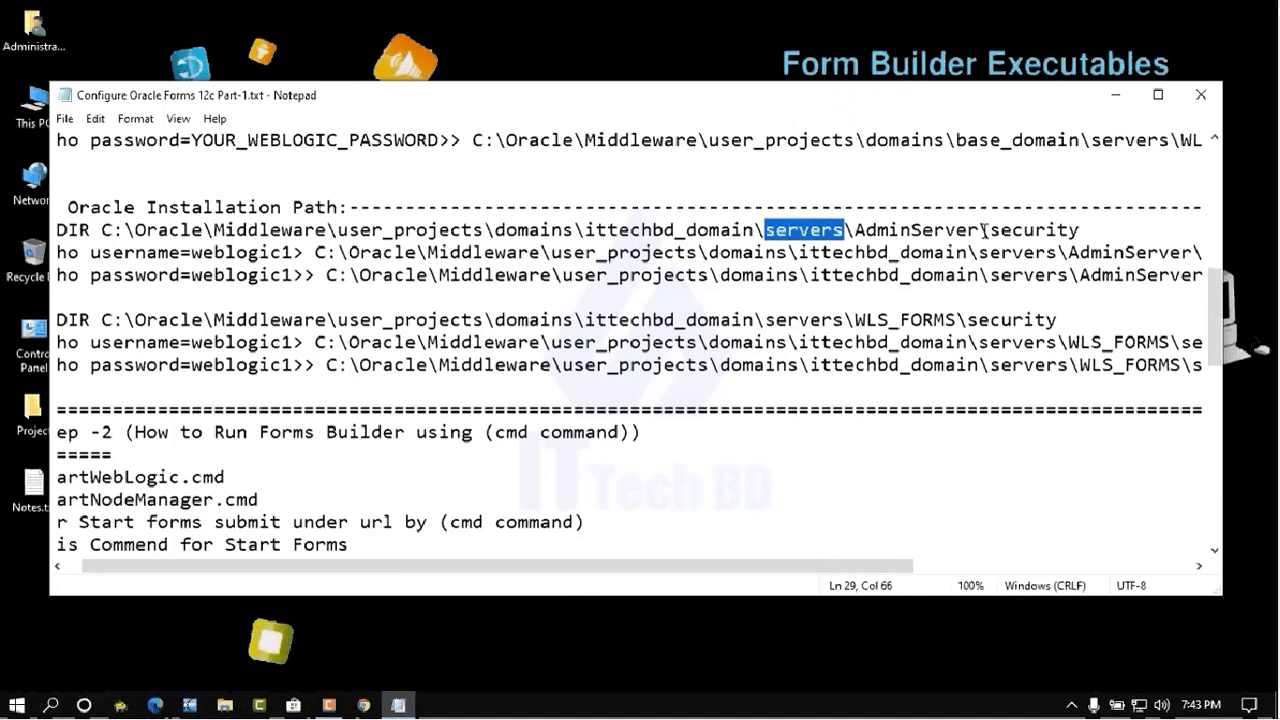
drag(981, 230, 855, 230)
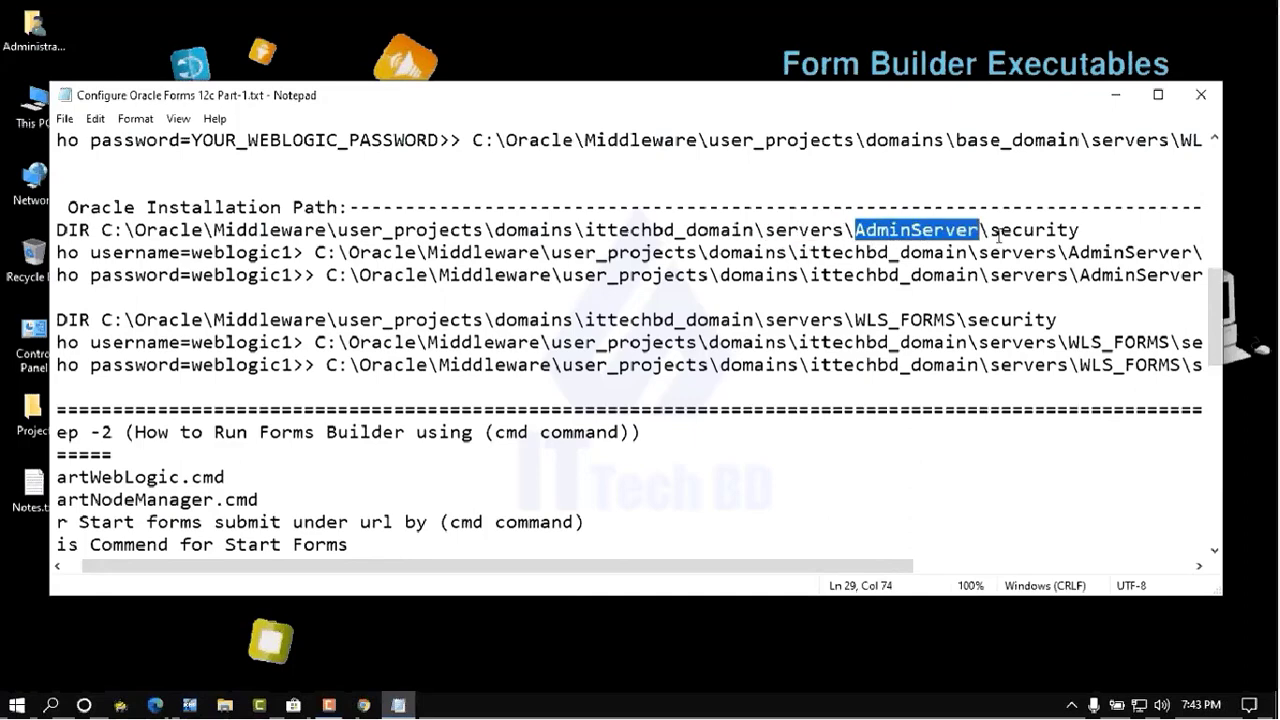
drag(991, 230, 1088, 229)
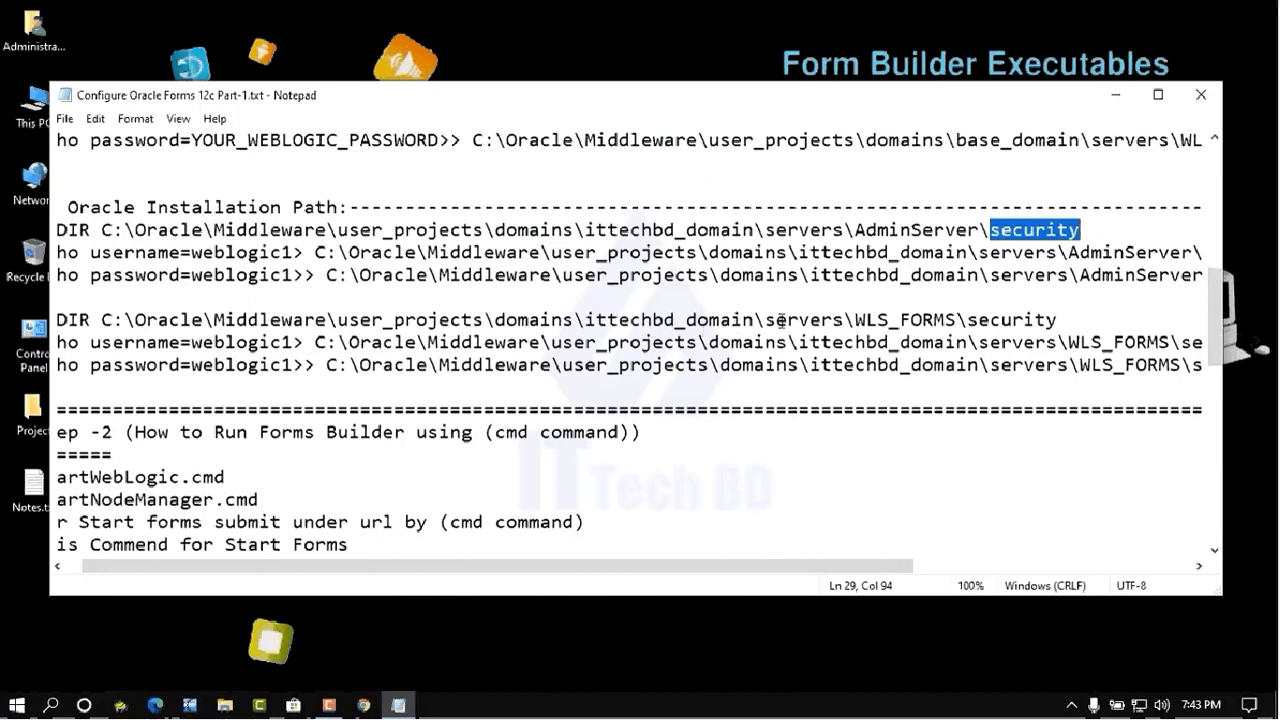
drag(766, 320, 836, 320)
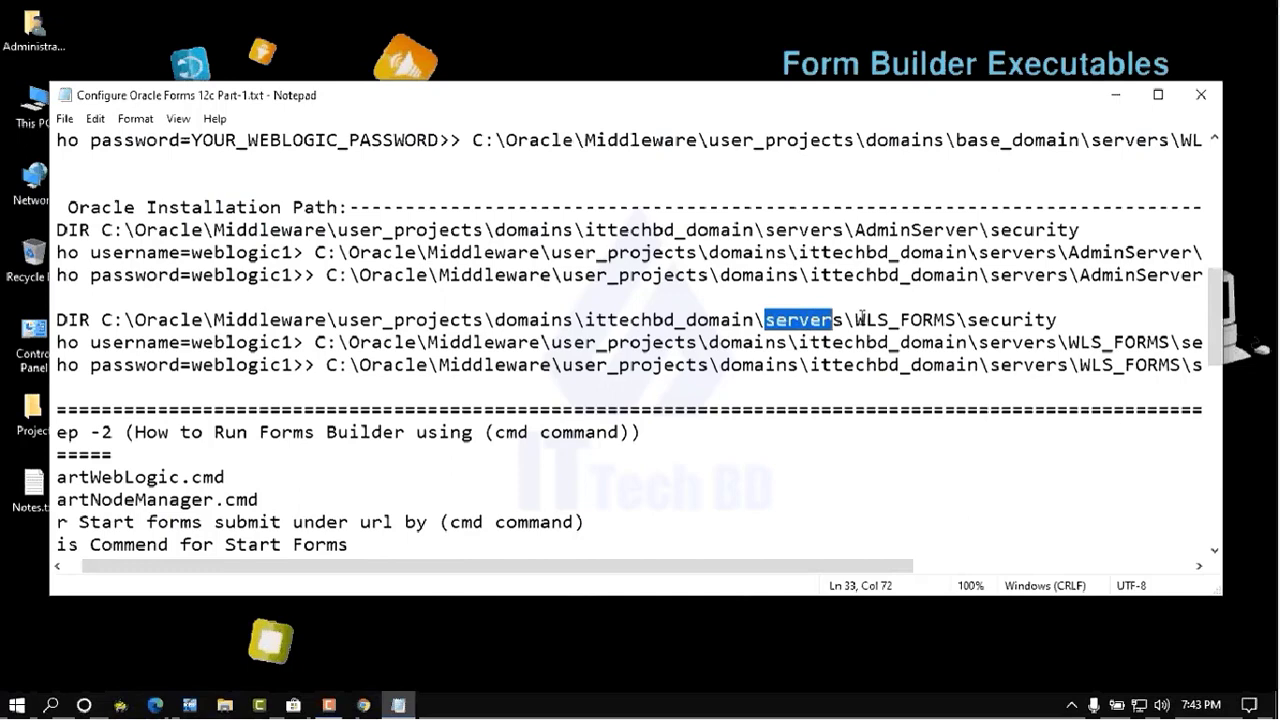
drag(863, 318, 1049, 319)
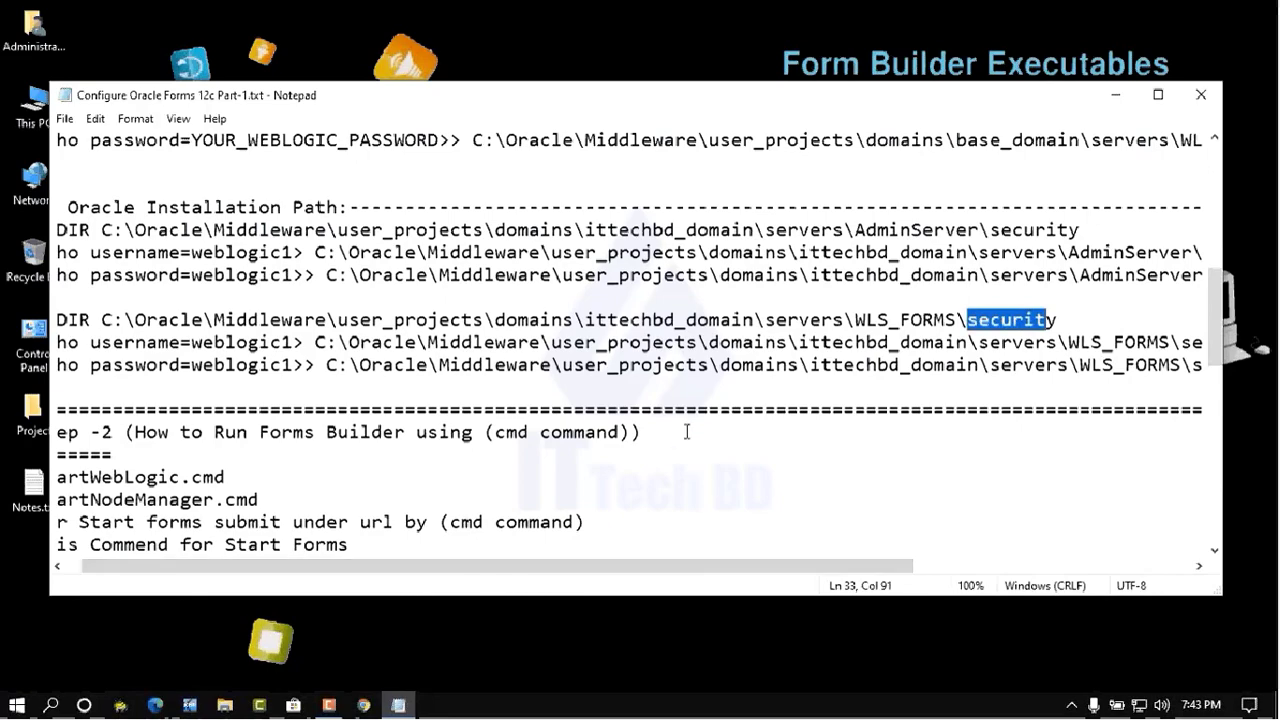
drag(718, 566, 876, 550)
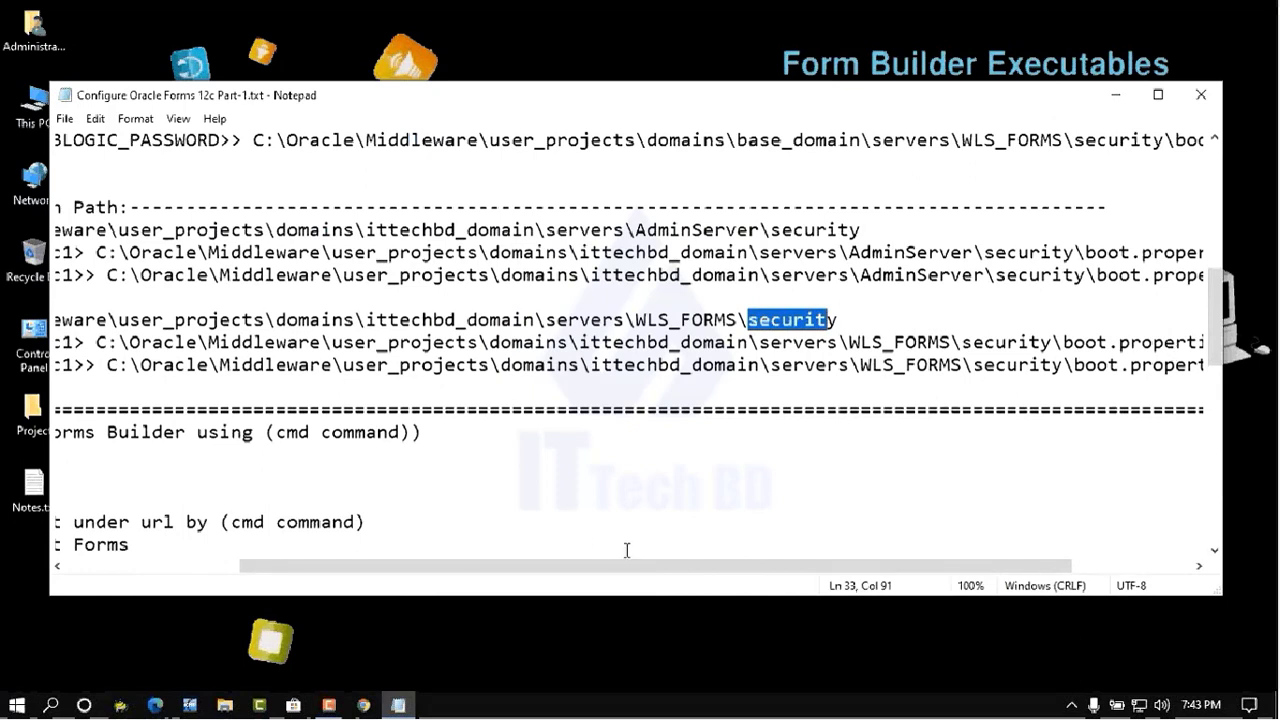
drag(617, 567, 423, 568)
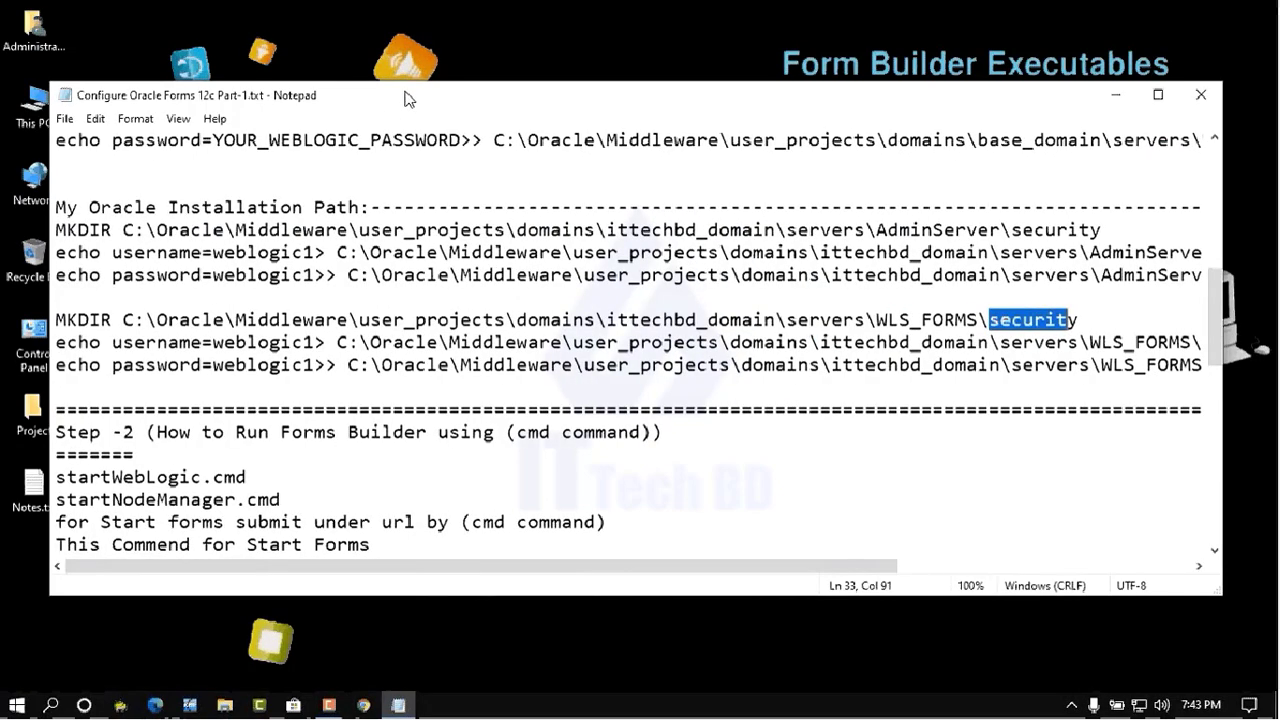
Switch to File Explorer and open the folder C:\Oracle\Middleware\user_projects\domains\ittechbd_domain.
drag(405, 93, 559, 107)
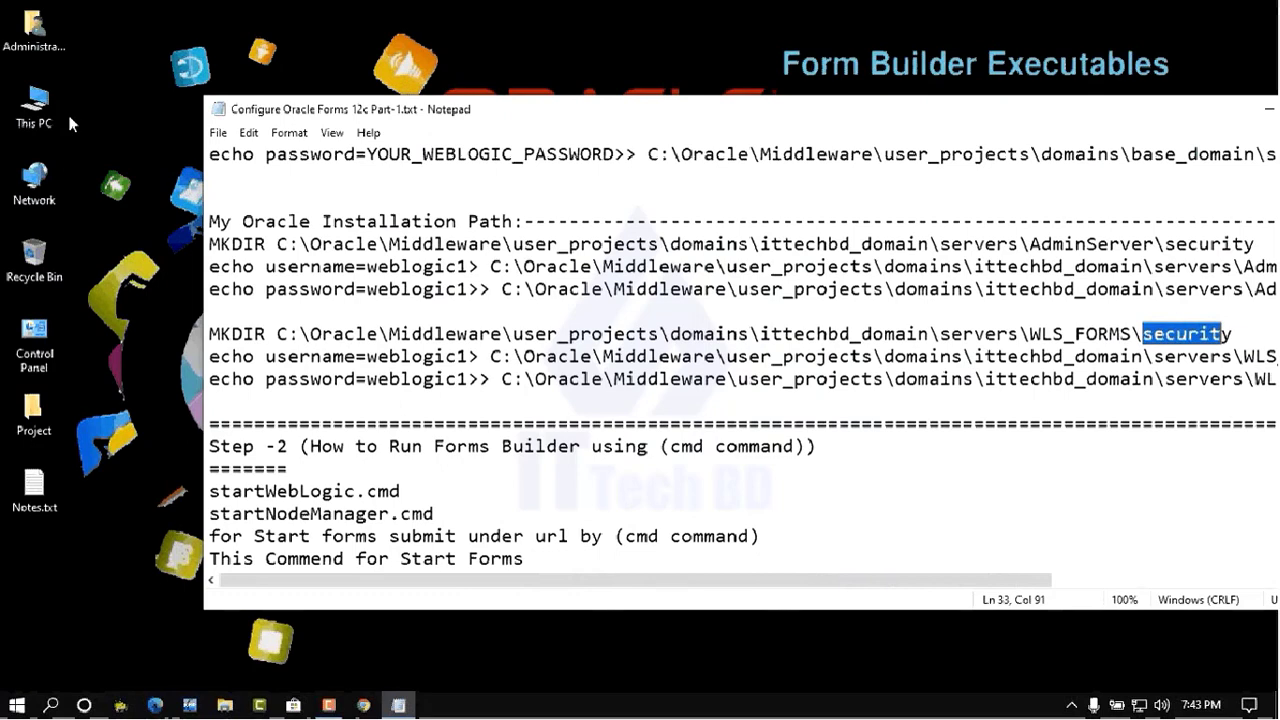
double_click(42, 117)
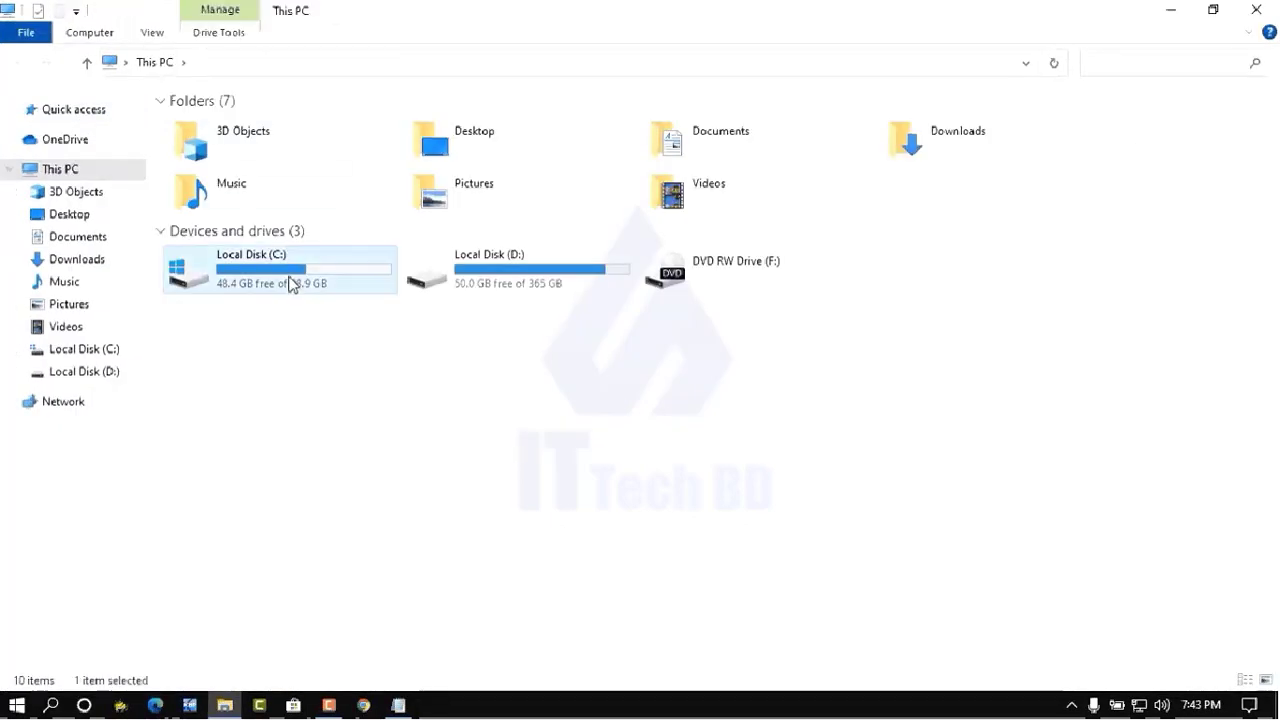
double_click(292, 281)
double_click(205, 120)
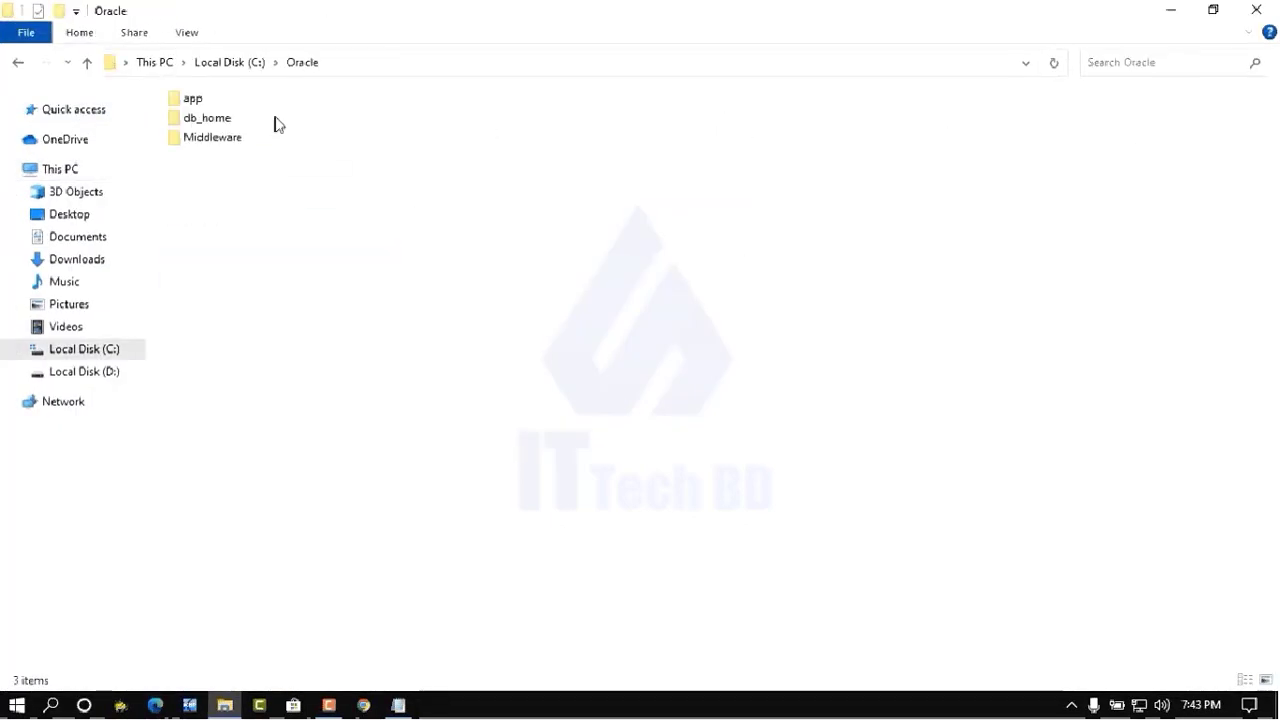
double_click(216, 137)
double_click(474, 119)
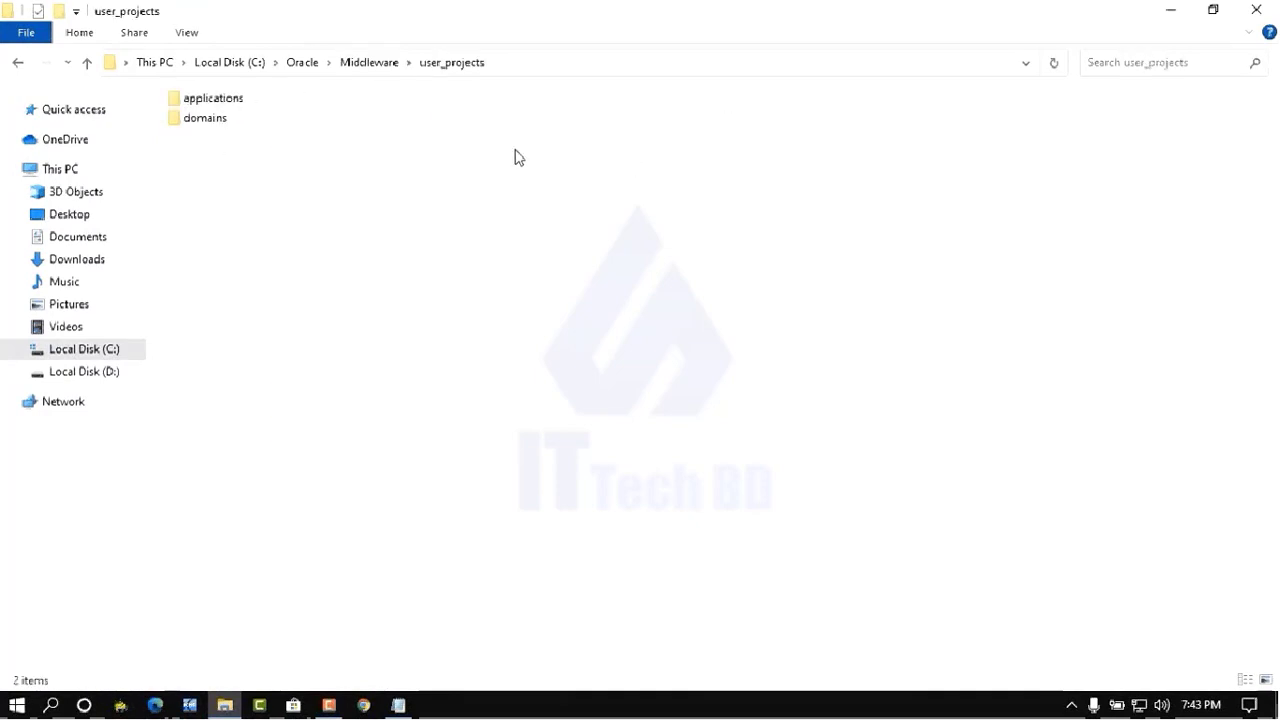
click(215, 125)
double_click(215, 127)
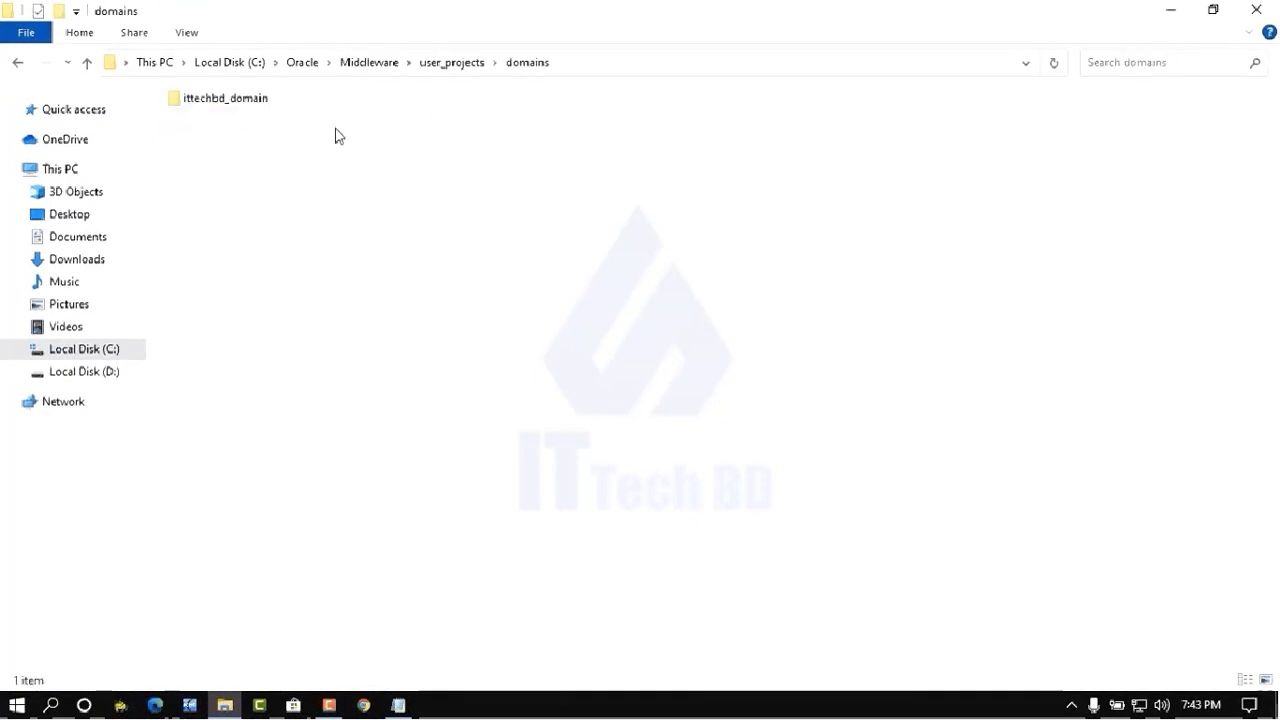
double_click(234, 108)
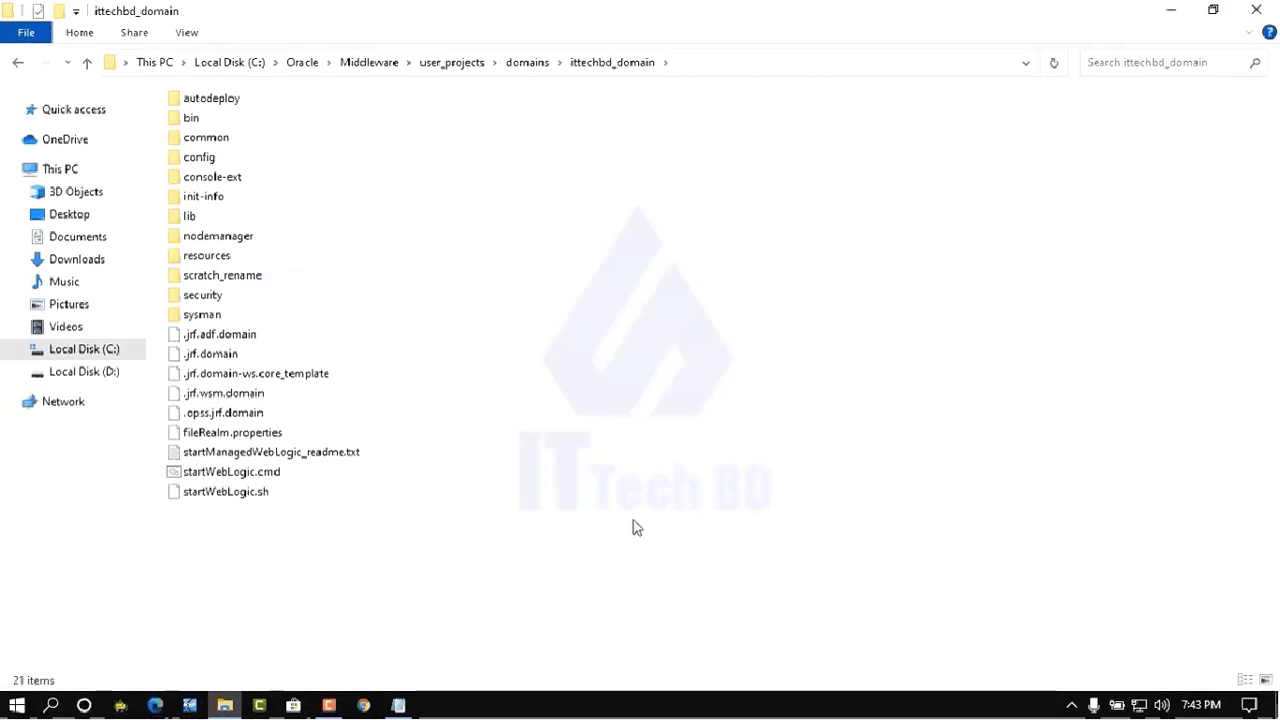
Return to the Notepad notes and compare the servers path and both MKDIR commands with the ittechbd_domain folder's contents.
mouse_move(398, 705)
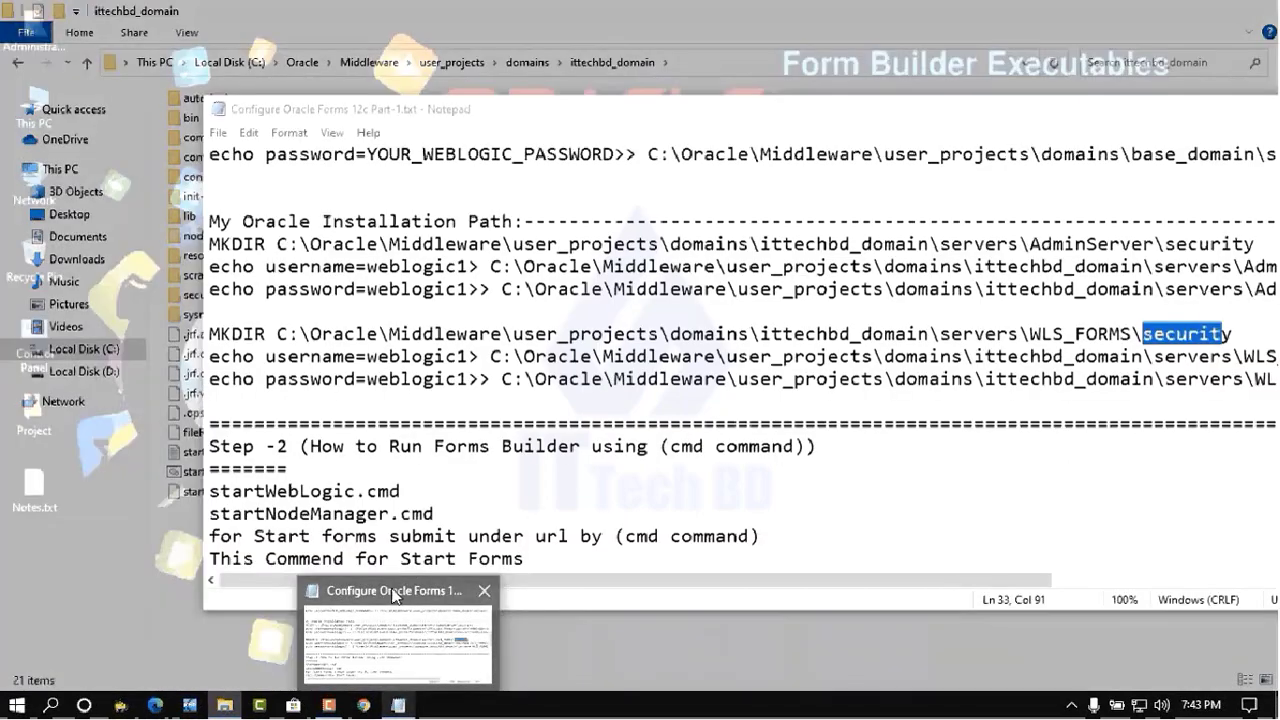
click(398, 588)
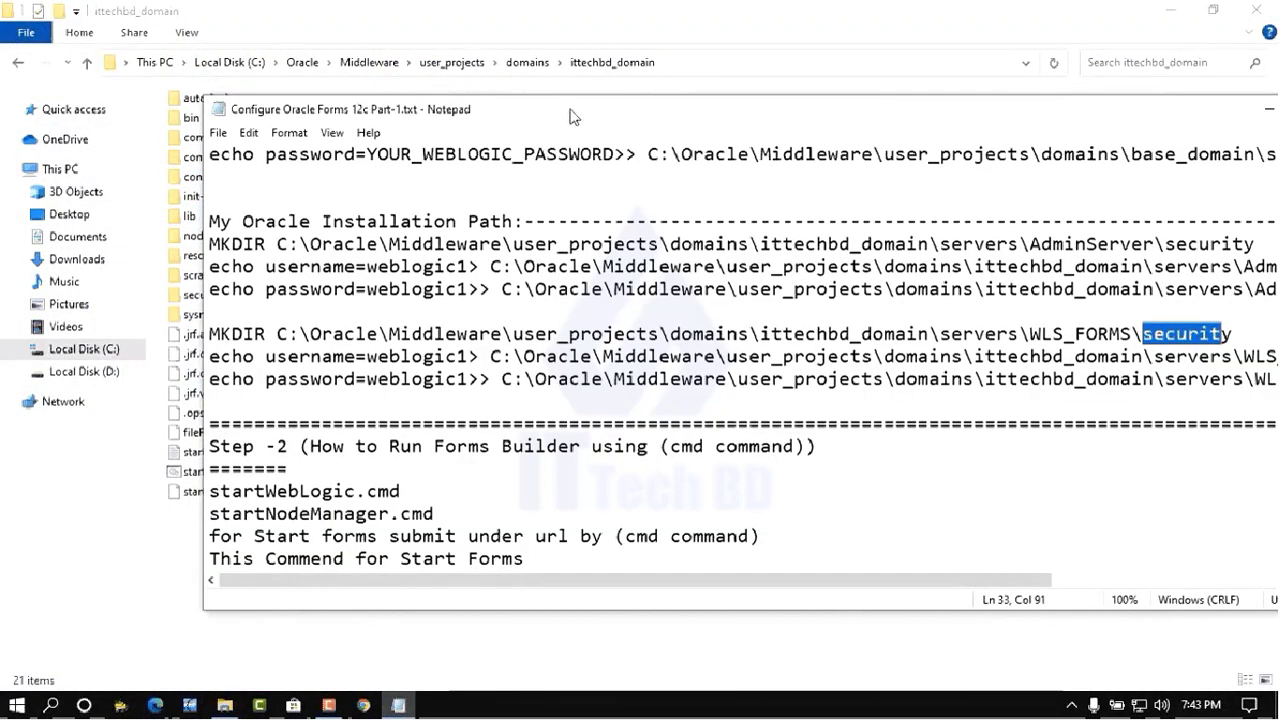
drag(570, 117, 647, 117)
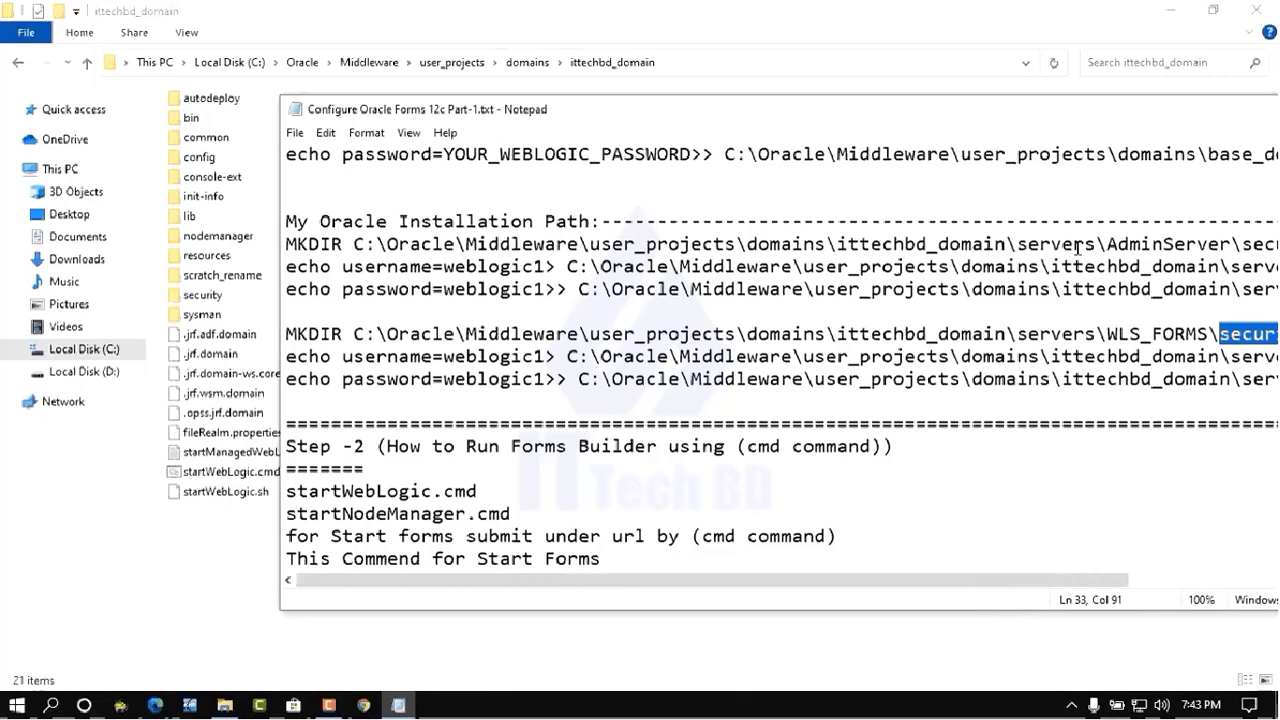
drag(1098, 245, 1022, 246)
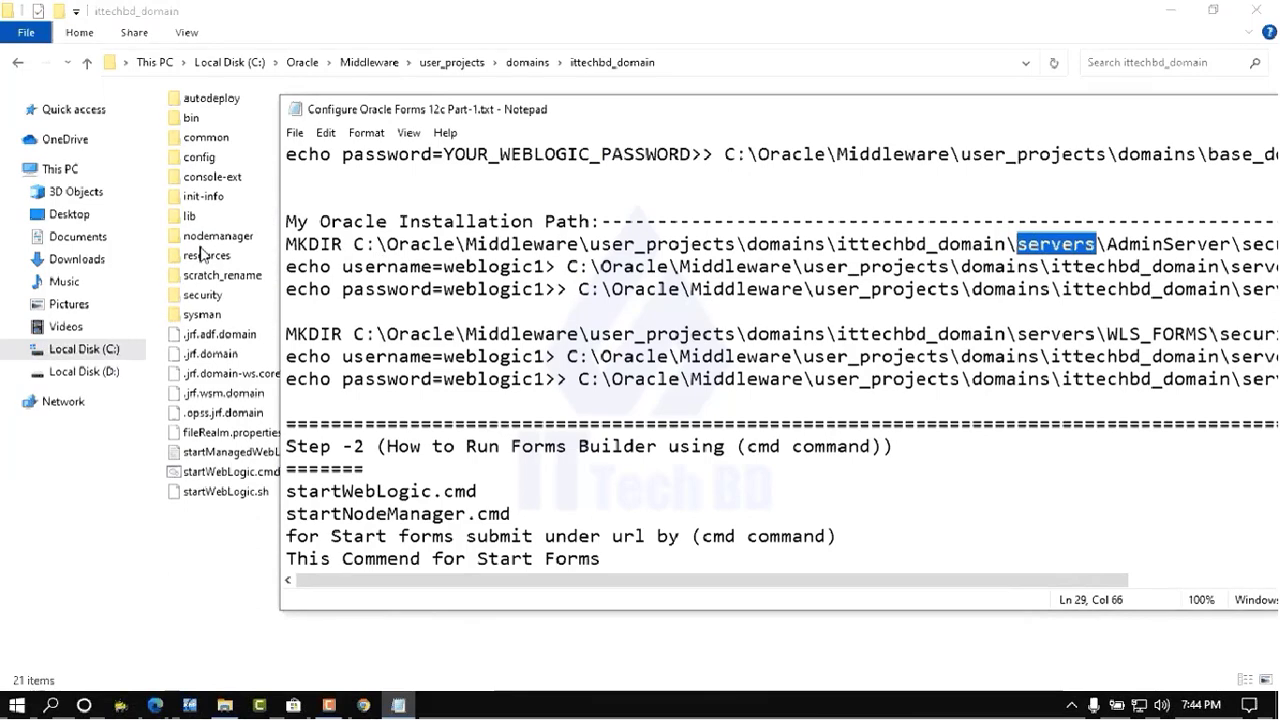
drag(940, 117, 782, 145)
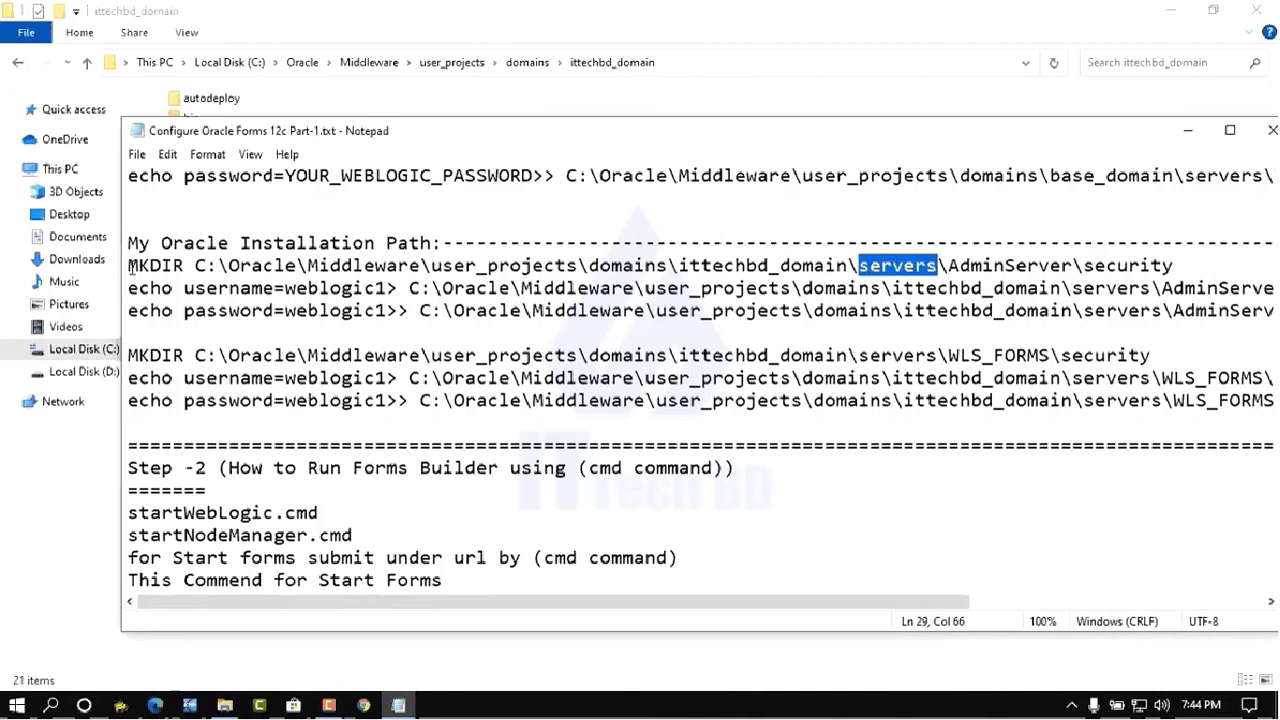
drag(185, 266, 128, 268)
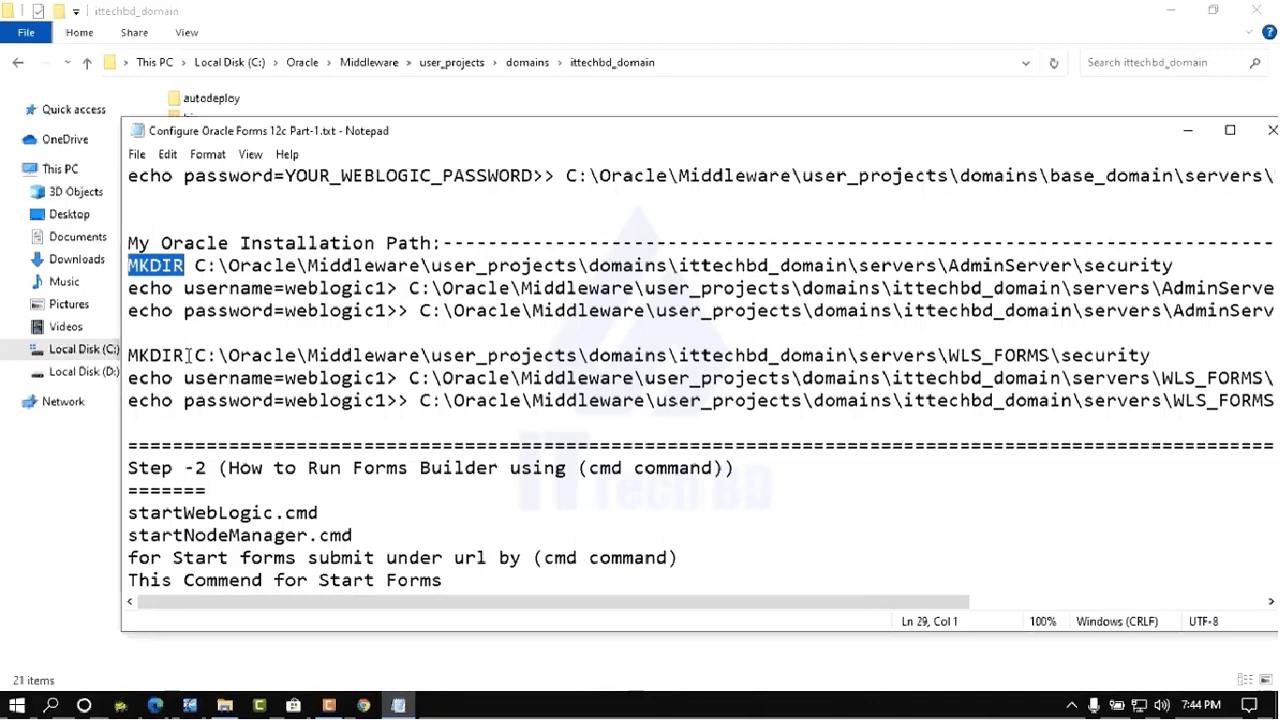
drag(188, 355, 128, 355)
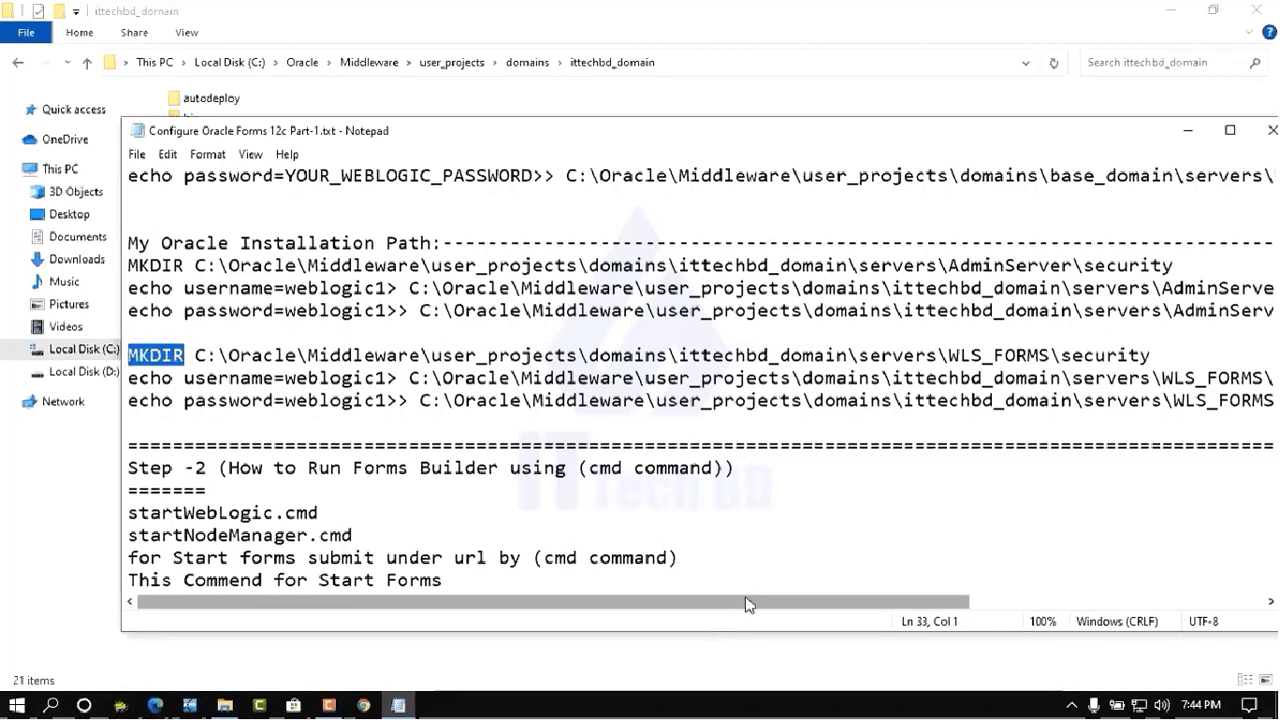
Copy all MKDIR and echo commands for AdminServer and WLS_FORMS under My Oracle Installation Path, and minimize the notes.
drag(749, 601, 1014, 594)
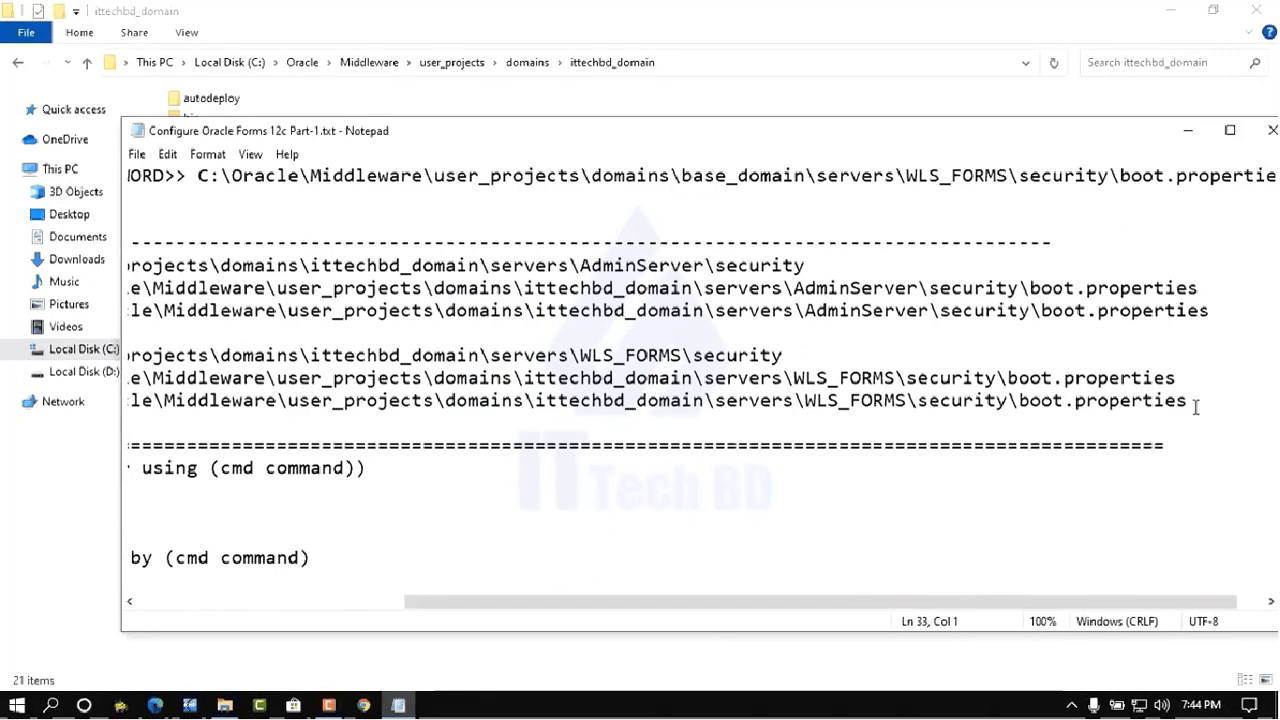
drag(1195, 405, 125, 266)
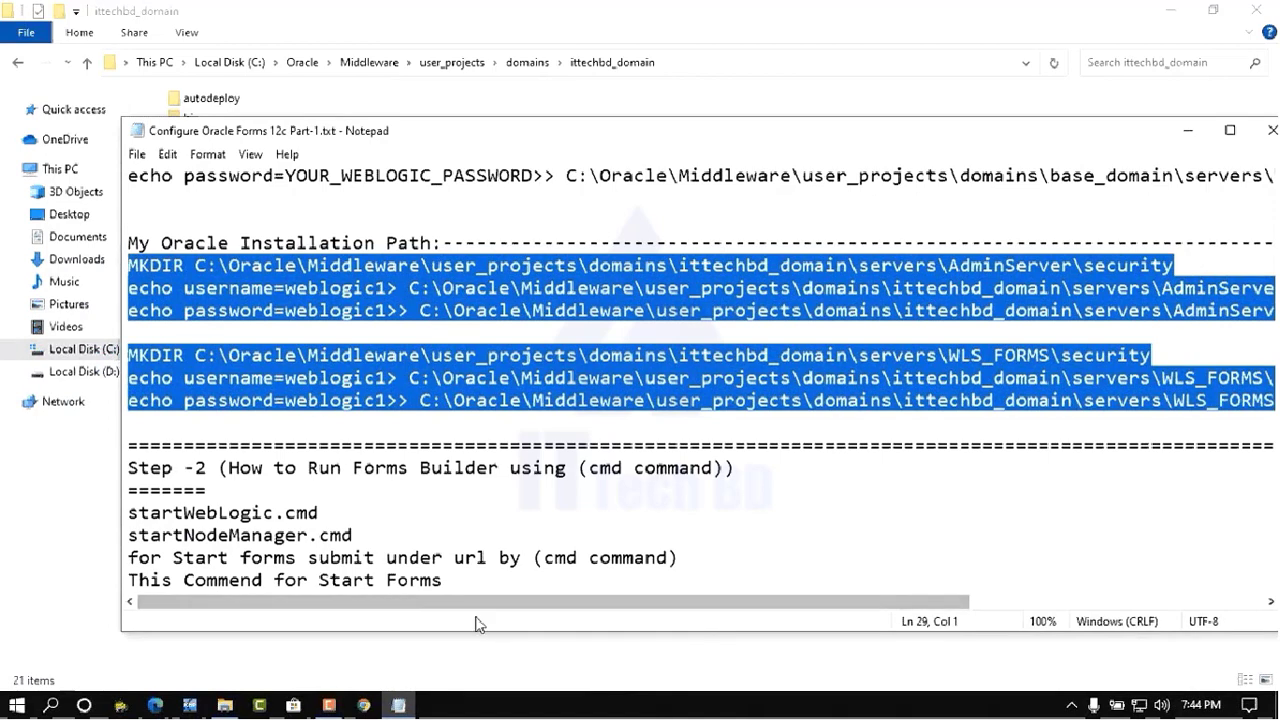
right_click(481, 264)
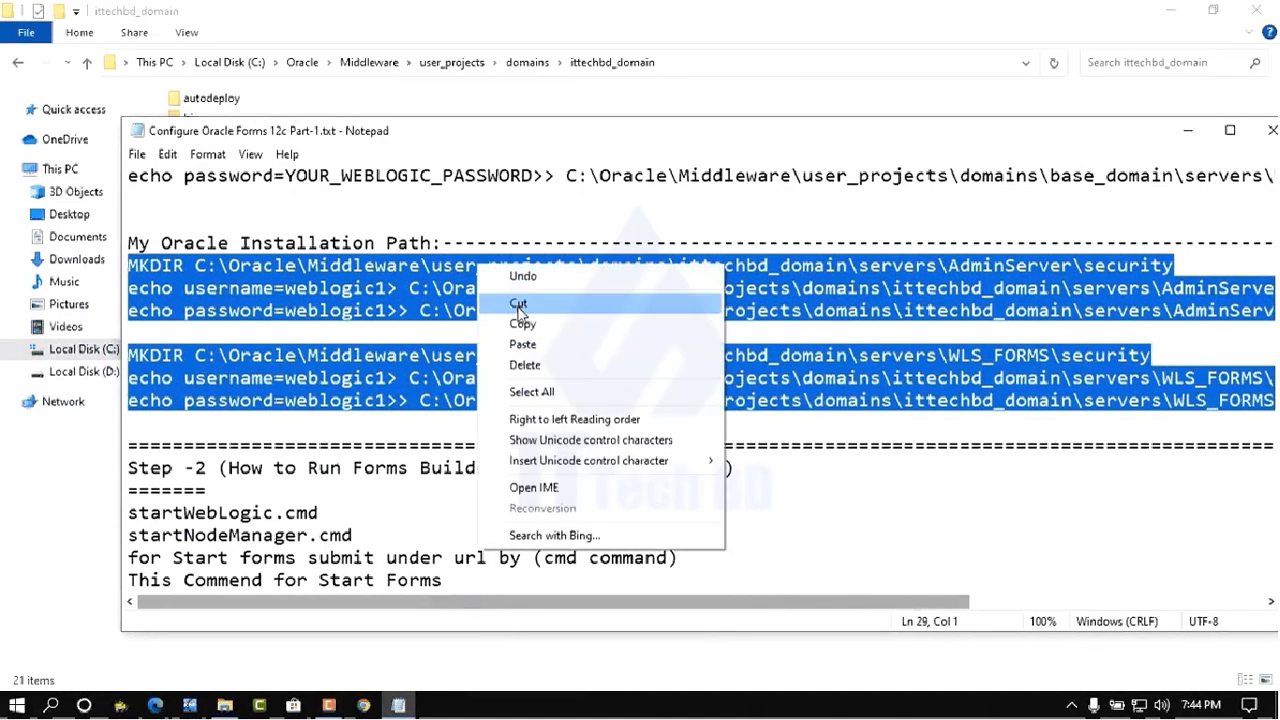
click(530, 323)
click(1190, 132)
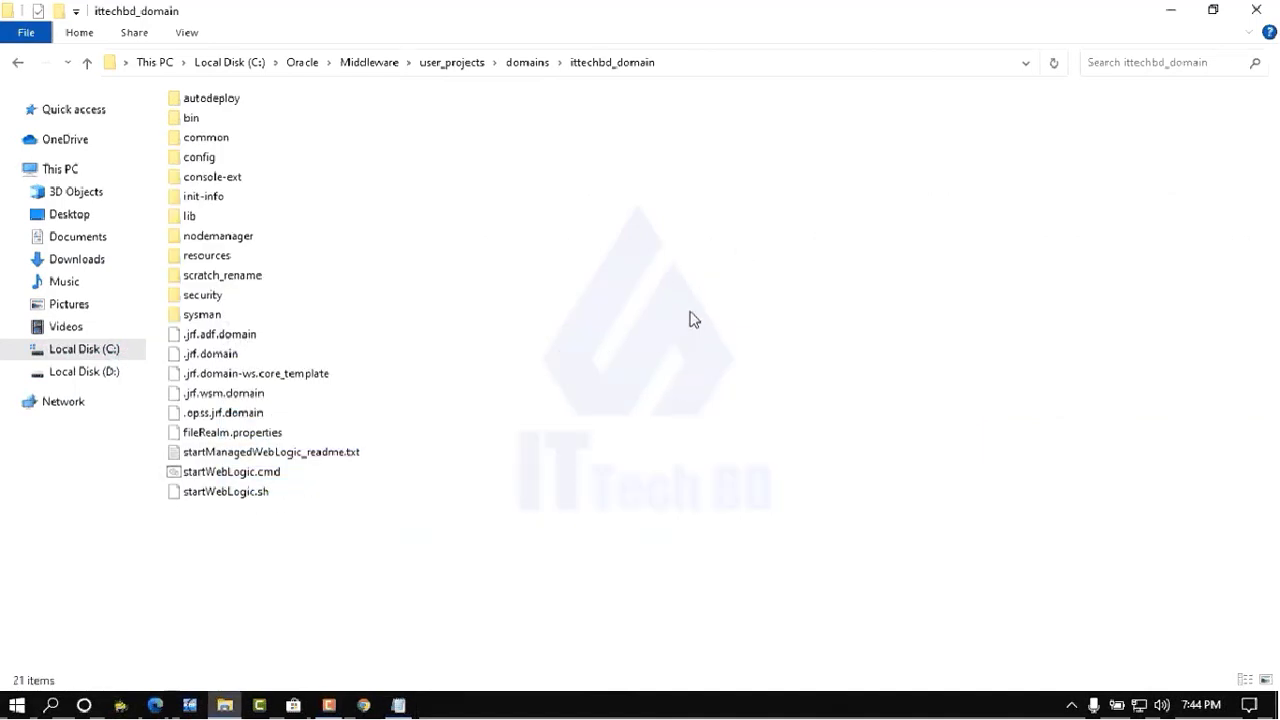
Open a Command Prompt by running cmd.
key(super+r)
text(CMD)
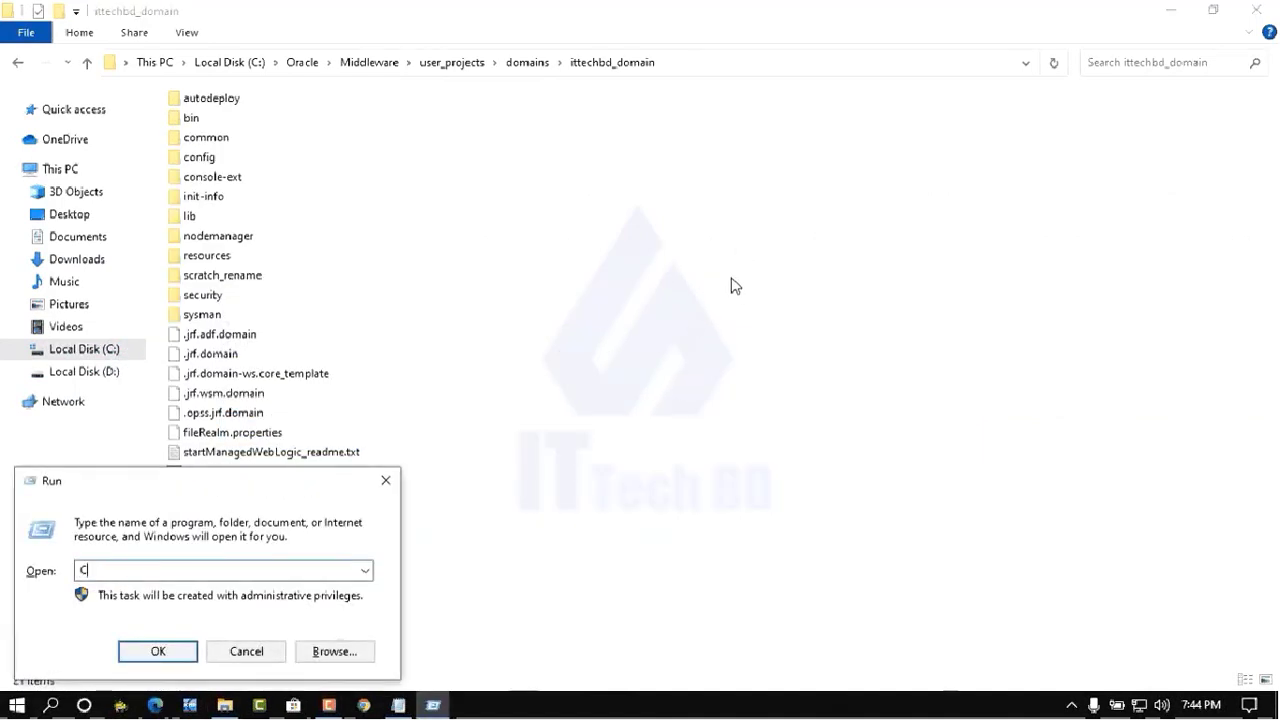
key(BackSpace)
key(BackSpace)
key(BackSpace)
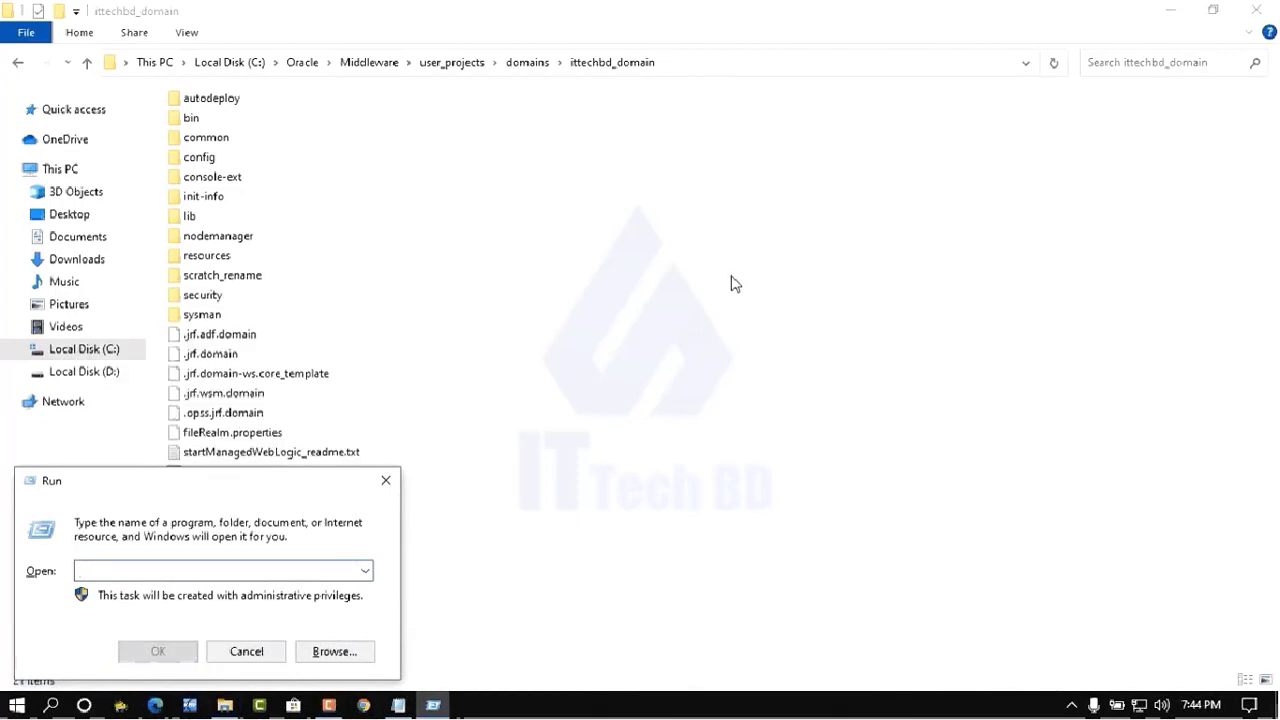
text(cmd)
key(Return)
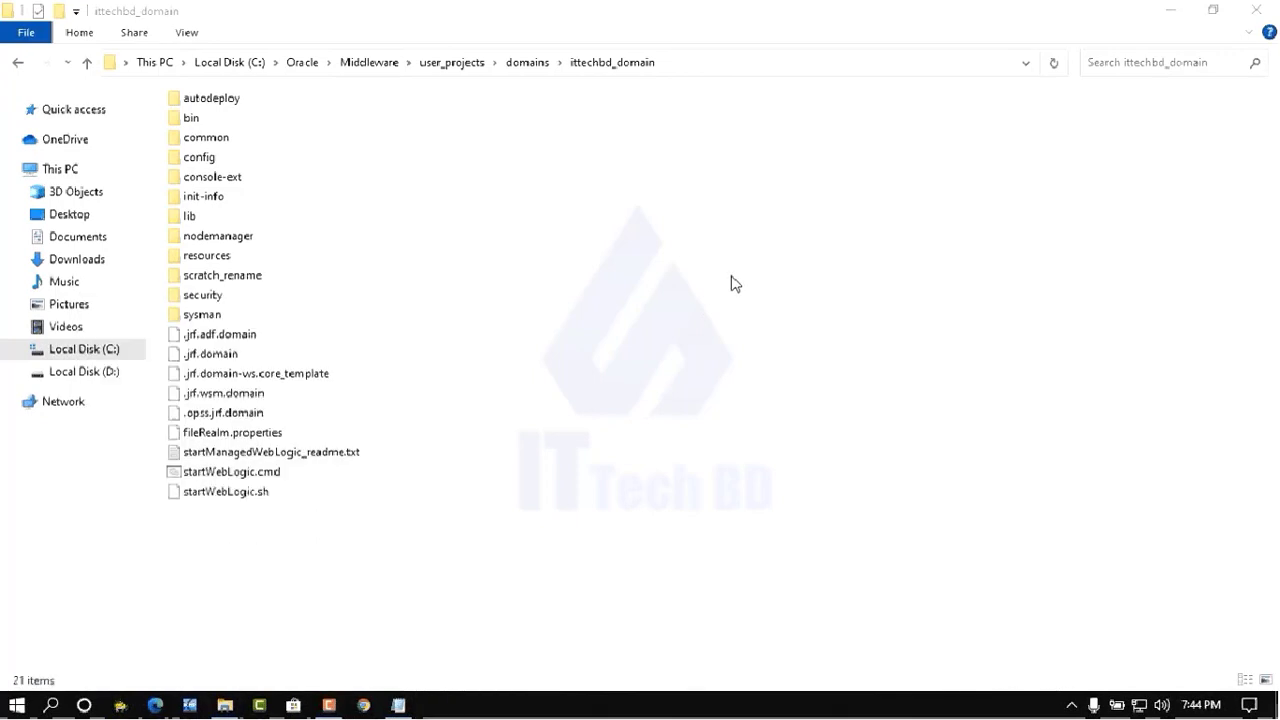
Paste and run the copied MKDIR and echo commands that write the username and password into boot.properties for AdminServer and WLS_FORMS.
right_click(357, 172)
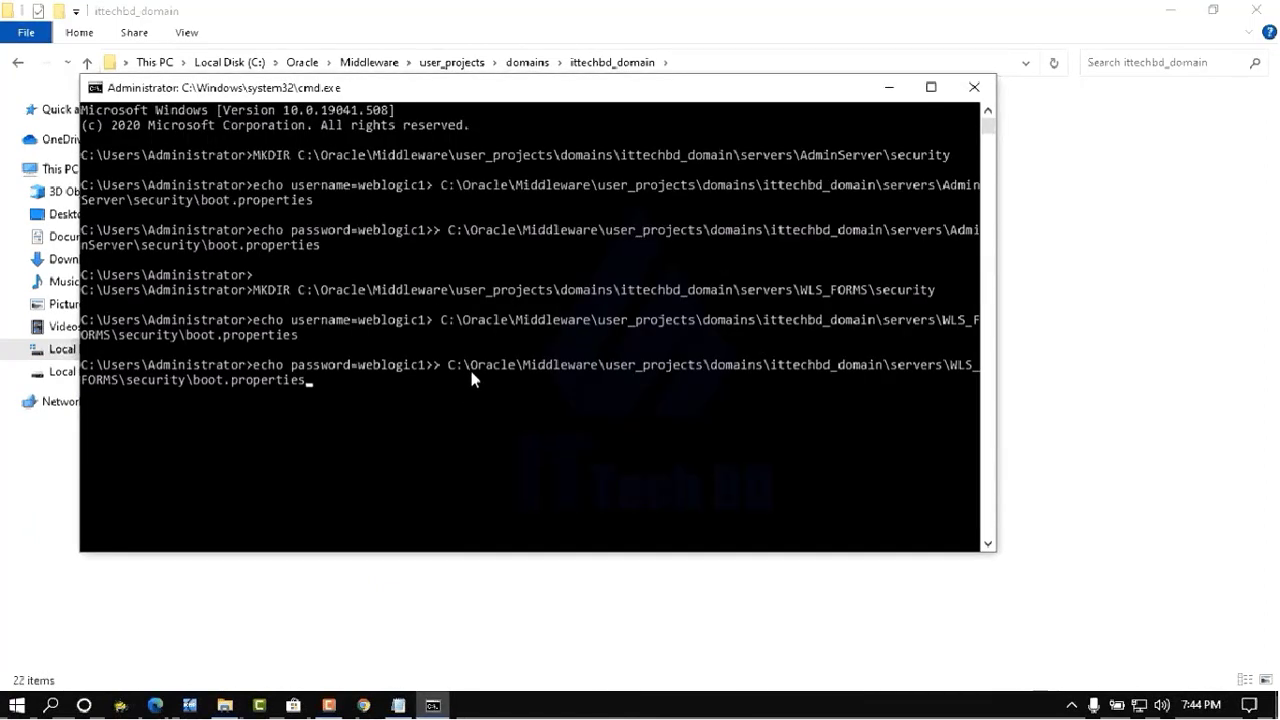
drag(539, 88, 806, 95)
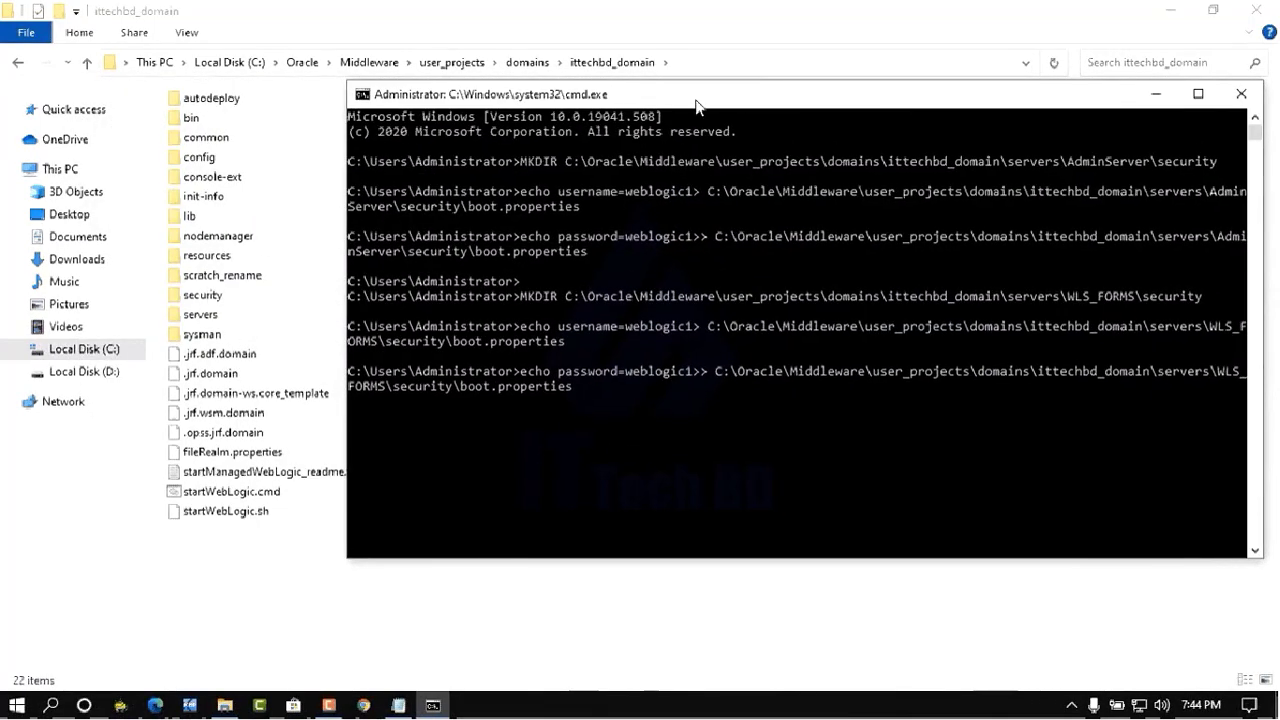
key(Return)
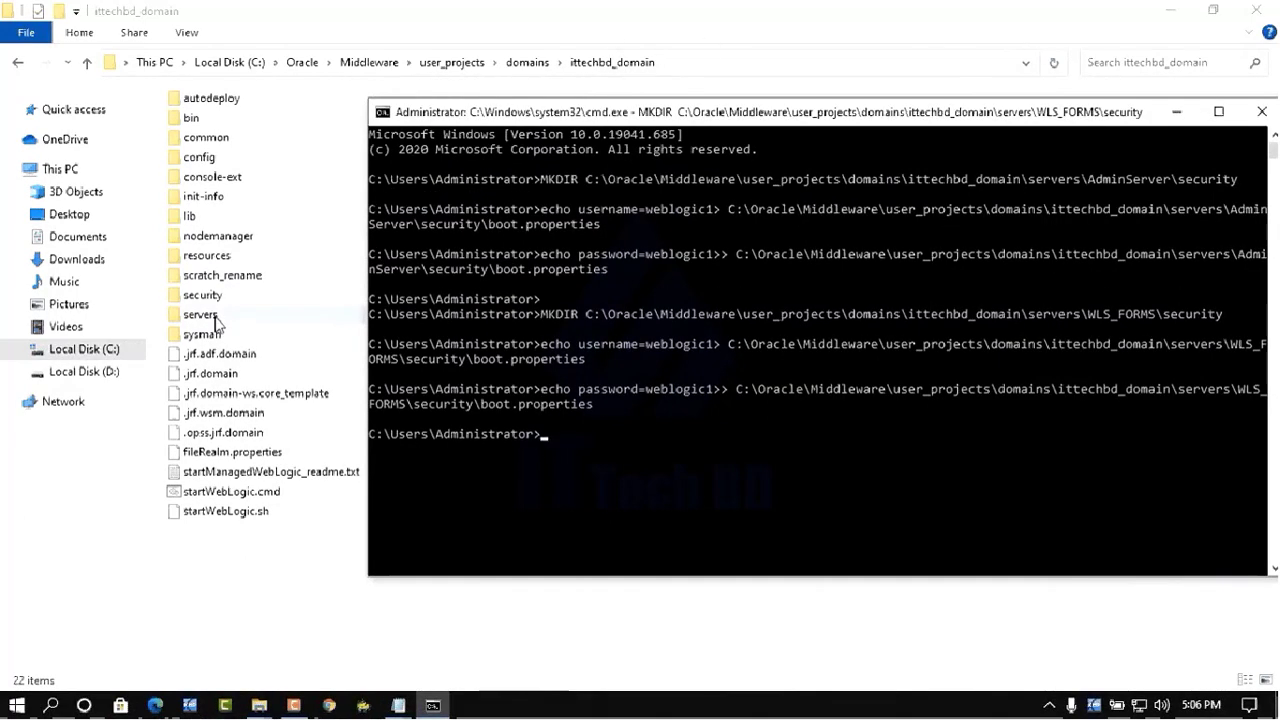
Open servers, AdminServer and its security folder in File Explorer, comparing each level with the MKDIR path in Command Prompt.
click(213, 318)
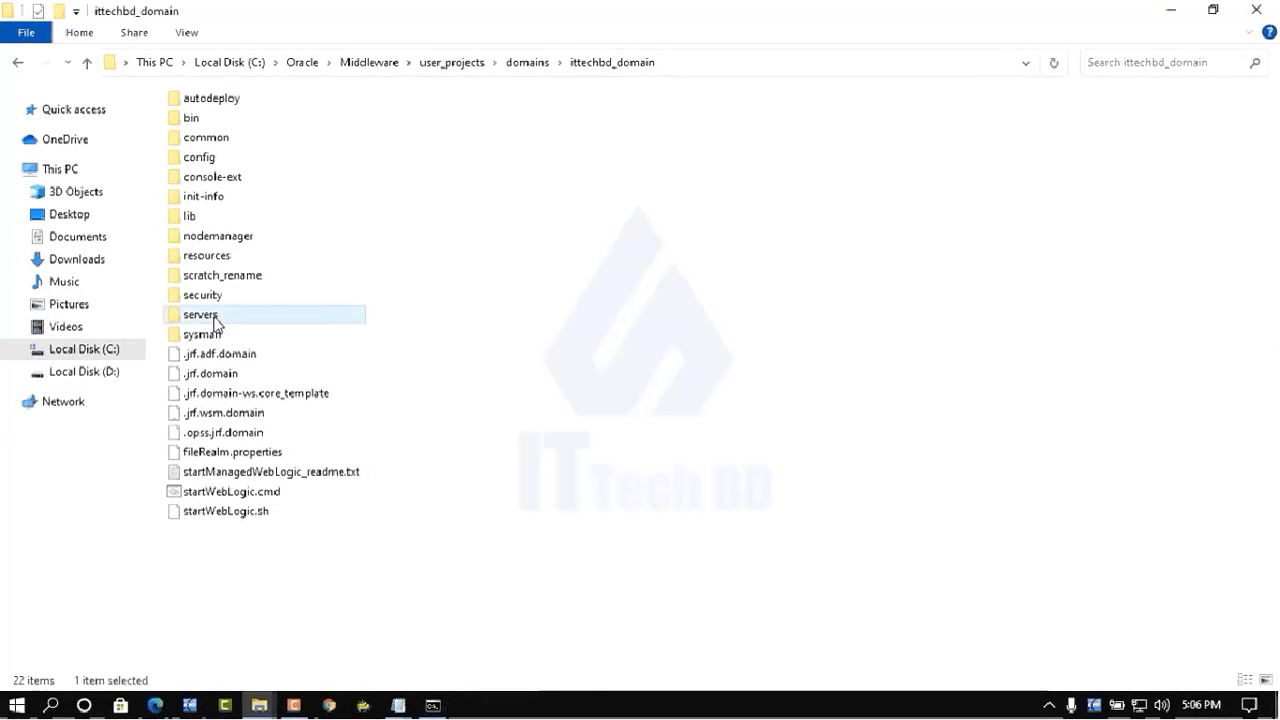
double_click(213, 318)
click(433, 704)
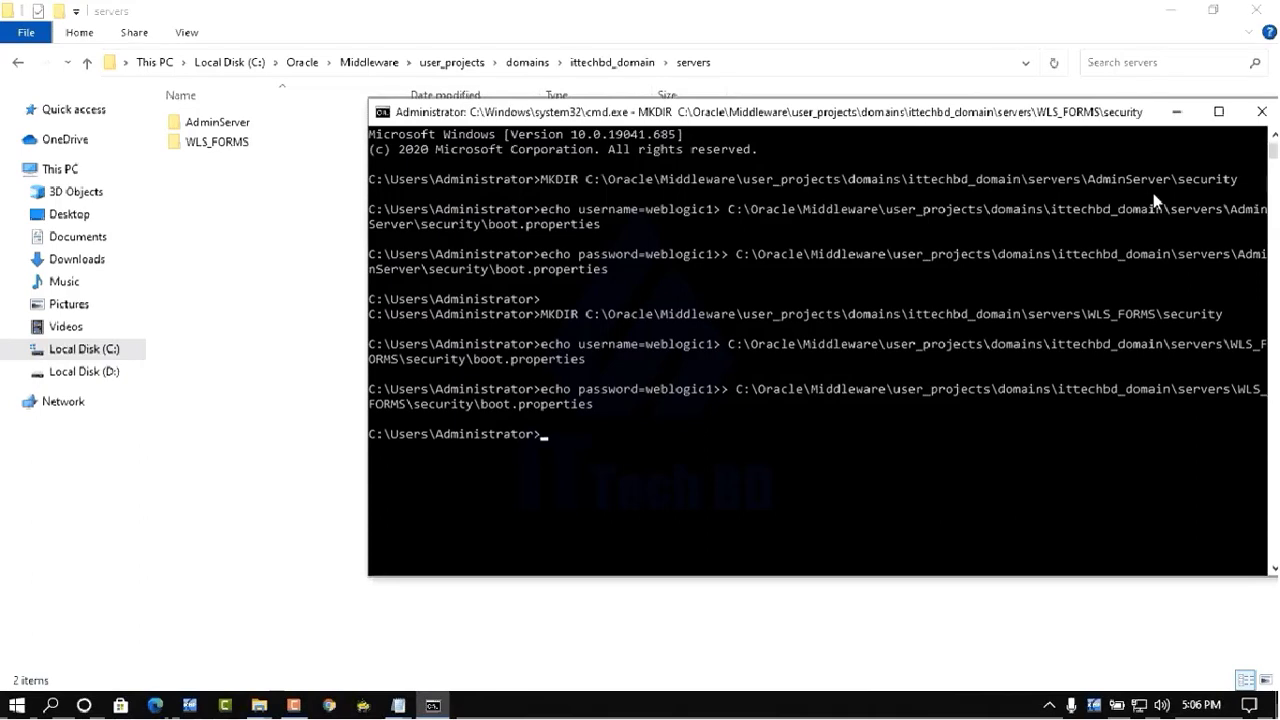
double_click(230, 128)
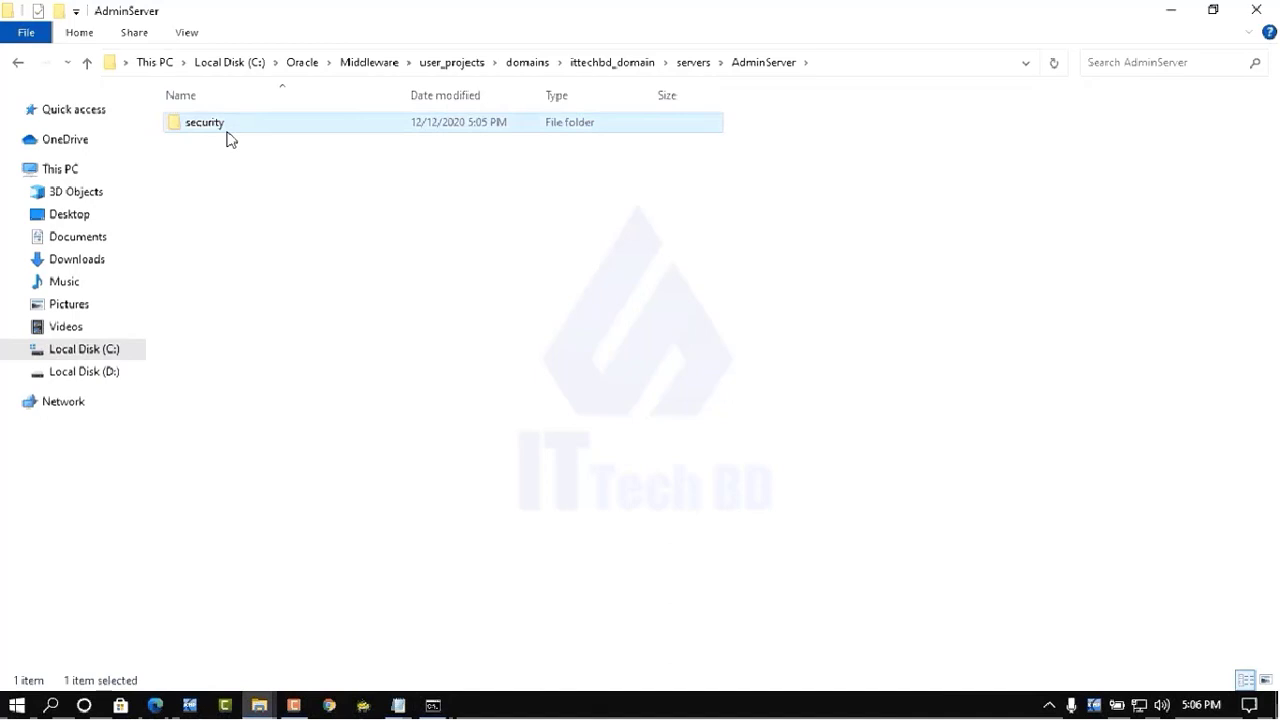
click(433, 704)
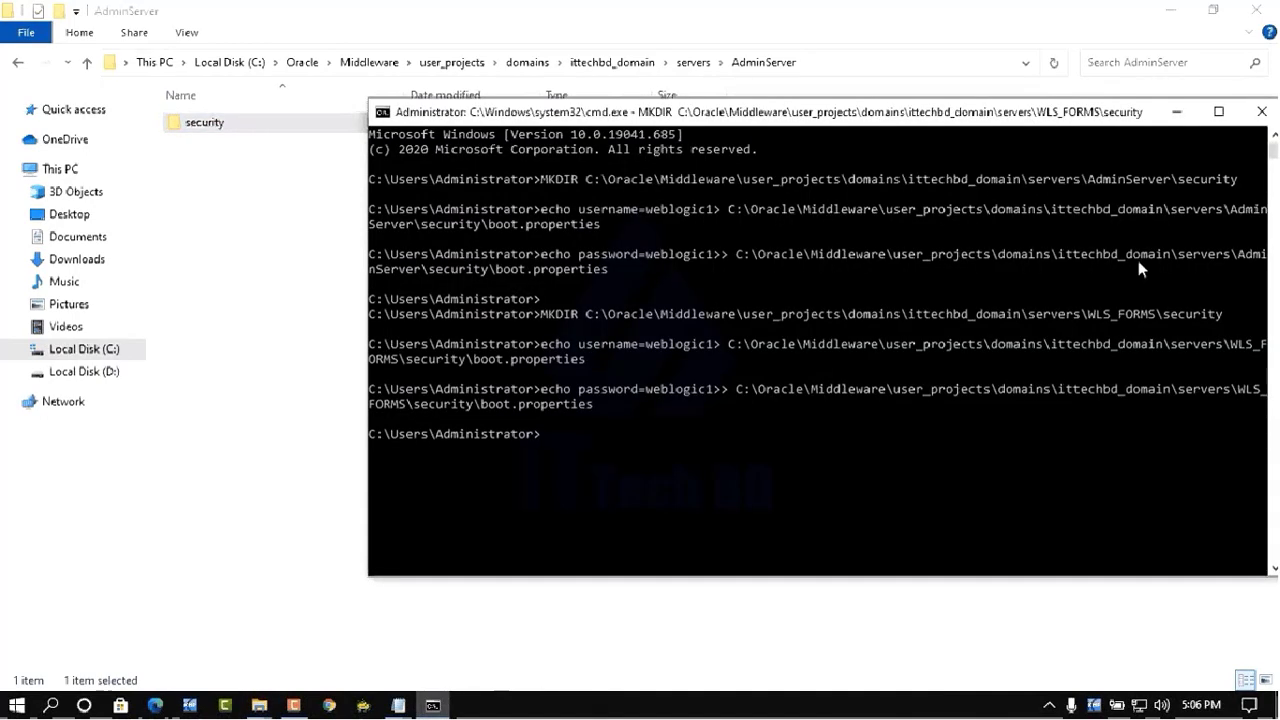
double_click(198, 126)
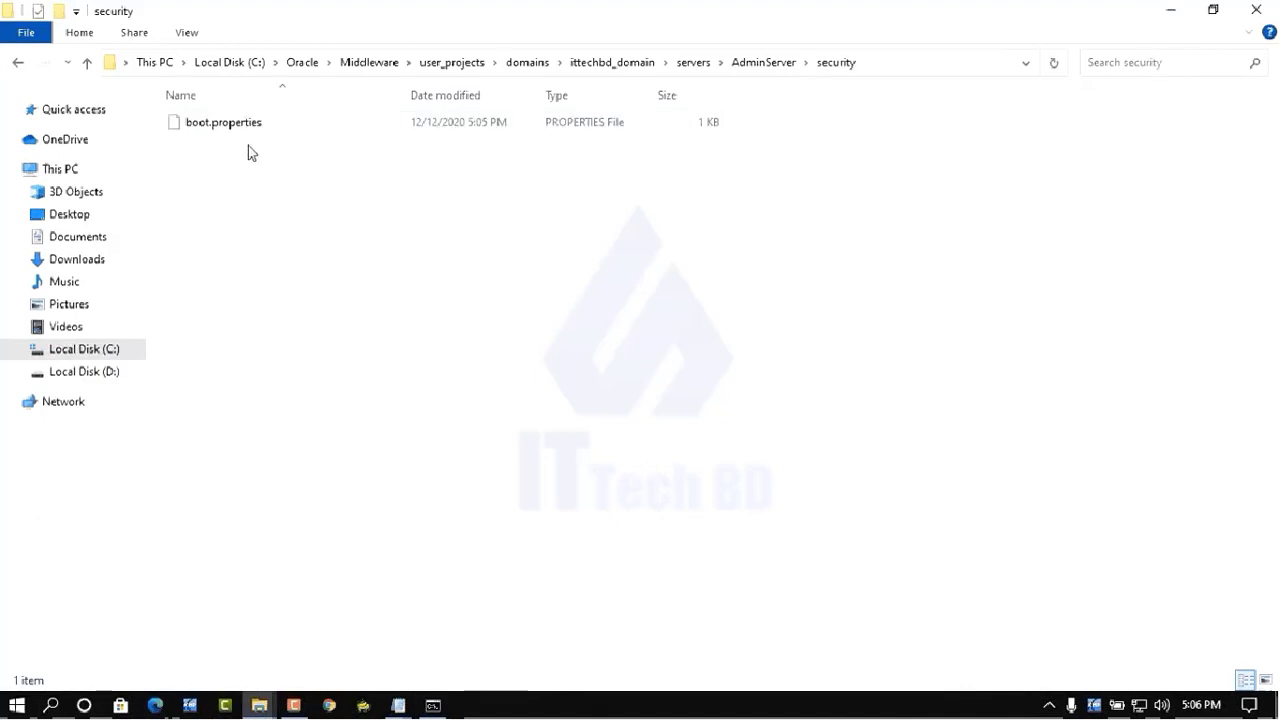
Compare the boot.properties file in AdminServer's security folder with the echo commands in Command Prompt.
click(239, 128)
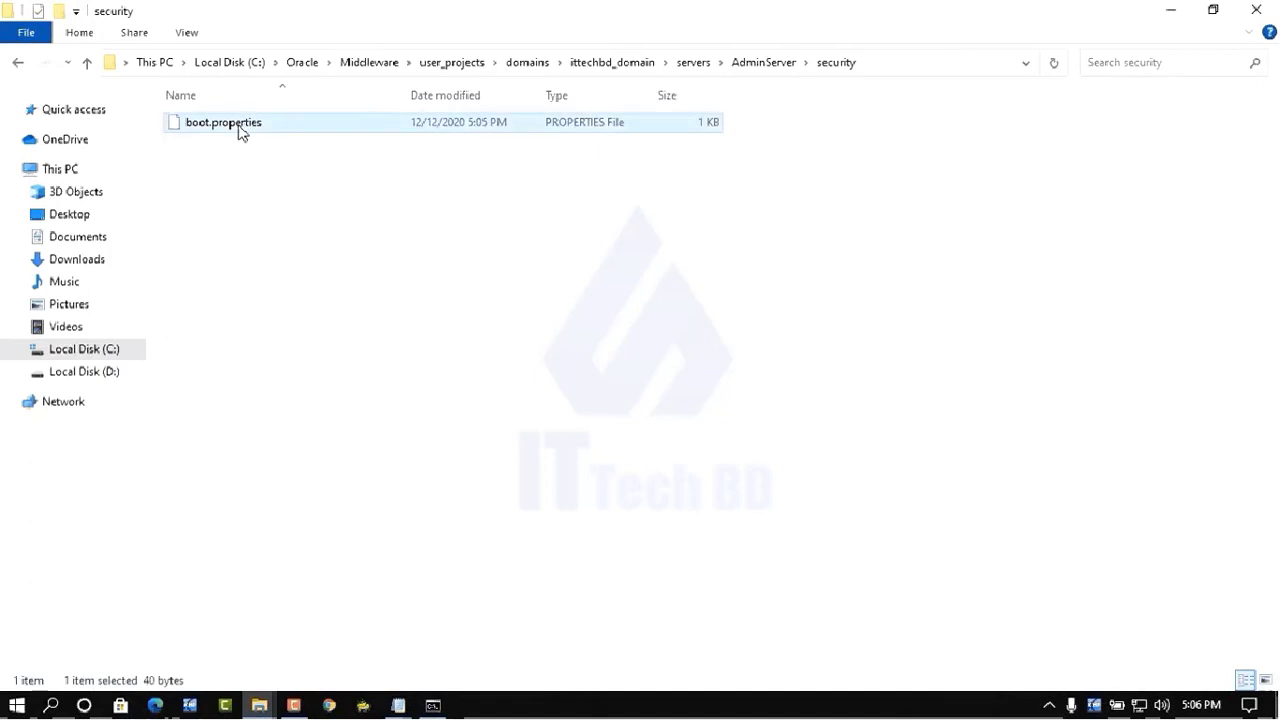
right_click(234, 122)
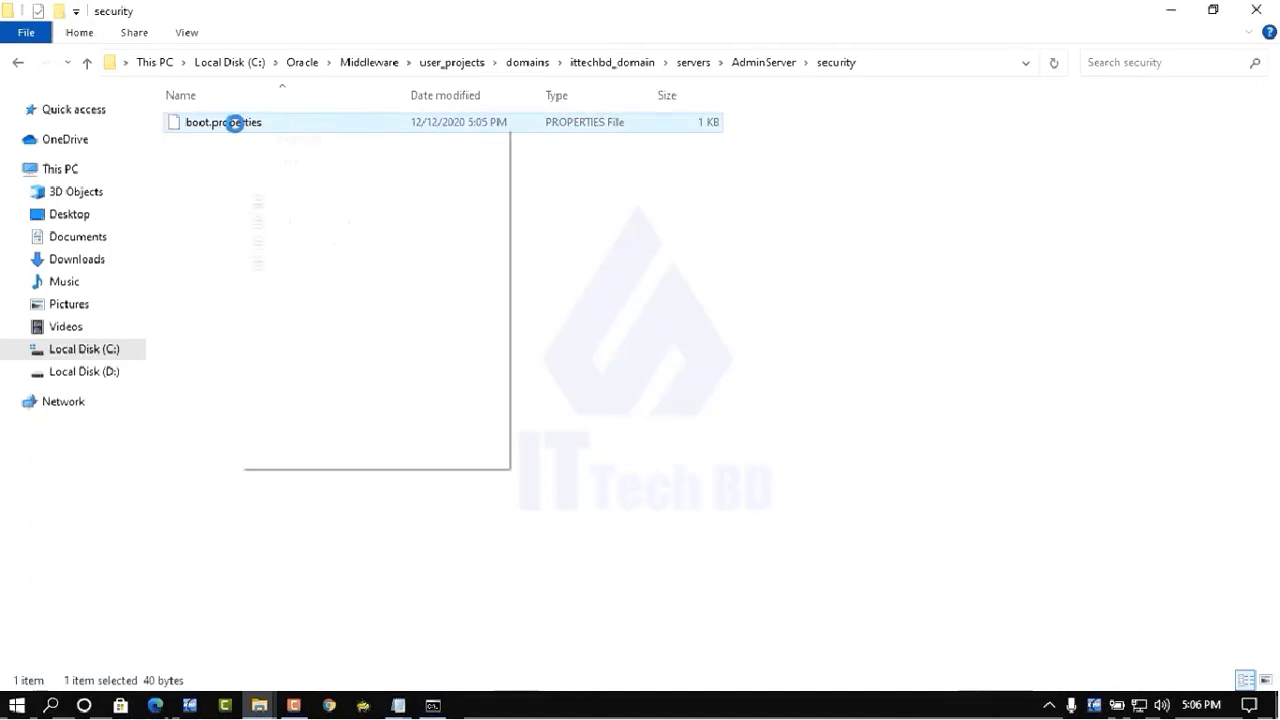
click(440, 707)
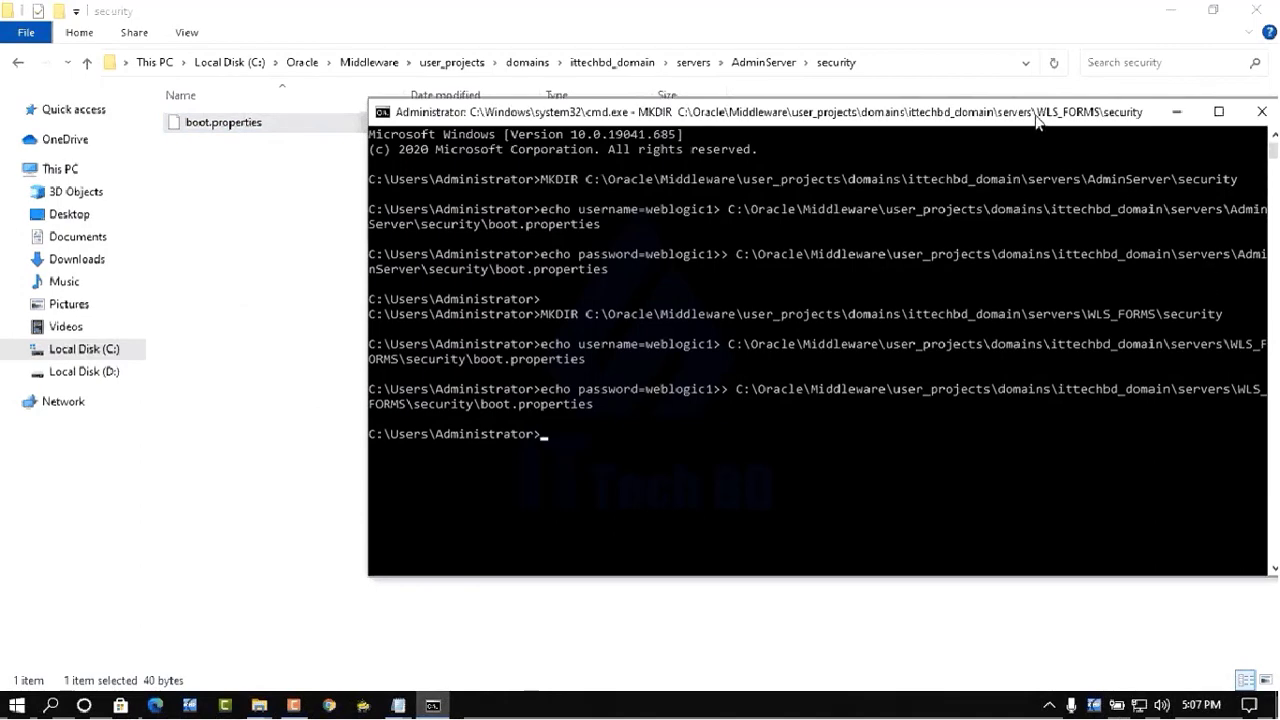
drag(1037, 118, 878, 121)
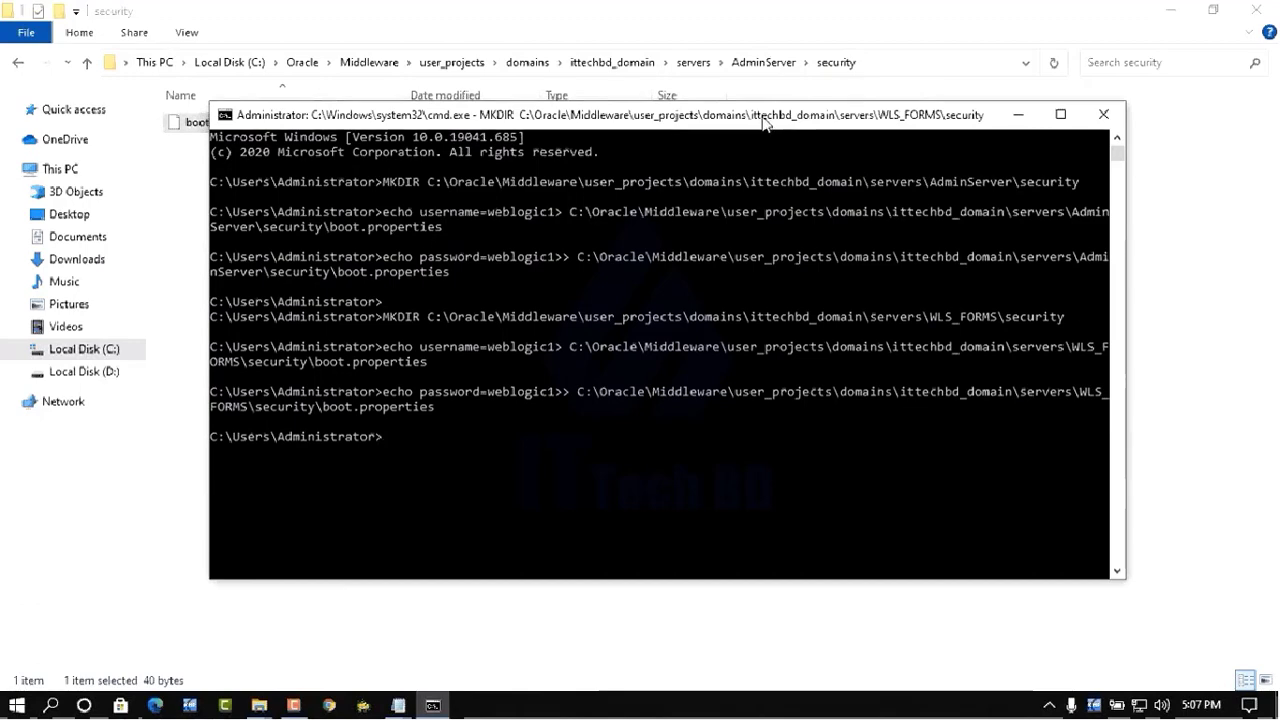
drag(764, 120, 1002, 103)
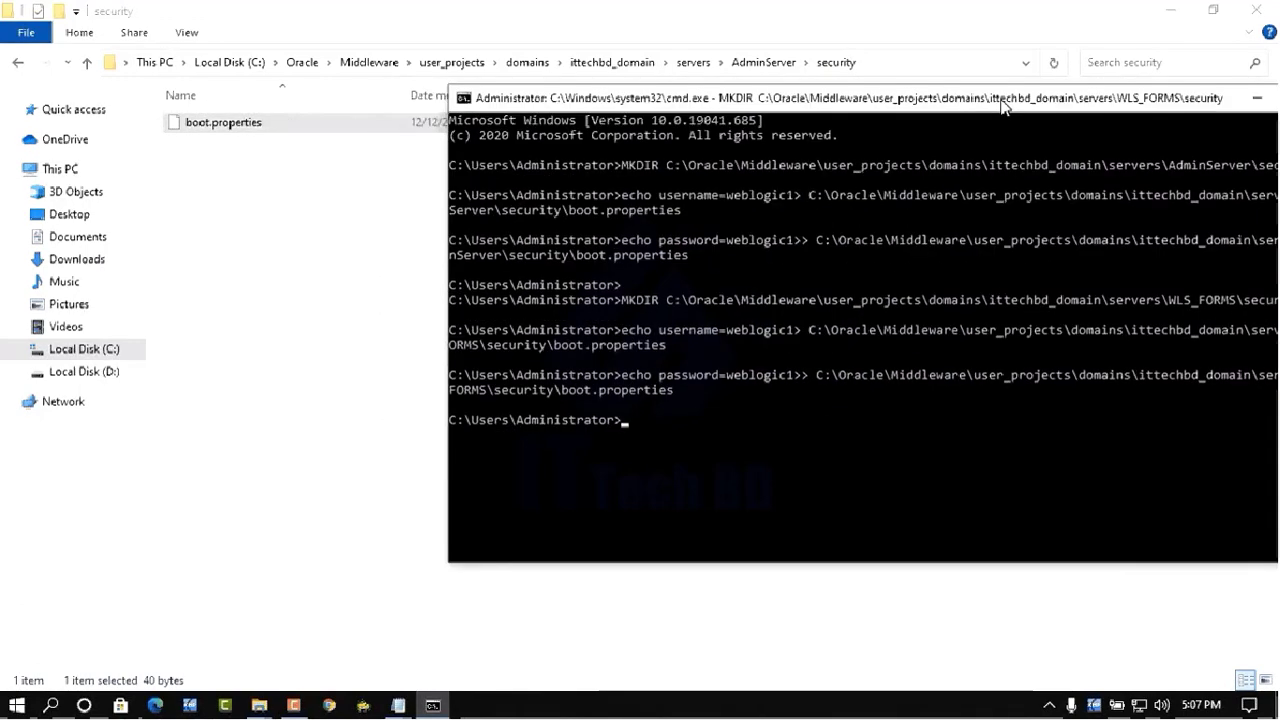
Open AdminServer's boot.properties in Notepad without making Notepad the default app for .properties files.
click(245, 128)
right_click(244, 126)
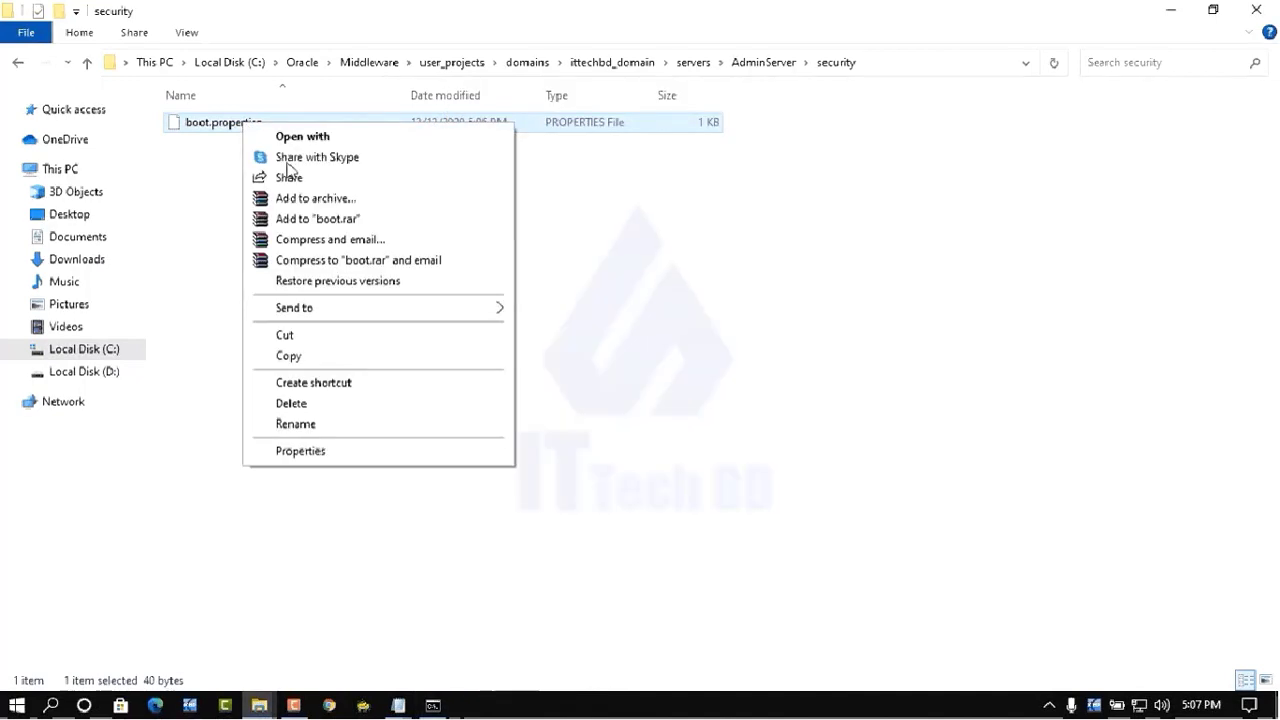
click(303, 138)
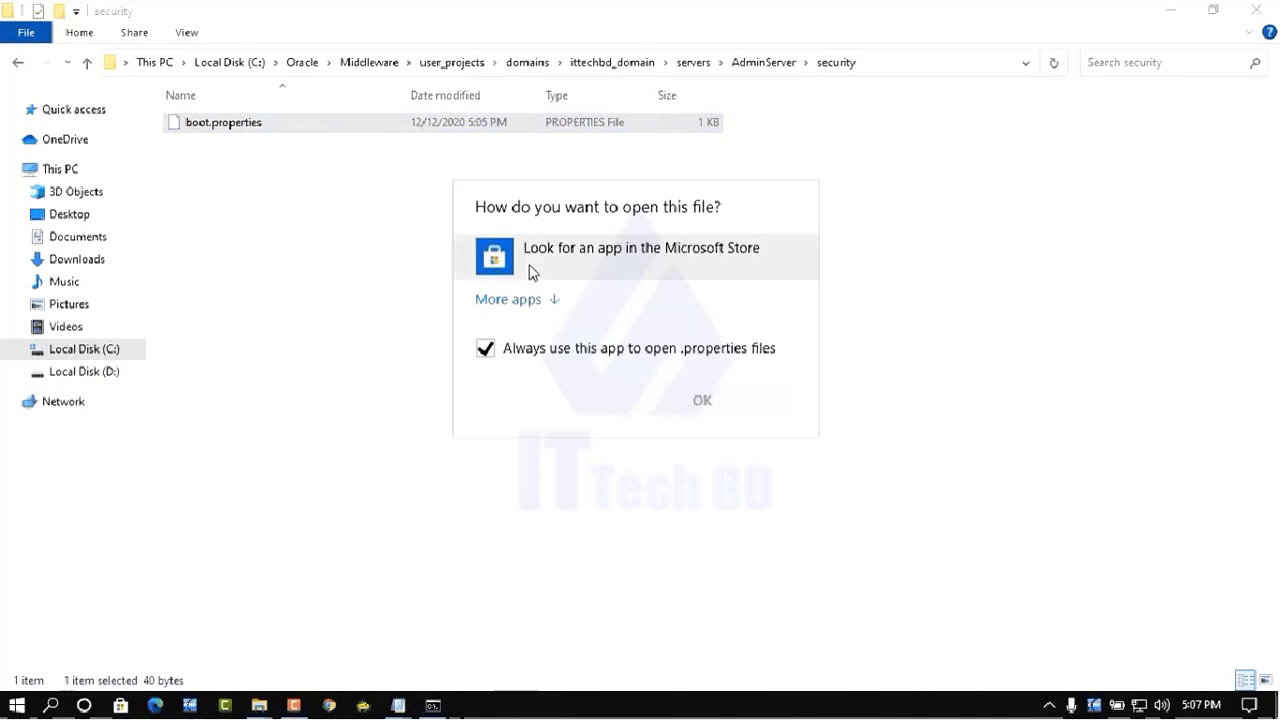
click(484, 302)
click(485, 579)
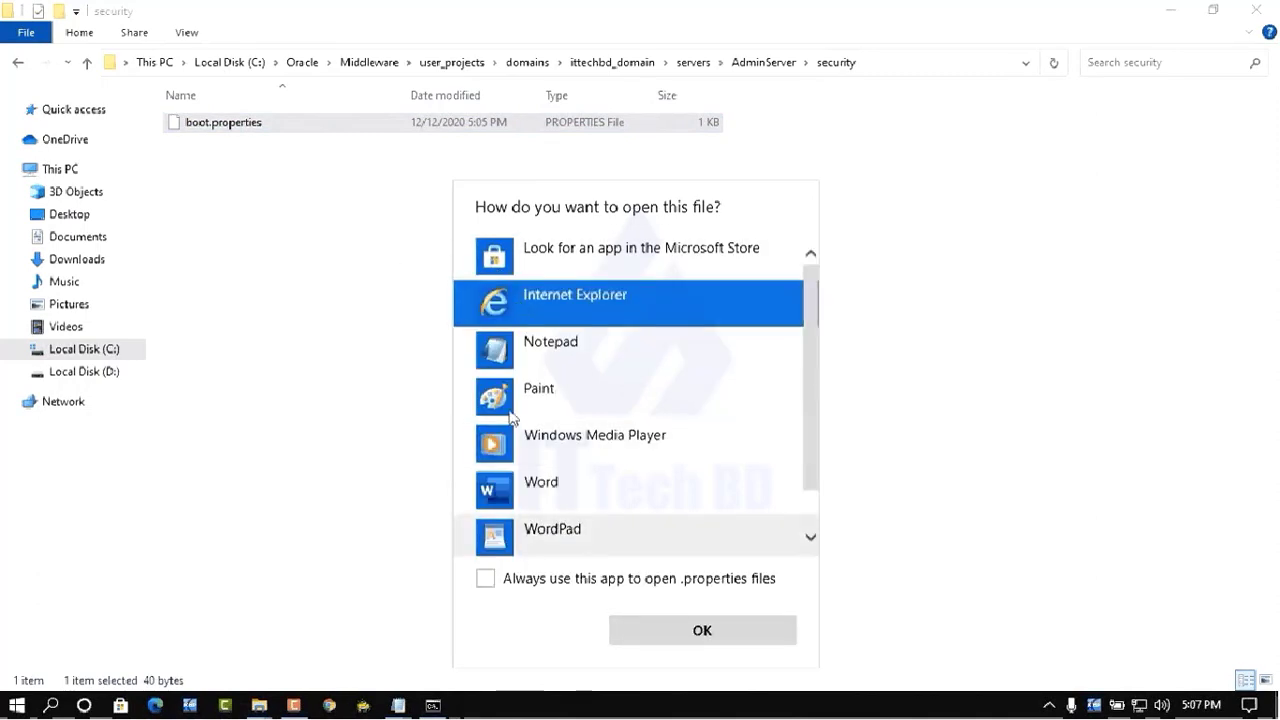
click(517, 355)
click(717, 620)
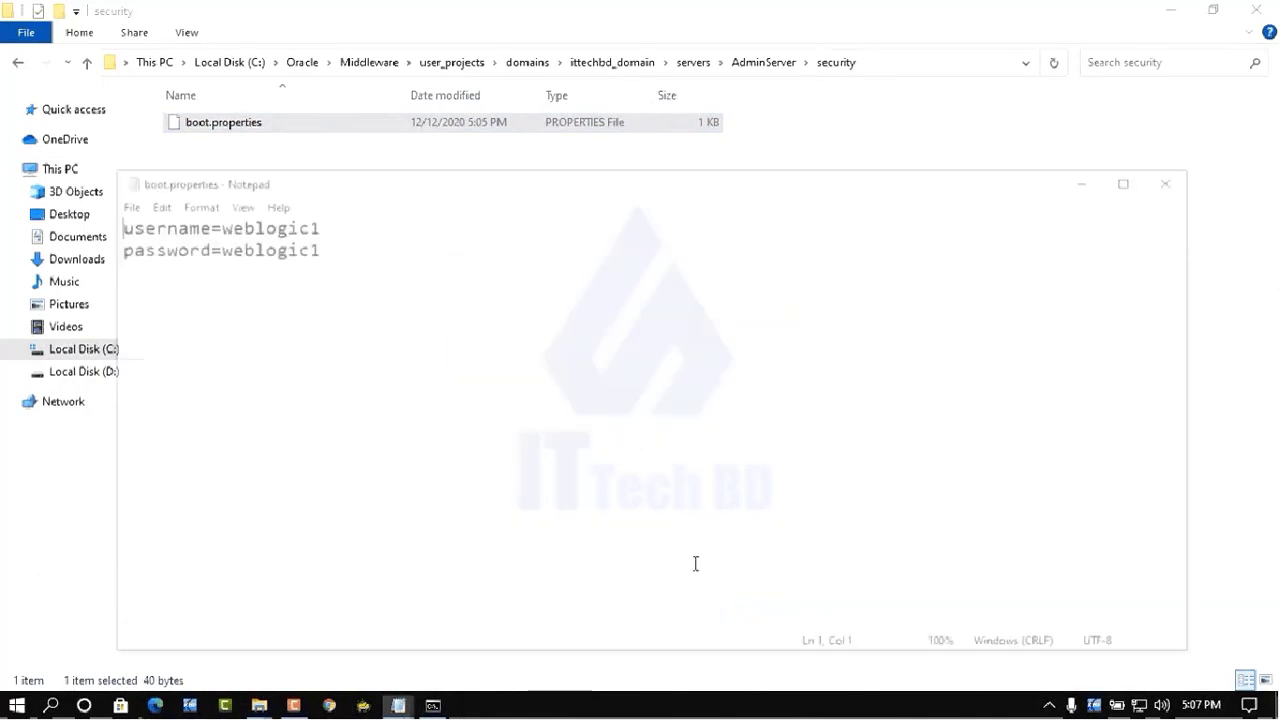
drag(435, 190, 549, 126)
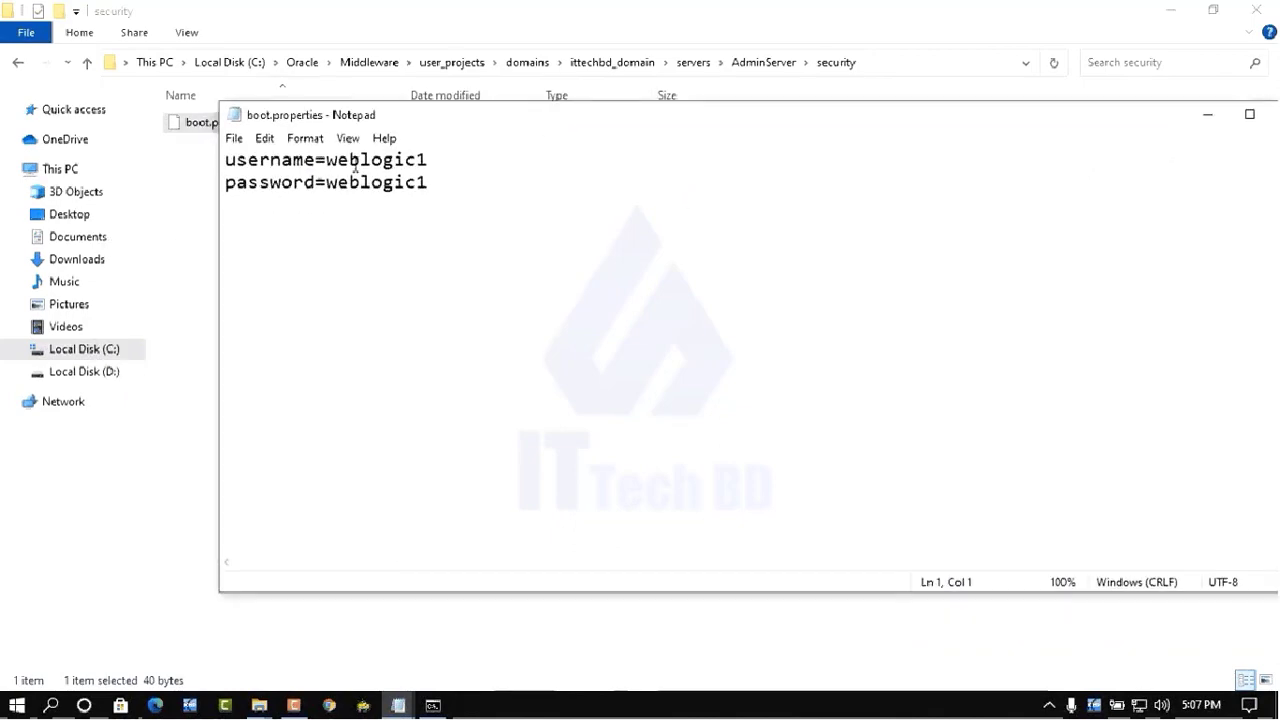
Compare the username and password in boot.properties with those in Notes.txt, and minimize both files.
mouse_move(403, 707)
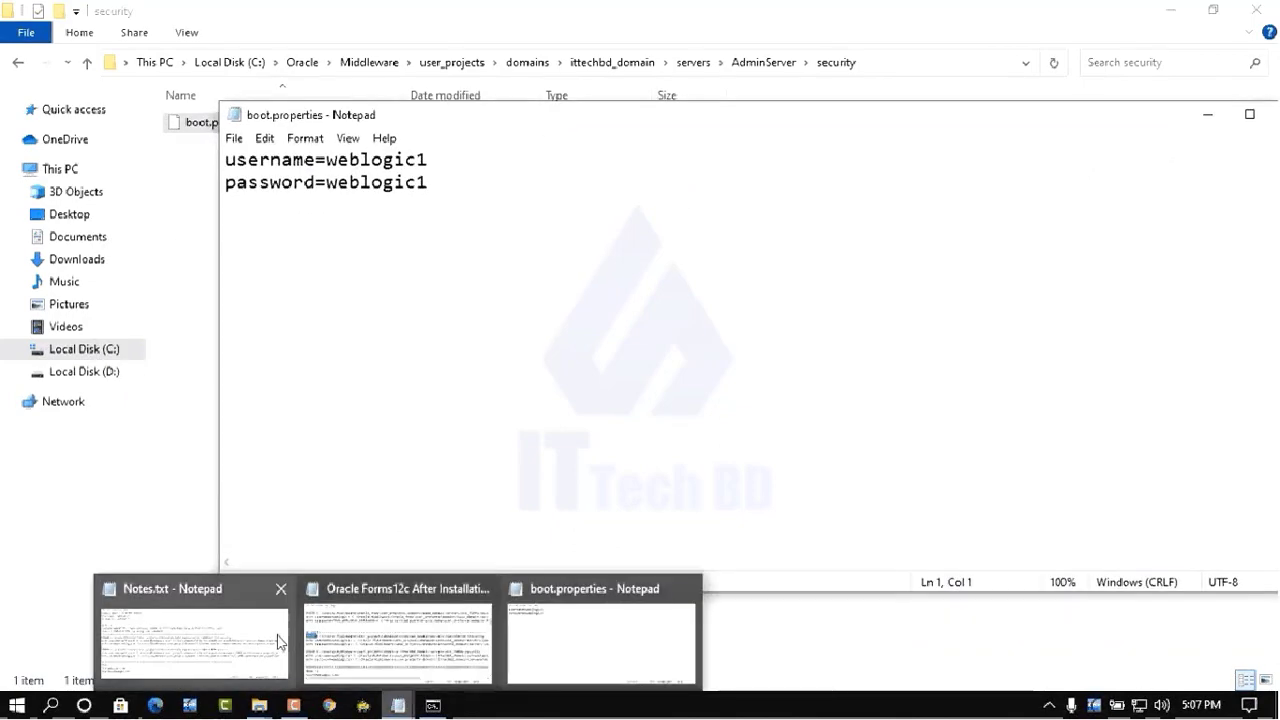
mouse_move(205, 638)
click(185, 580)
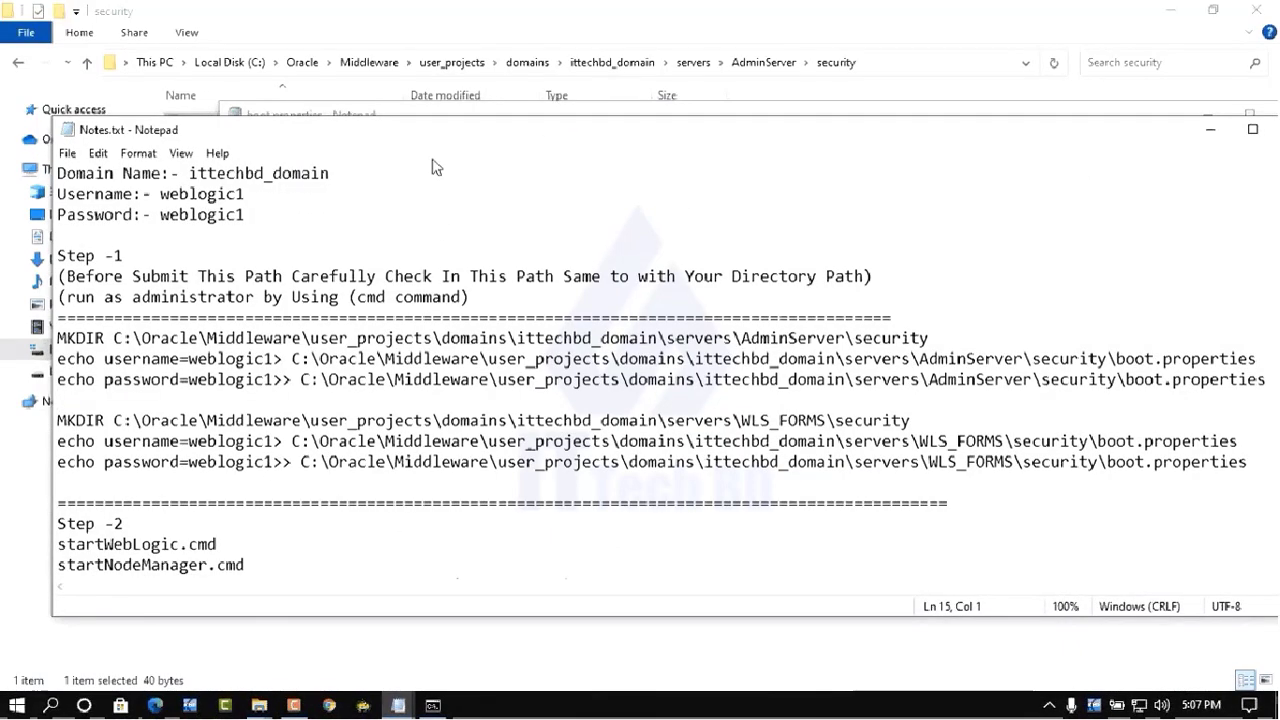
drag(436, 130, 925, 121)
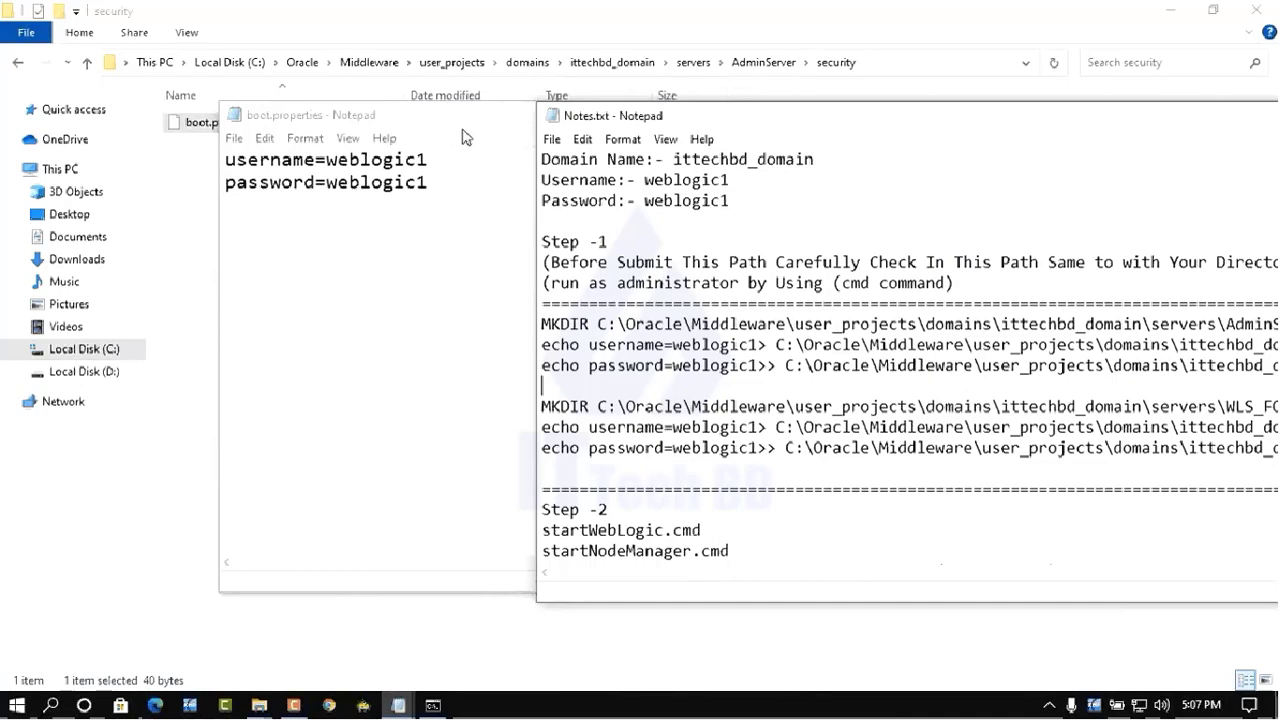
drag(468, 122, 410, 122)
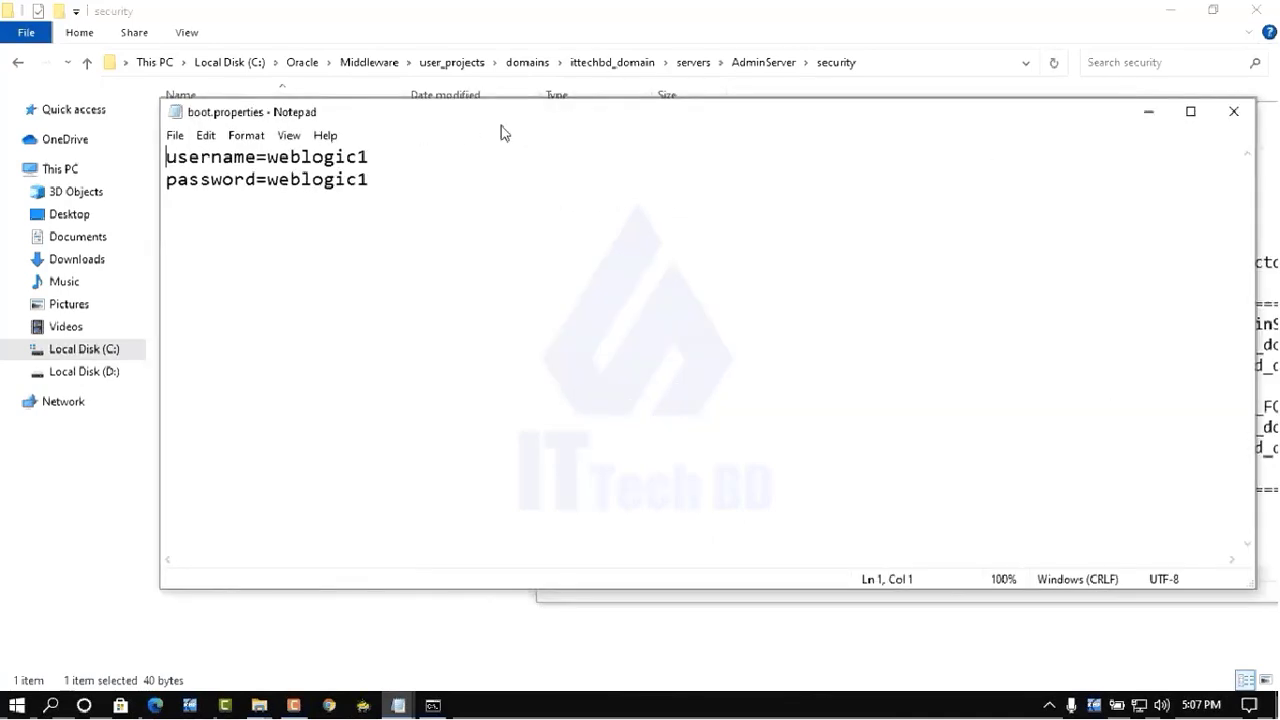
click(1149, 112)
drag(885, 127, 531, 202)
drag(919, 203, 794, 214)
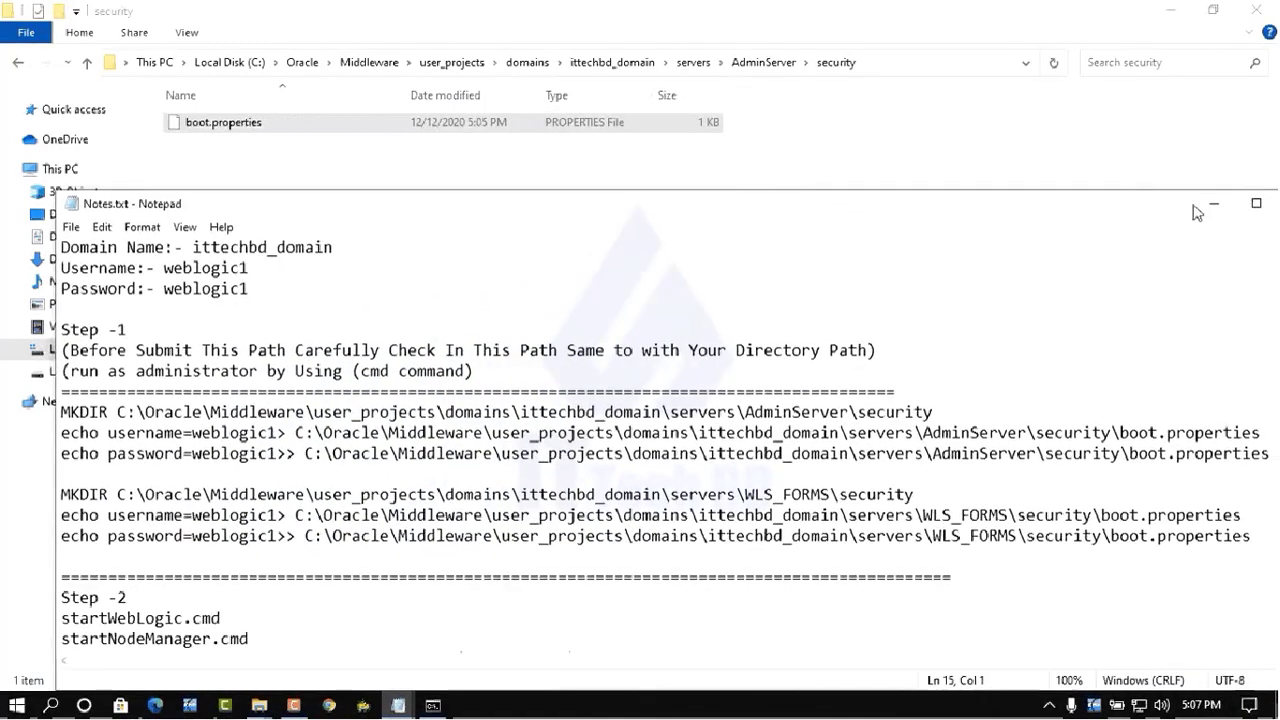
click(1194, 207)
Go back up to the servers folder and open the security folder inside WLS_FORMS.
click(90, 66)
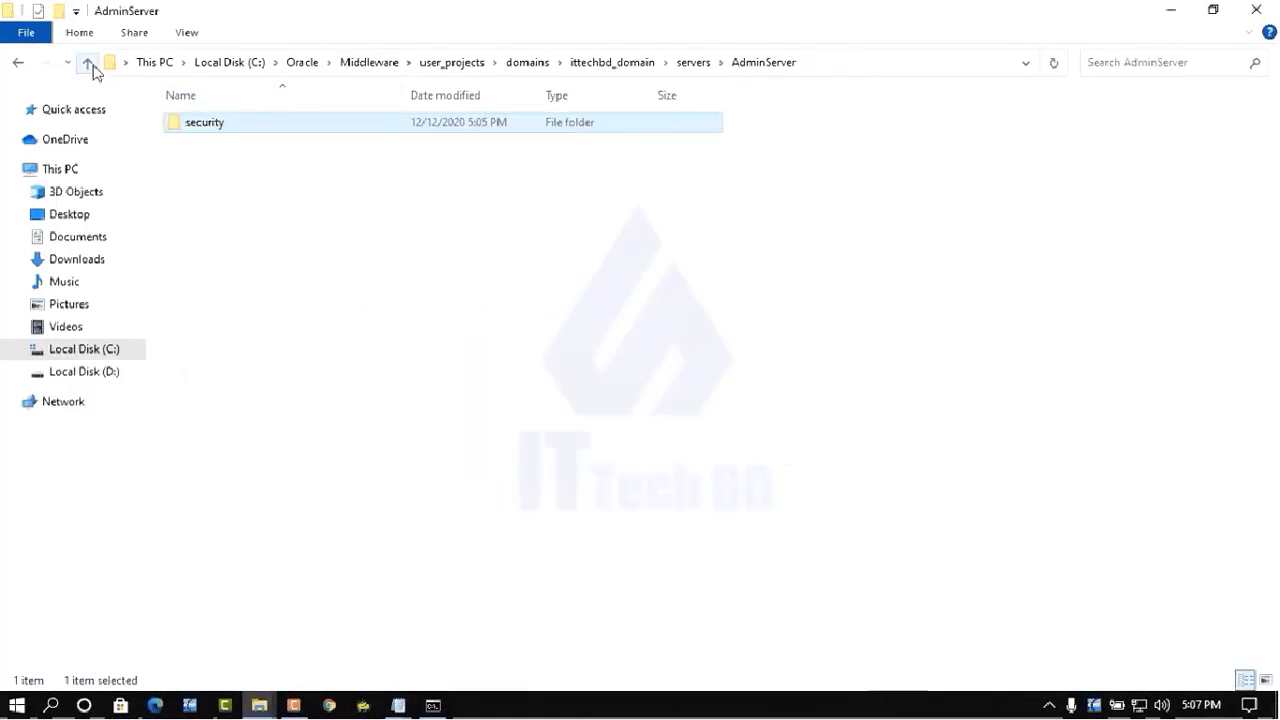
click(90, 66)
double_click(219, 141)
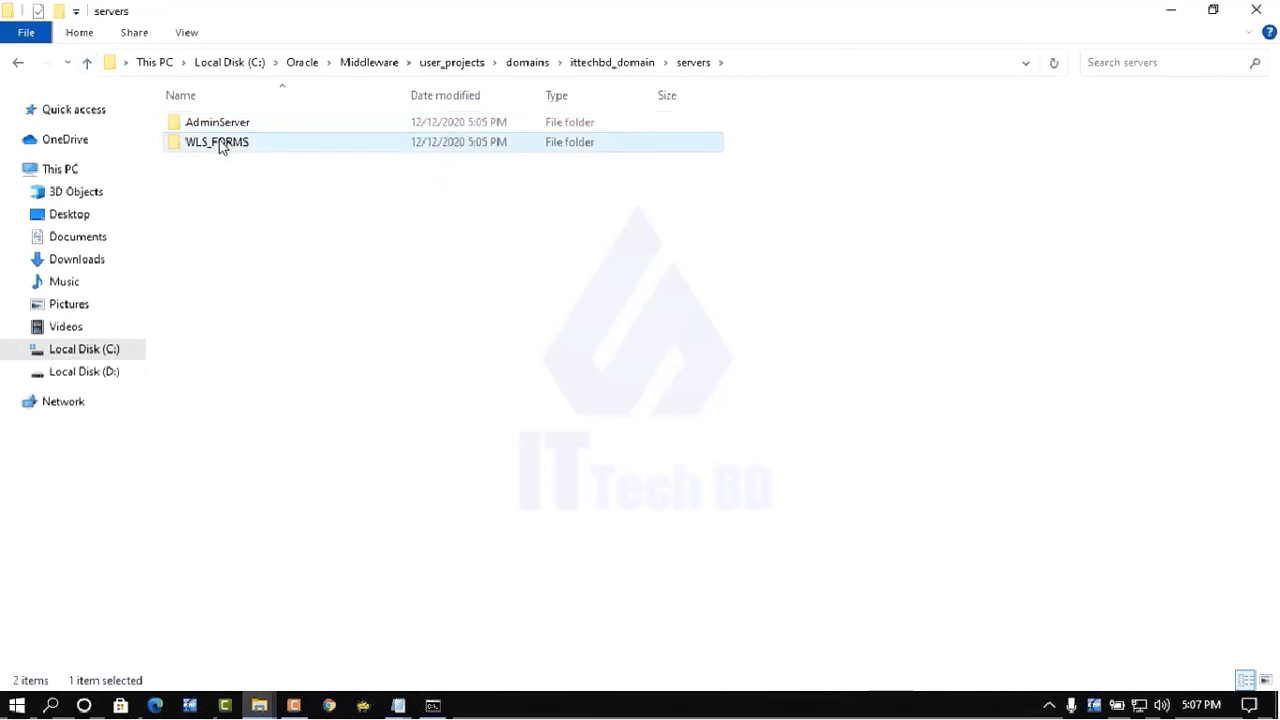
double_click(213, 126)
Open WLS_FORMS's boot.properties in Notepad for this time only, check its username and password lines, and close it.
click(234, 127)
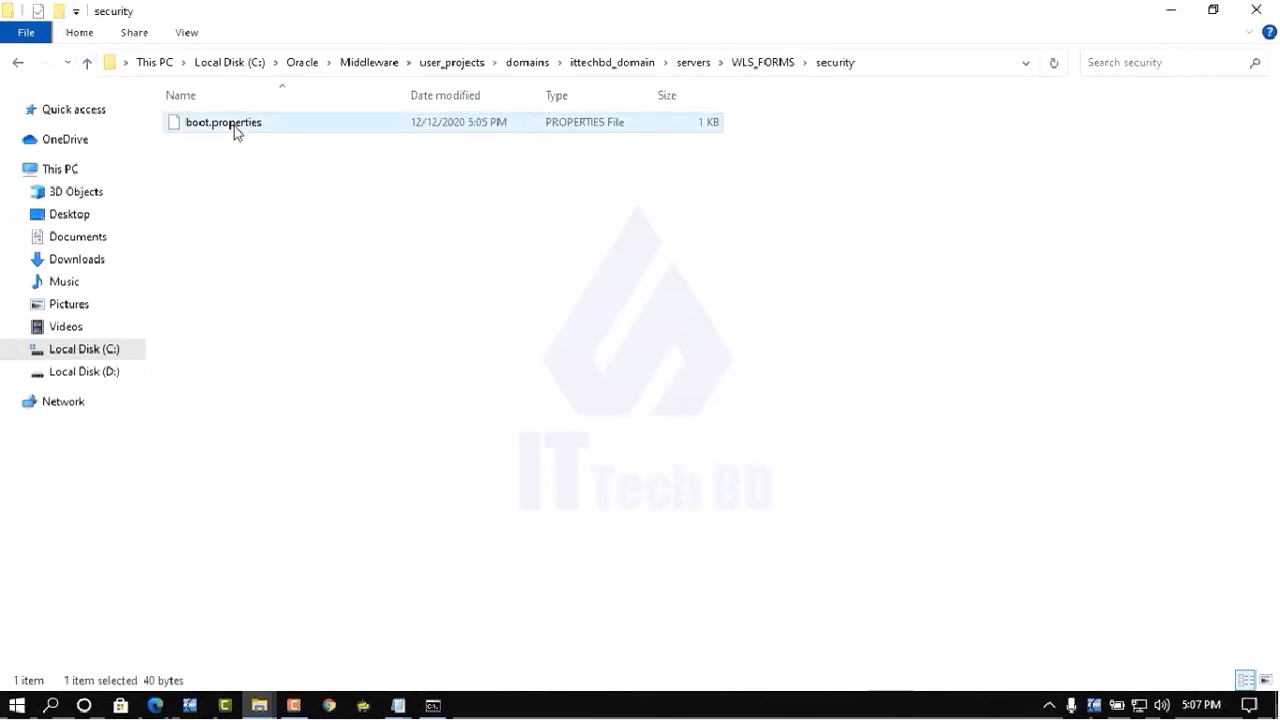
right_click(234, 127)
click(280, 136)
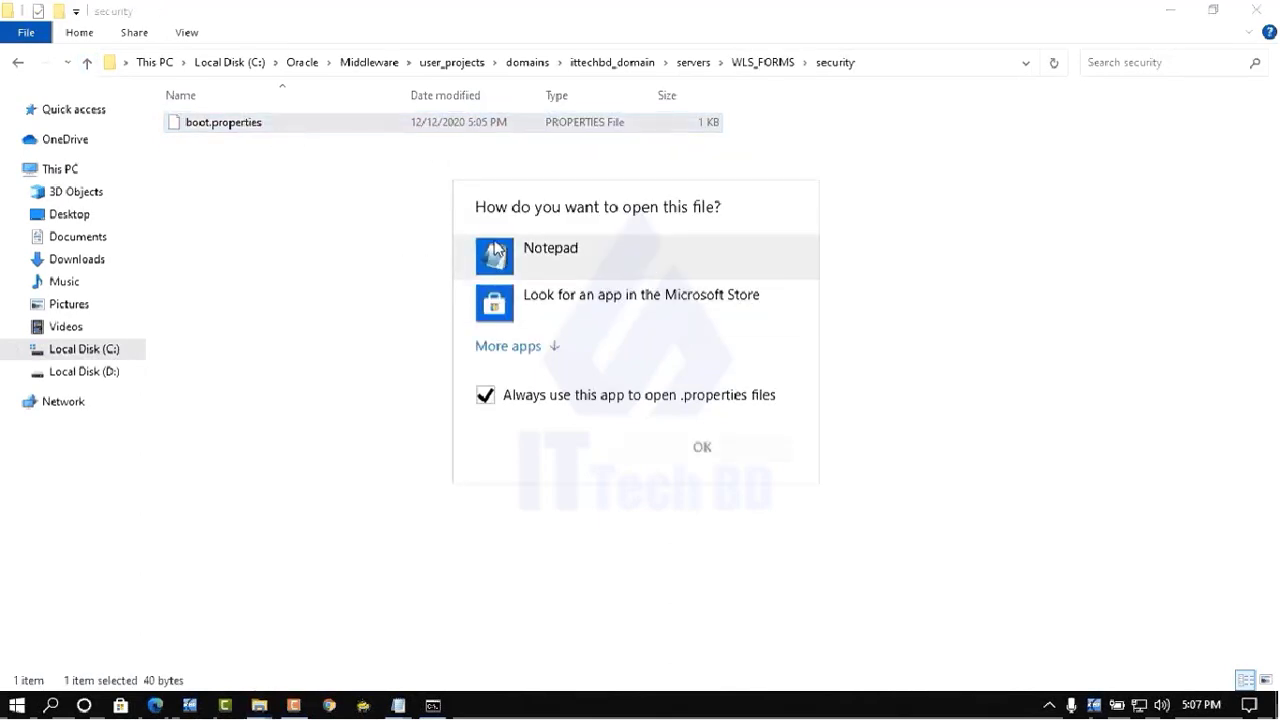
click(522, 253)
click(486, 400)
click(734, 451)
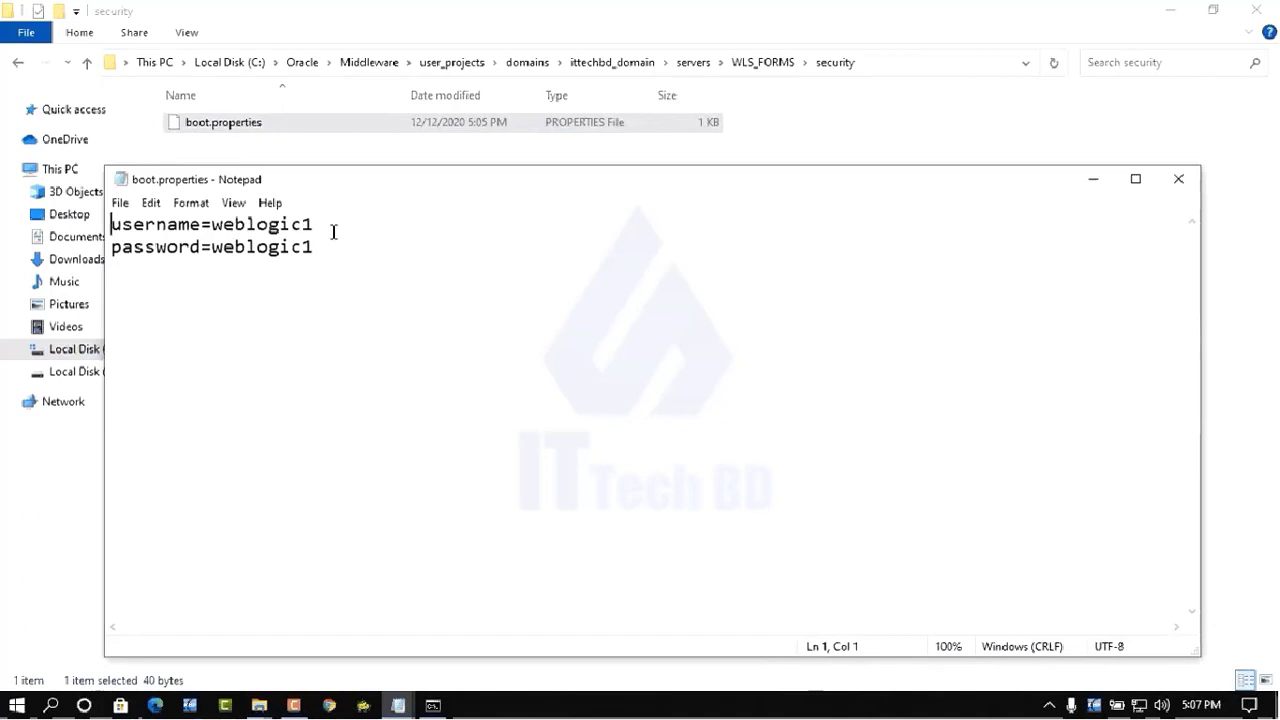
click(1180, 182)
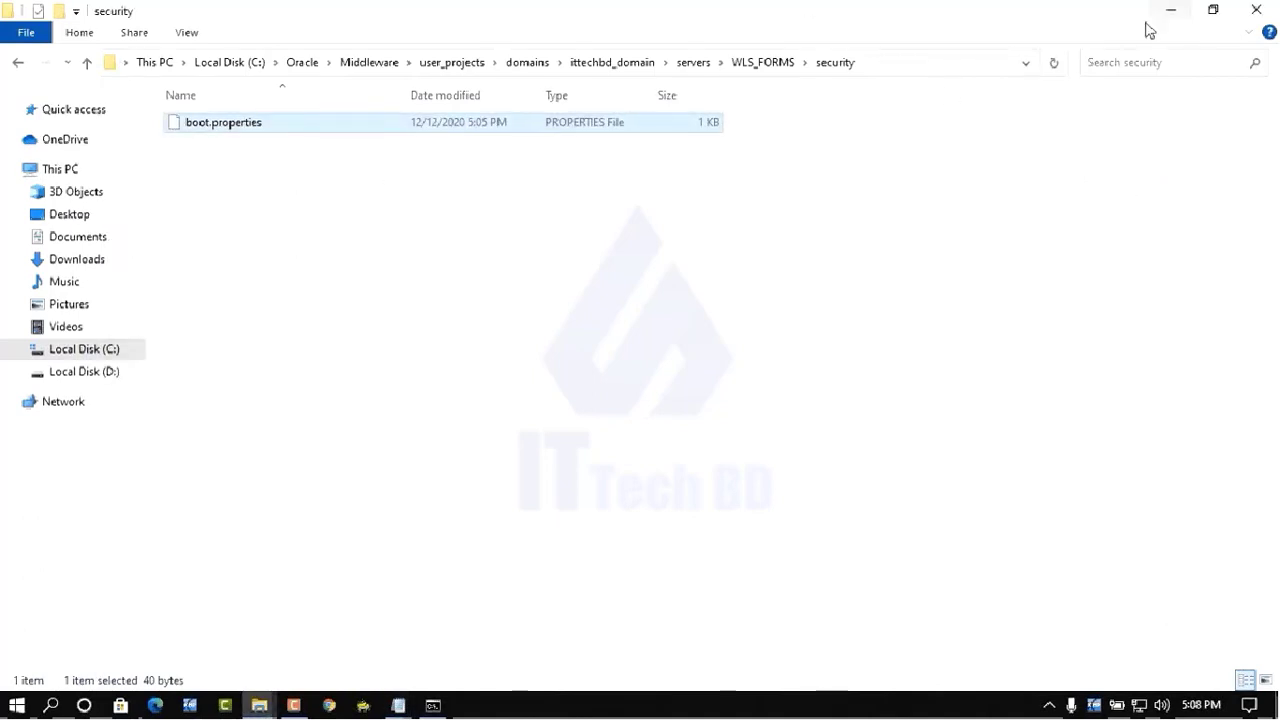
Return to the ittechbd_domain folder in File Explorer and bring the Command Prompt window back into view.
click(89, 63)
click(88, 63)
click(88, 63)
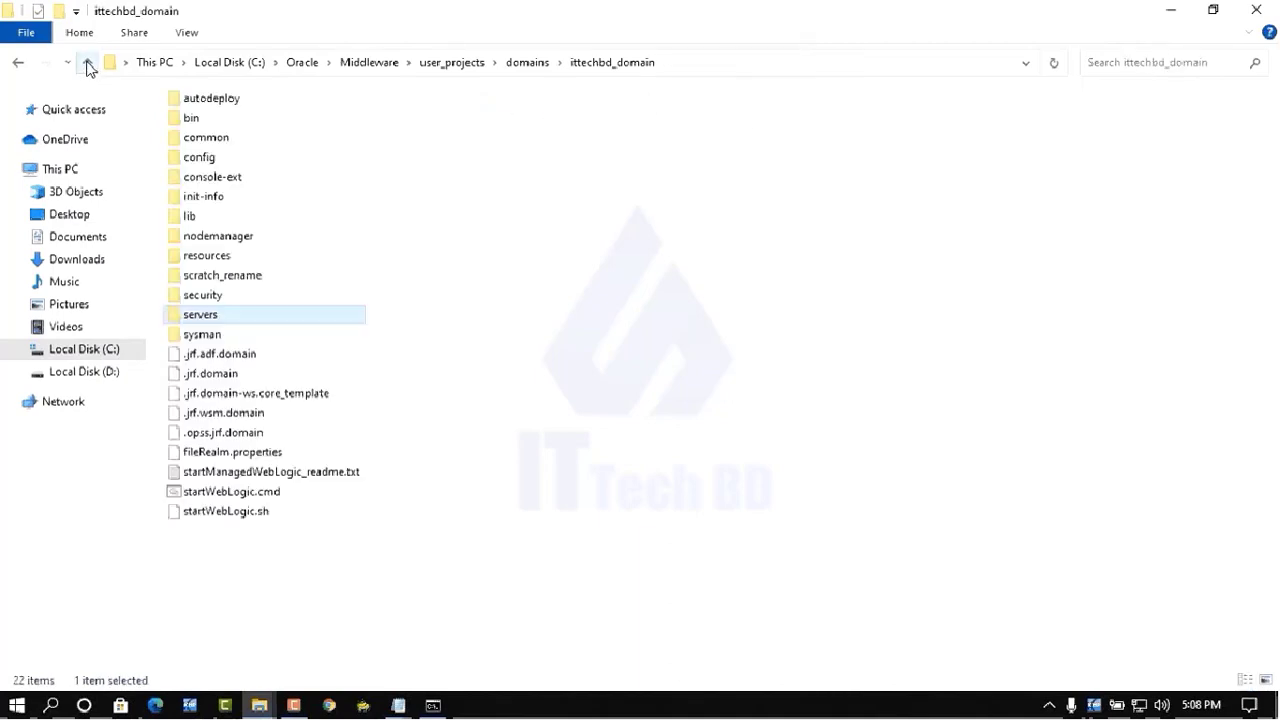
click(1181, 7)
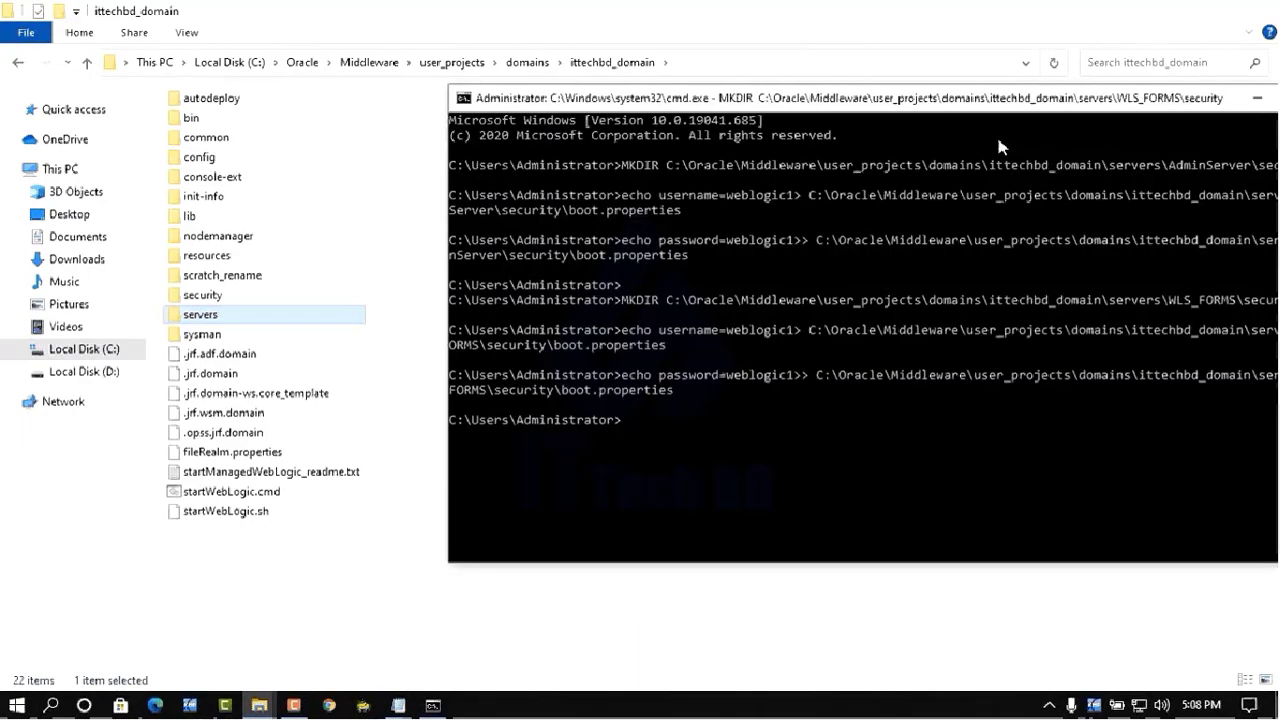
drag(838, 100, 595, 115)
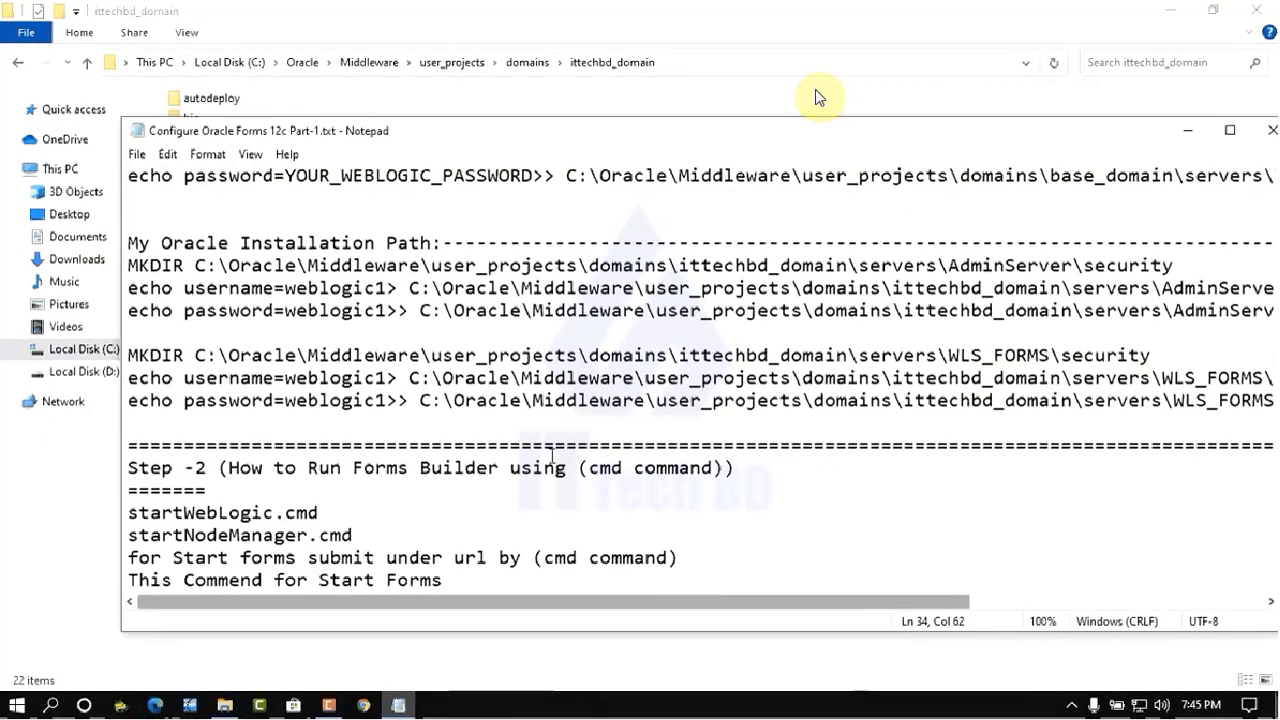
Review the Step -2 commands for running Forms Builder in the configuration notes, including the domain's bin path, and minimize the notes.
scroll(589, 415, down, 1)
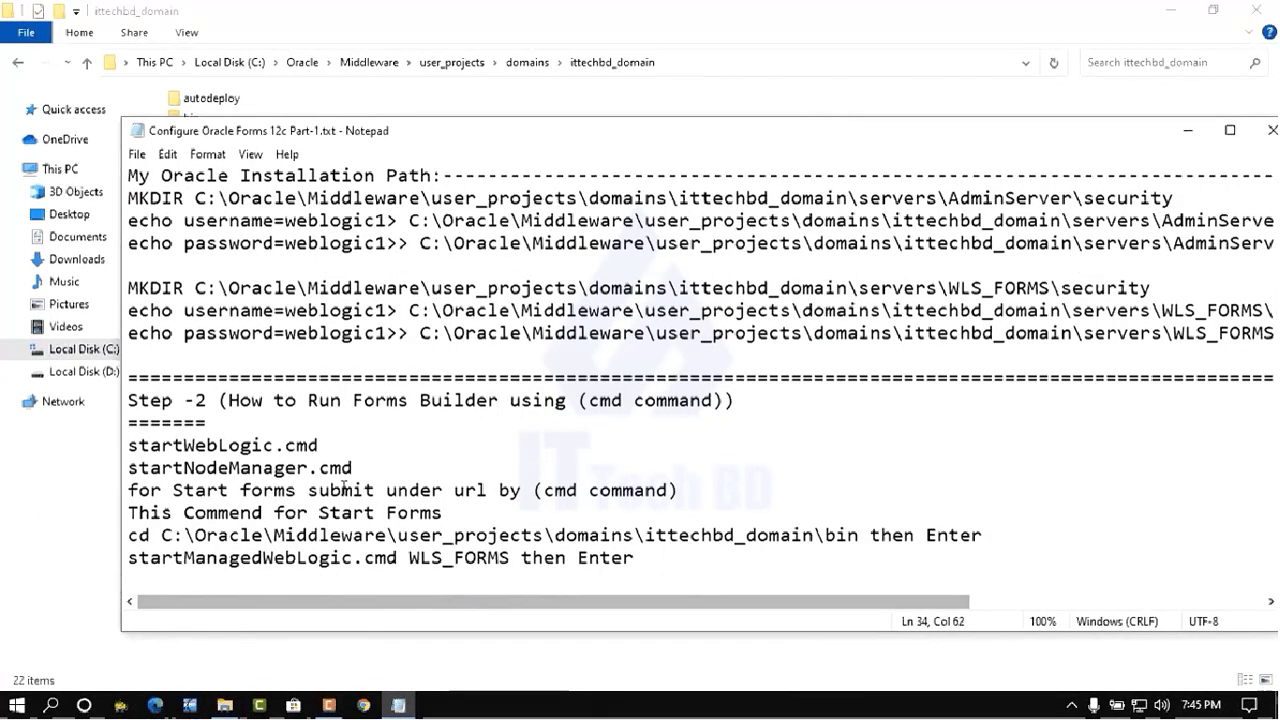
drag(208, 400, 128, 400)
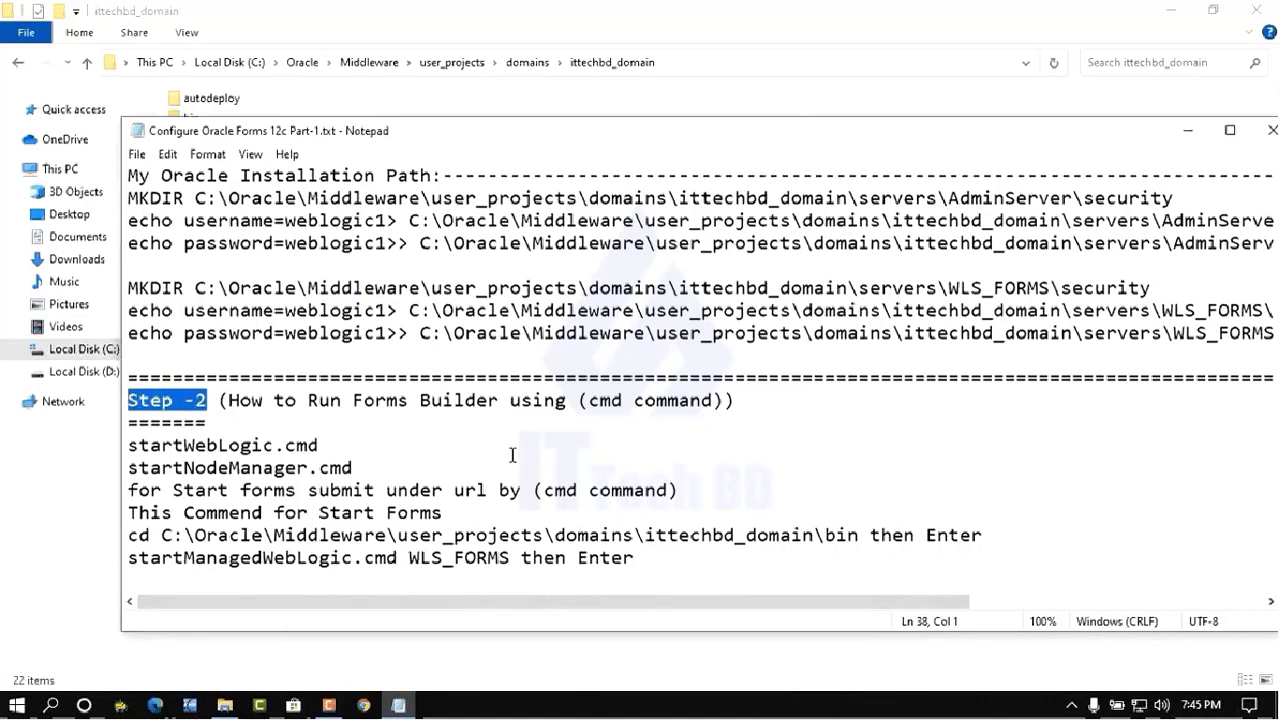
scroll(514, 451, down, 2)
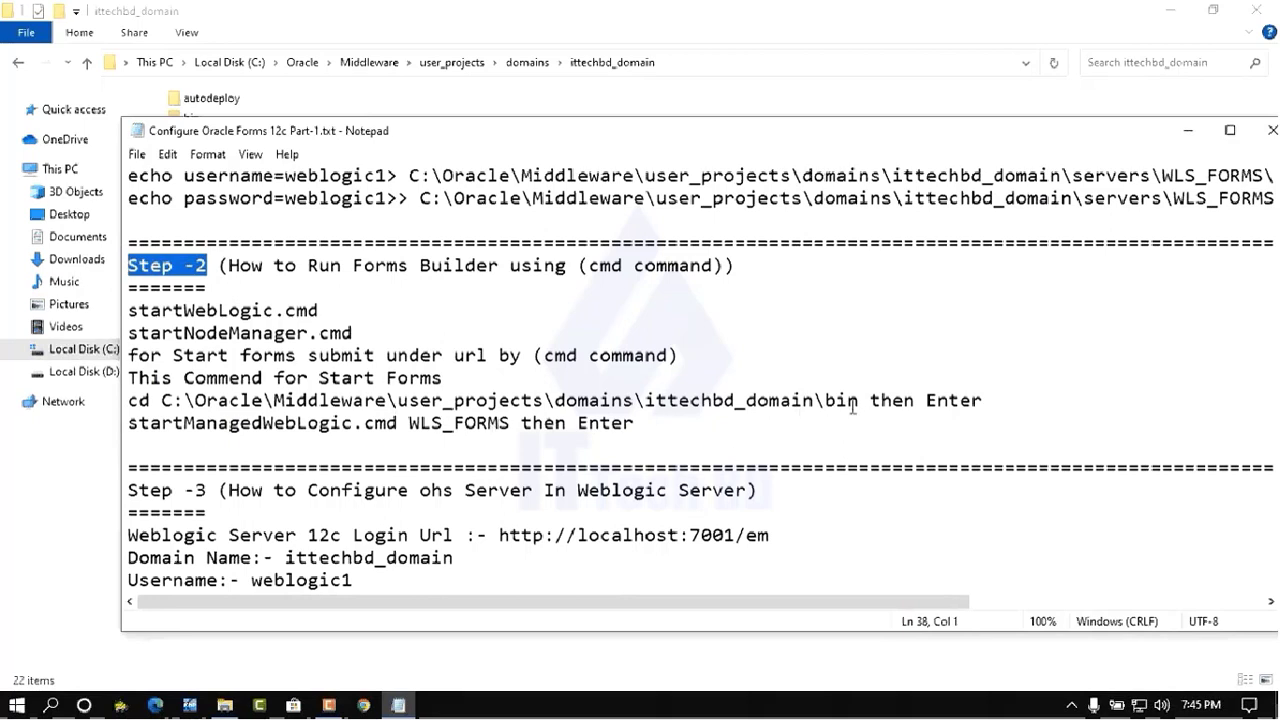
drag(858, 400, 161, 401)
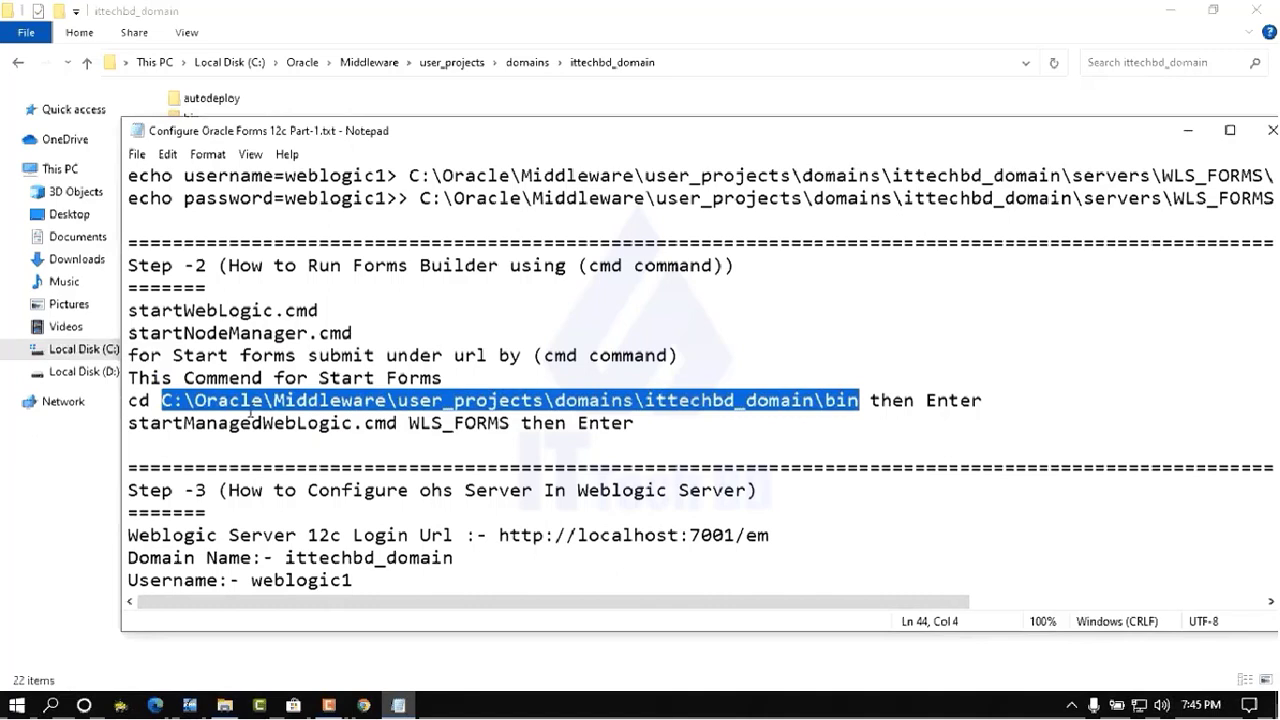
click(1189, 131)
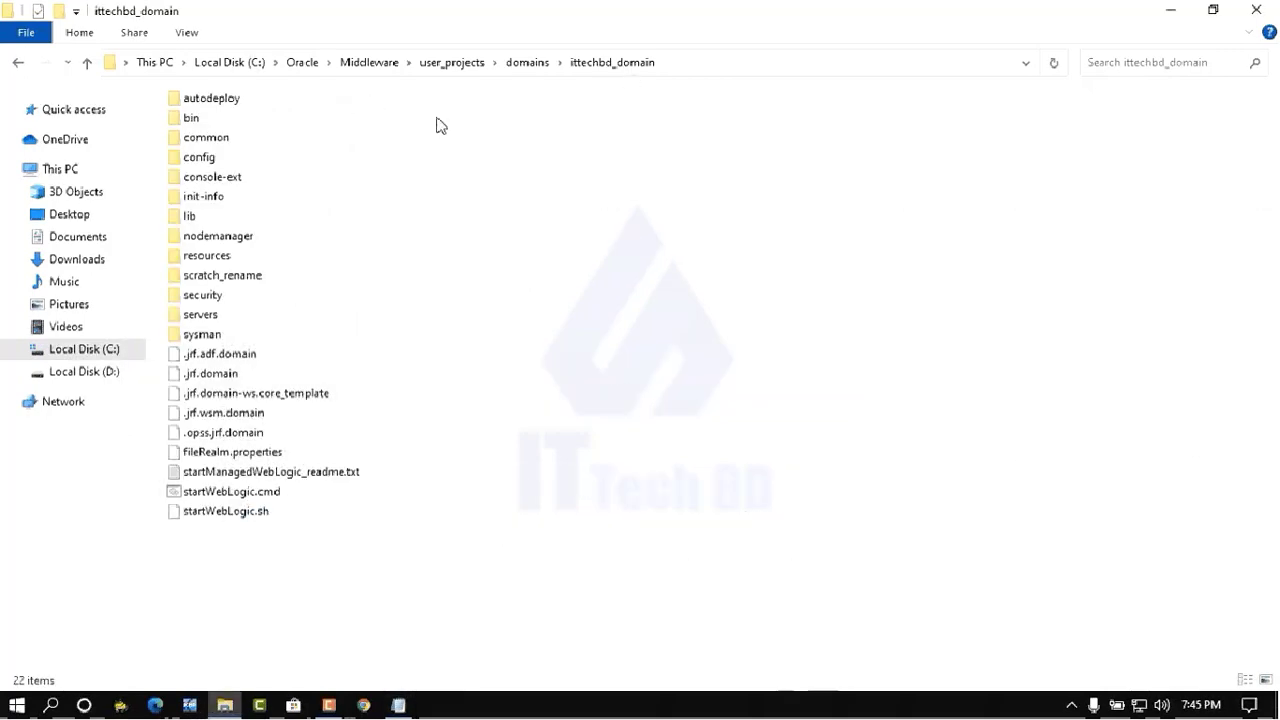
Open ittechbd_domain's bin folder, run startNodeManager.cmd as administrator, and minimize its console window.
double_click(193, 118)
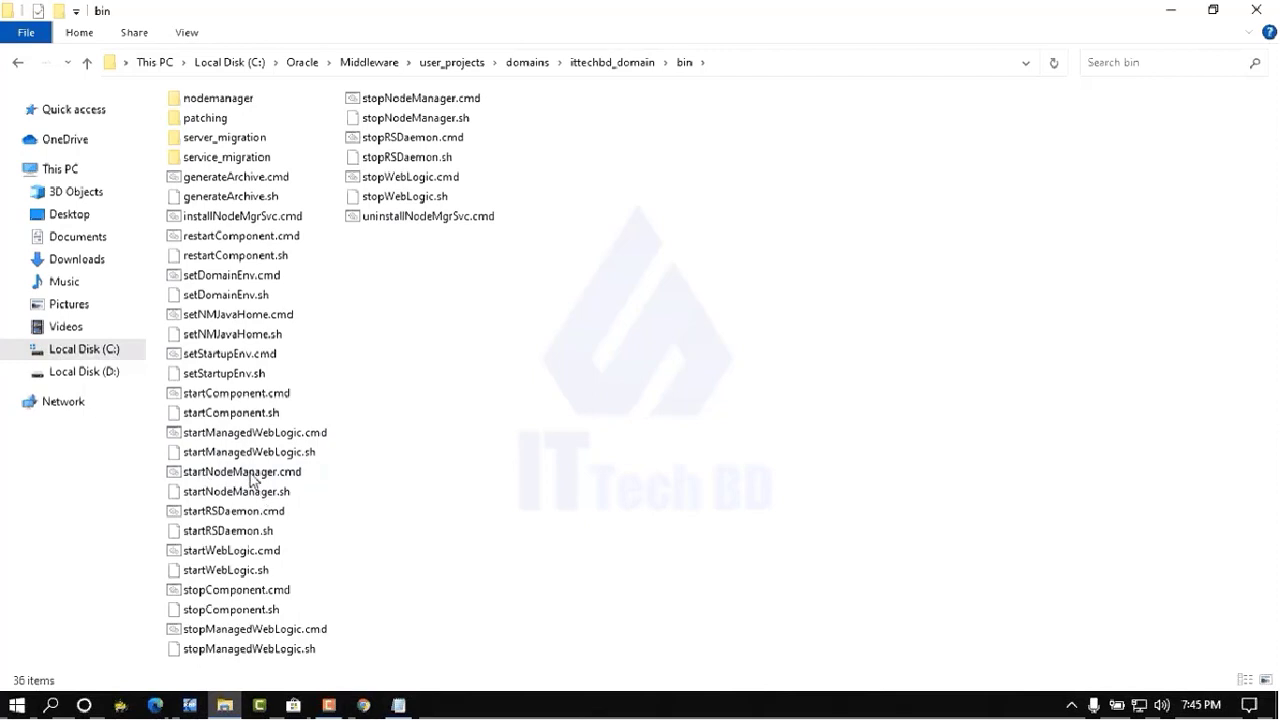
right_click(243, 476)
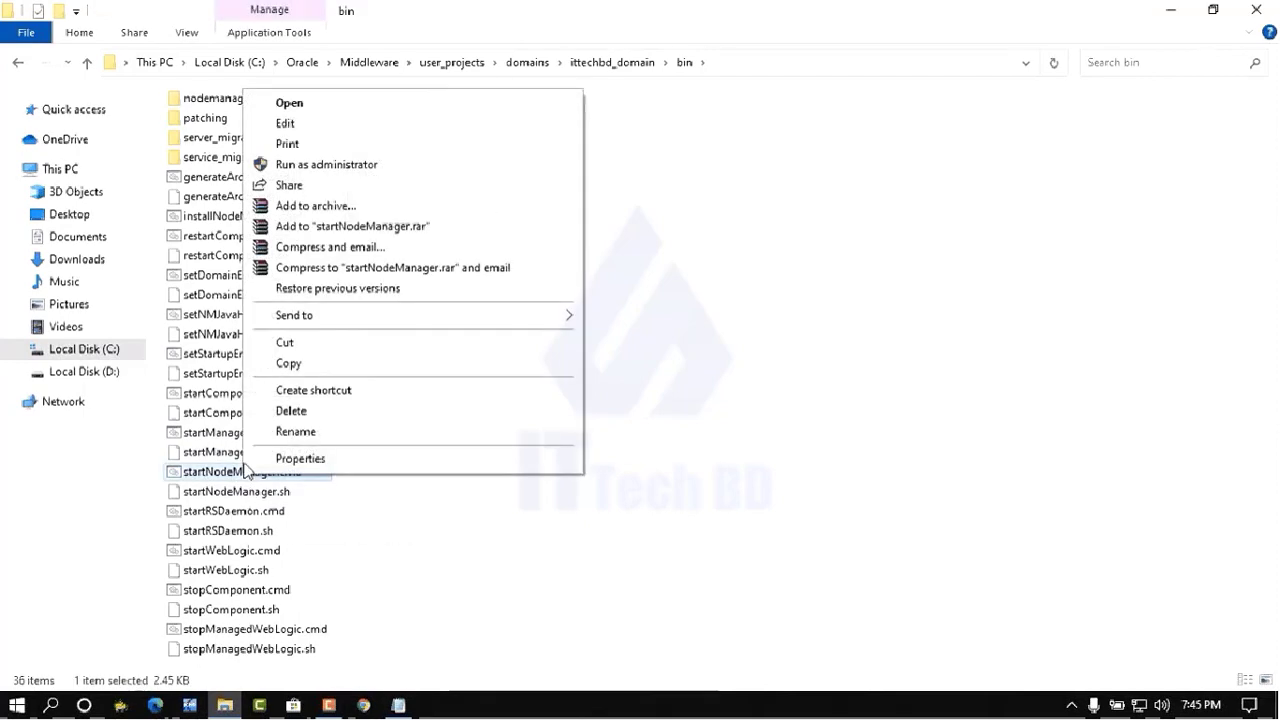
click(326, 165)
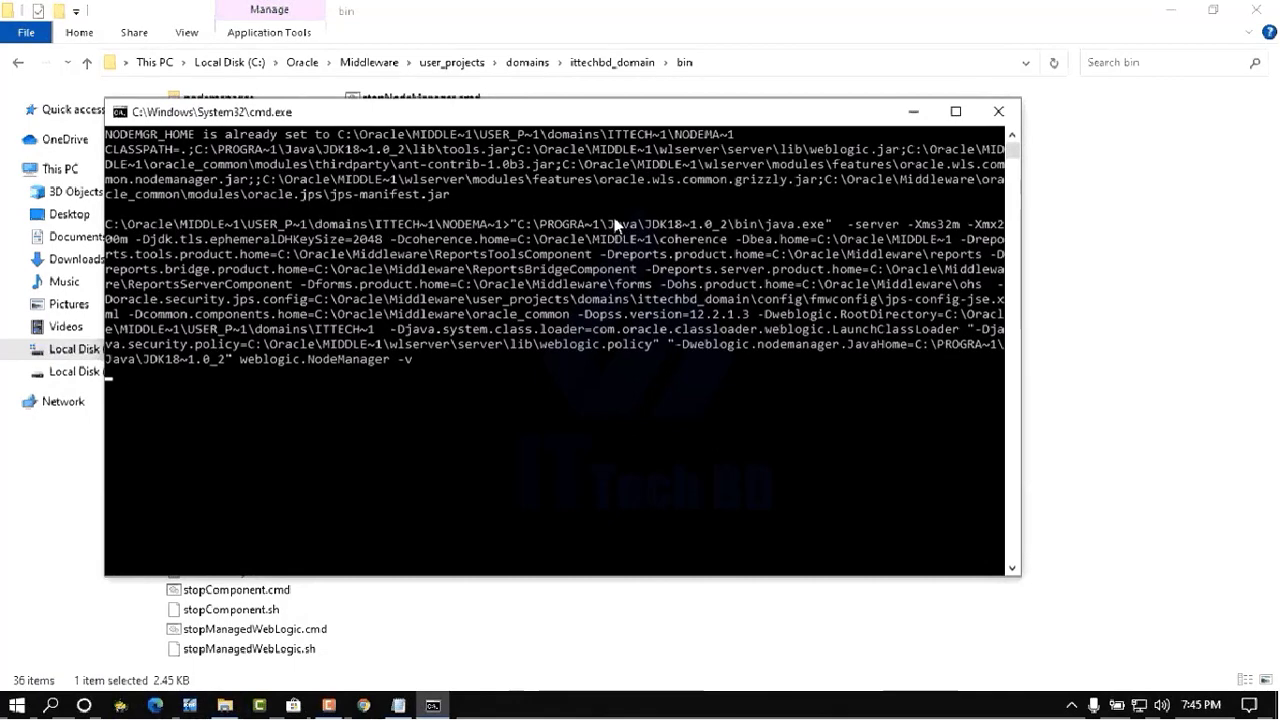
drag(512, 118, 681, 140)
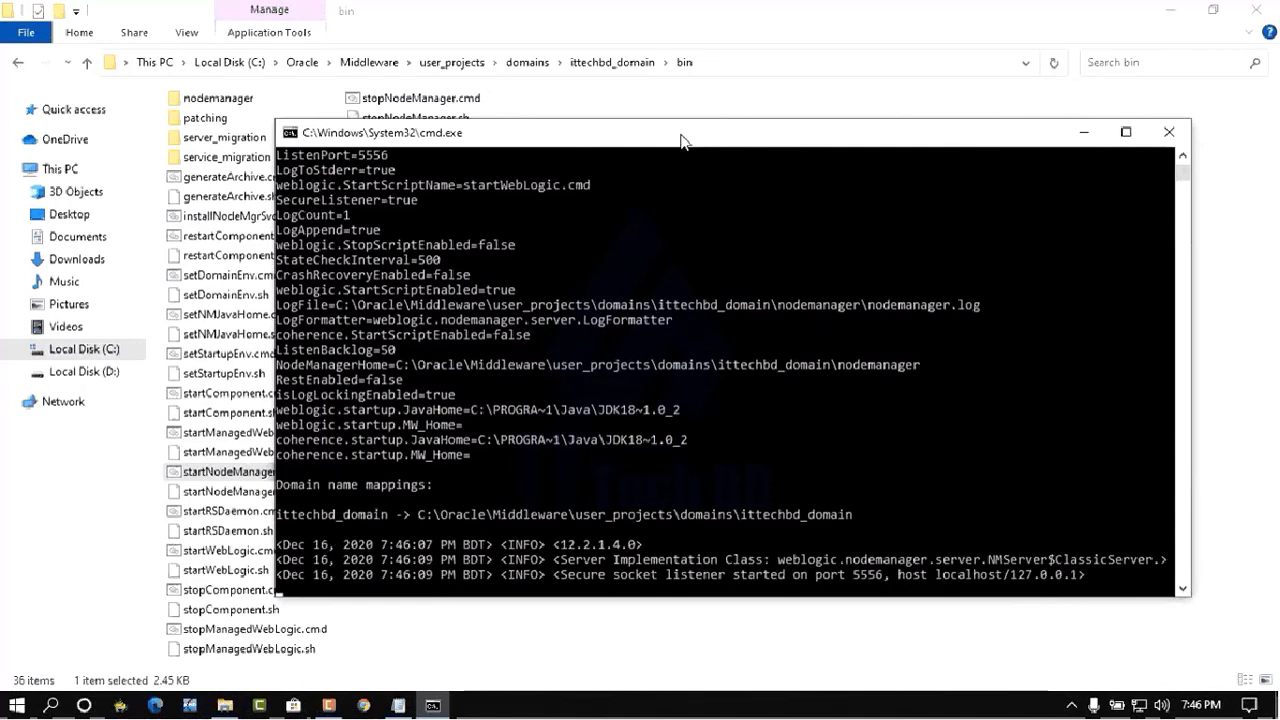
click(1084, 132)
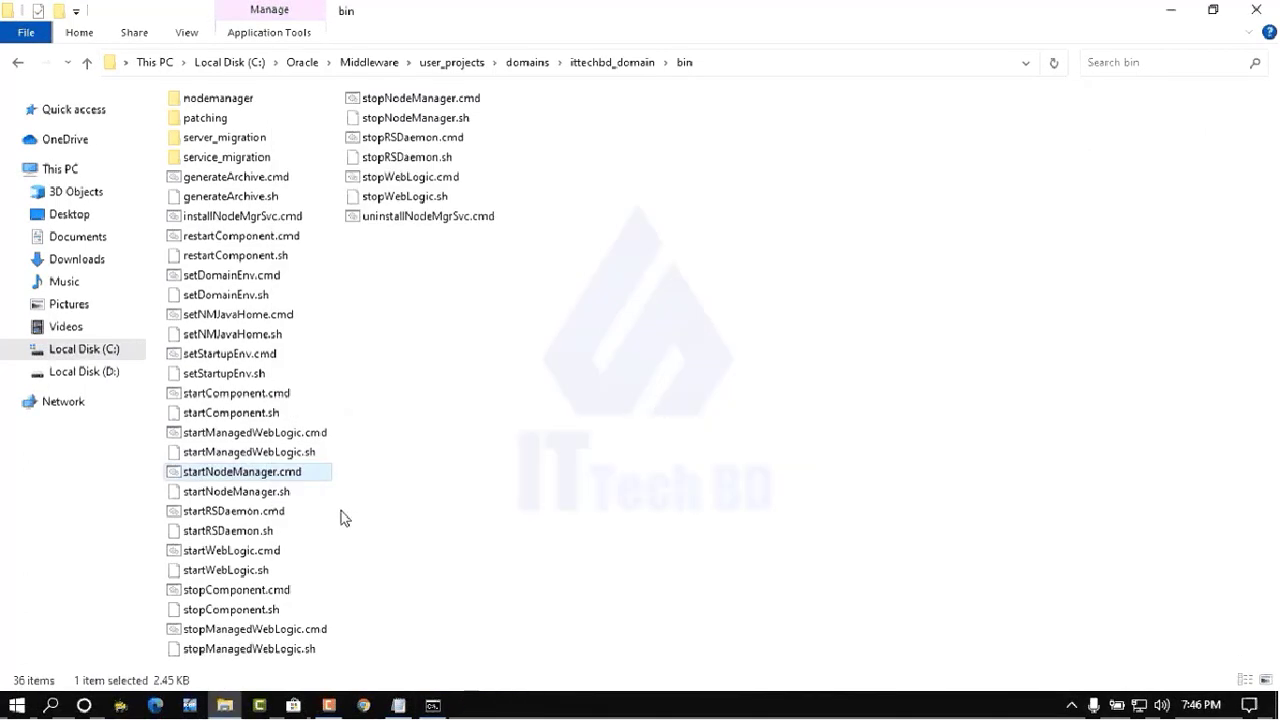
Run startWebLogic.cmd from the bin folder as administrator, and minimize File Explorer and the server's console window.
right_click(218, 558)
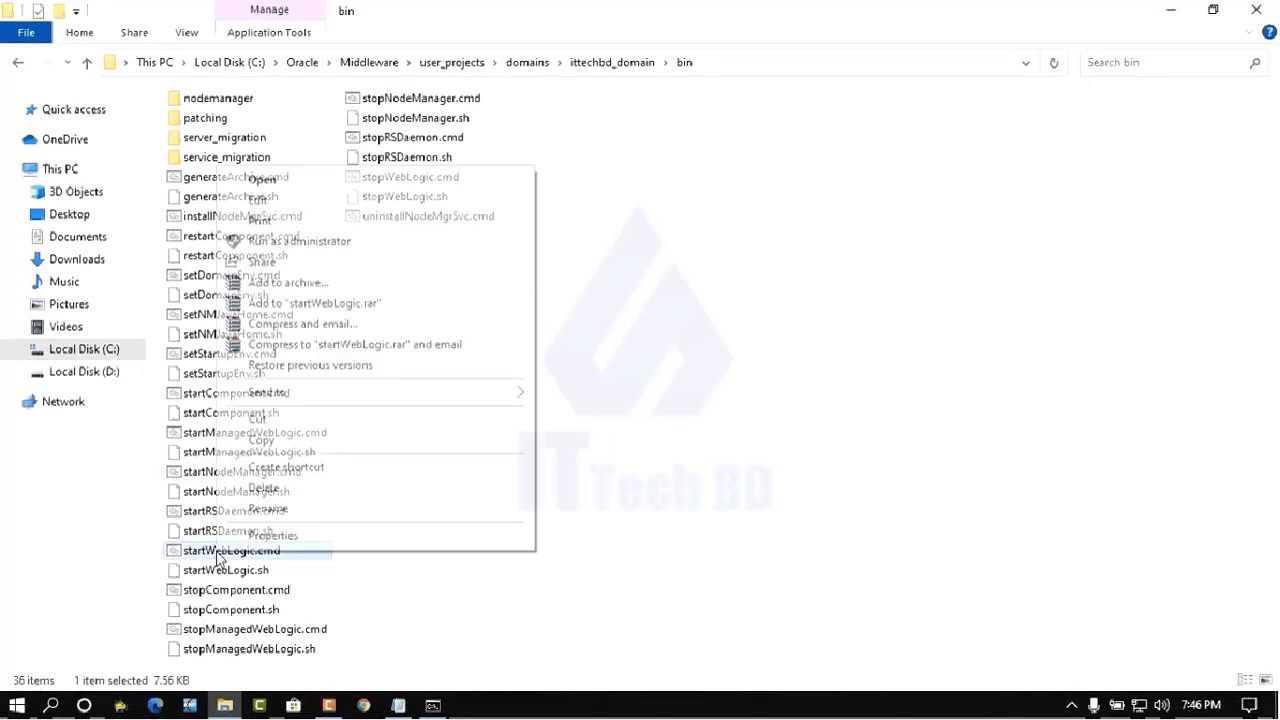
click(263, 243)
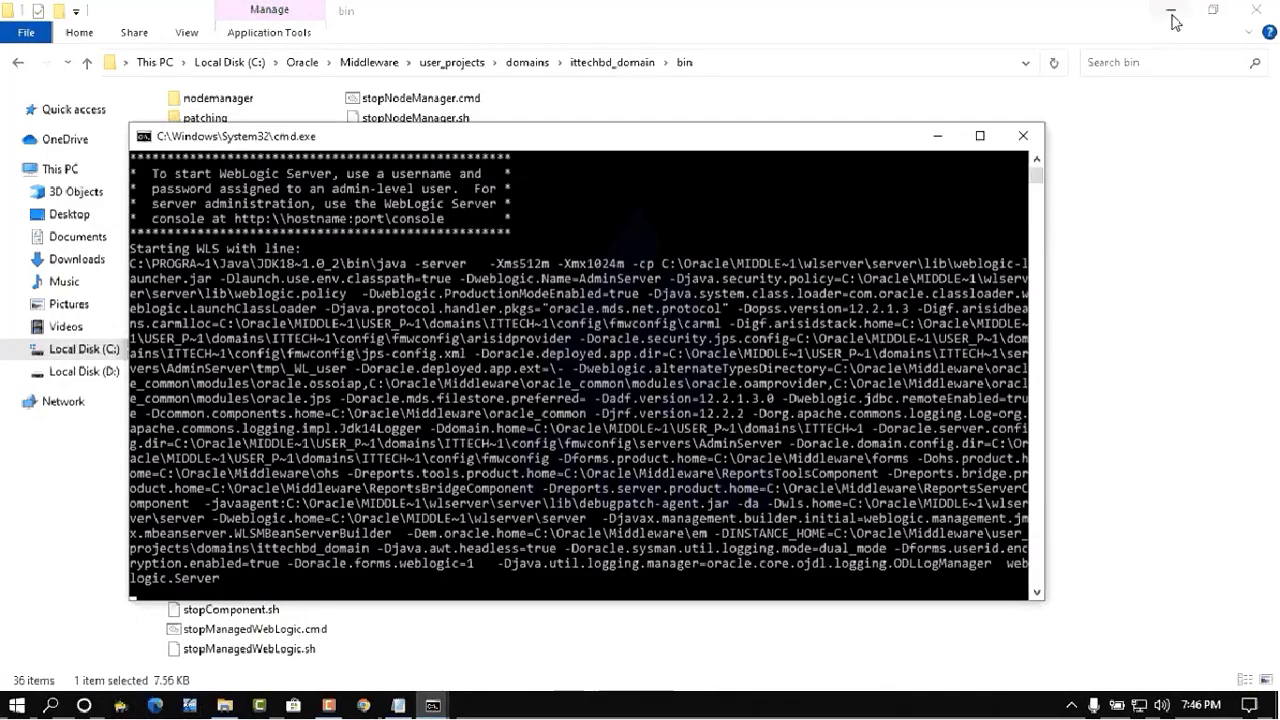
click(1171, 12)
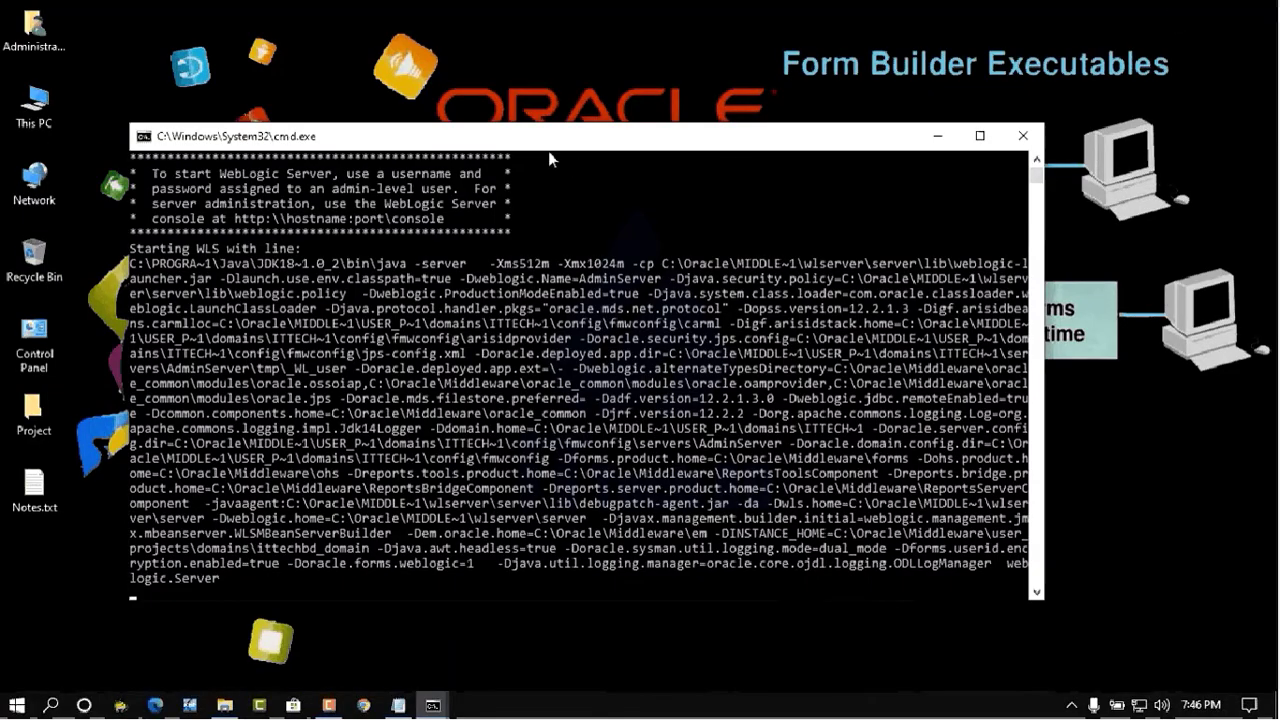
drag(566, 142, 594, 120)
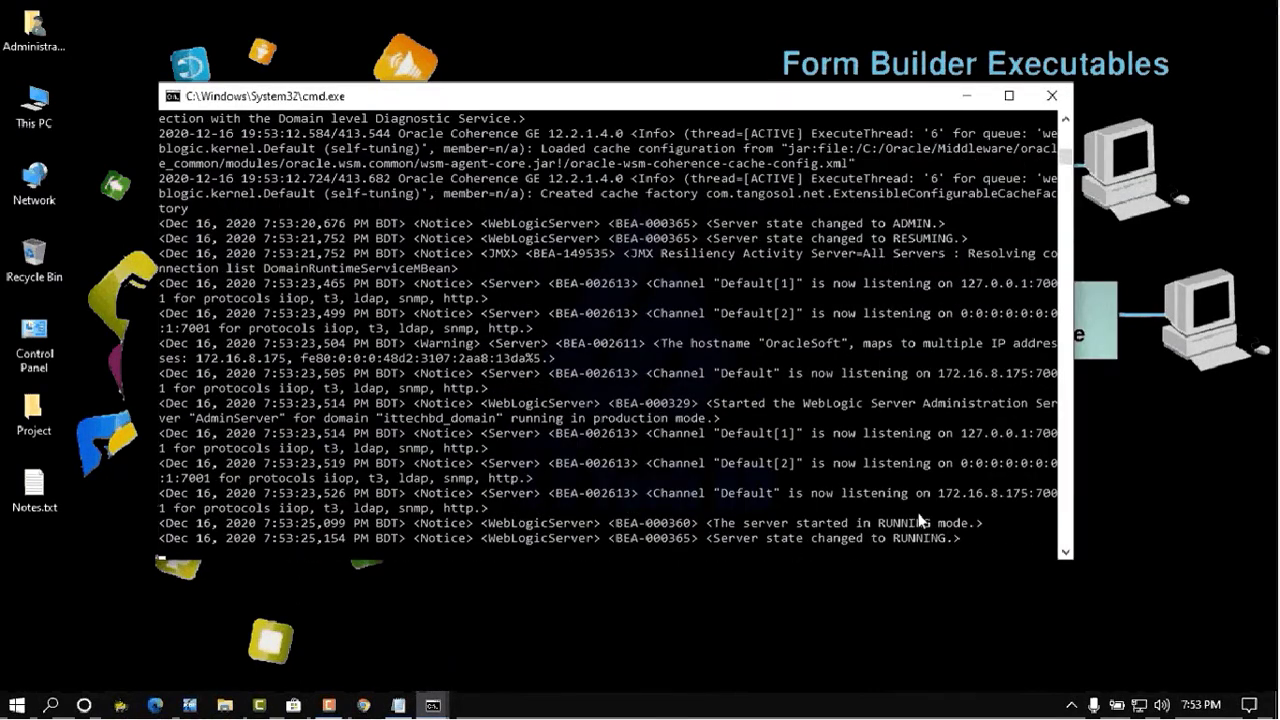
click(966, 96)
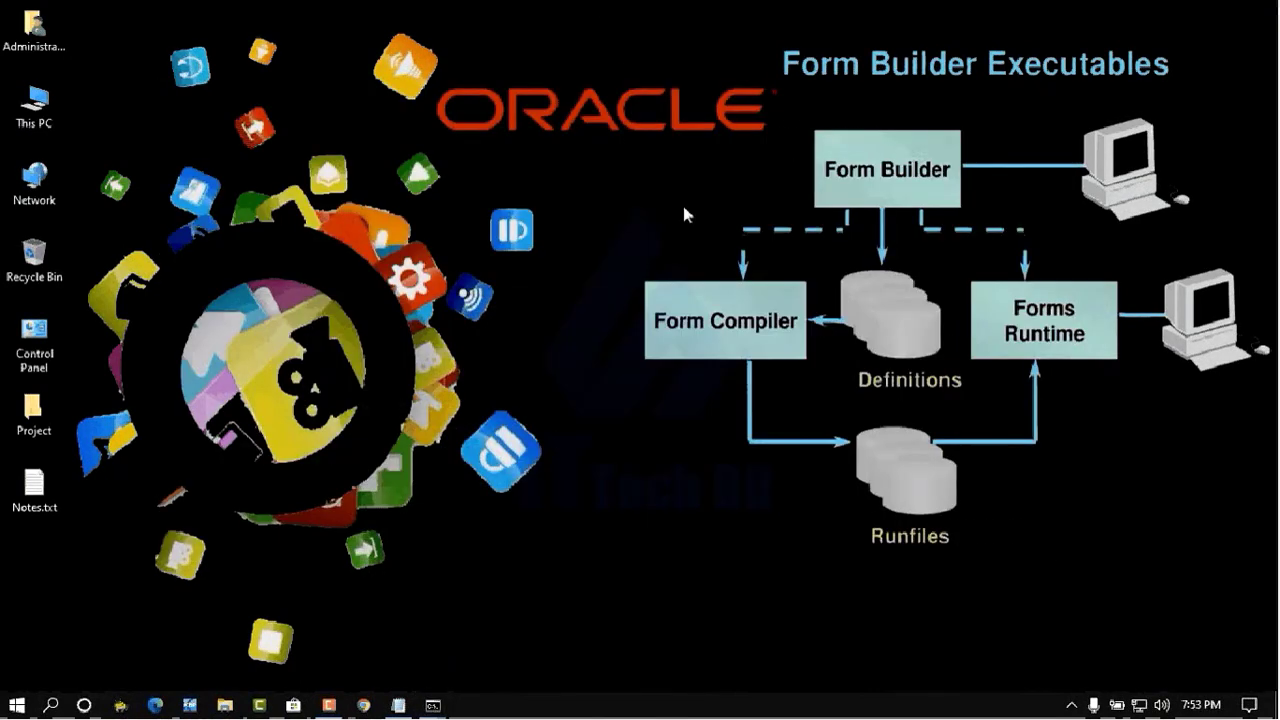
Reopen the Configure Oracle Forms 12c Part-1.txt notes and check the Step -2 commands for starting Forms.
click(398, 705)
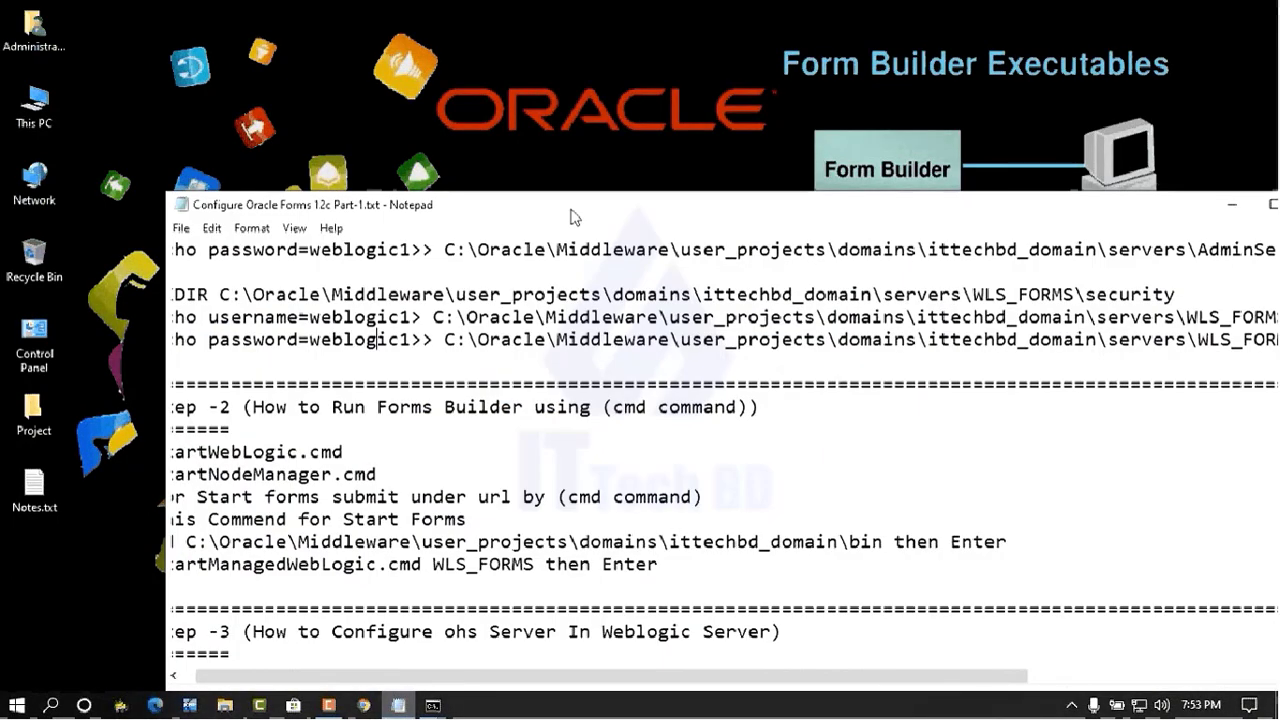
drag(571, 208, 543, 58)
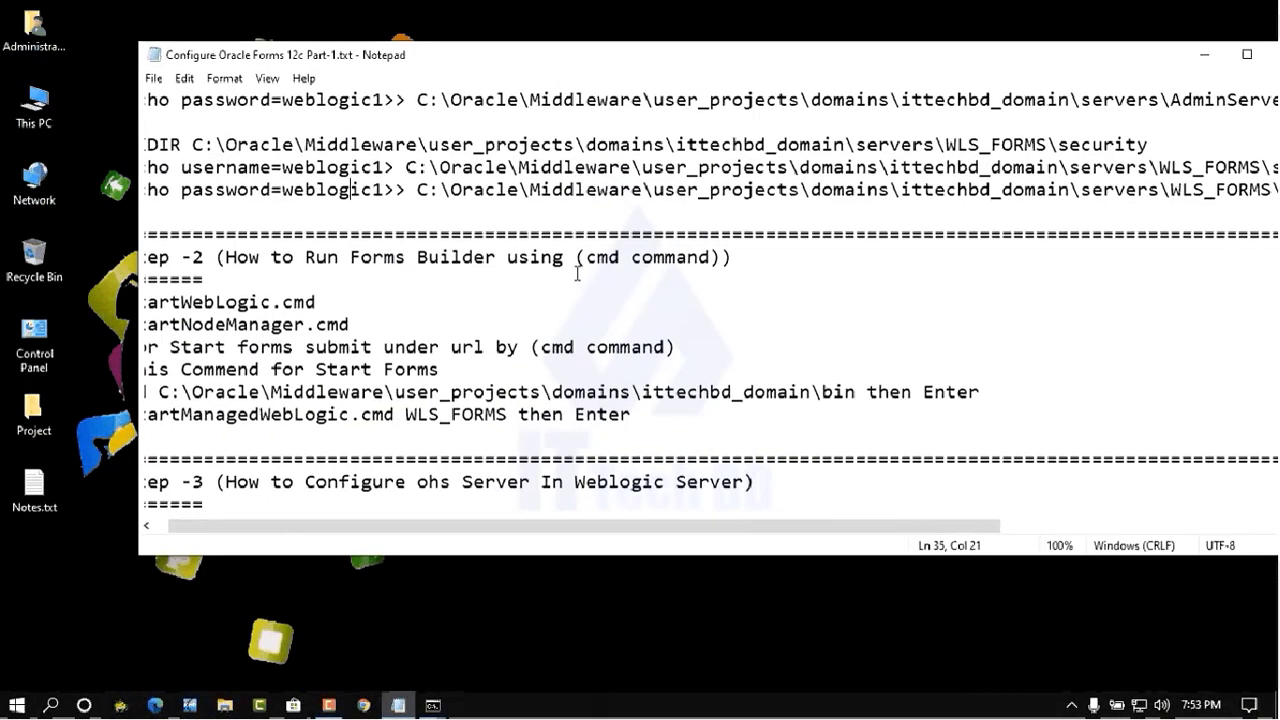
scroll(407, 301, down, 1)
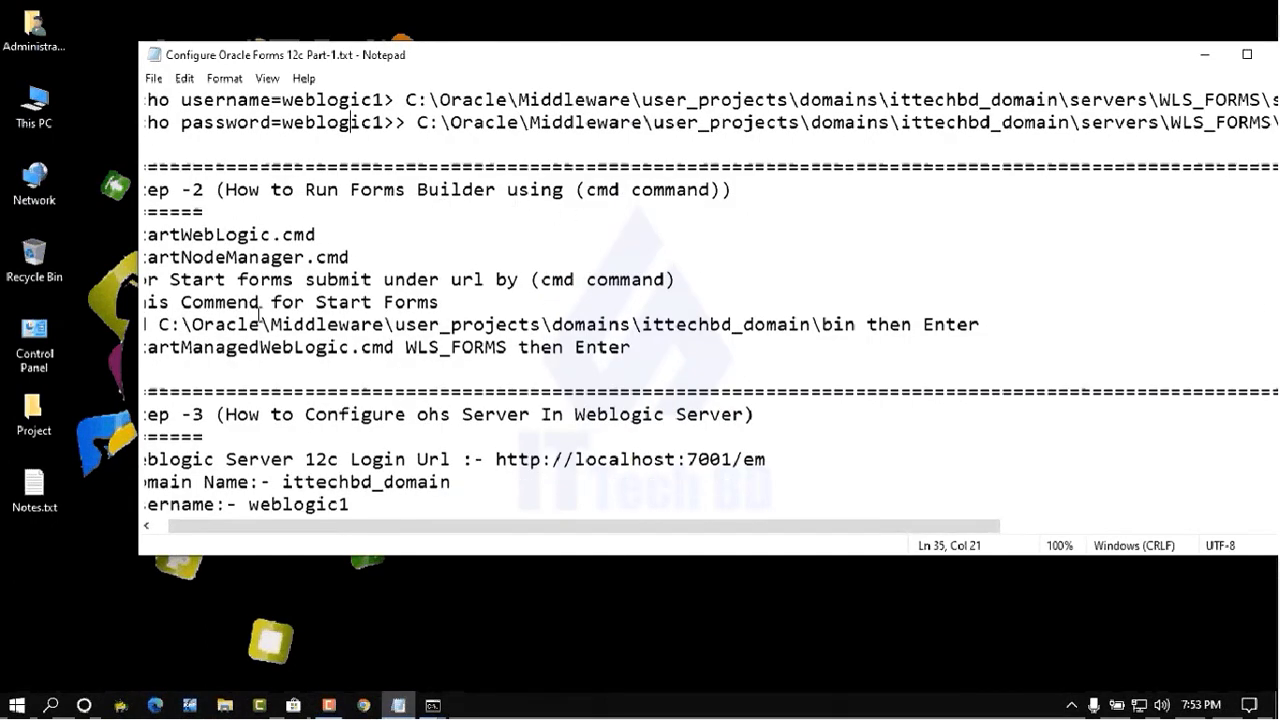
drag(369, 534, 355, 534)
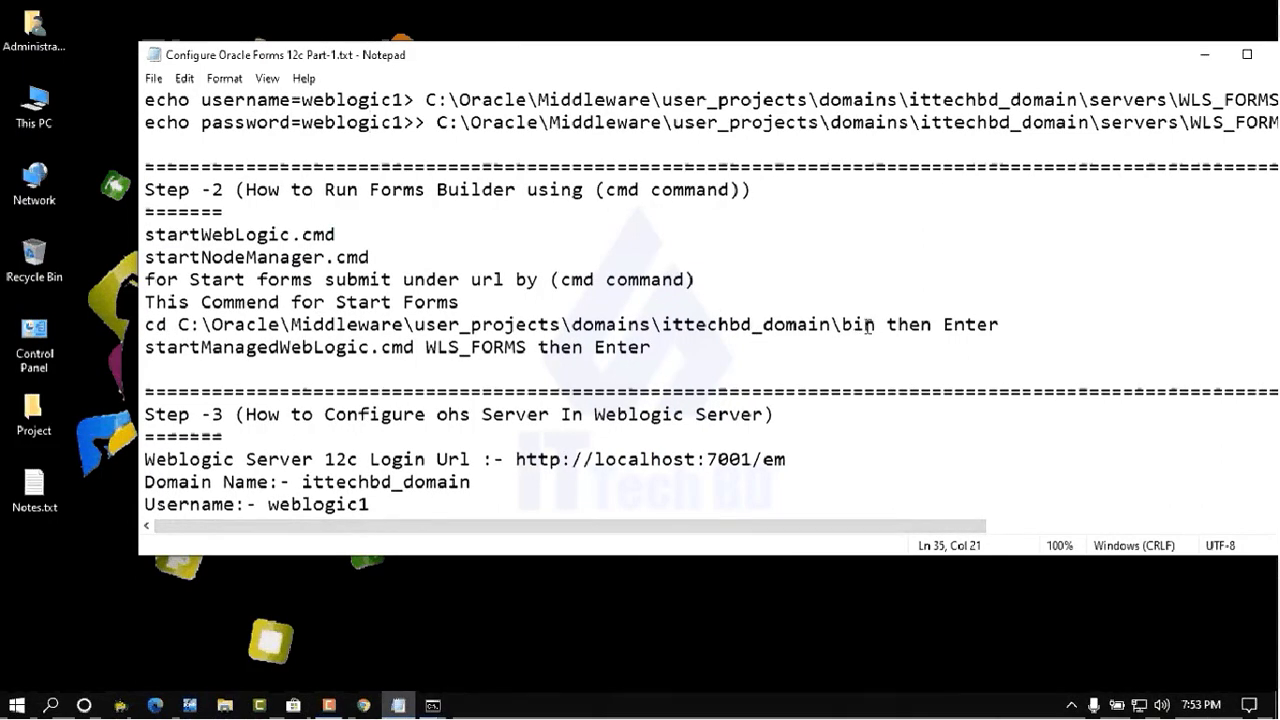
Browse in File Explorer to C:\Oracle\Middleware\user_projects\domains\ittechbd_domain\bin.
double_click(45, 101)
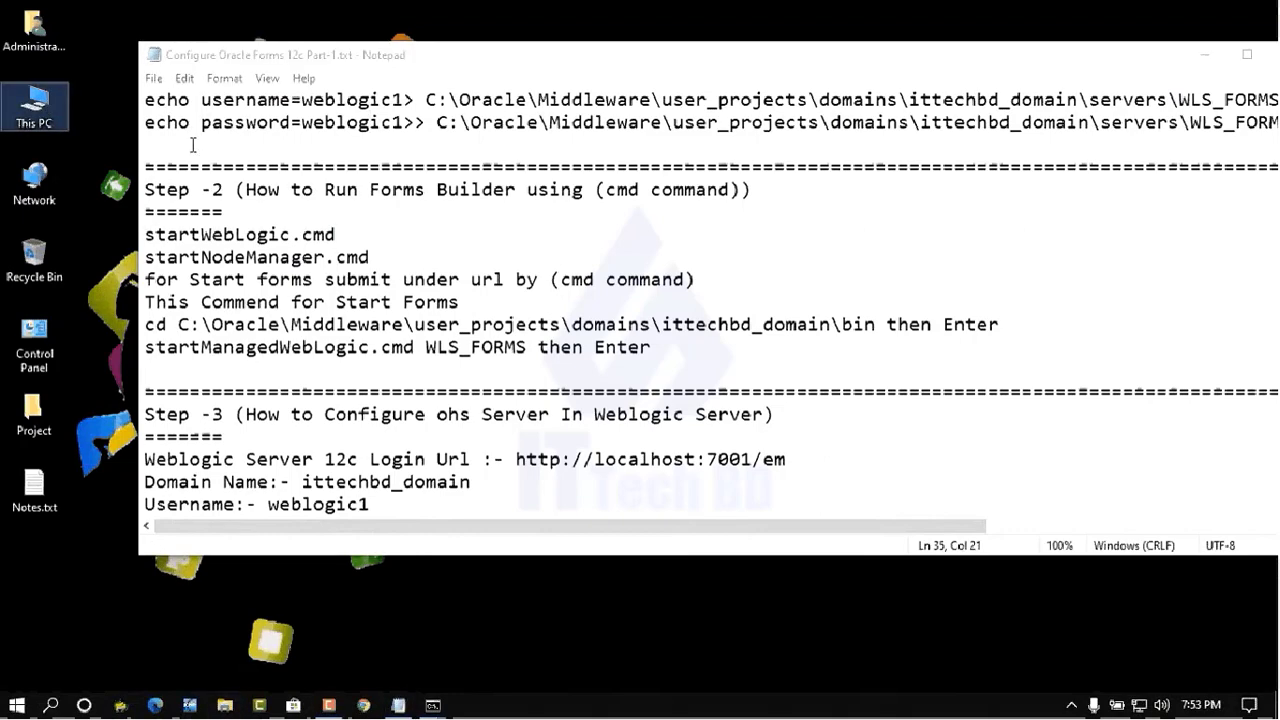
double_click(318, 283)
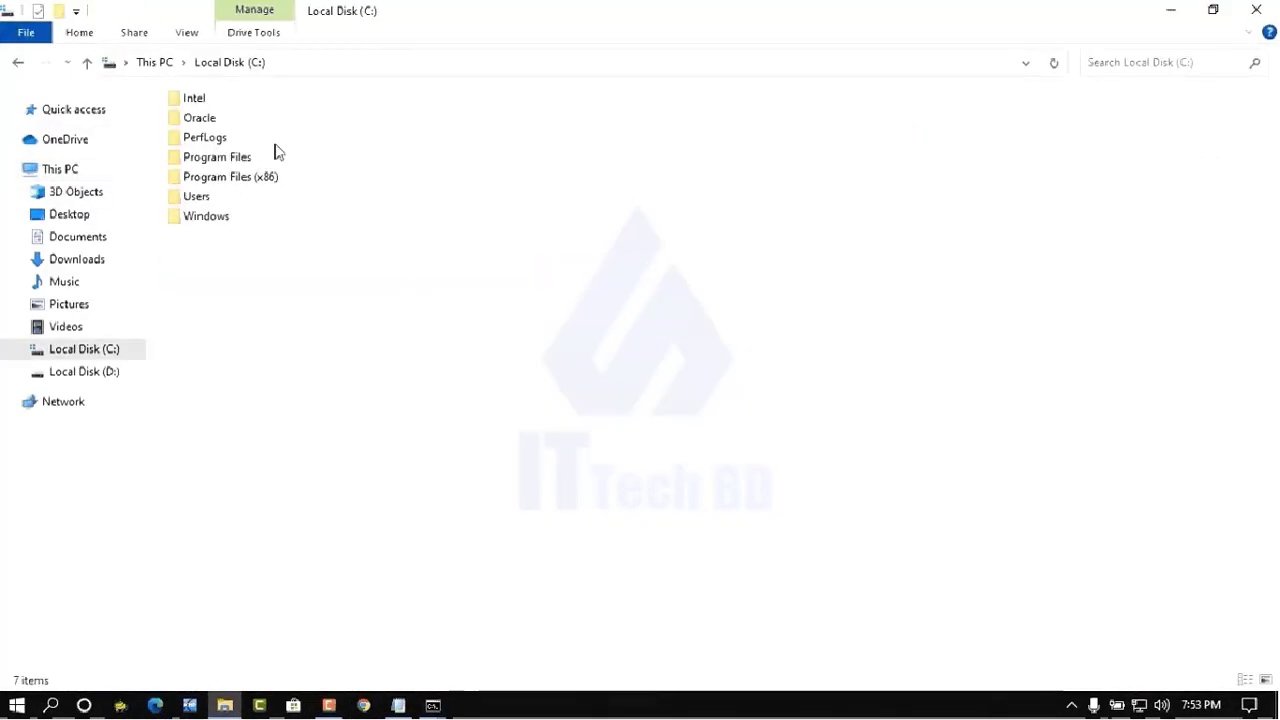
double_click(210, 120)
click(231, 147)
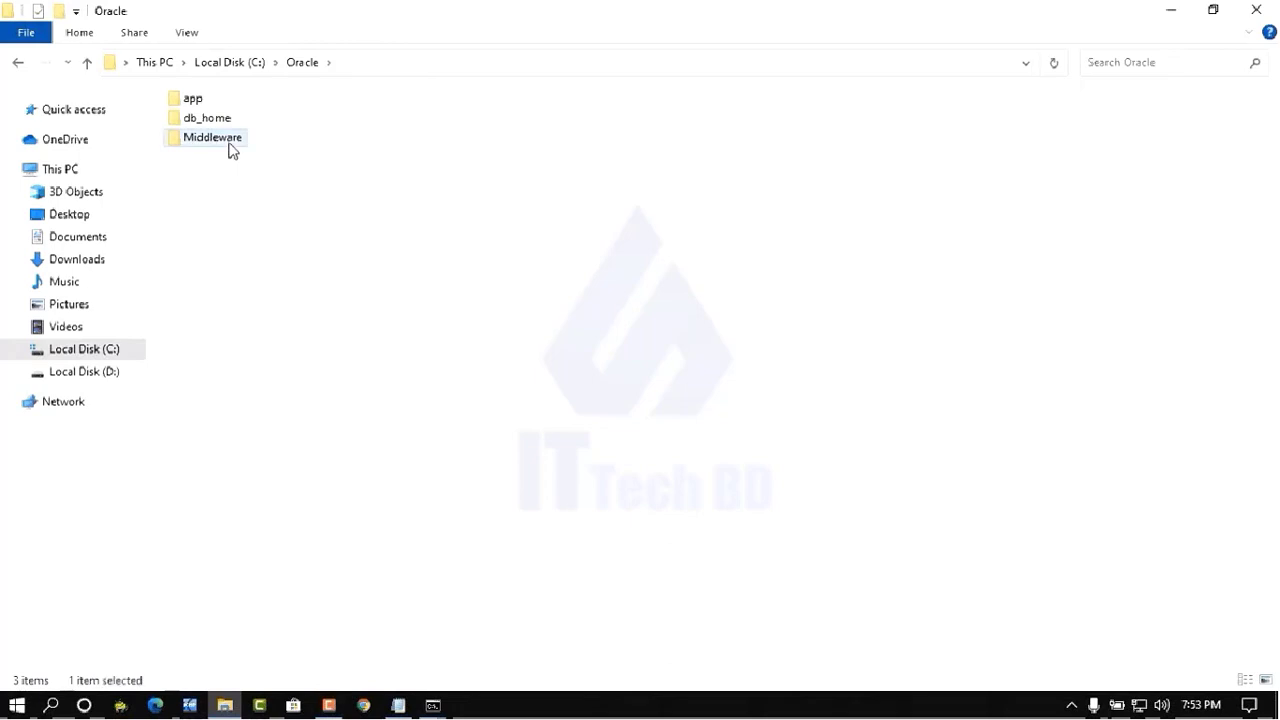
double_click(231, 147)
double_click(487, 122)
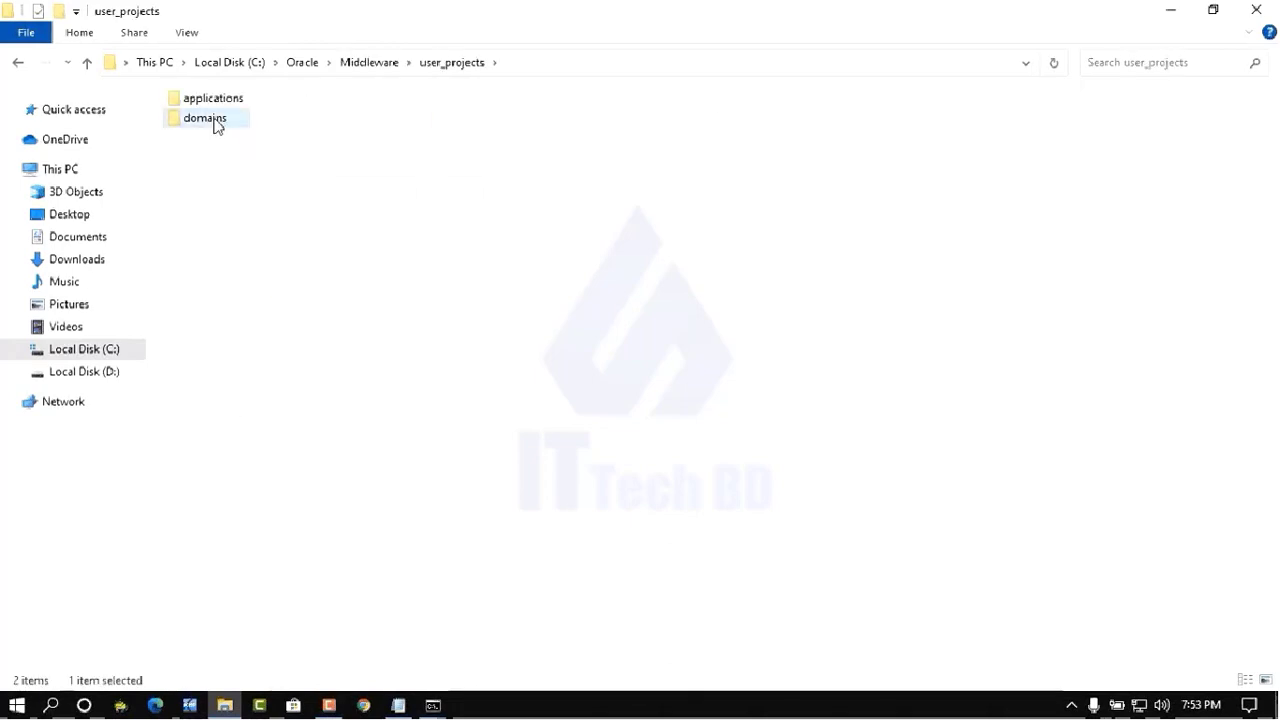
double_click(215, 122)
double_click(242, 104)
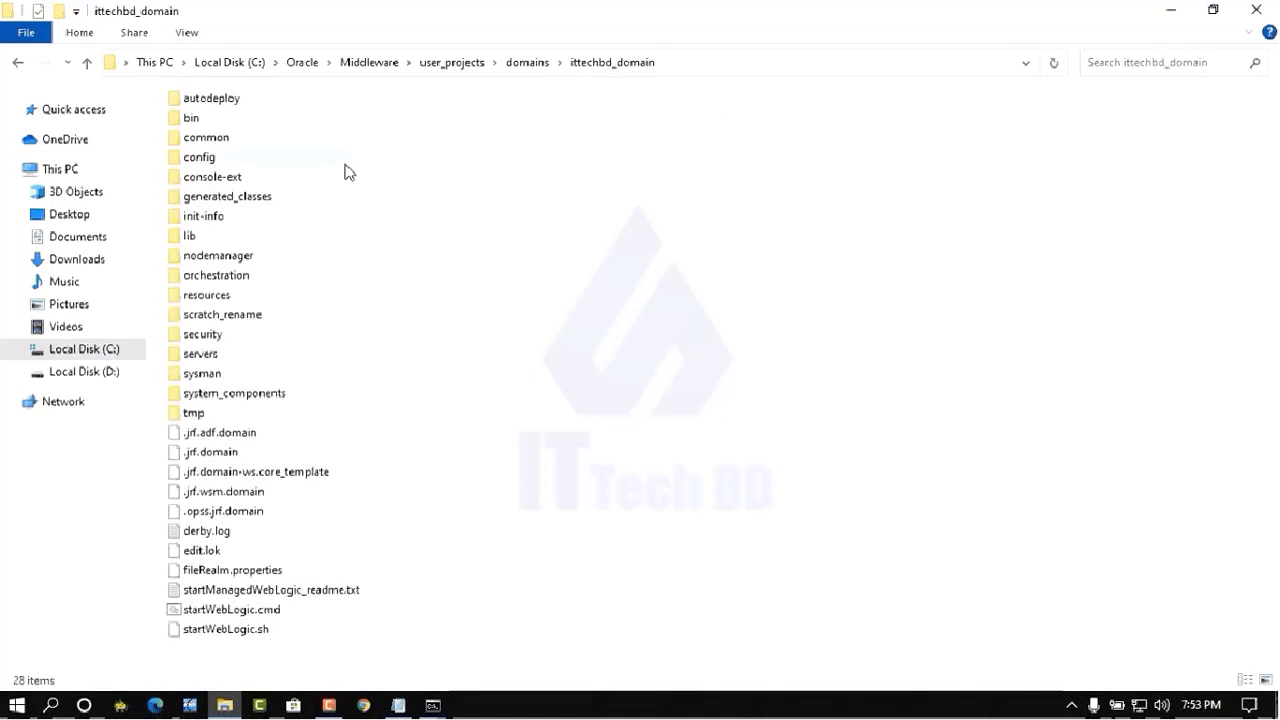
double_click(196, 119)
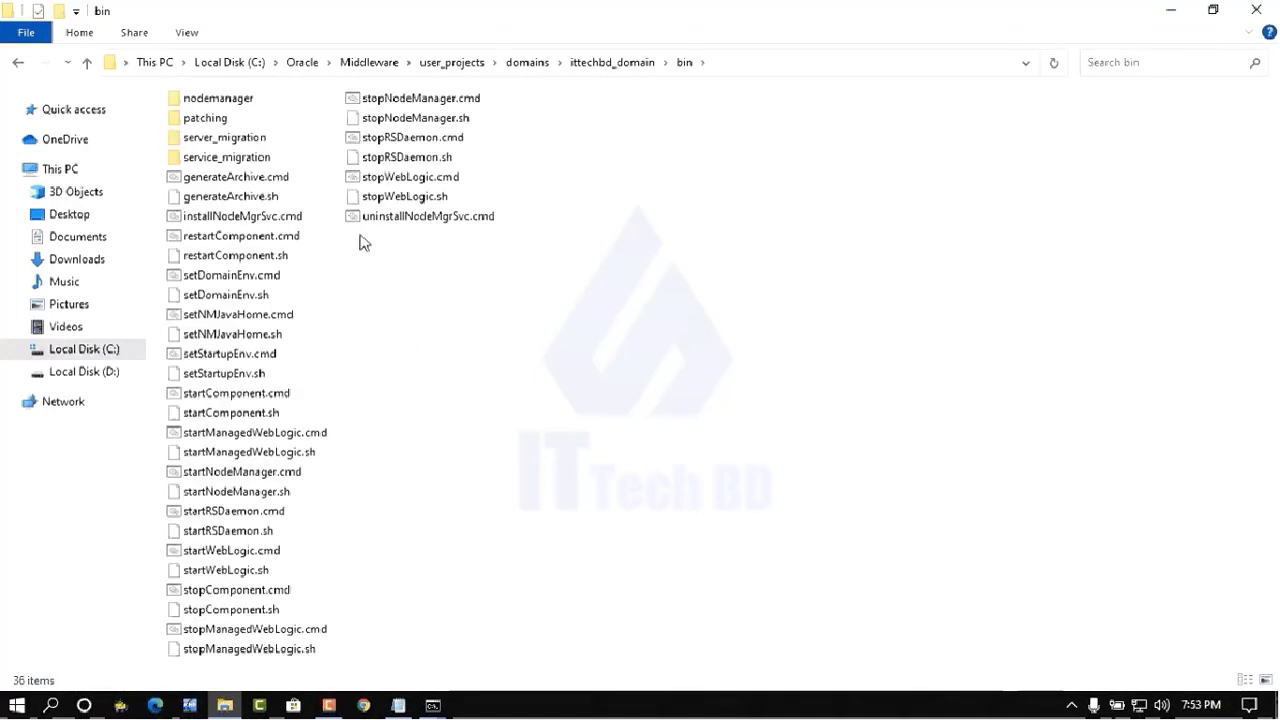
Copy the full path of the bin folder from File Explorer.
click(755, 63)
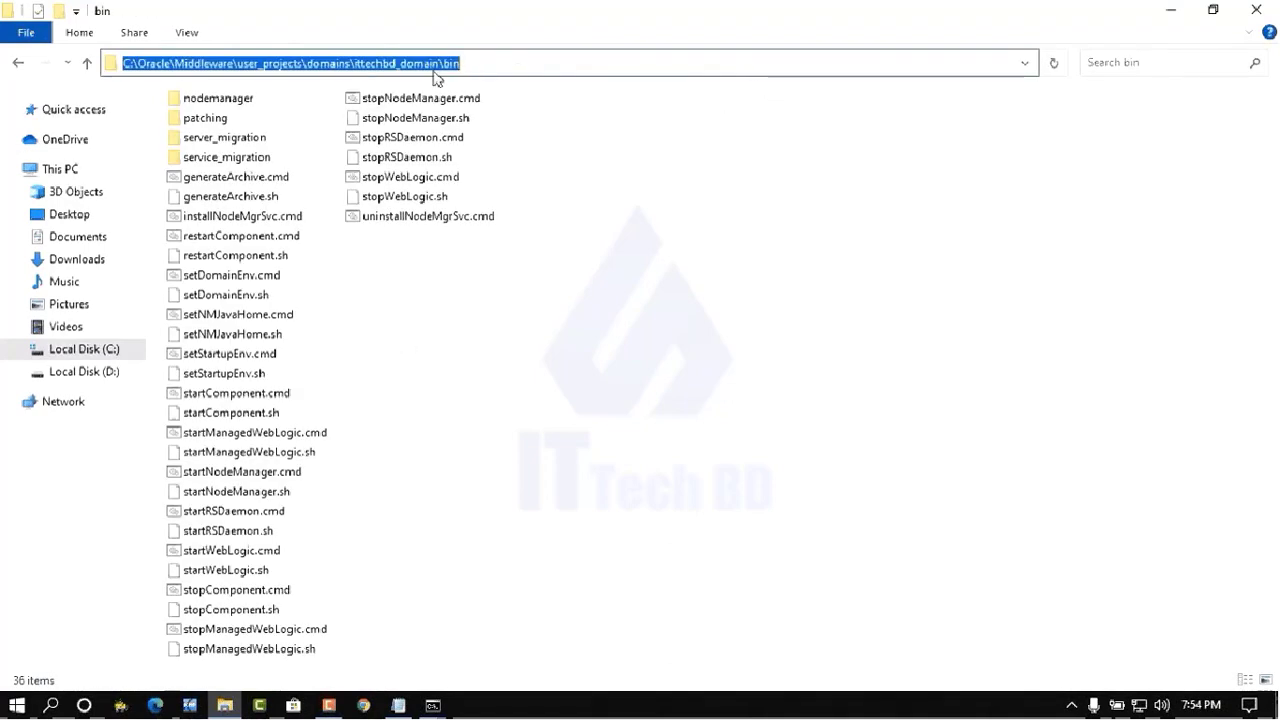
click(488, 66)
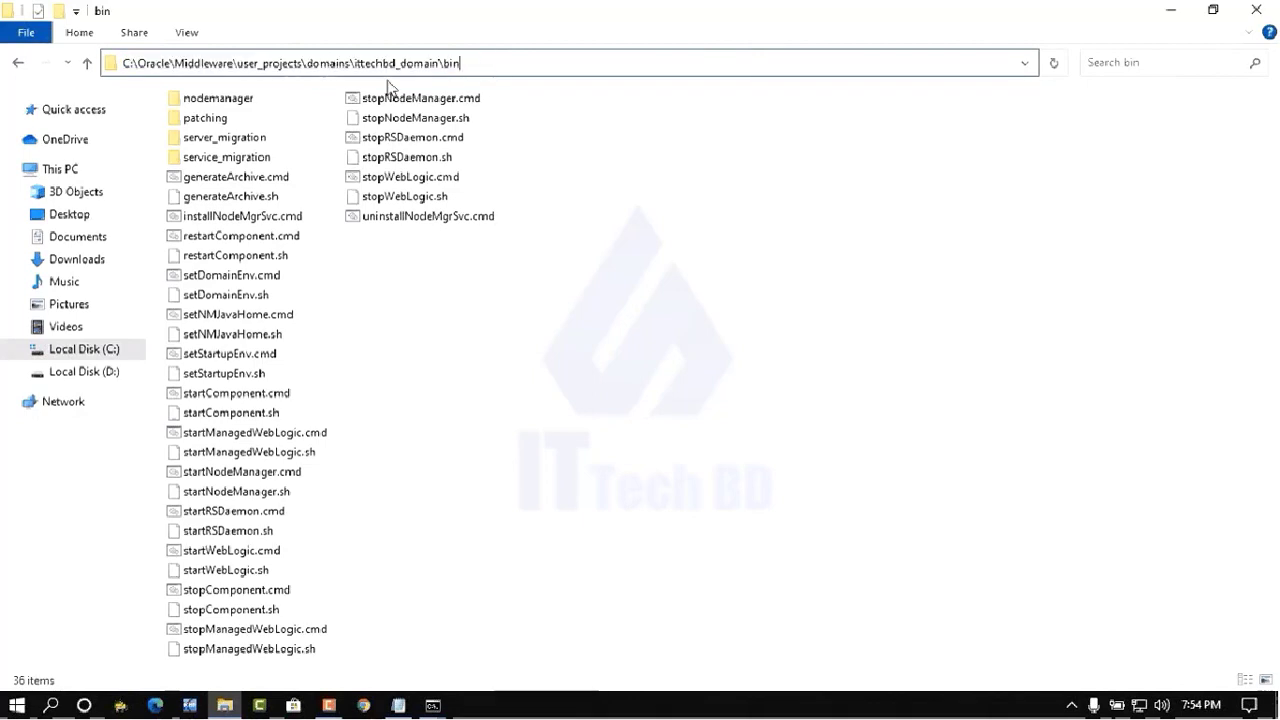
drag(477, 63, 124, 77)
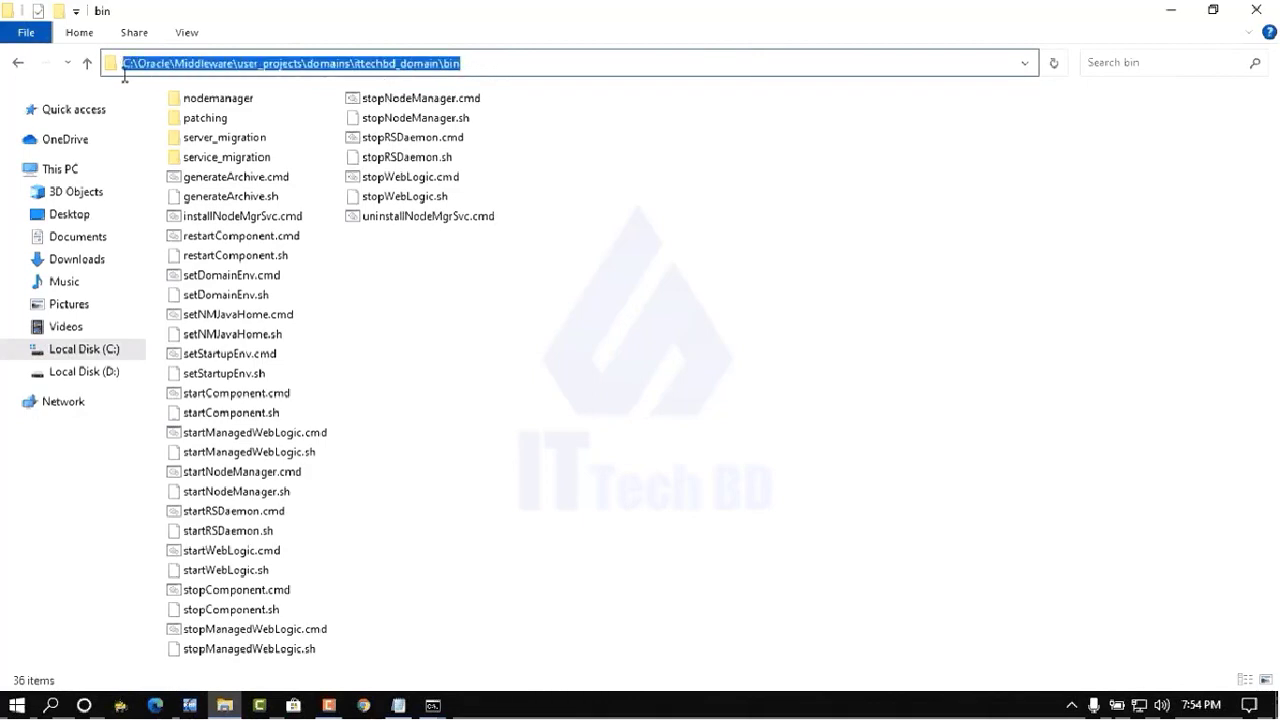
right_click(205, 61)
click(258, 121)
Open a new Command Prompt and change its directory to C:\Oracle\Middleware\user_projects\domains\ittechbd_domain\bin.
key(super+r)
key(Return)
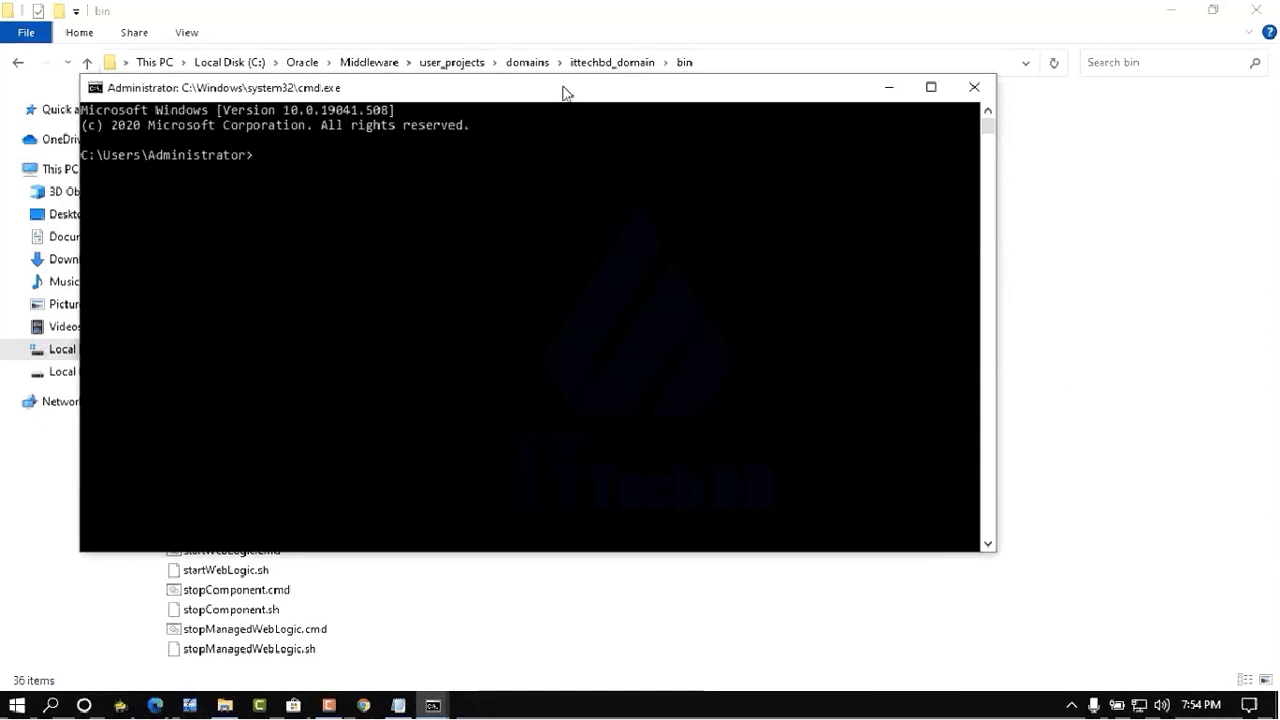
drag(563, 93, 813, 150)
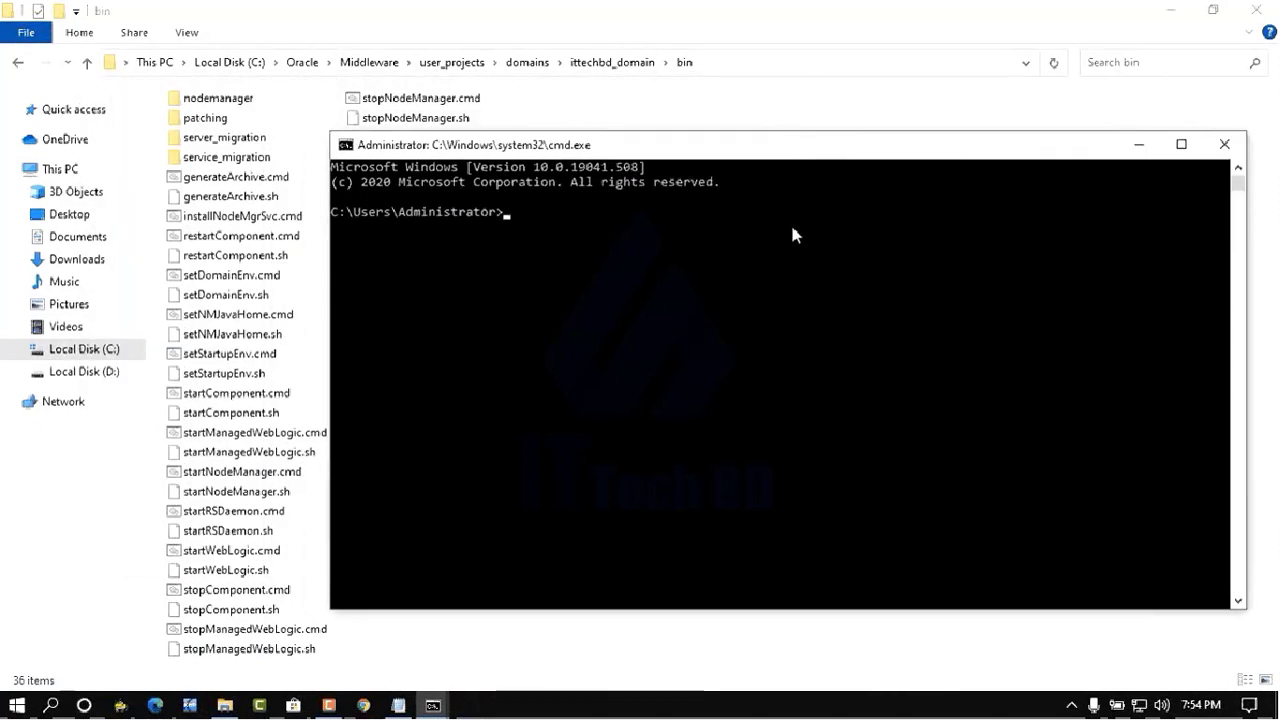
text(cd)
key(ctrl+v)
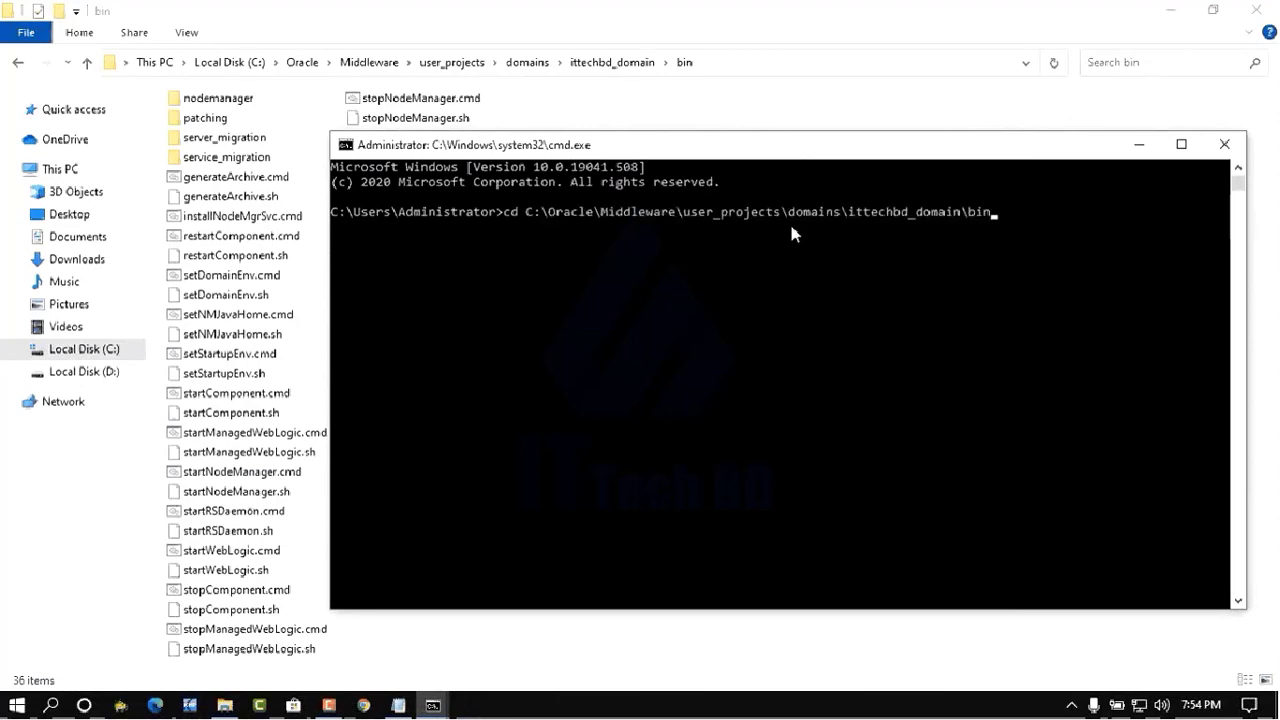
key(Return)
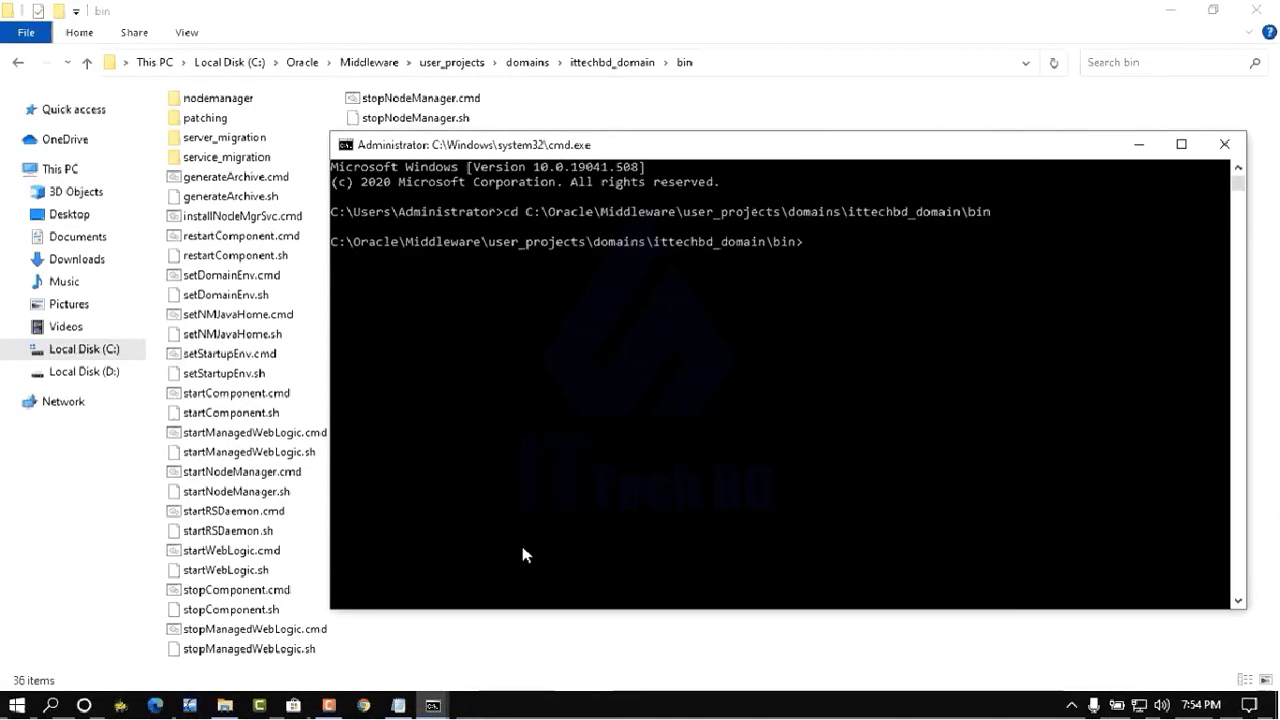
Copy the startManagedWebLogic.cmd WLS_FORMS command from the Notepad notes and run it in the Command Prompt at the domain's bin folder.
click(398, 705)
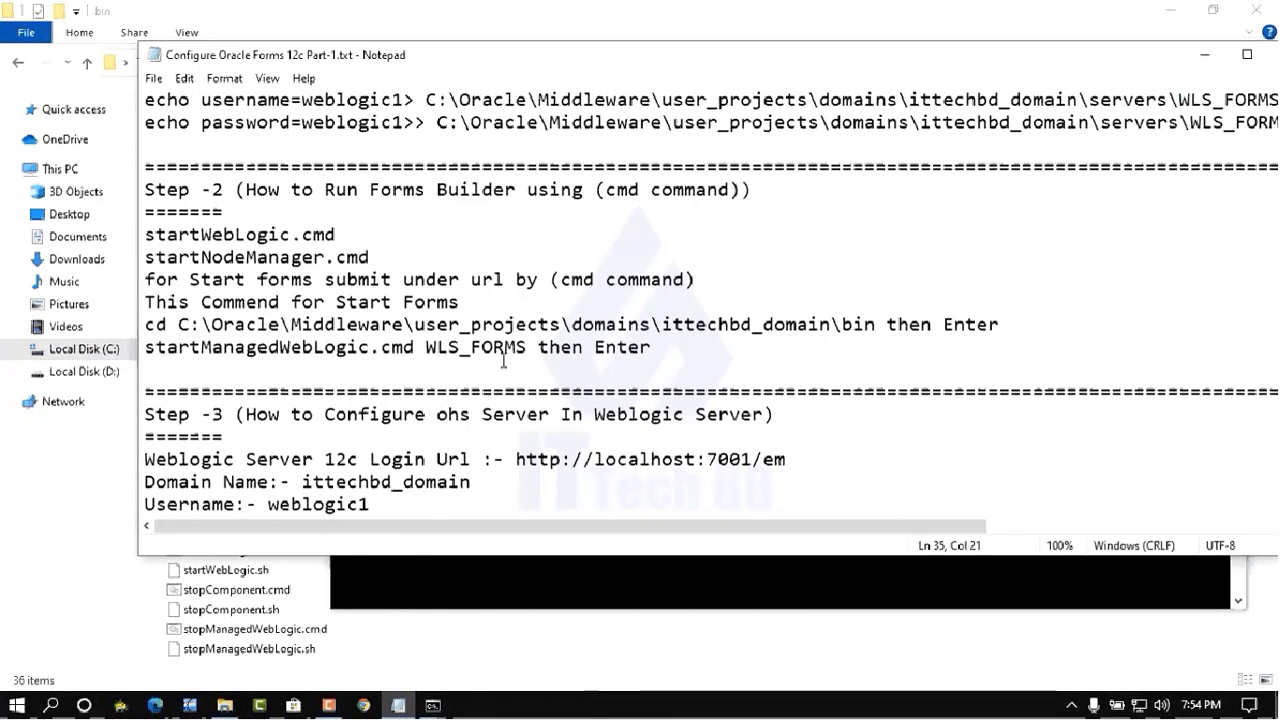
drag(527, 347, 146, 352)
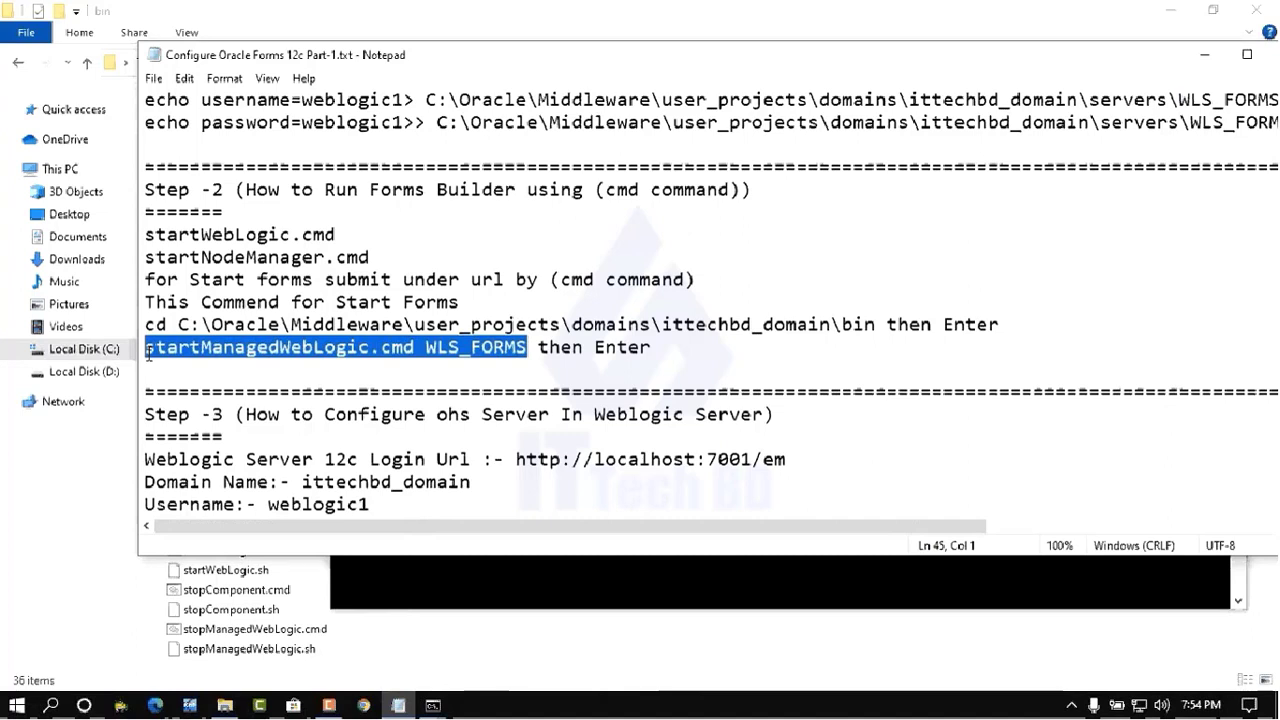
right_click(246, 360)
click(300, 419)
click(1204, 55)
right_click(816, 245)
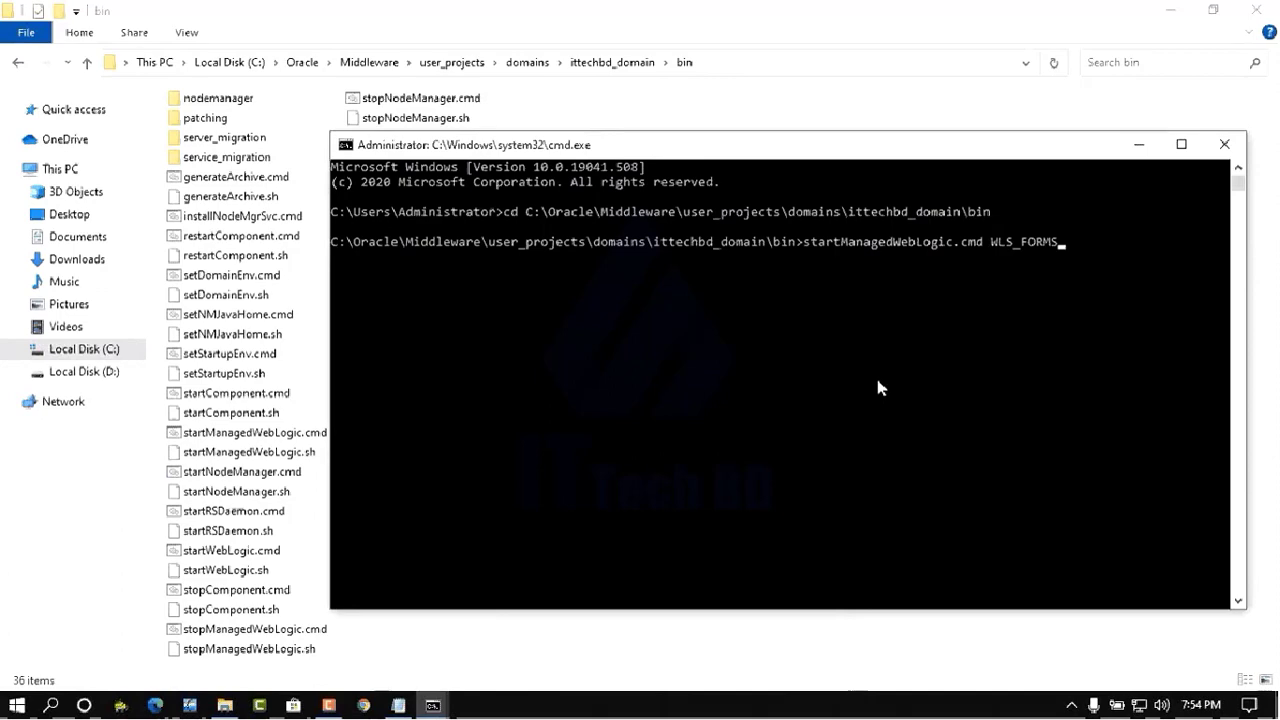
key(Return)
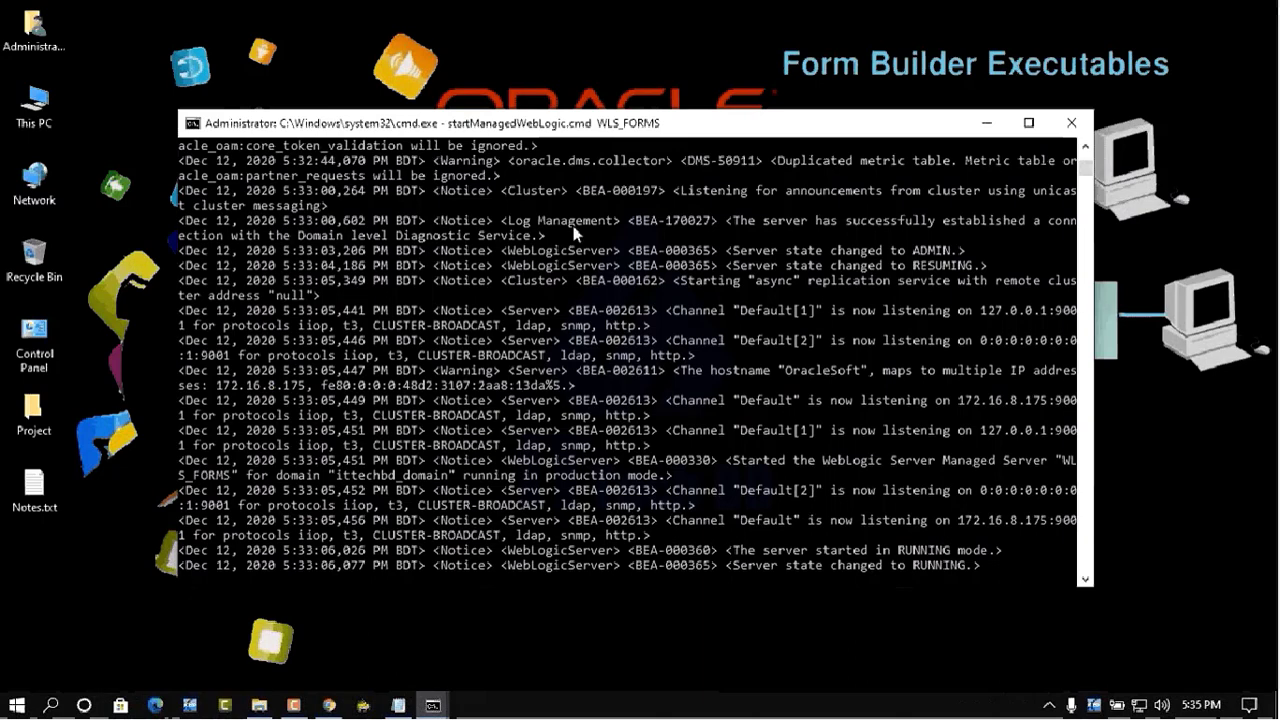
click(989, 124)
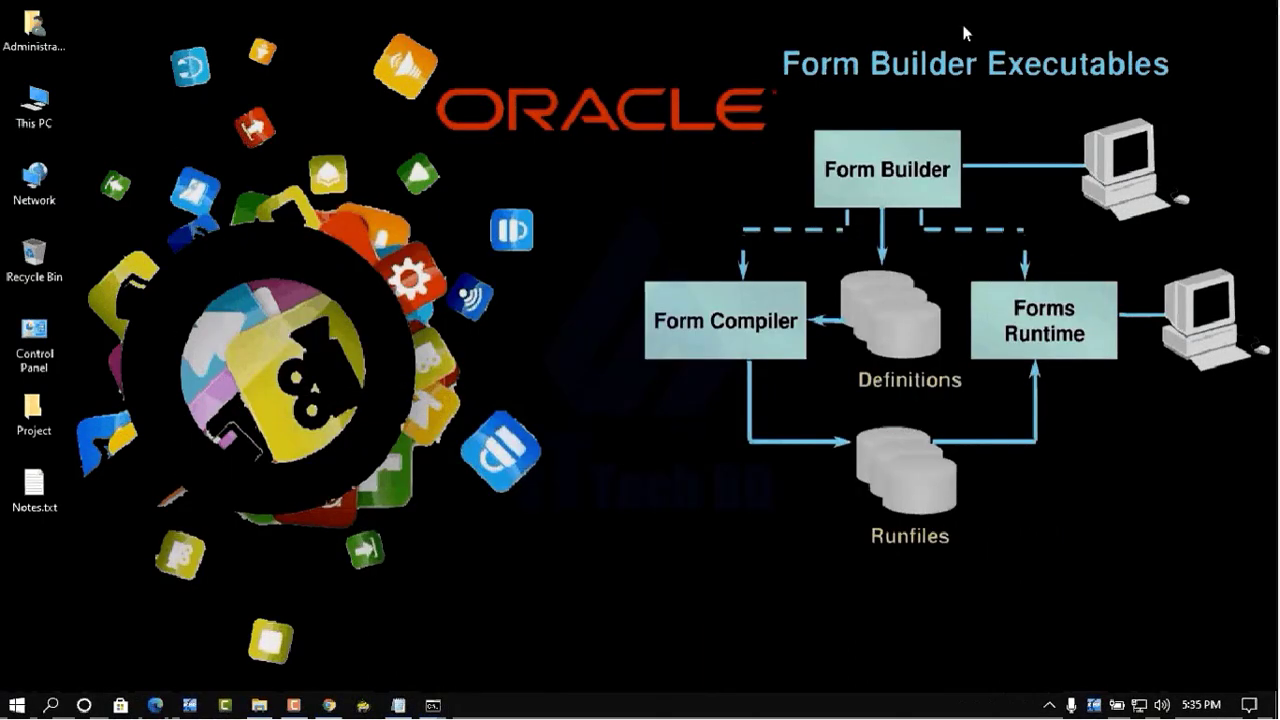
Browse in File Explorer to C:\Oracle\Middleware\bin and launch Oracle Forms Builder from frmbld.exe, then minimize its window.
click(260, 706)
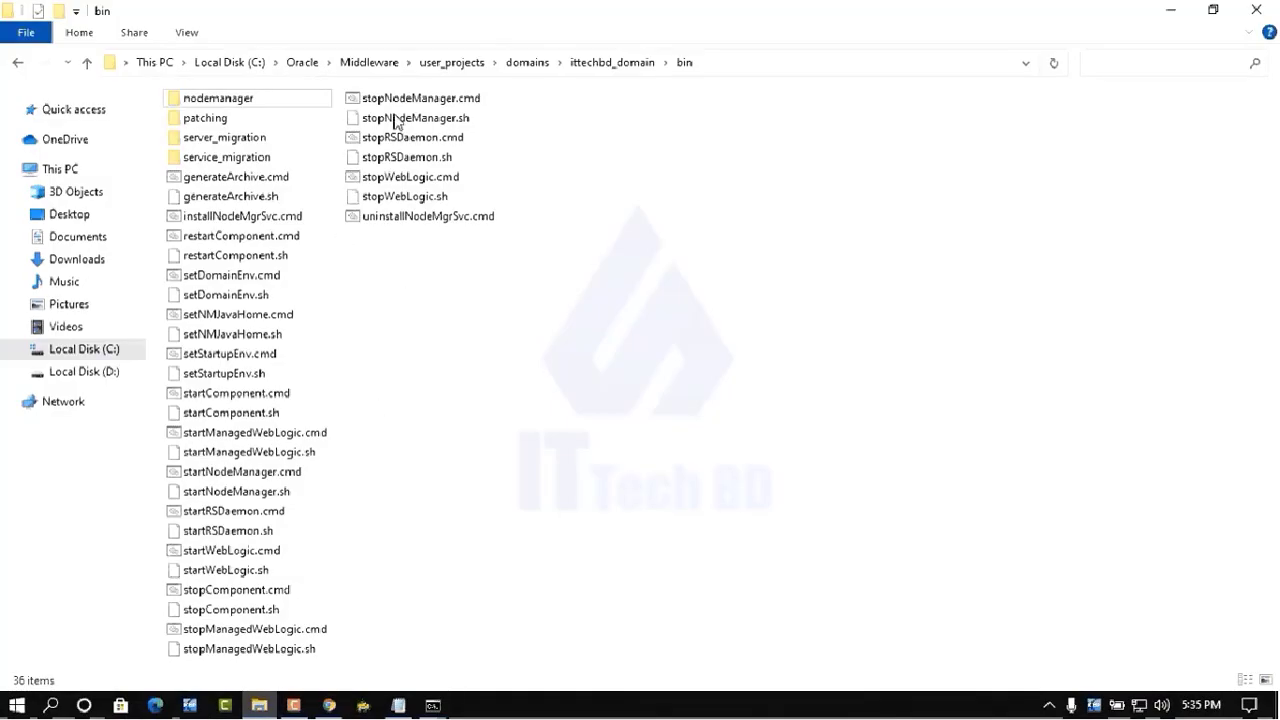
click(370, 64)
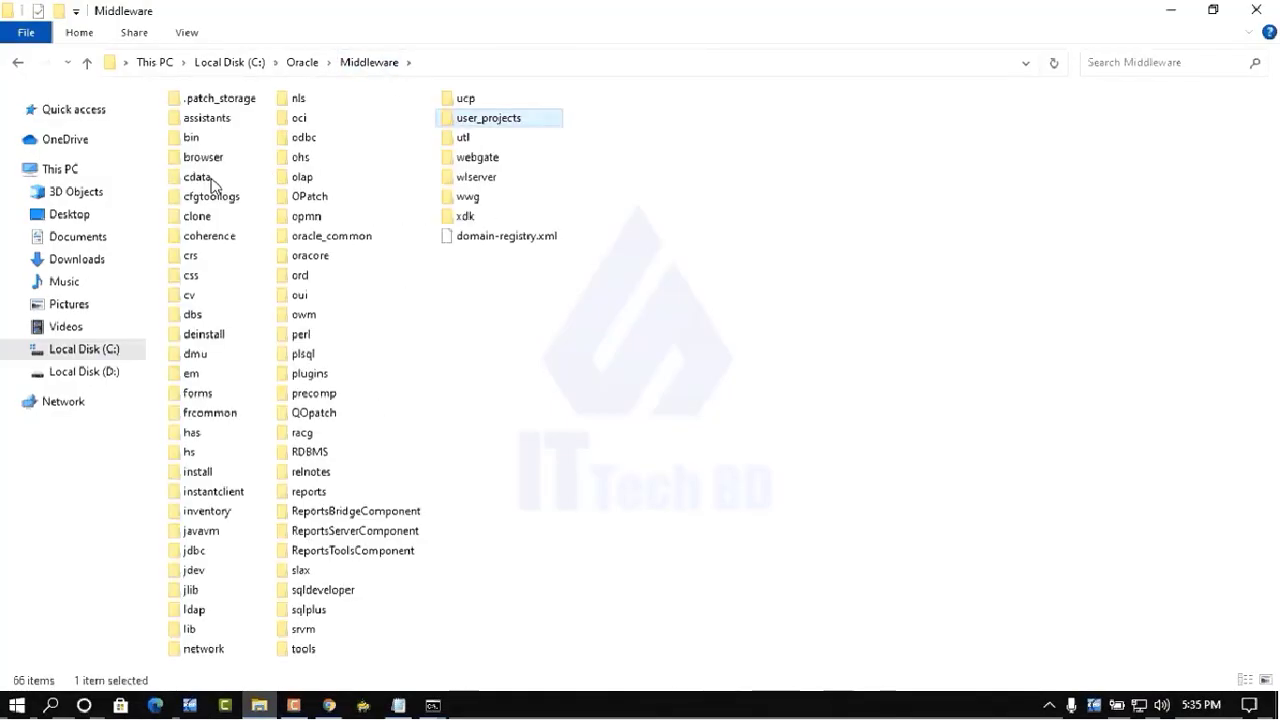
double_click(194, 138)
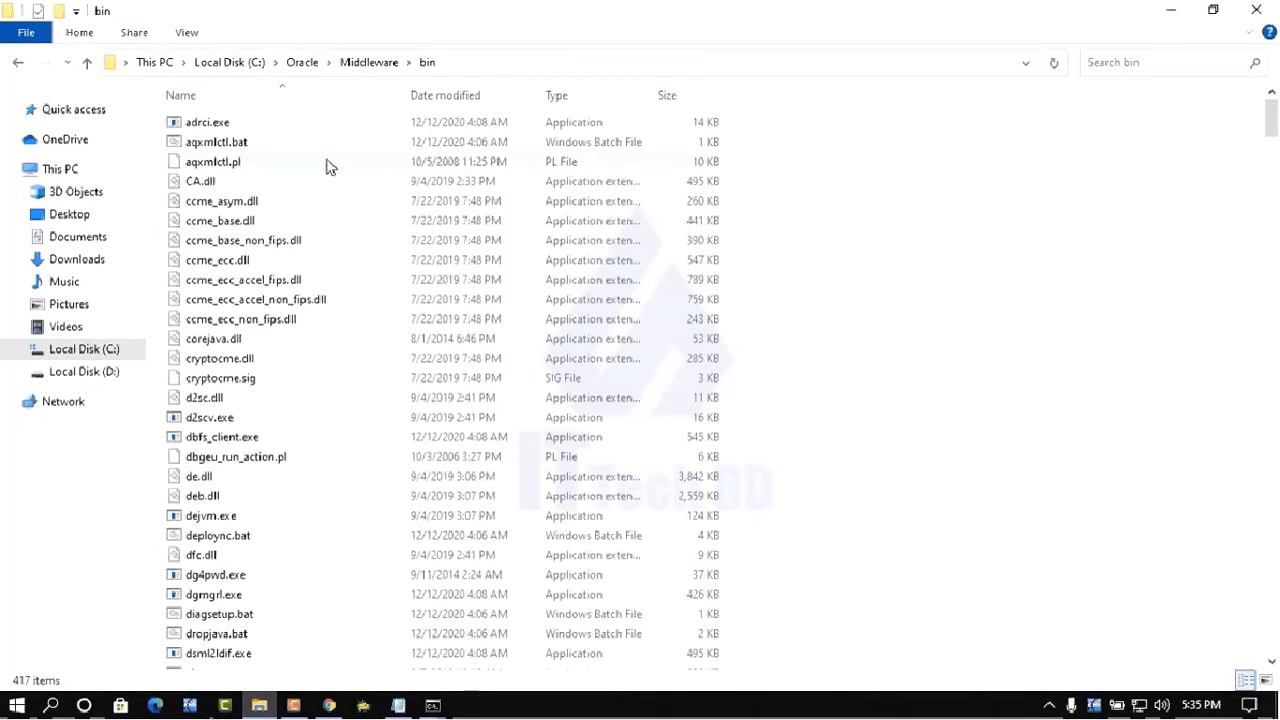
scroll(305, 317, down, 3)
scroll(305, 317, down, 2)
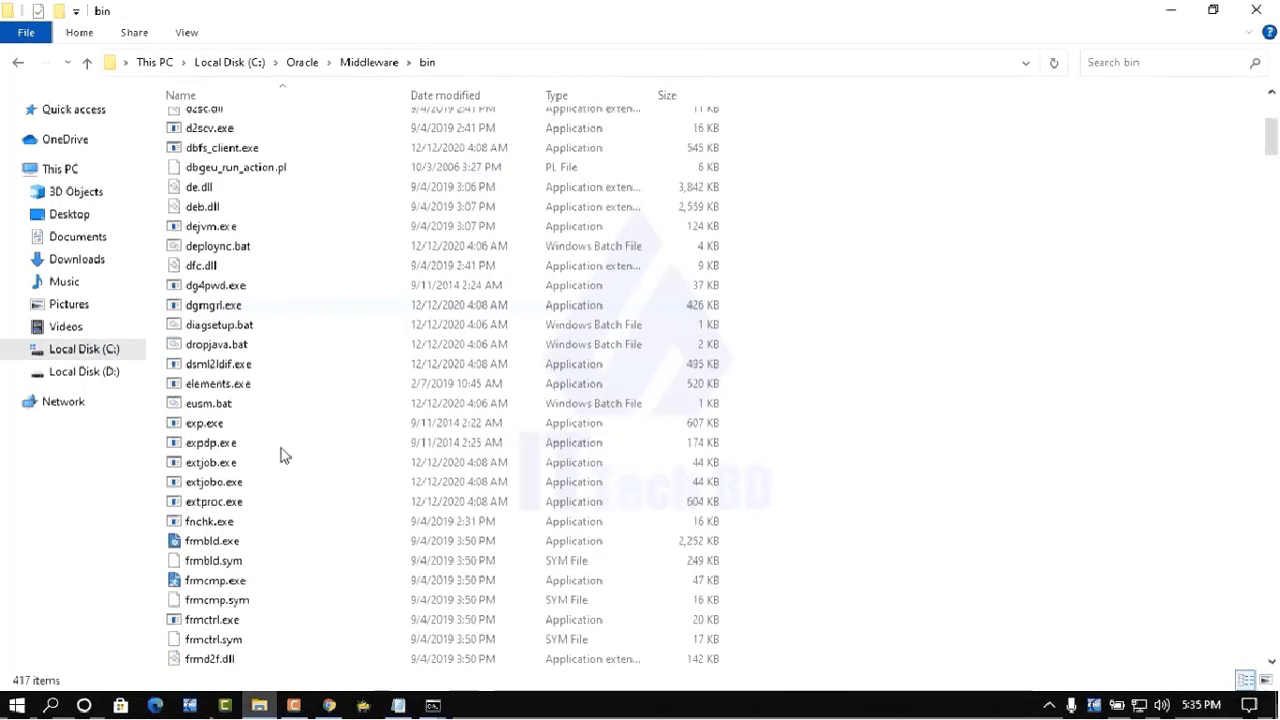
mouse_move(203, 545)
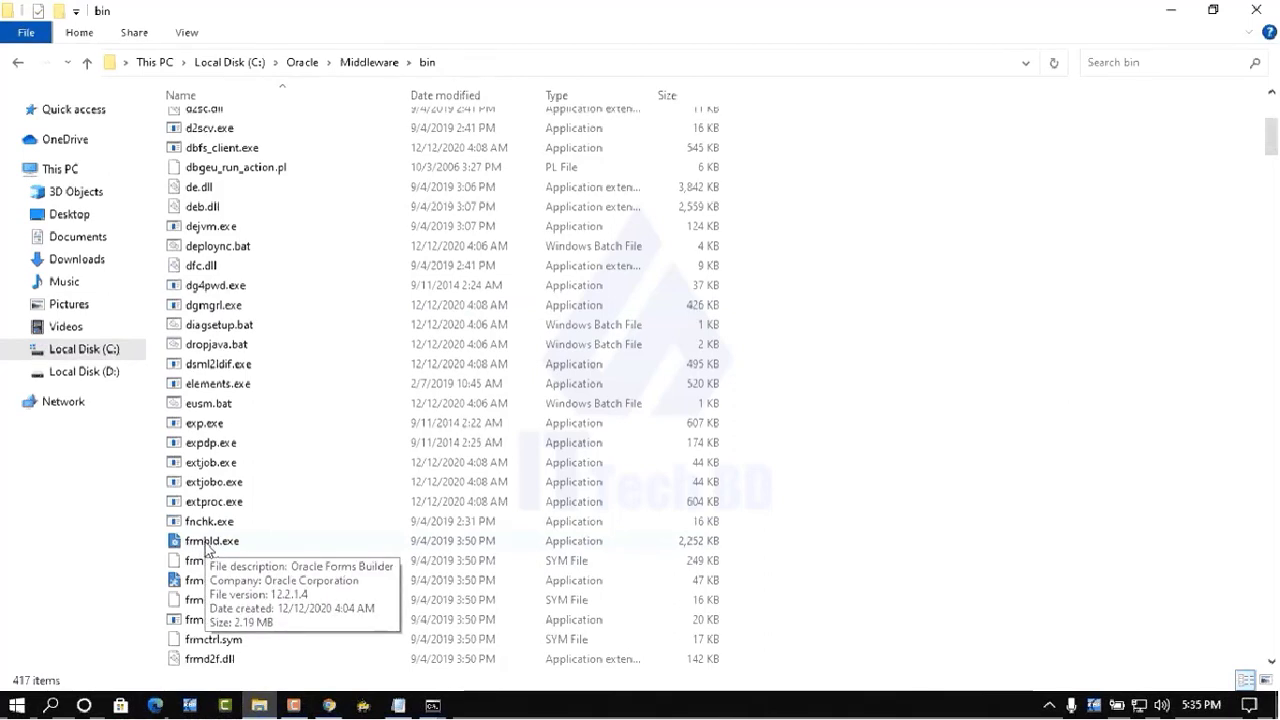
click(207, 545)
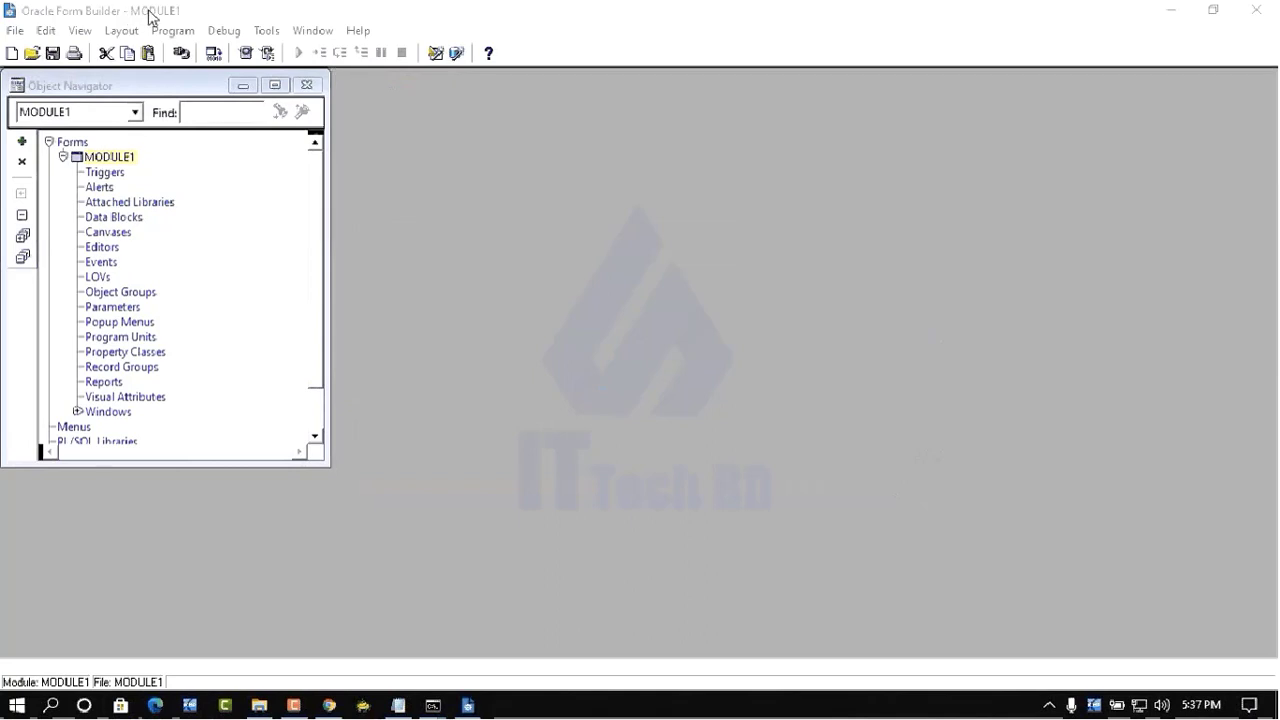
click(521, 211)
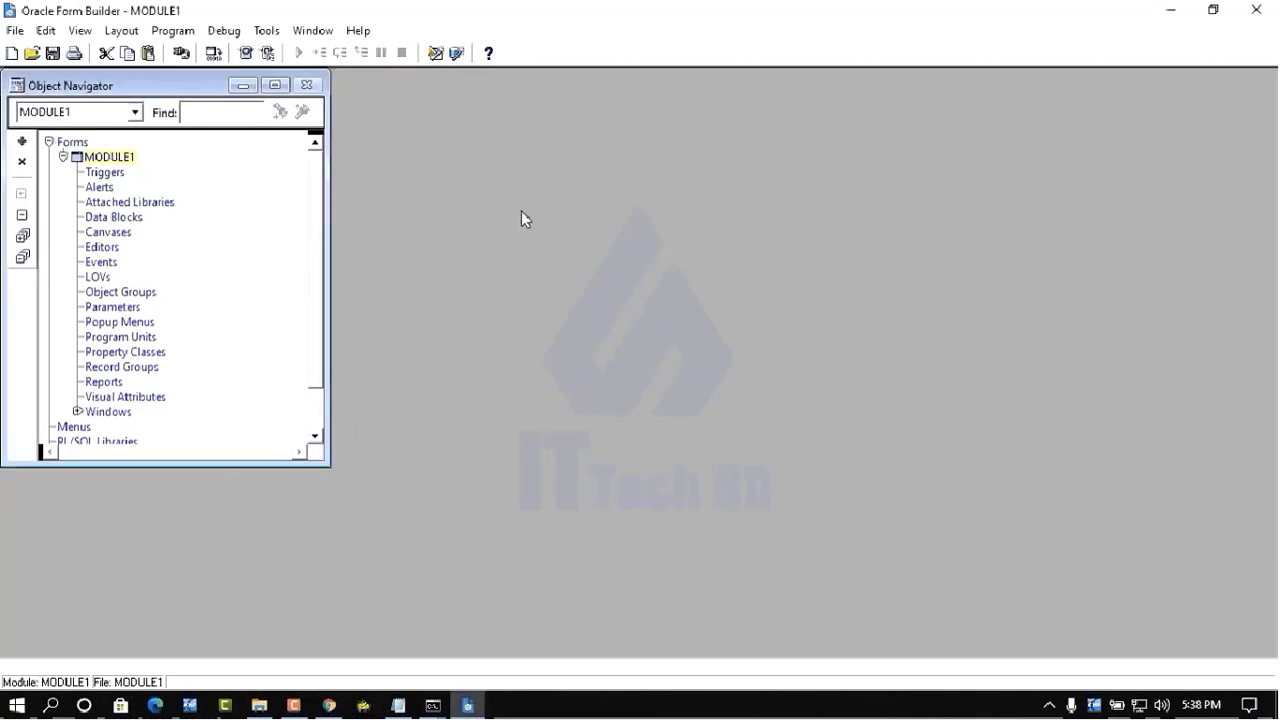
click(1171, 10)
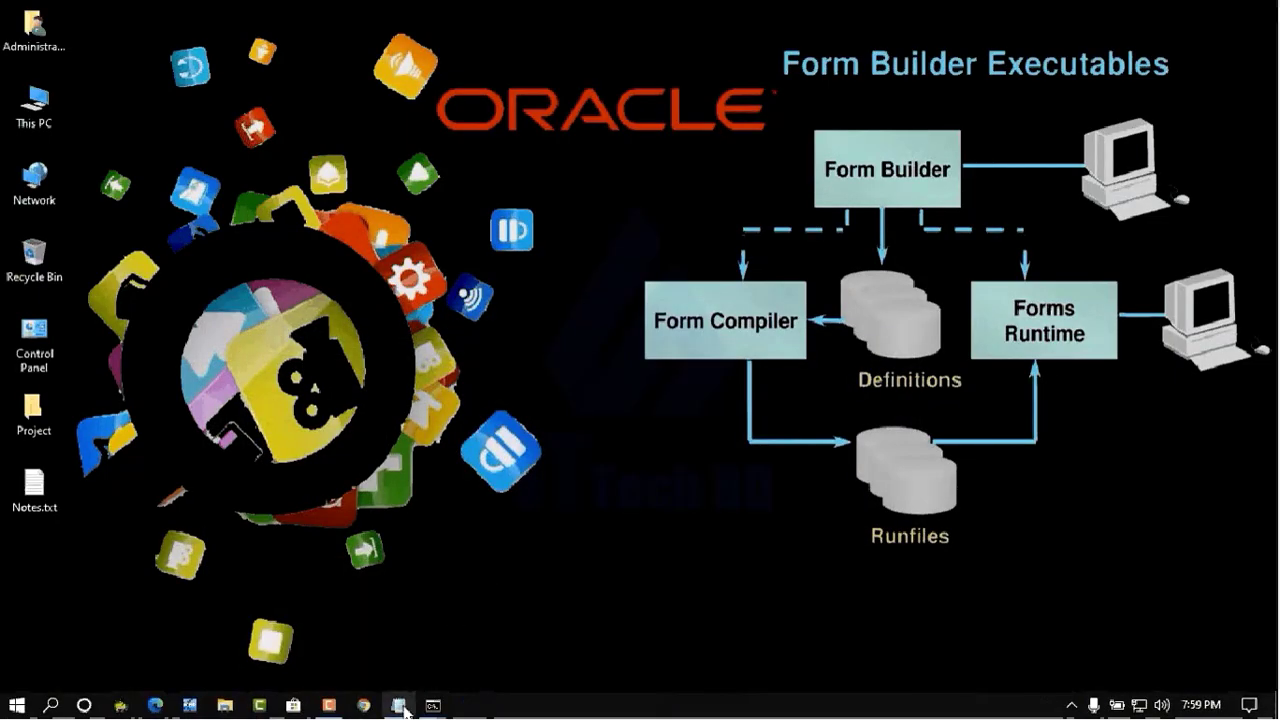
click(398, 705)
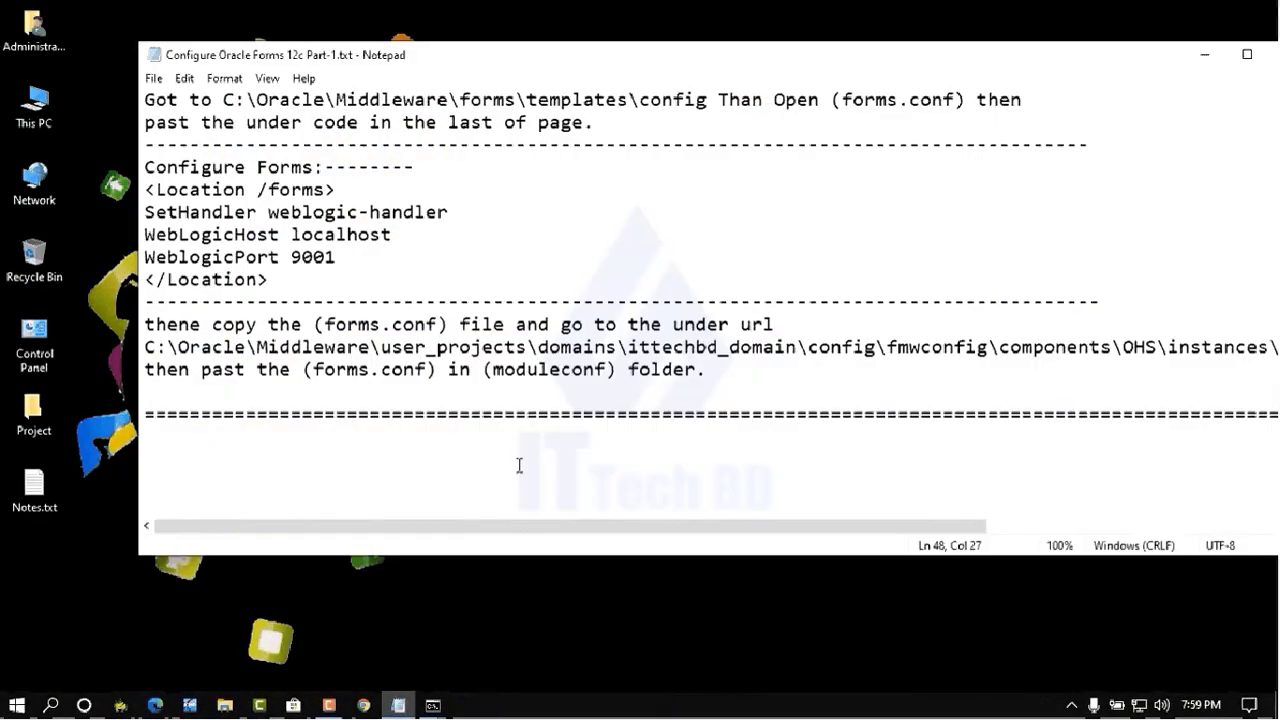
scroll(563, 362, up, 4)
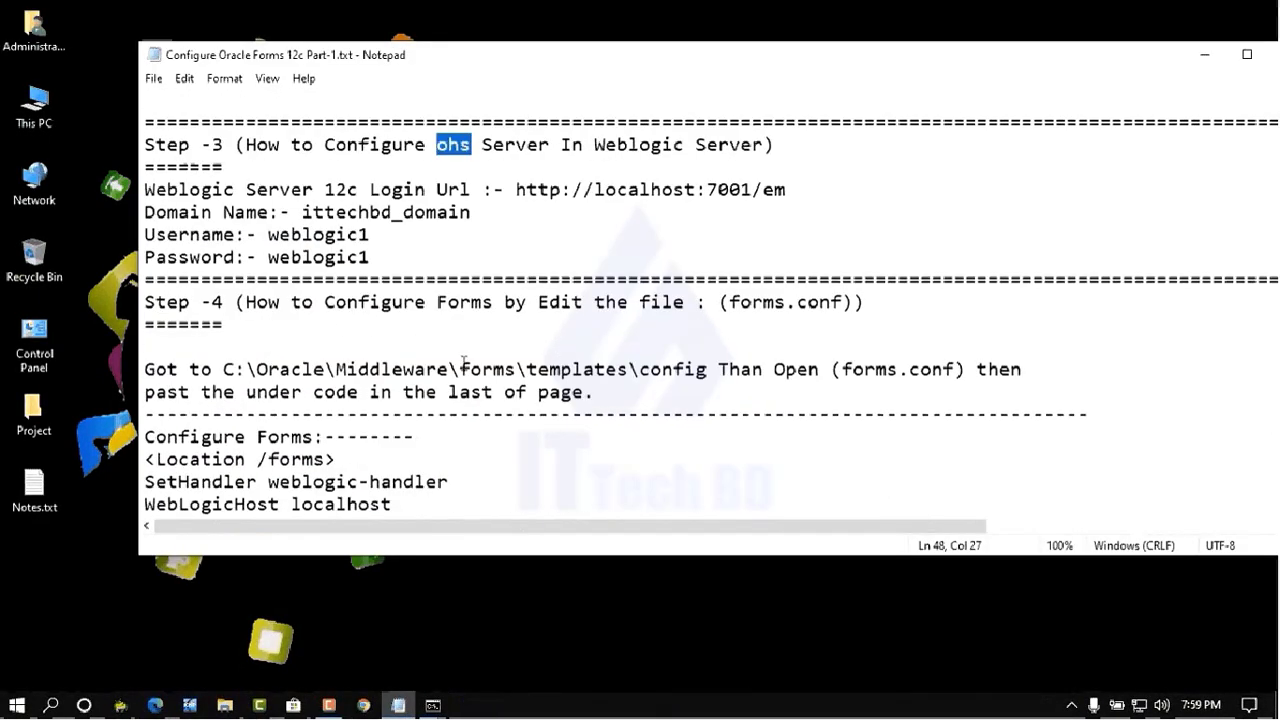
scroll(470, 305, up, 1)
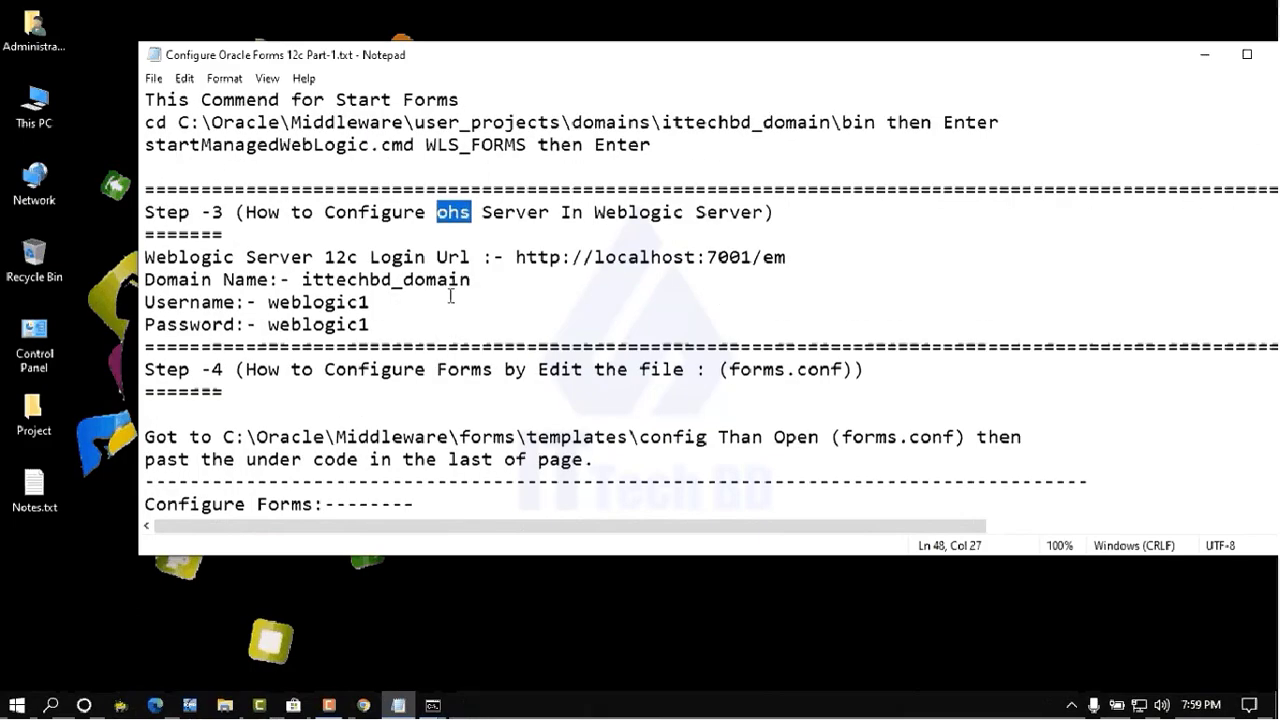
click(438, 280)
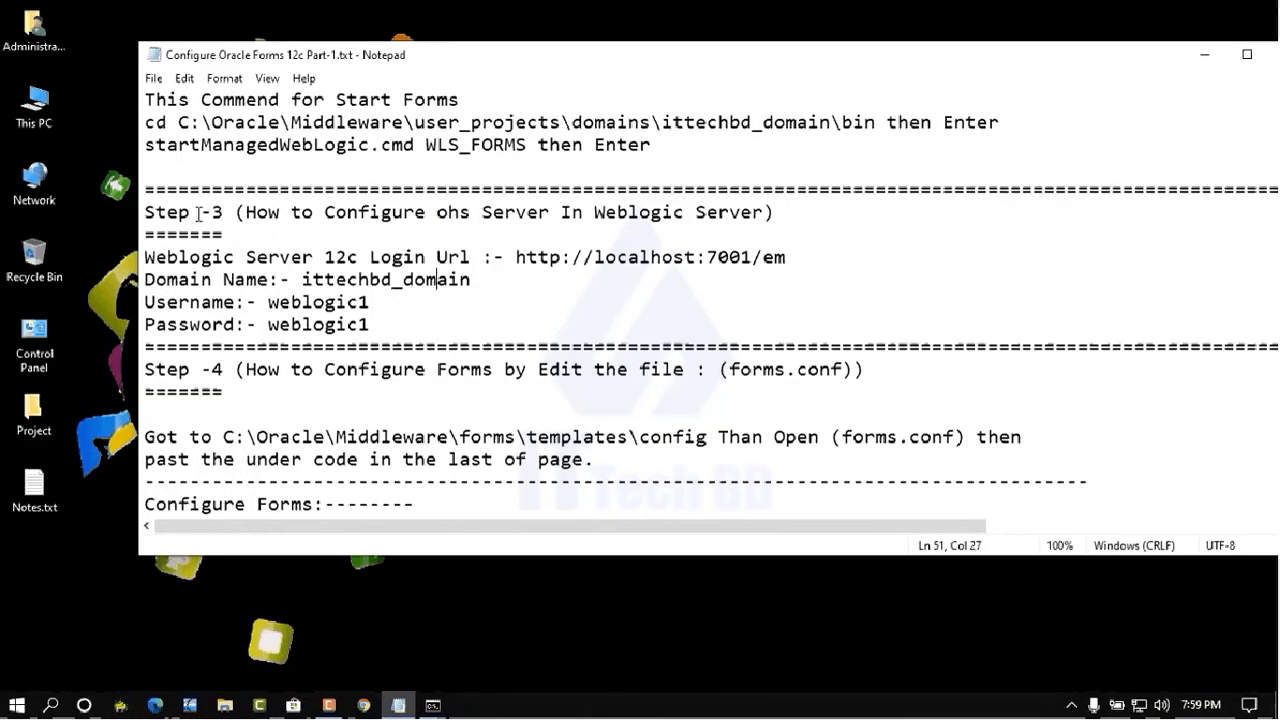
drag(223, 212, 141, 212)
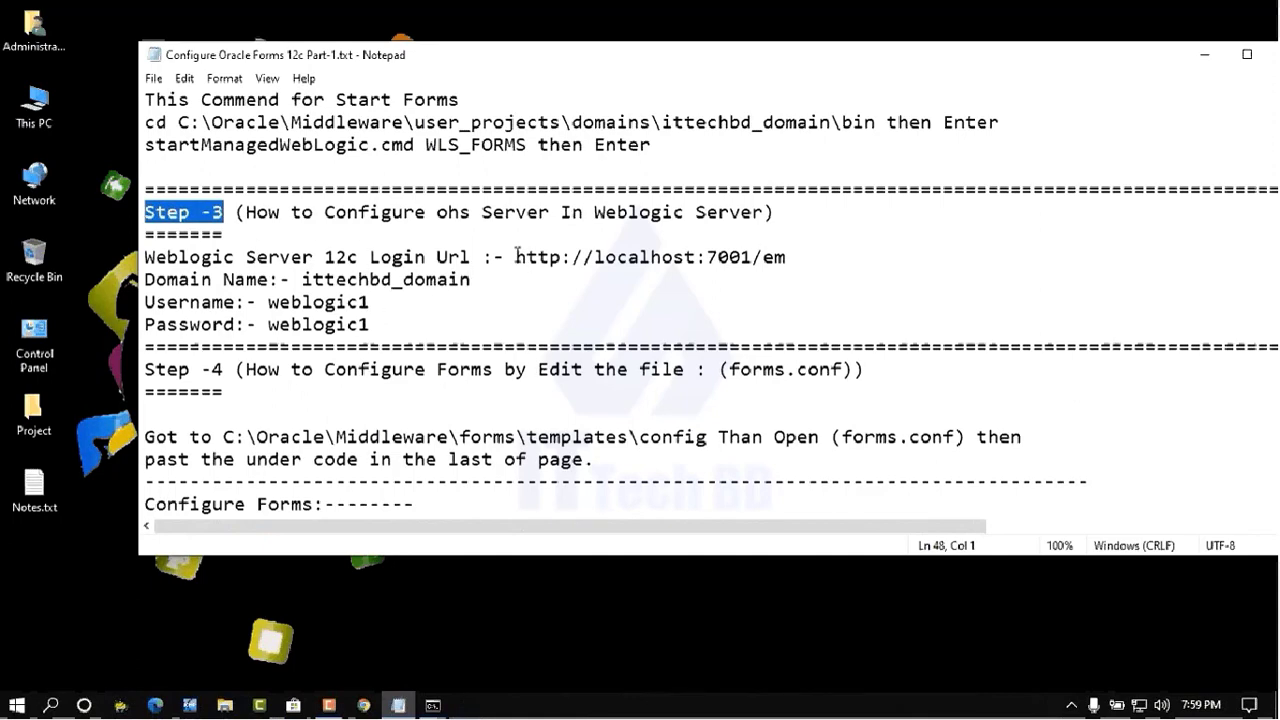
drag(516, 257, 790, 257)
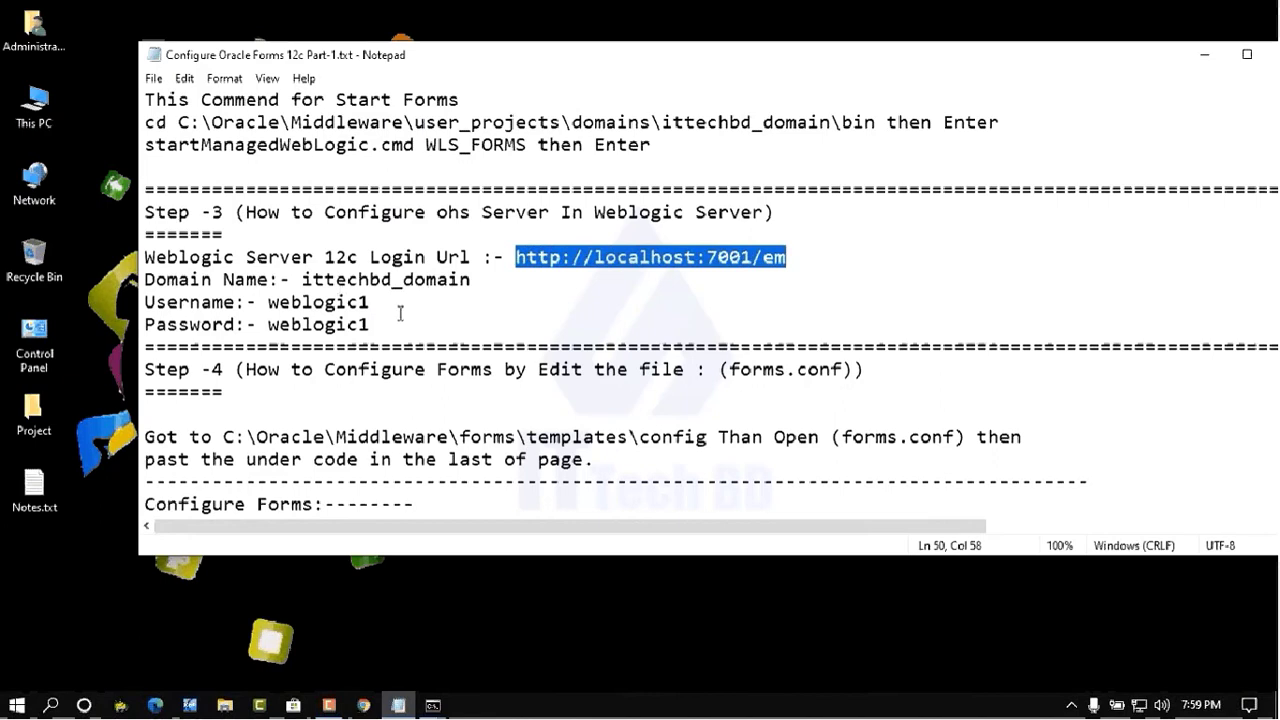
right_click(612, 256)
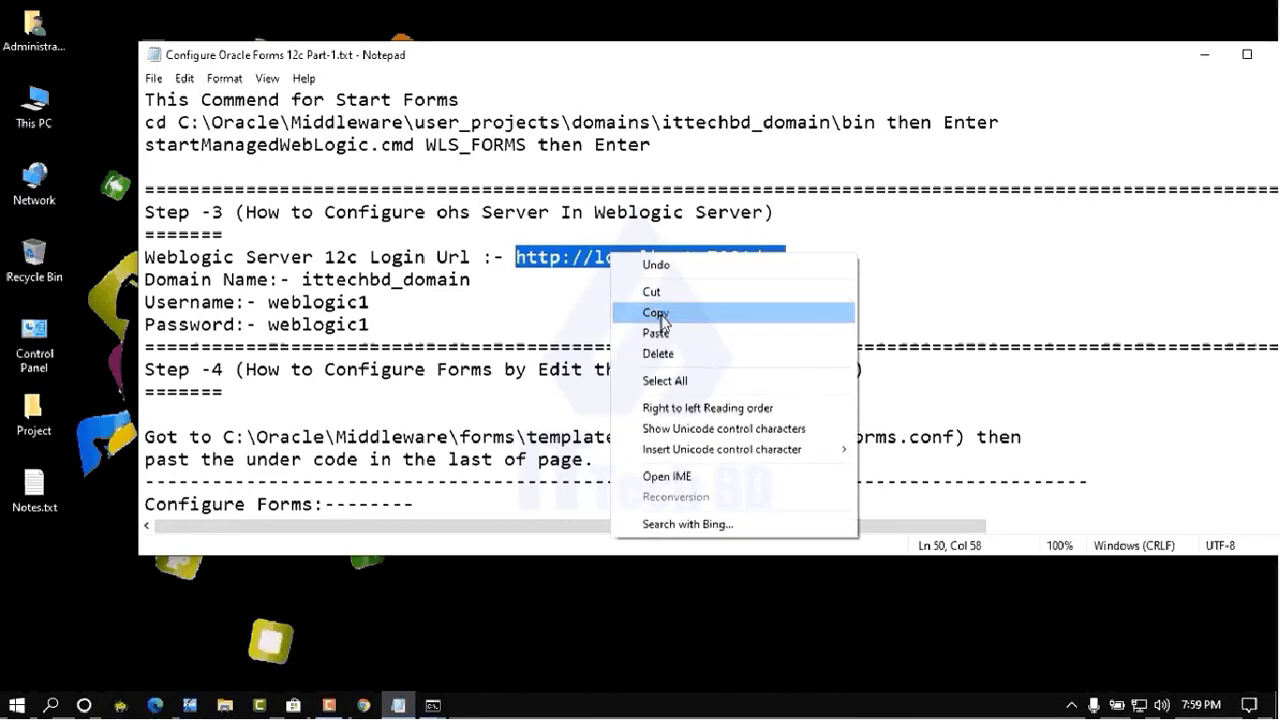
click(655, 314)
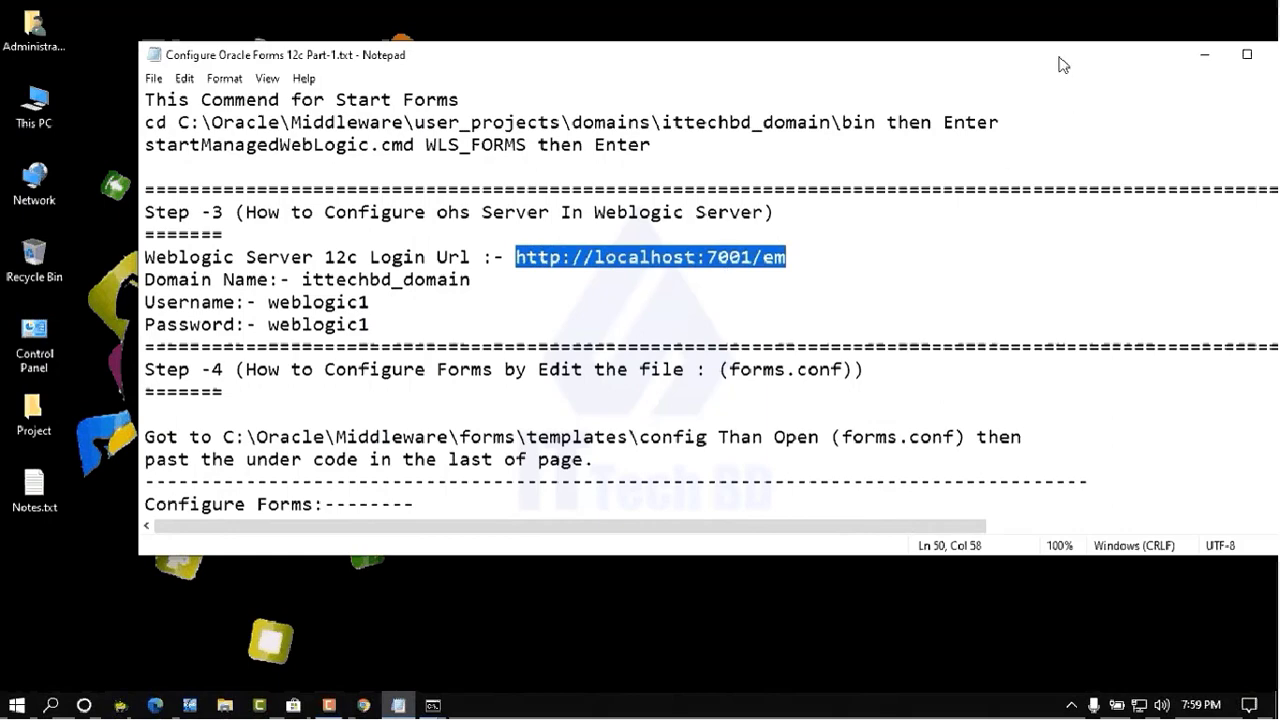
drag(1061, 62, 923, 103)
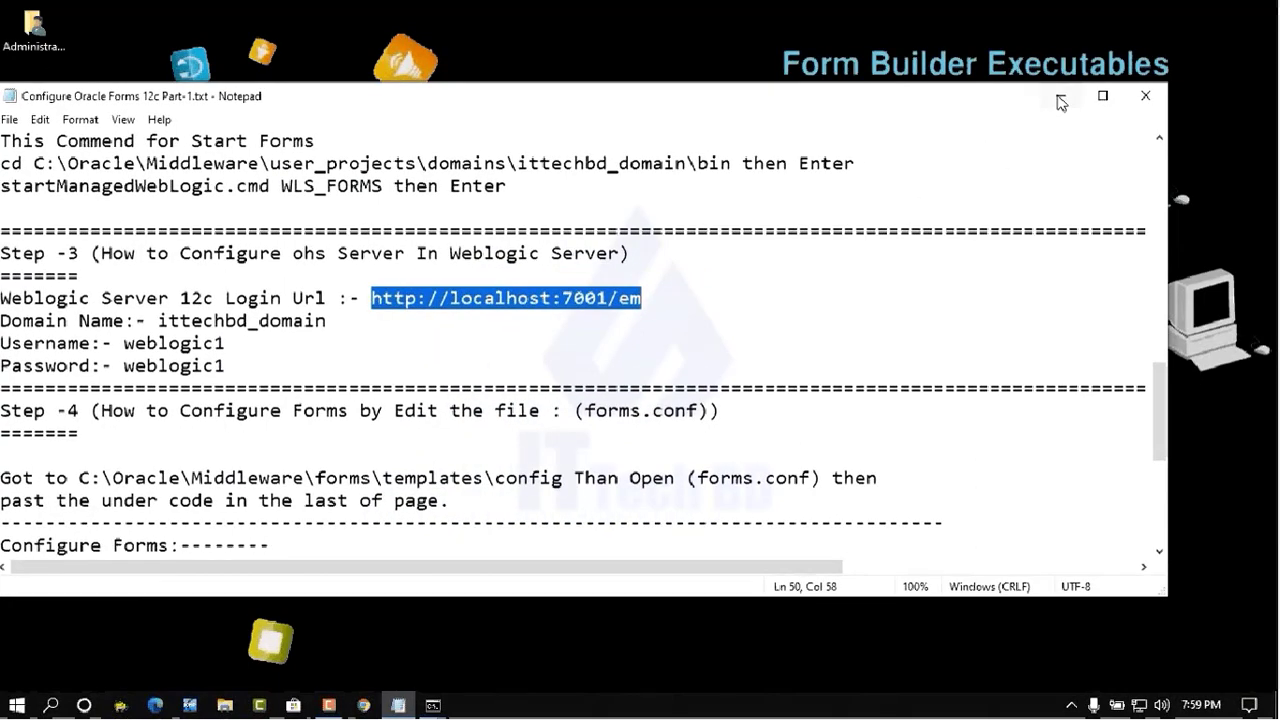
click(1061, 103)
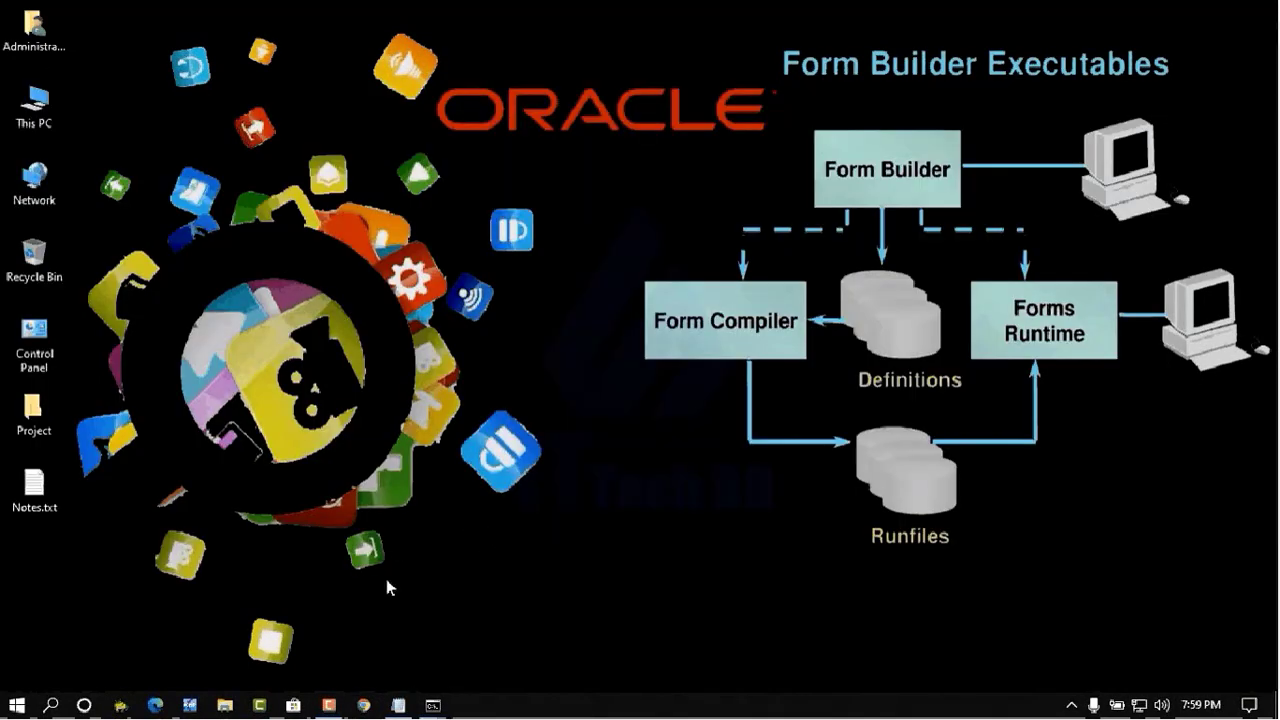
click(365, 705)
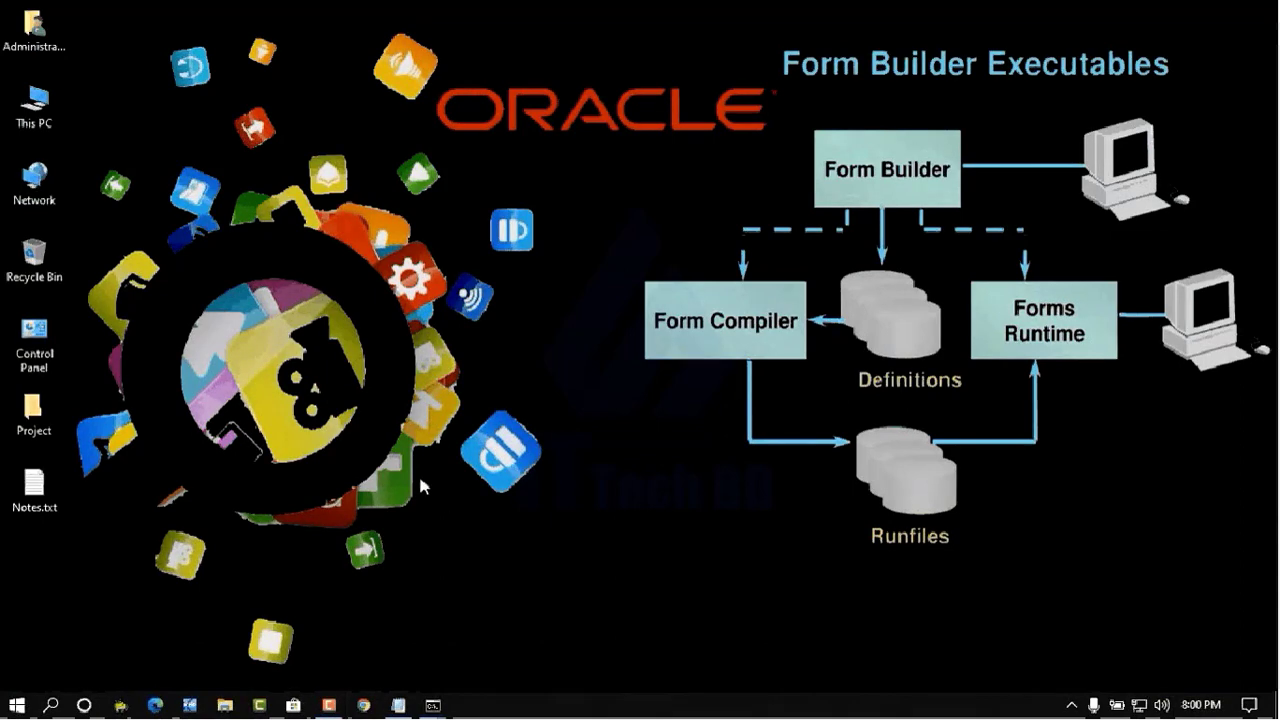
click(156, 706)
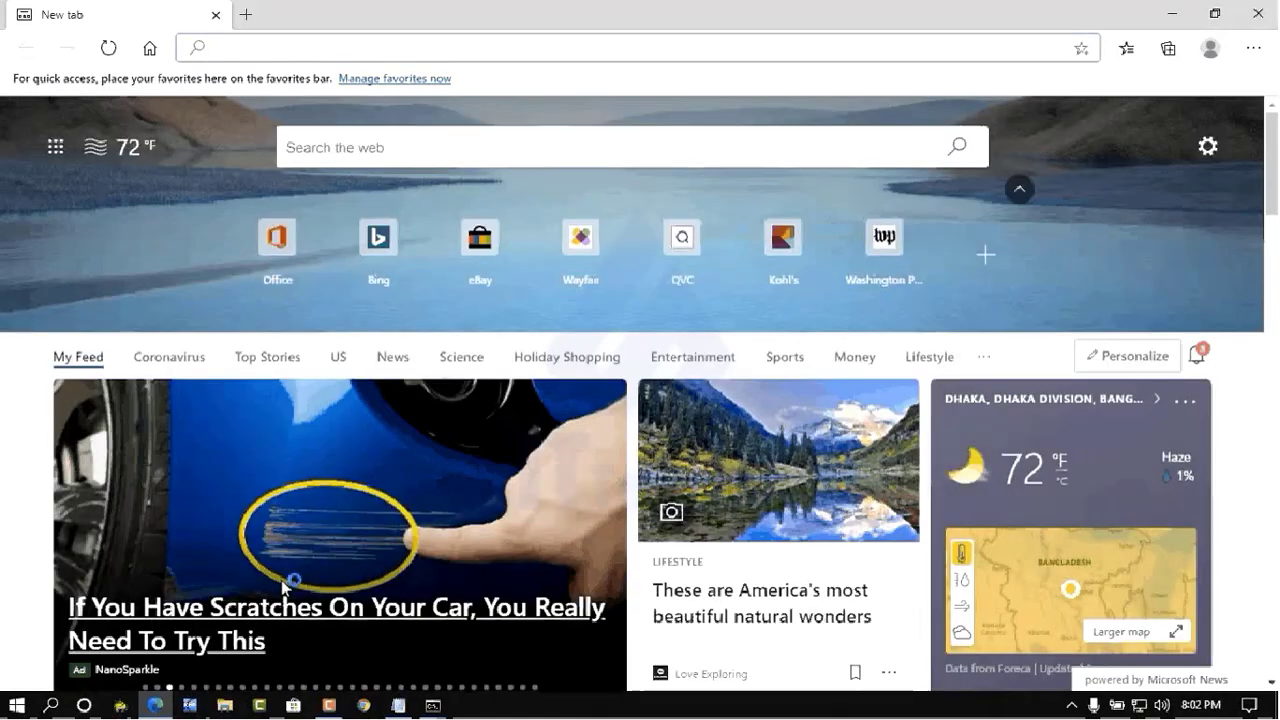
right_click(233, 50)
click(285, 231)
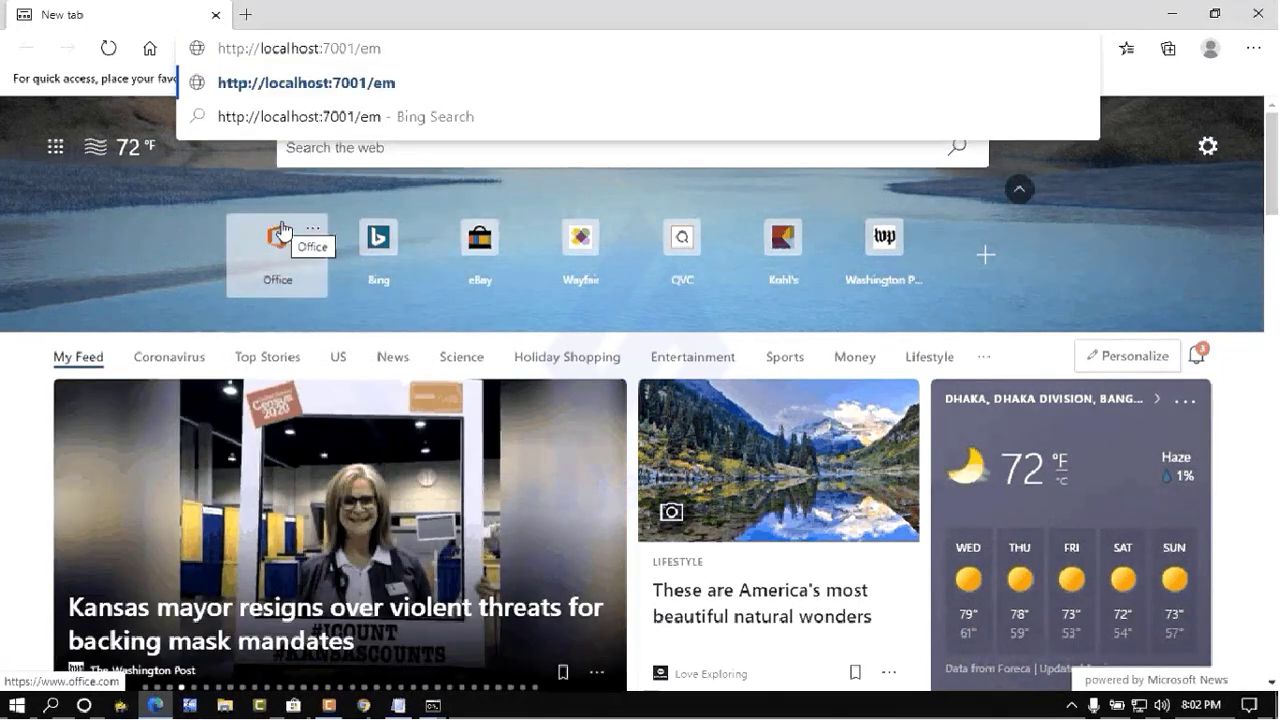
key(Return)
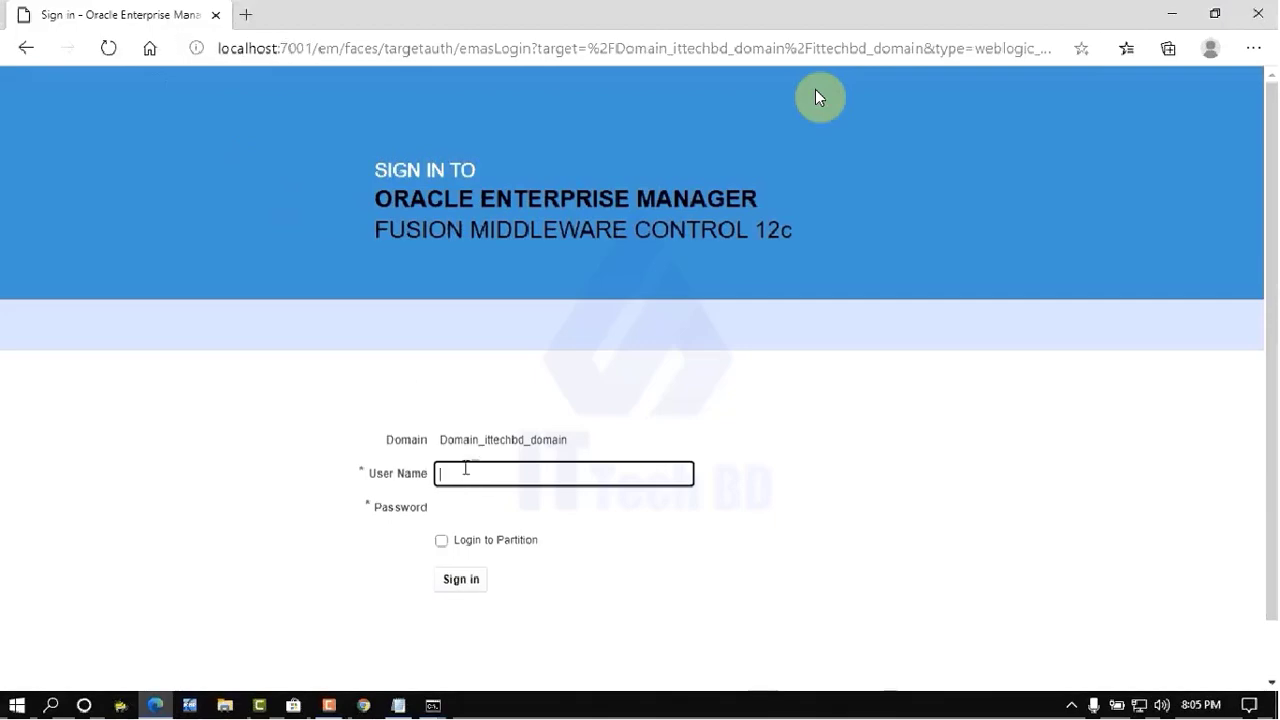
Copy the WebLogic username listed under the domain name near the beginning of the Notepad notes and return to the sign-in page.
click(397, 706)
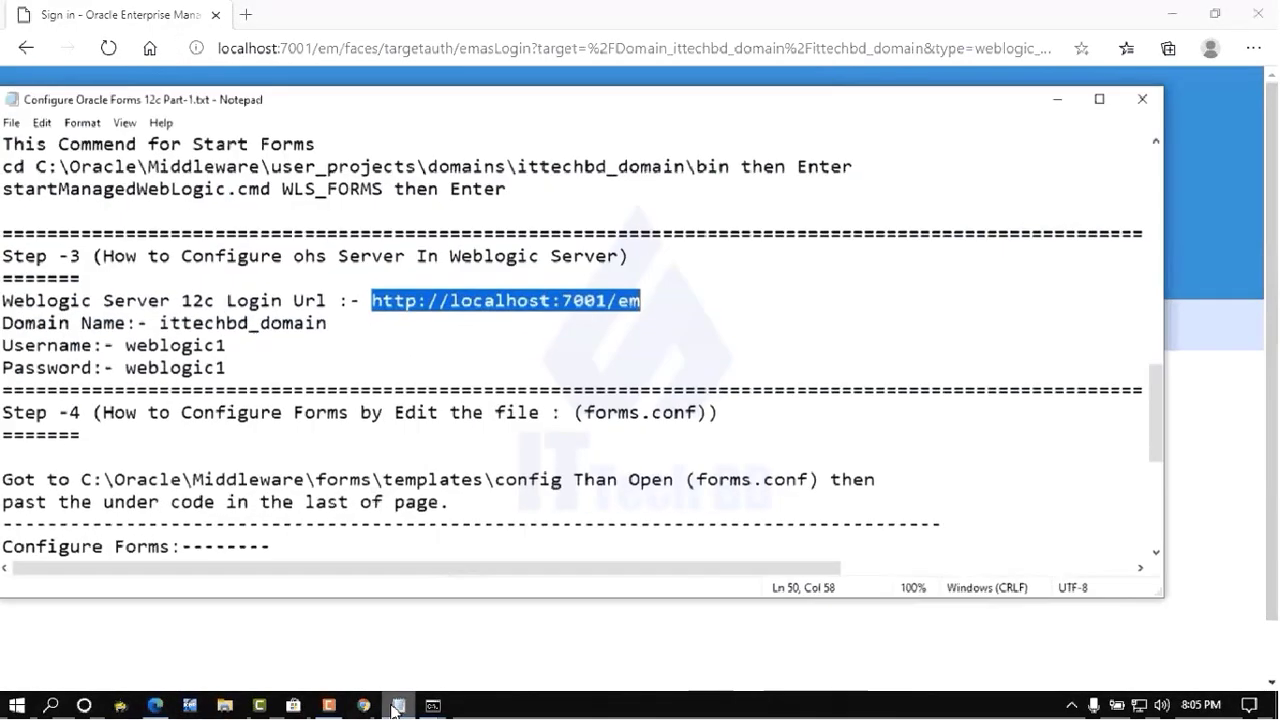
scroll(446, 320, up, 2)
scroll(446, 320, up, 4)
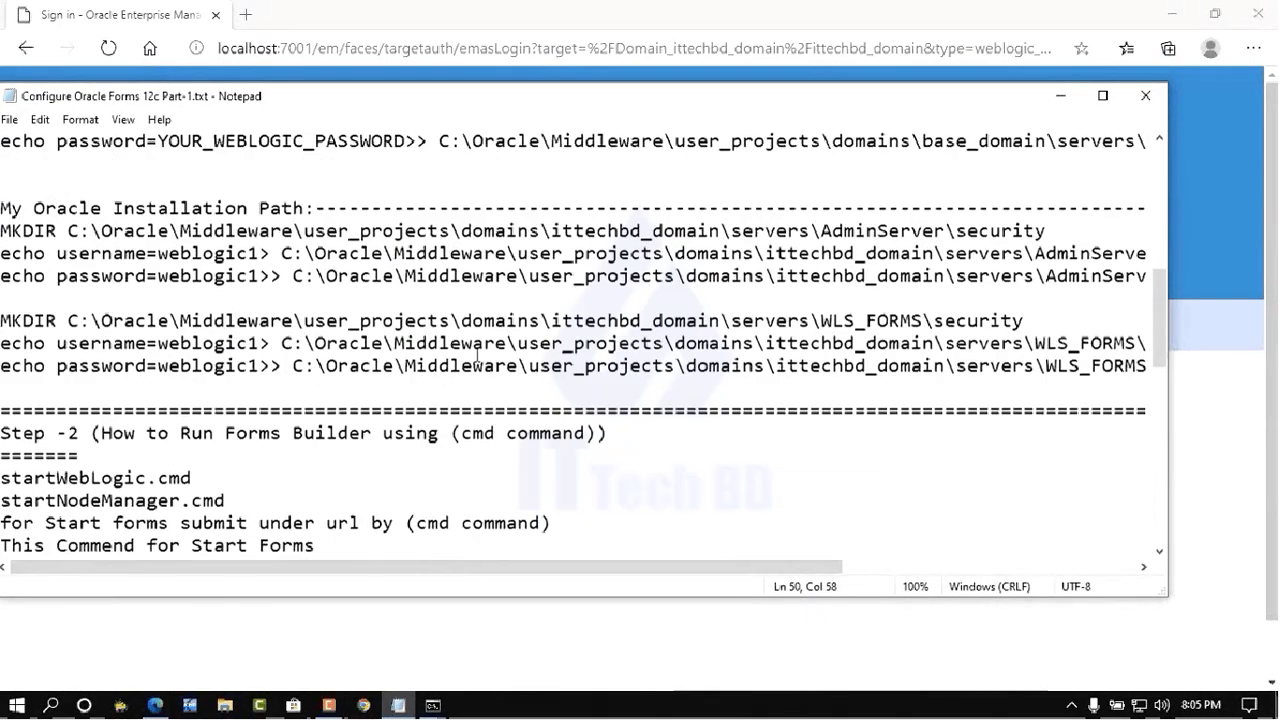
drag(405, 108, 585, 134)
scroll(497, 383, up, 4)
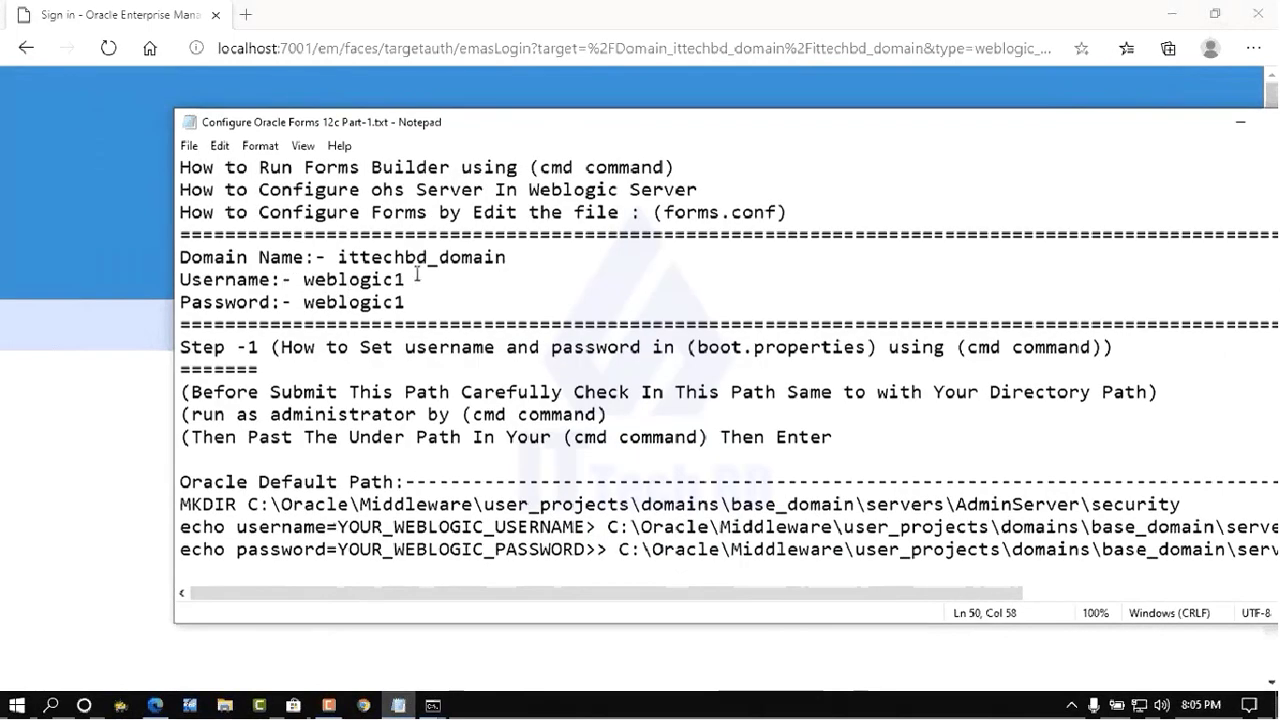
drag(507, 257, 337, 257)
drag(413, 280, 302, 280)
right_click(331, 284)
click(371, 341)
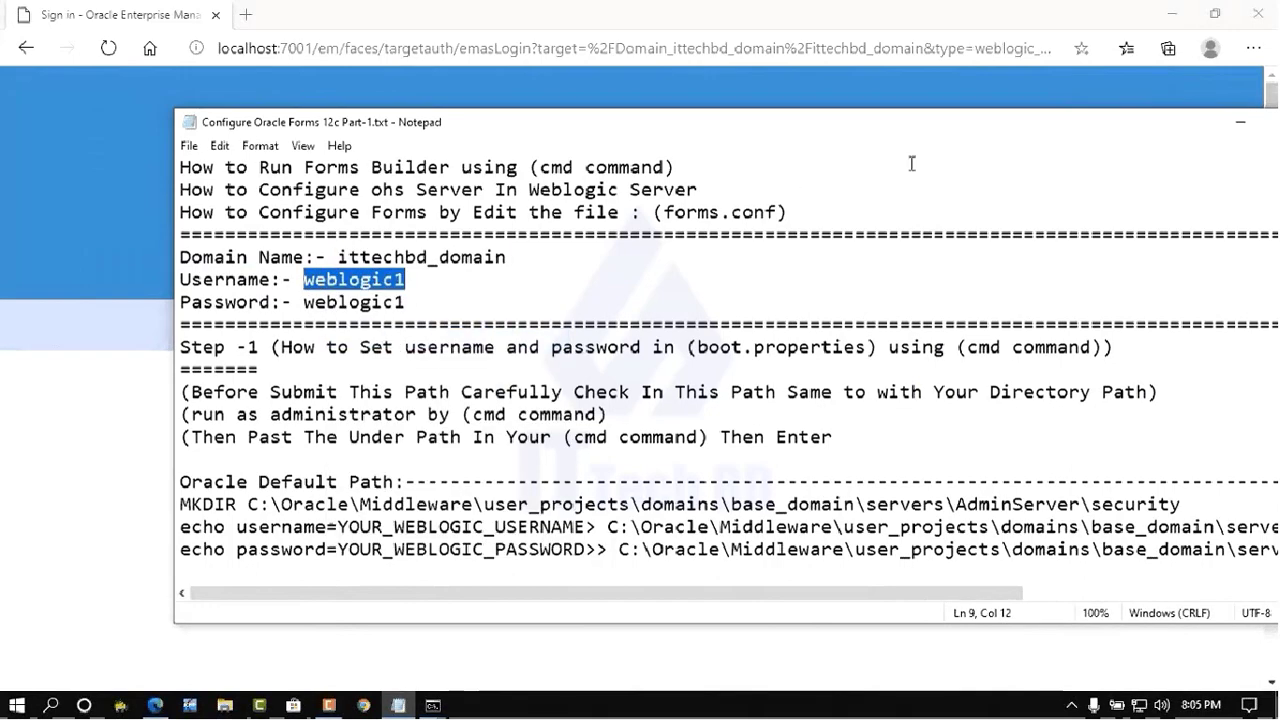
click(1240, 122)
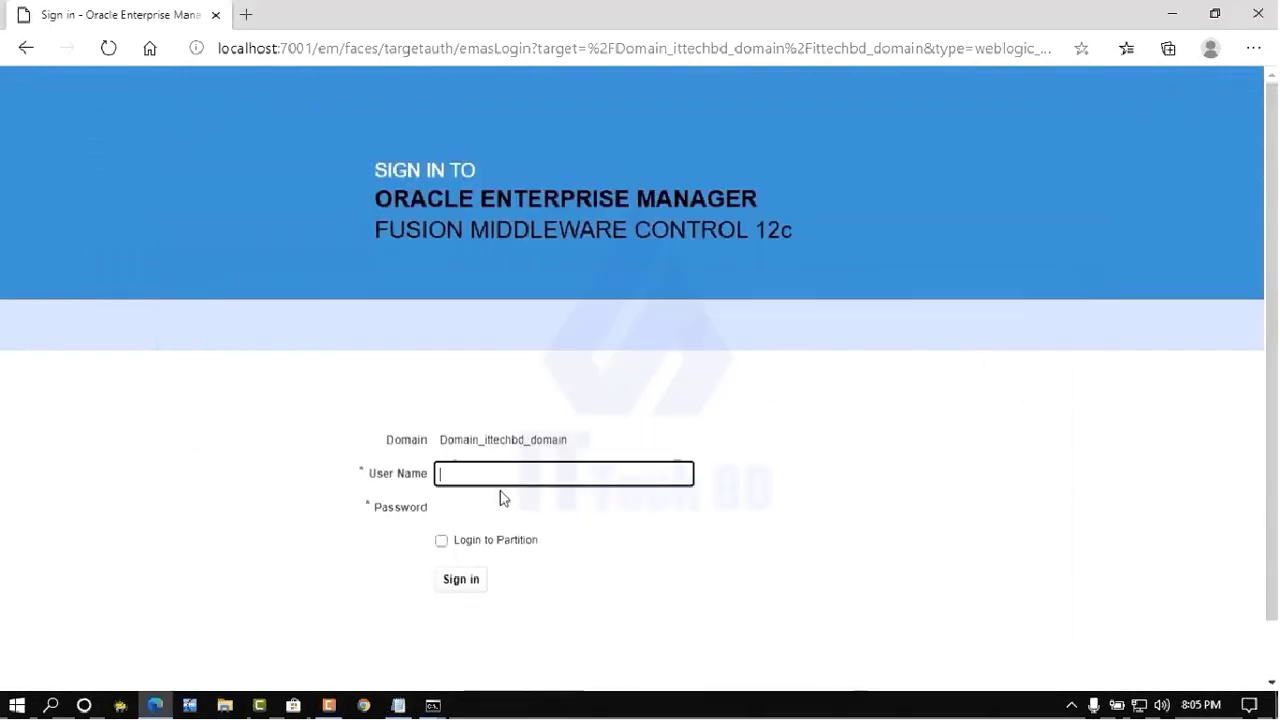
Sign in to Oracle Enterprise Manager Fusion Middleware Control by filling in the WebLogic username and account password.
right_click(493, 474)
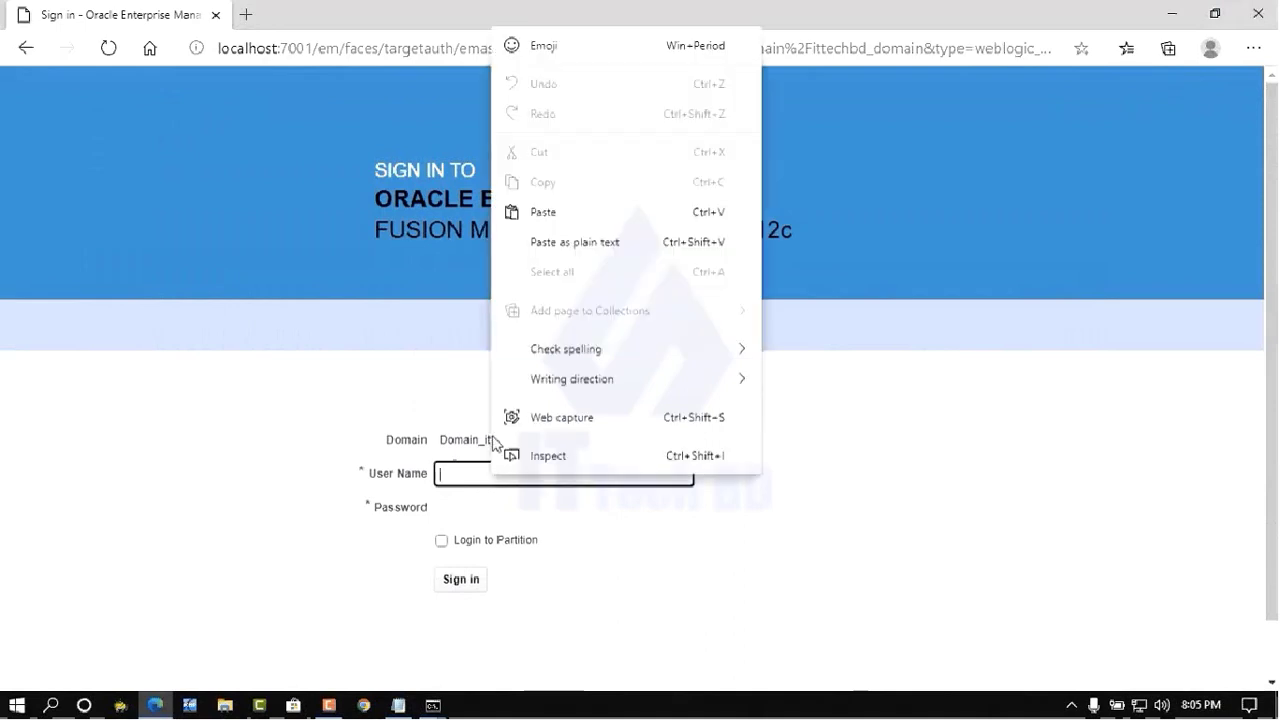
click(537, 217)
click(465, 507)
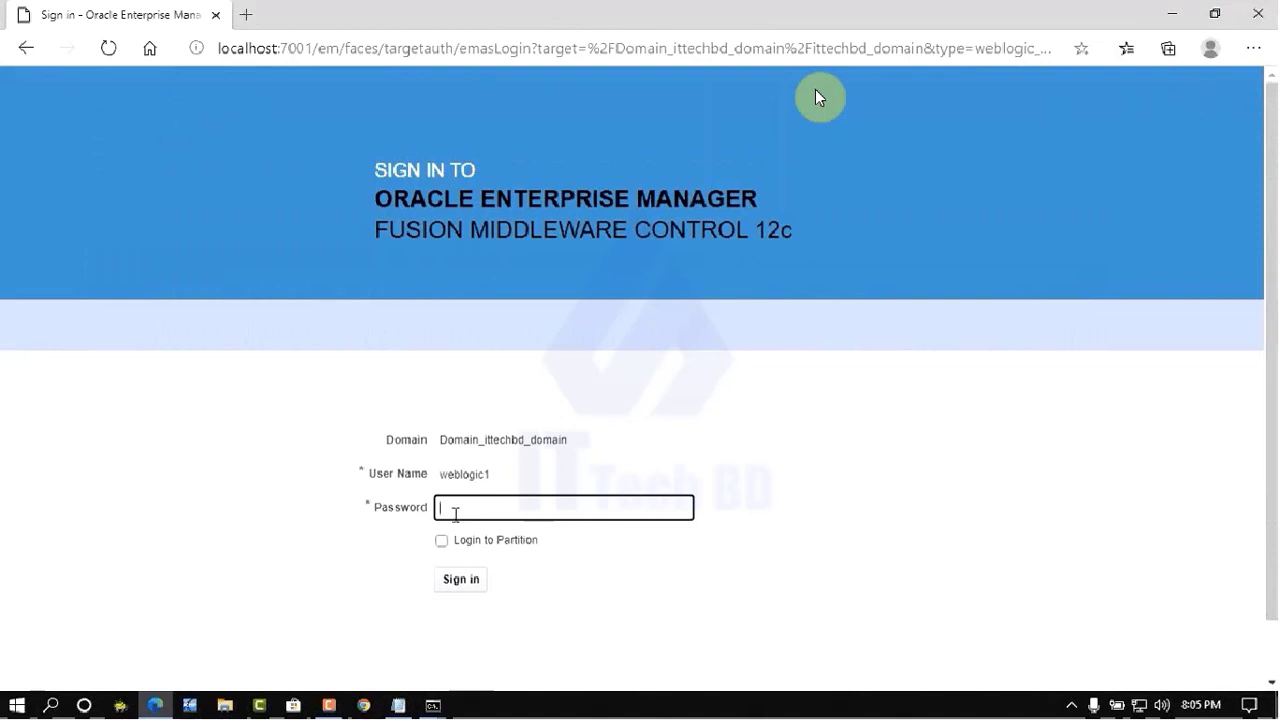
right_click(455, 514)
click(506, 253)
click(462, 585)
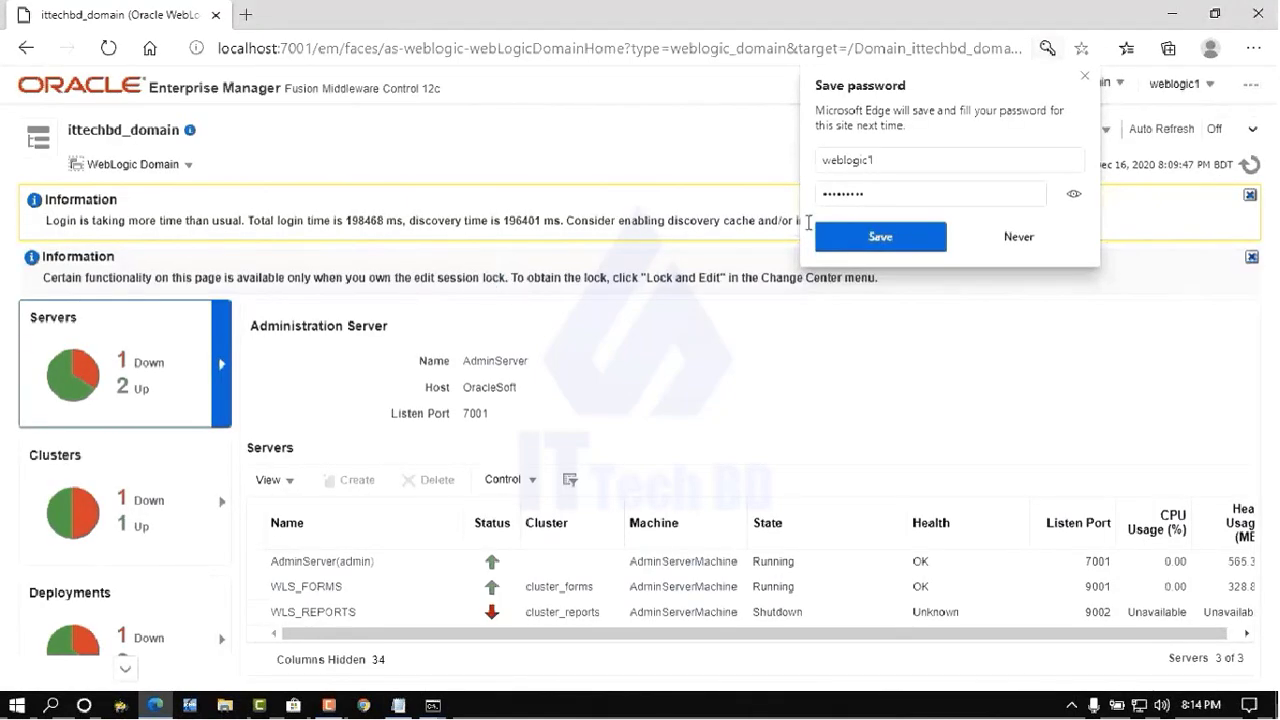
Decline the browser's offer to save the WebLogic sign-in password.
click(1034, 242)
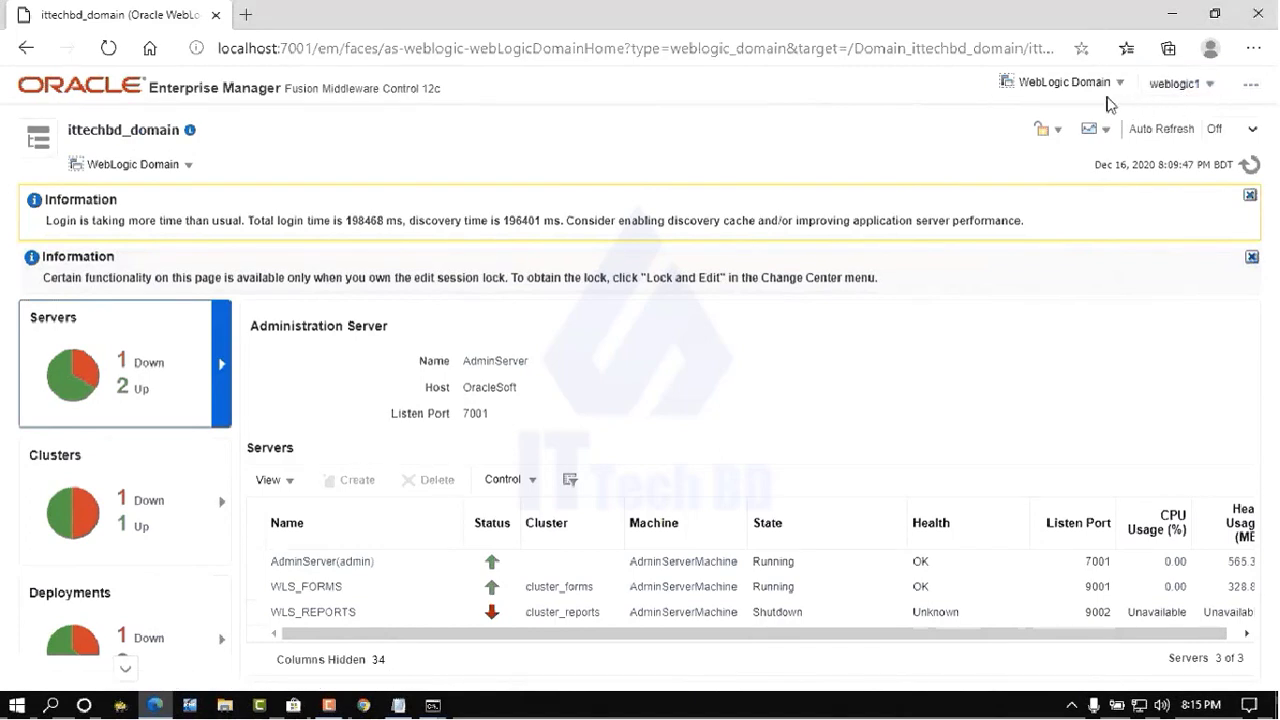
click(1120, 85)
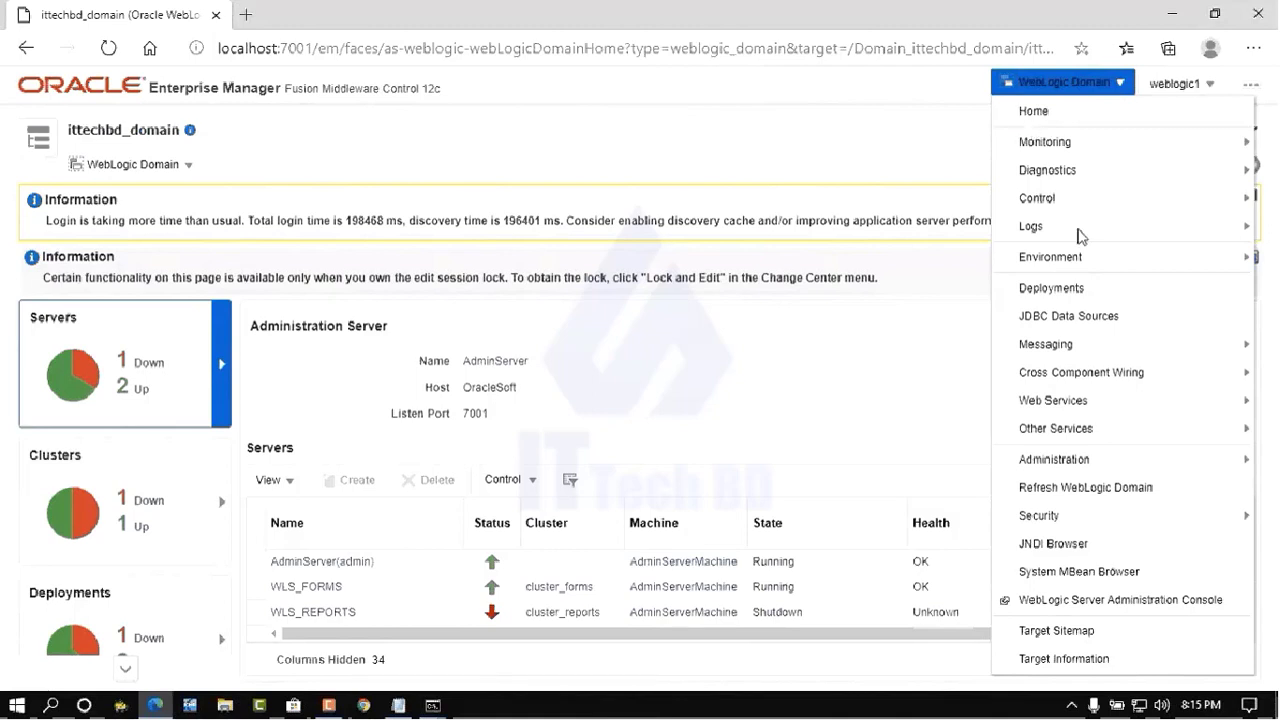
click(895, 140)
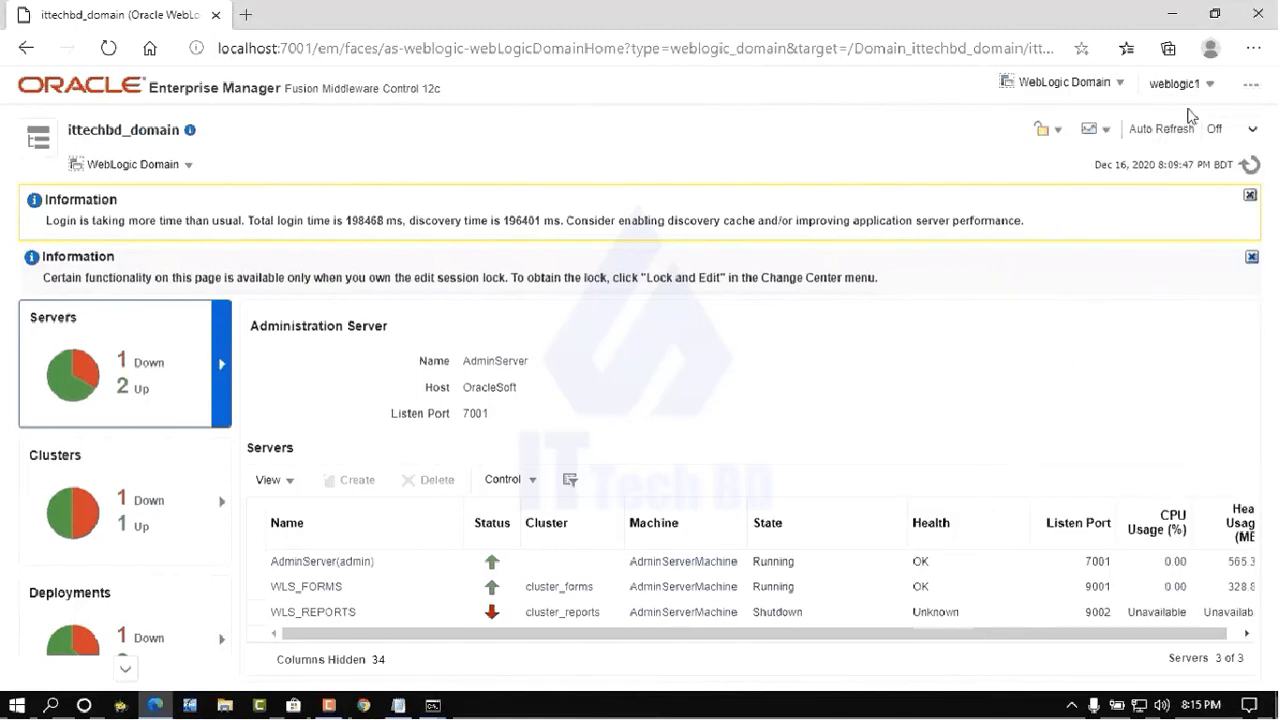
click(1208, 85)
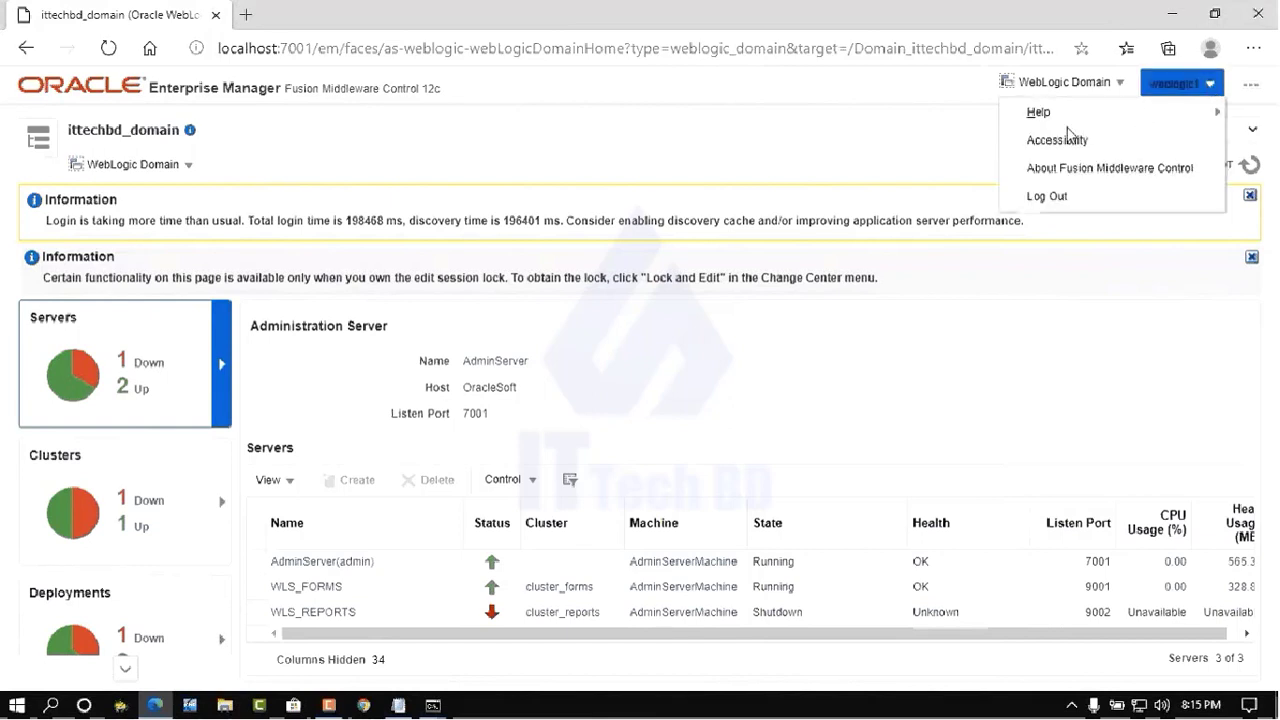
click(878, 147)
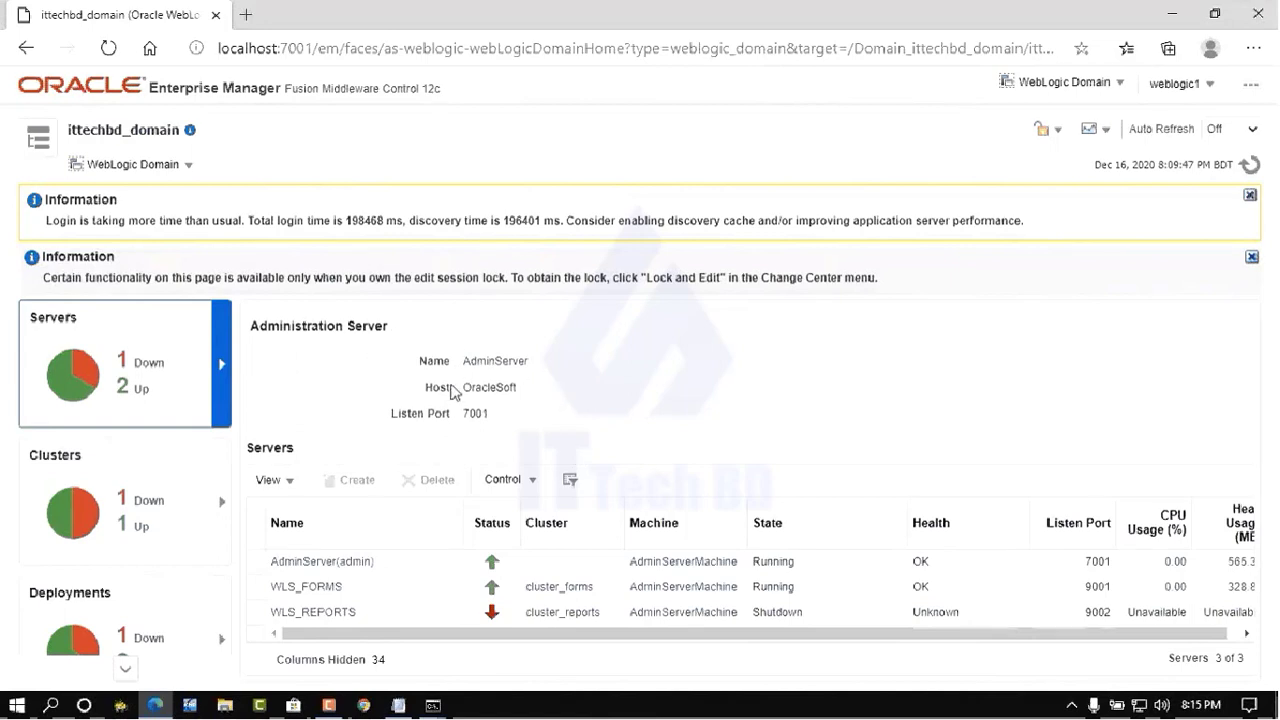
triple_click(455, 392)
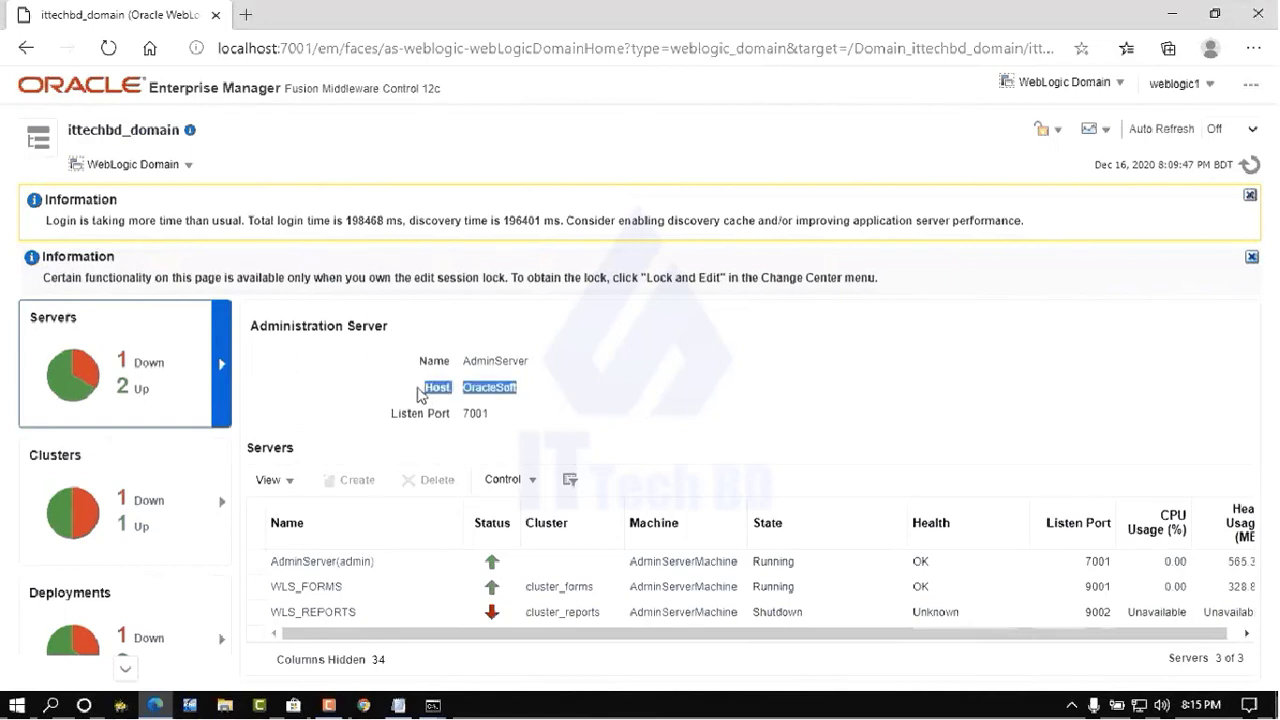
click(545, 396)
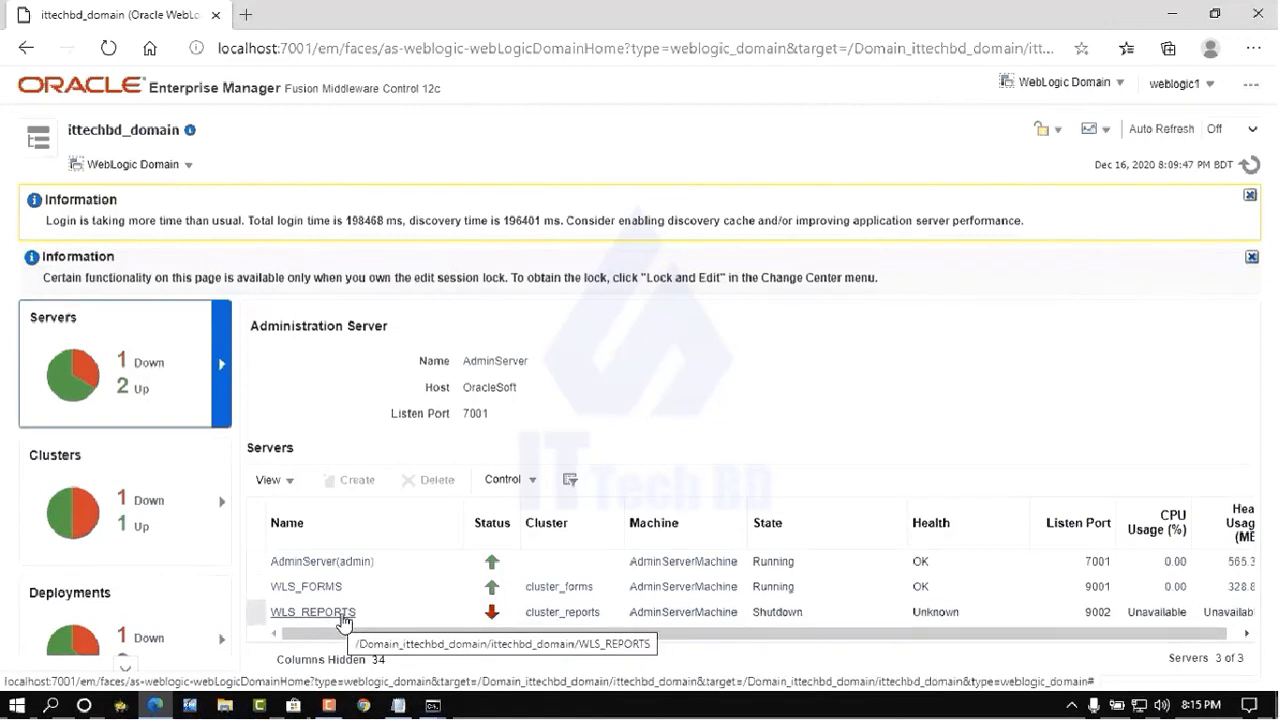
Open the home page of the ohs1 instance, found under HTTP Server among the domain's targets.
click(37, 143)
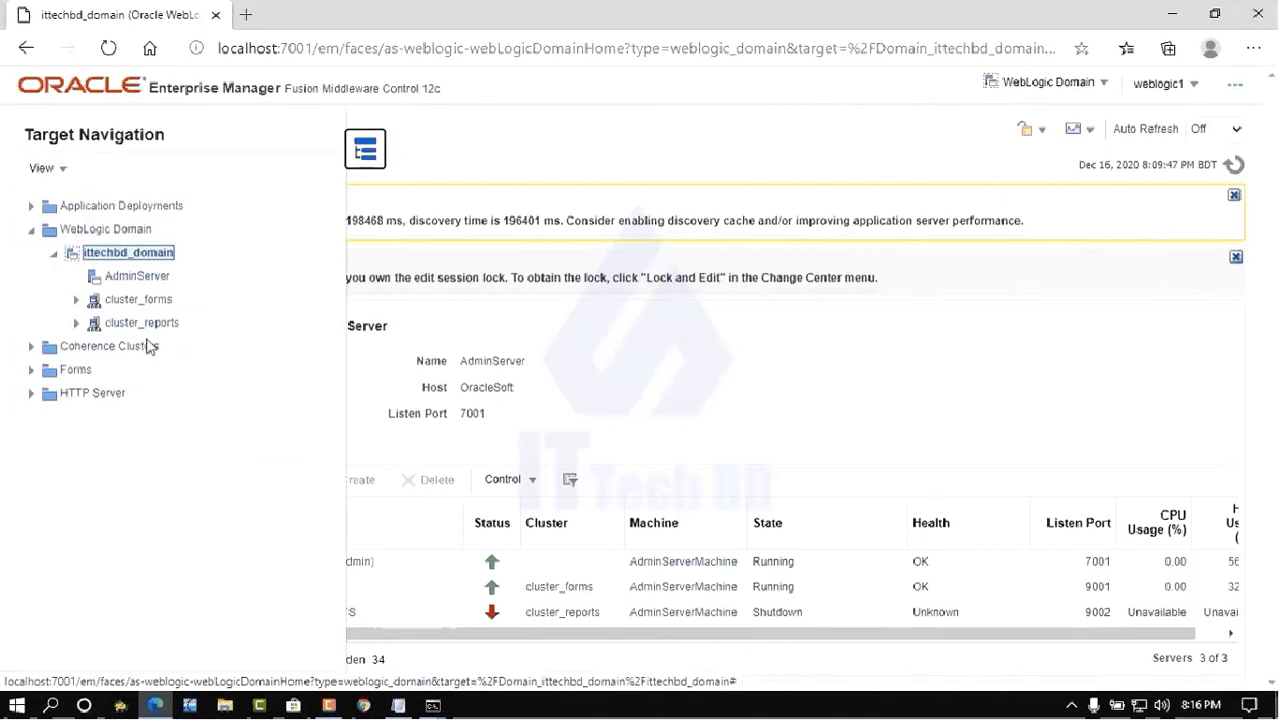
click(31, 231)
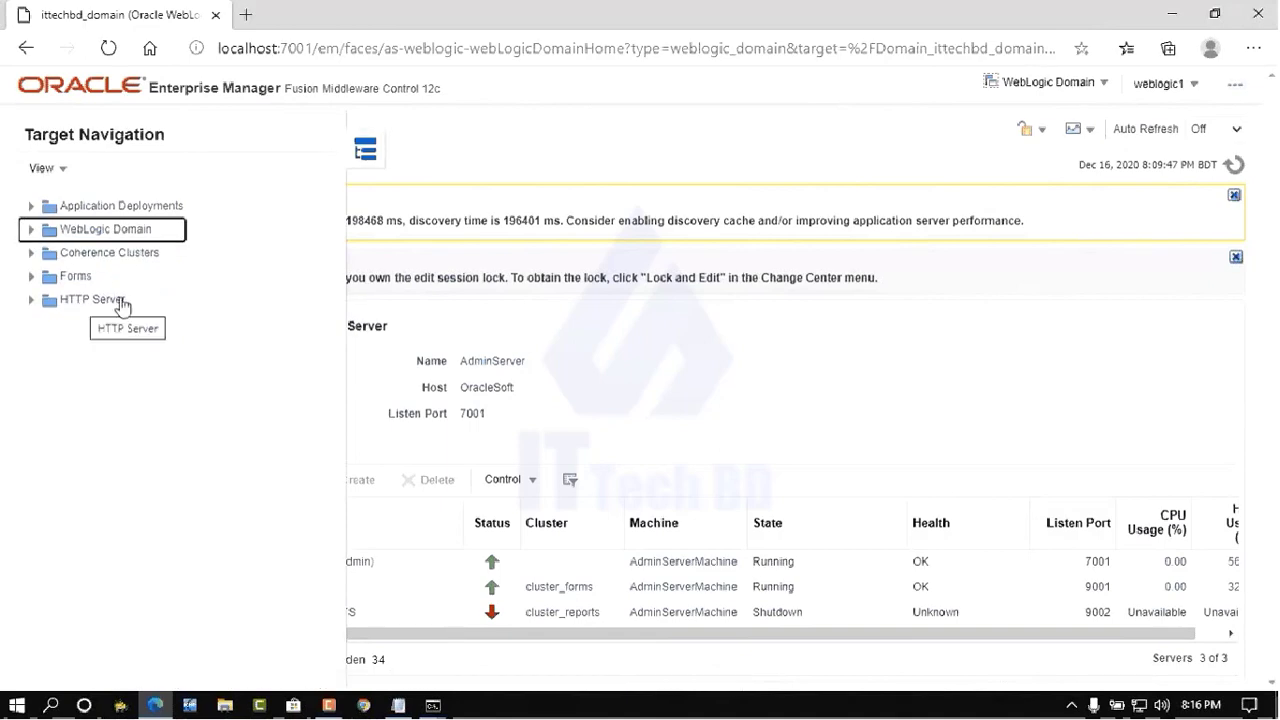
click(32, 300)
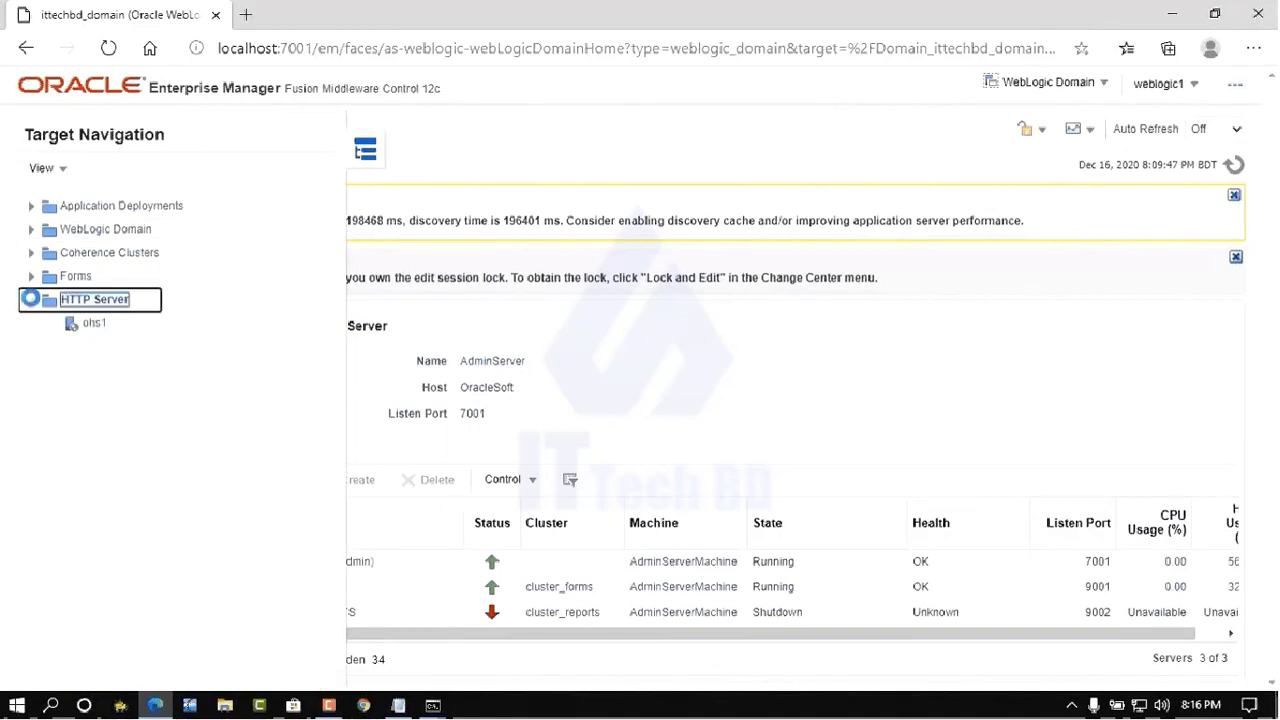
click(102, 330)
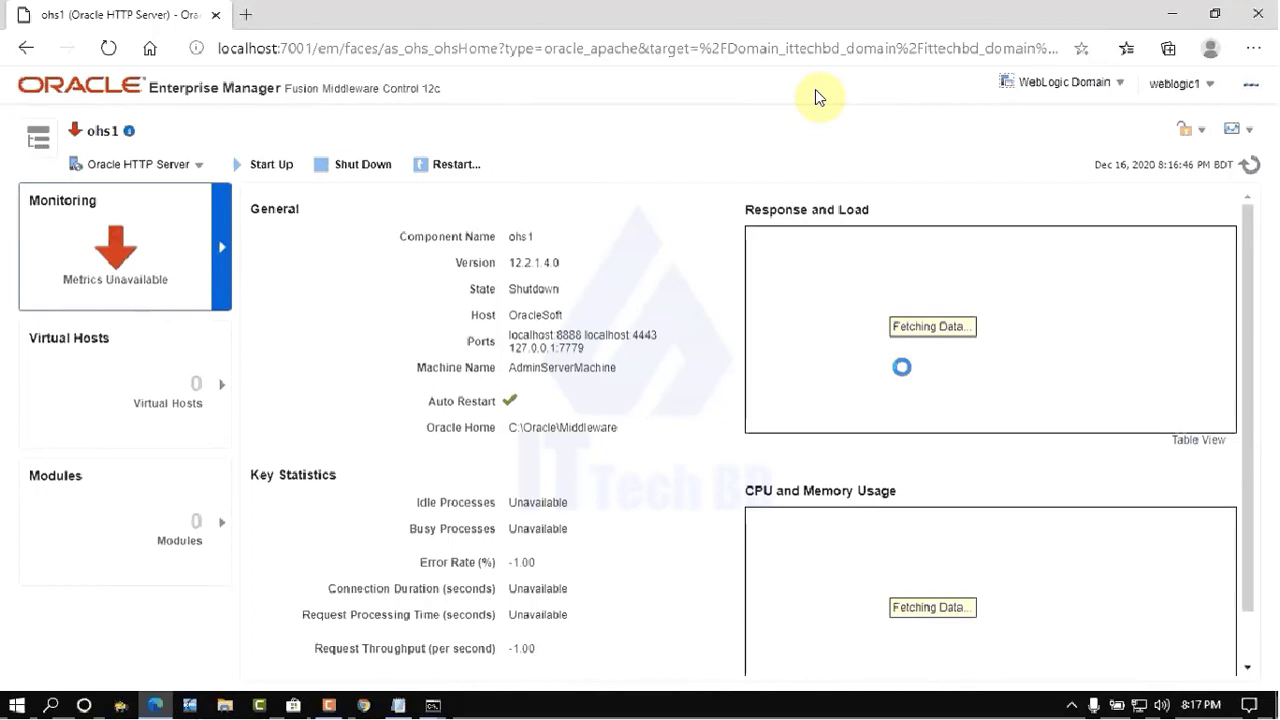
scroll(918, 380, down, 2)
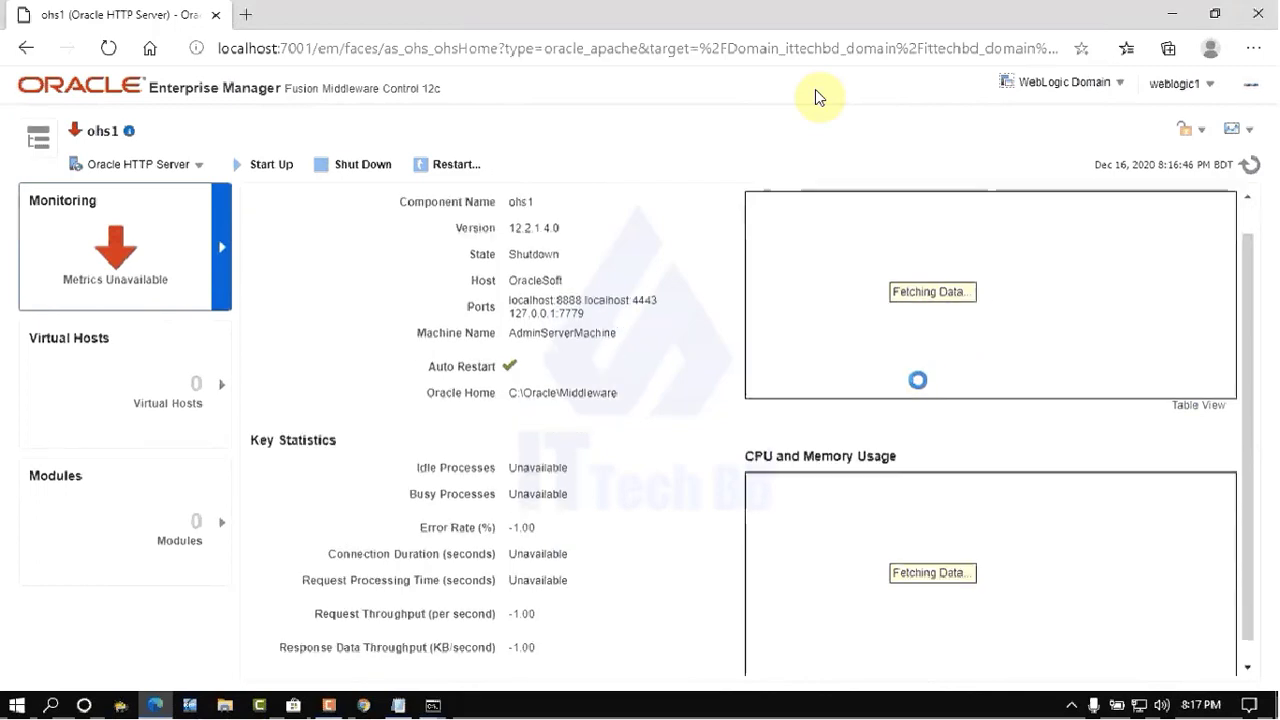
scroll(714, 505, up, 2)
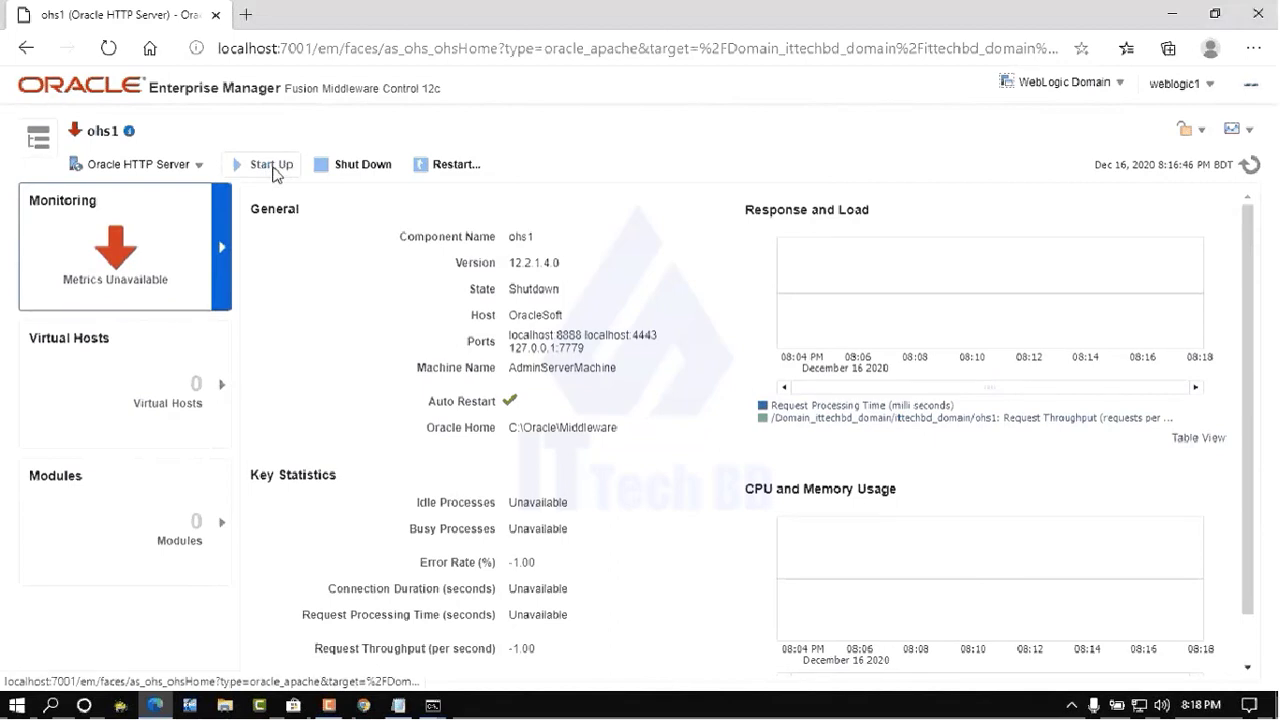
Start up the ohs1 Oracle HTTP Server, close the confirmation and check the server's state.
click(272, 167)
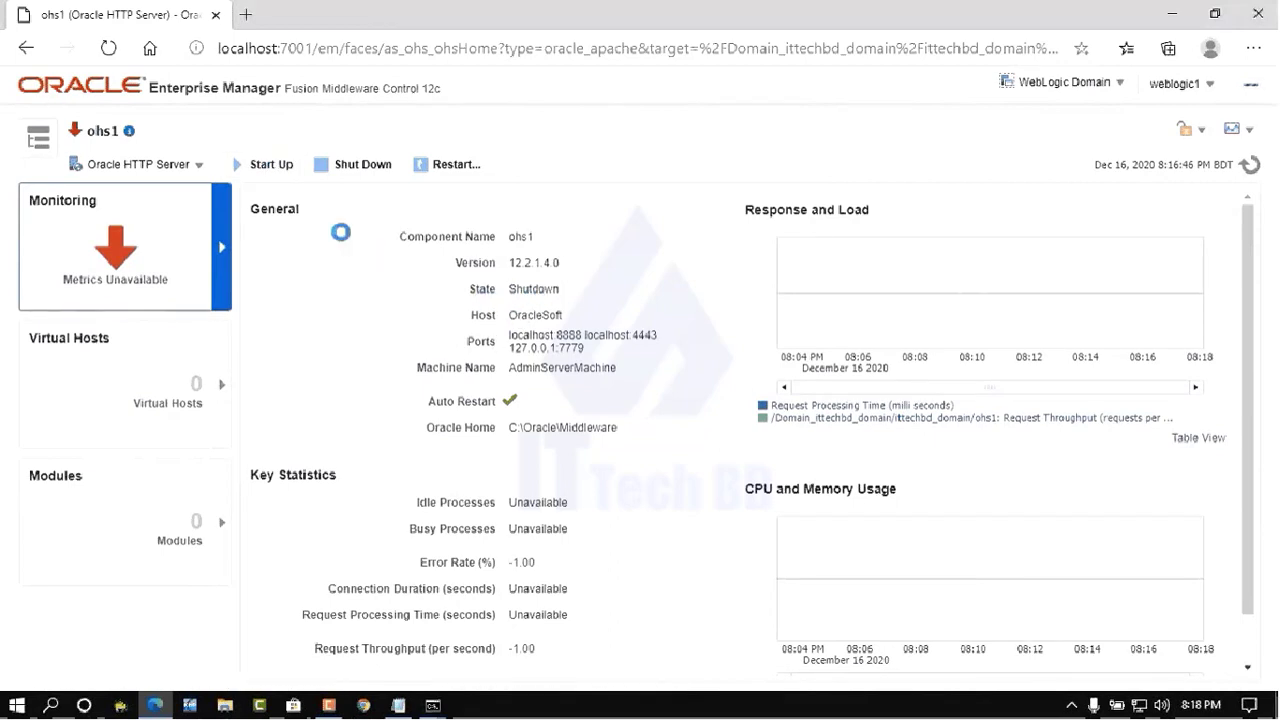
click(280, 170)
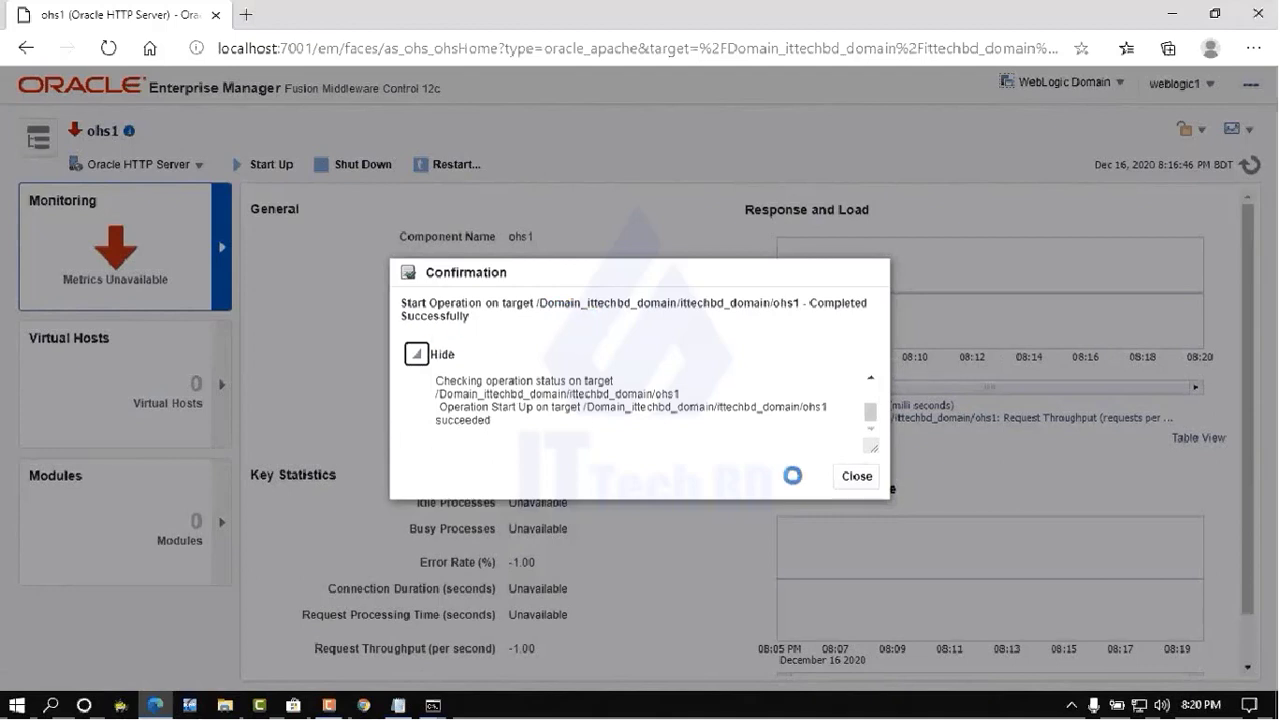
click(857, 476)
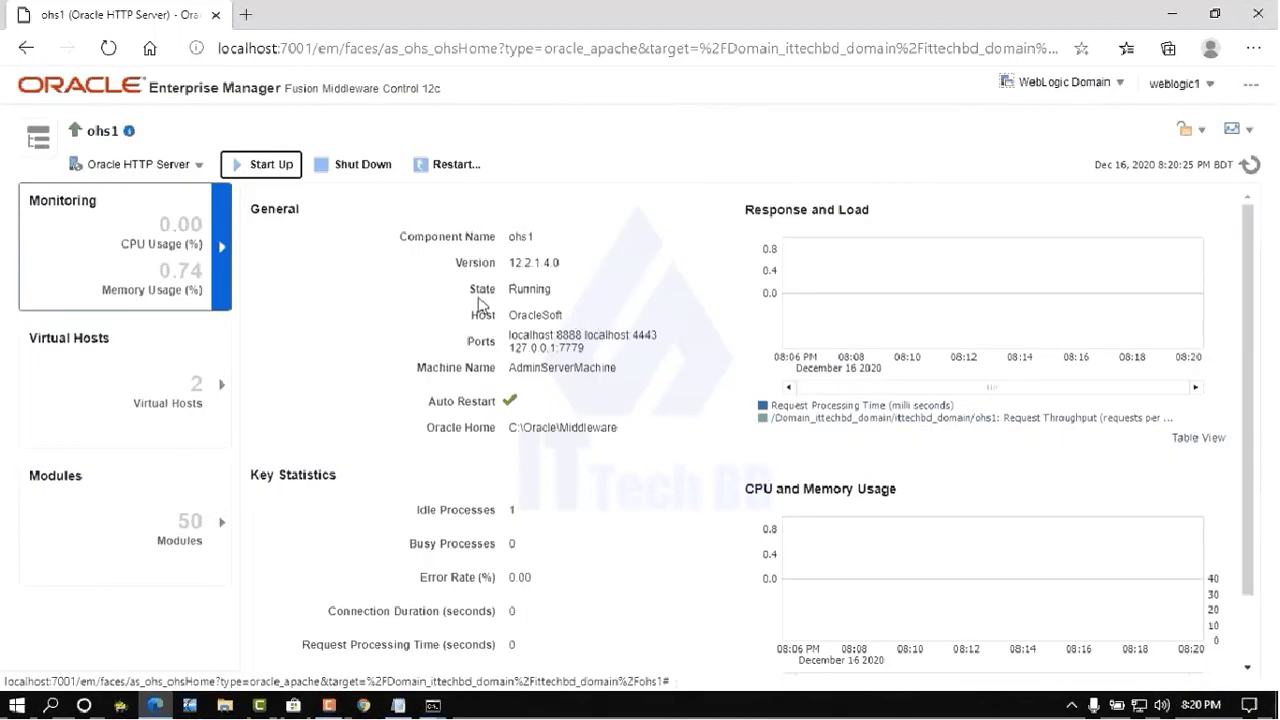
double_click(538, 289)
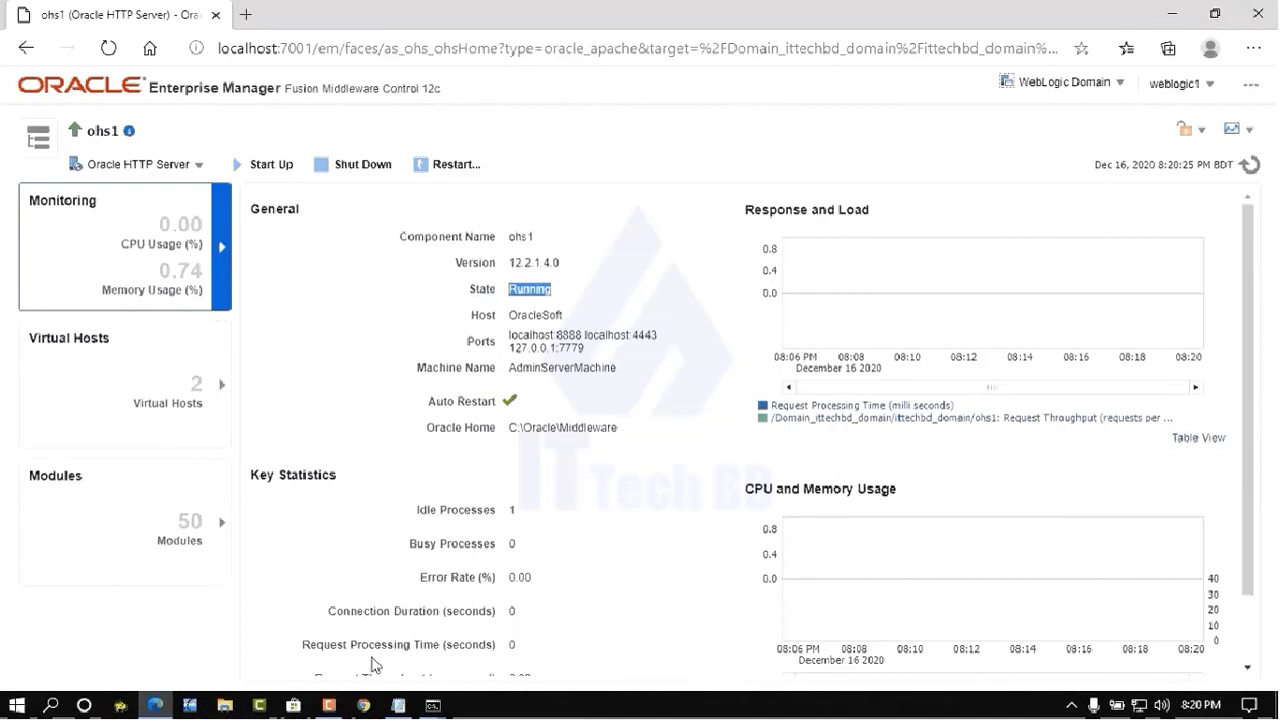
Find Step -4, on configuring Forms by editing forms.conf, in the Configure Oracle Forms 12c Part-1.txt notes in Notepad.
click(398, 706)
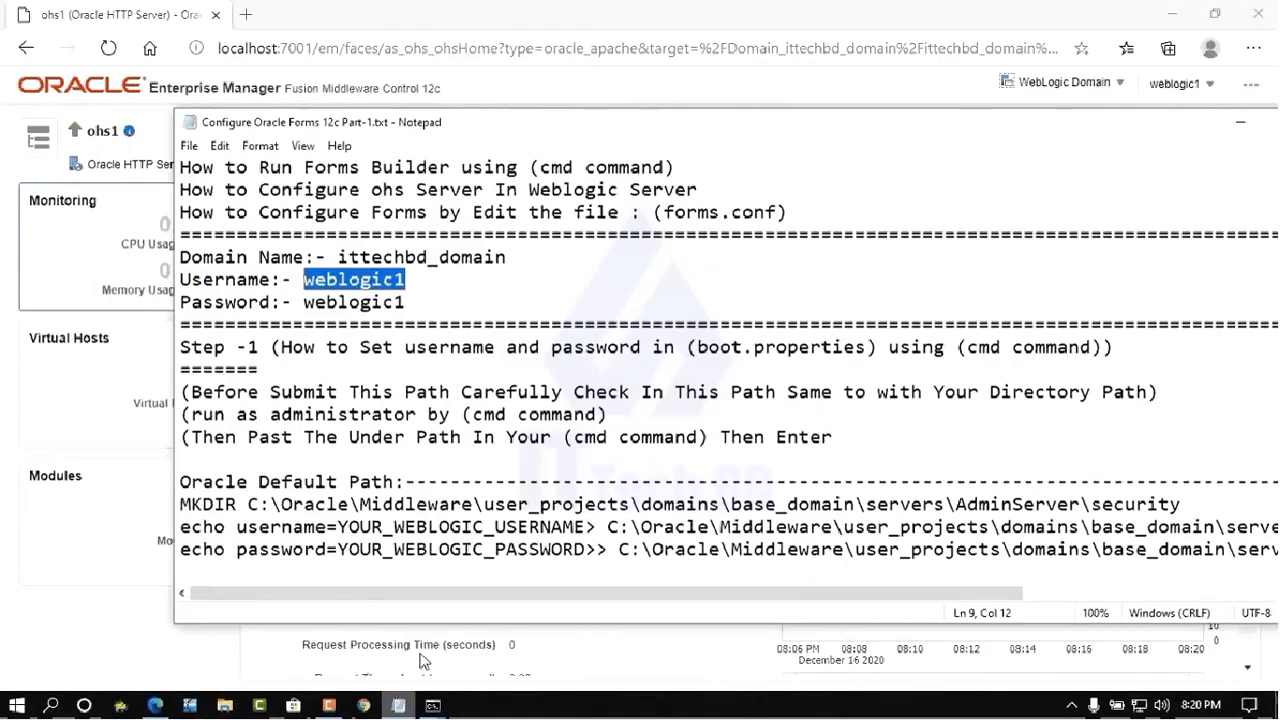
scroll(490, 372, down, 1)
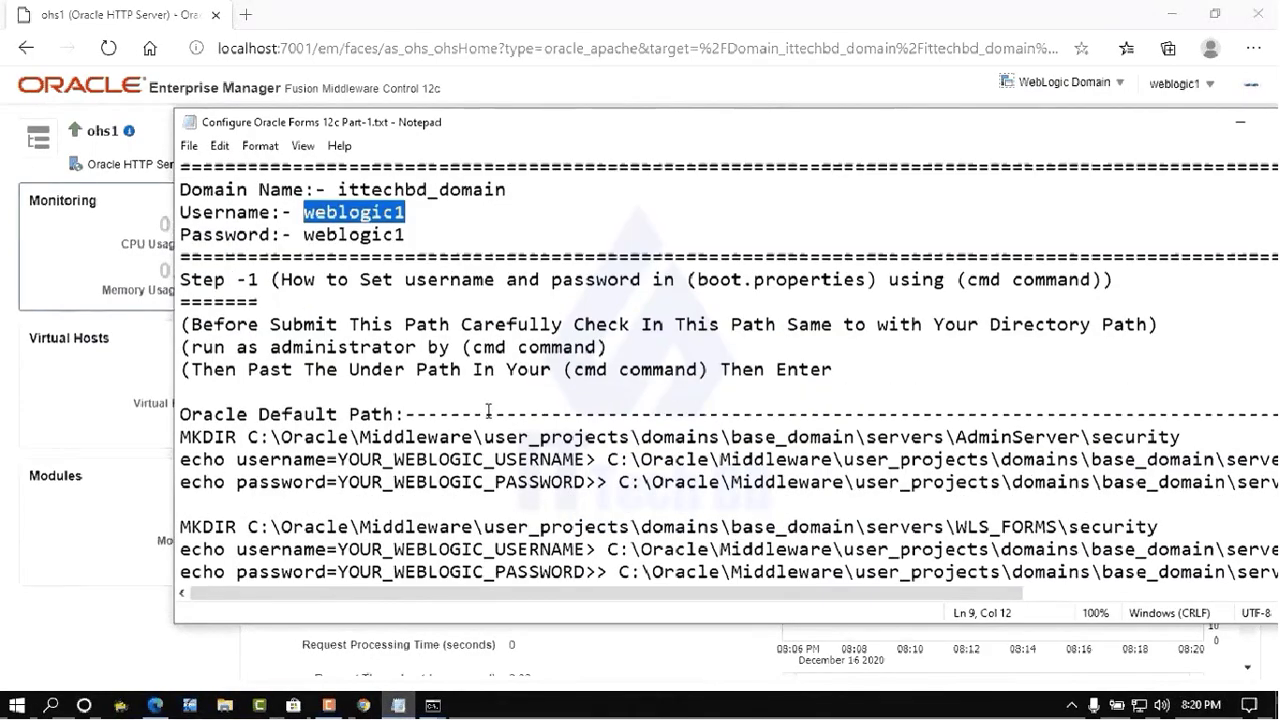
scroll(455, 358, down, 4)
scroll(450, 365, up, 6)
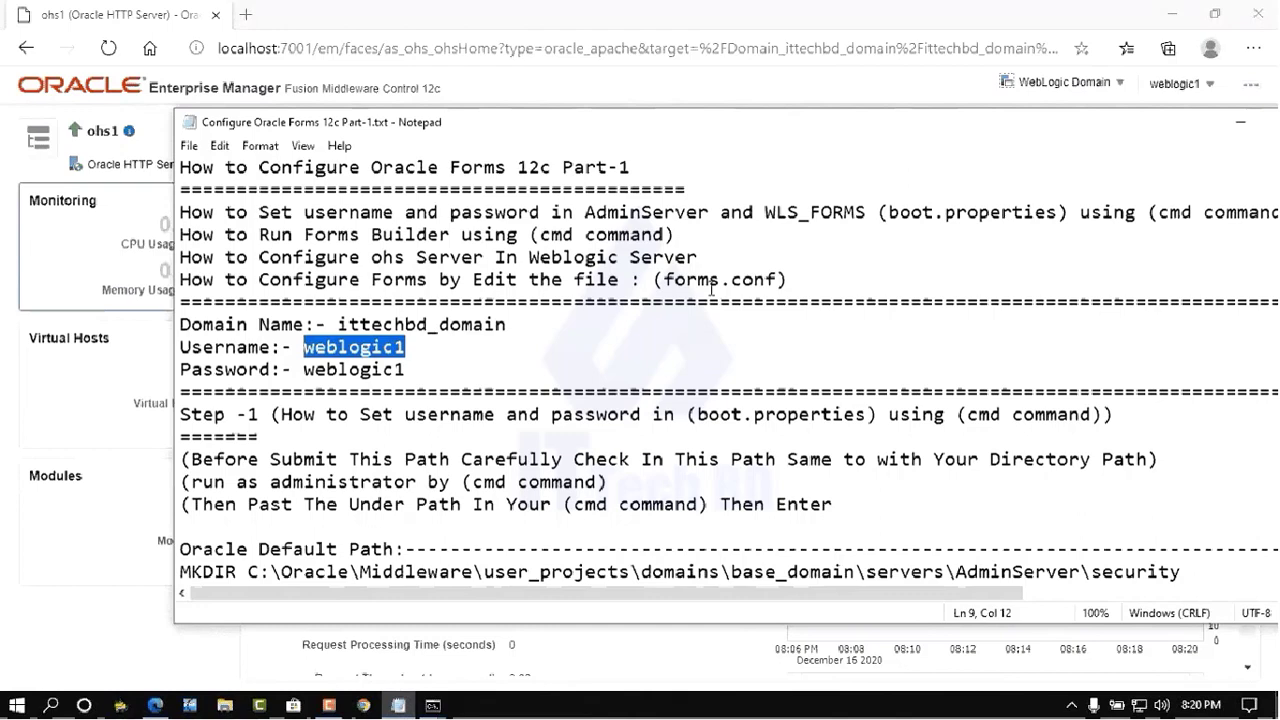
drag(790, 281, 178, 280)
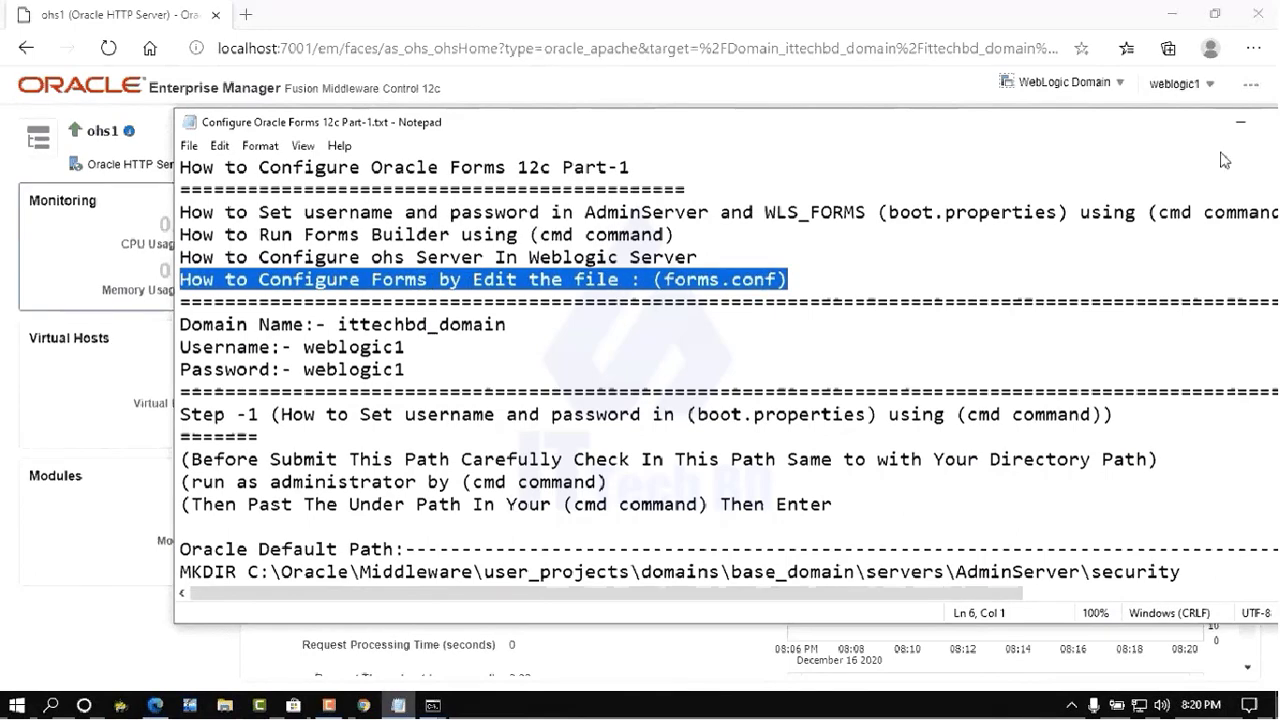
scroll(854, 289, down, 11)
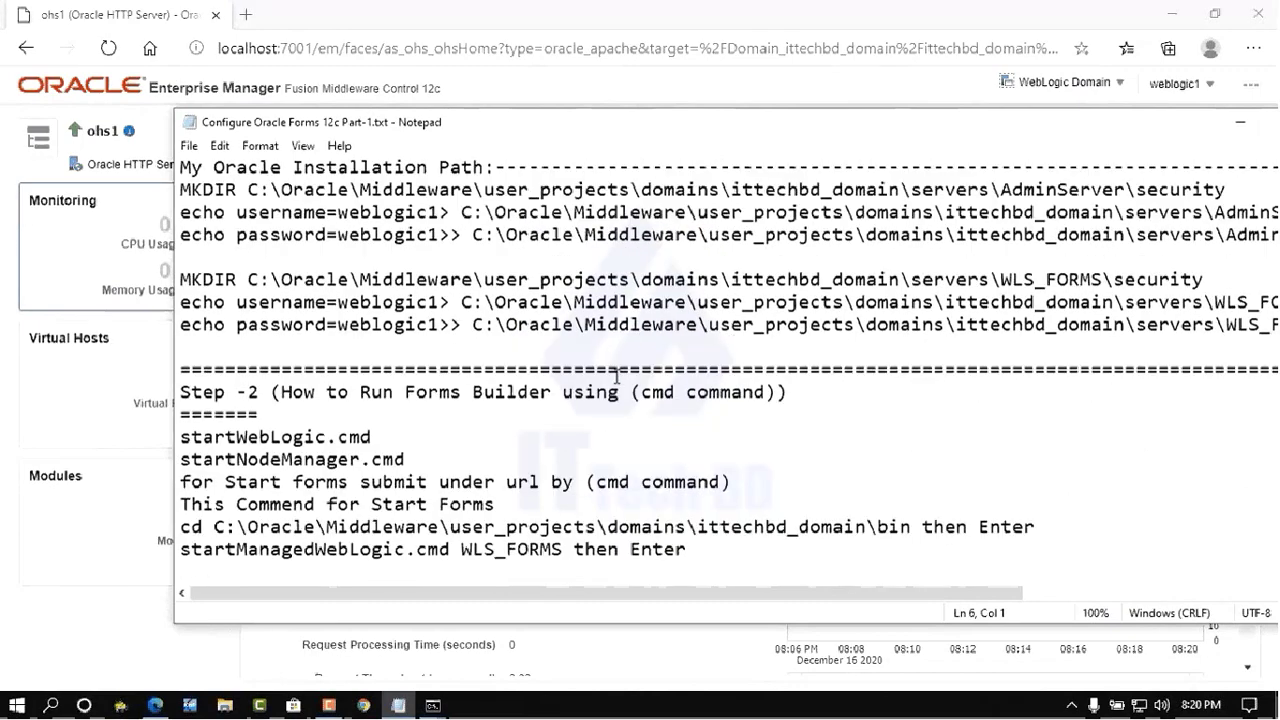
scroll(645, 365, down, 3)
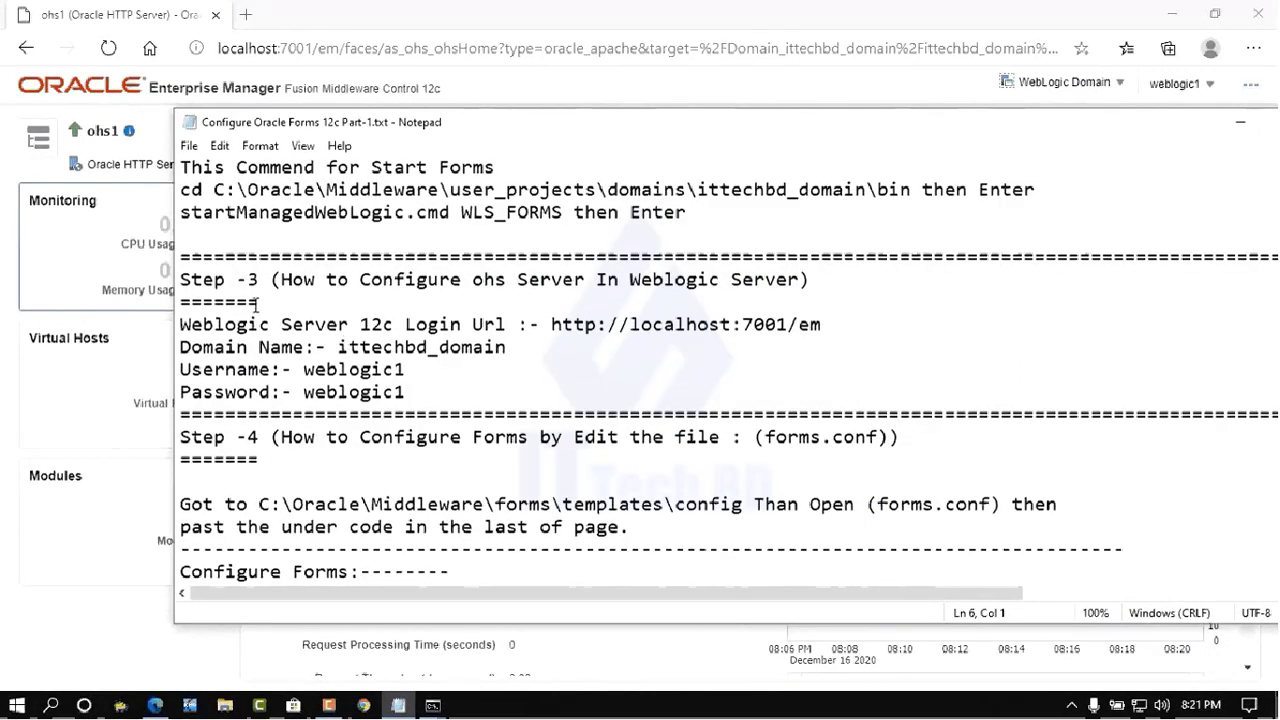
scroll(388, 338, down, 3)
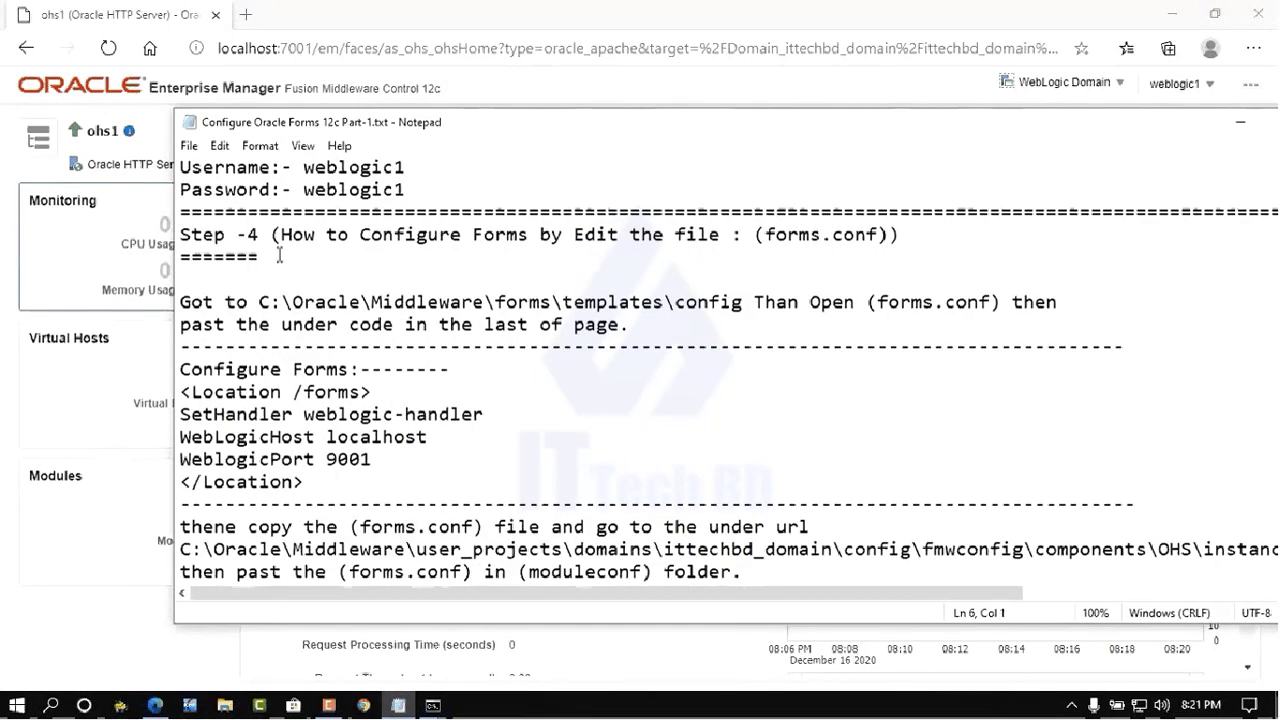
drag(270, 232, 180, 234)
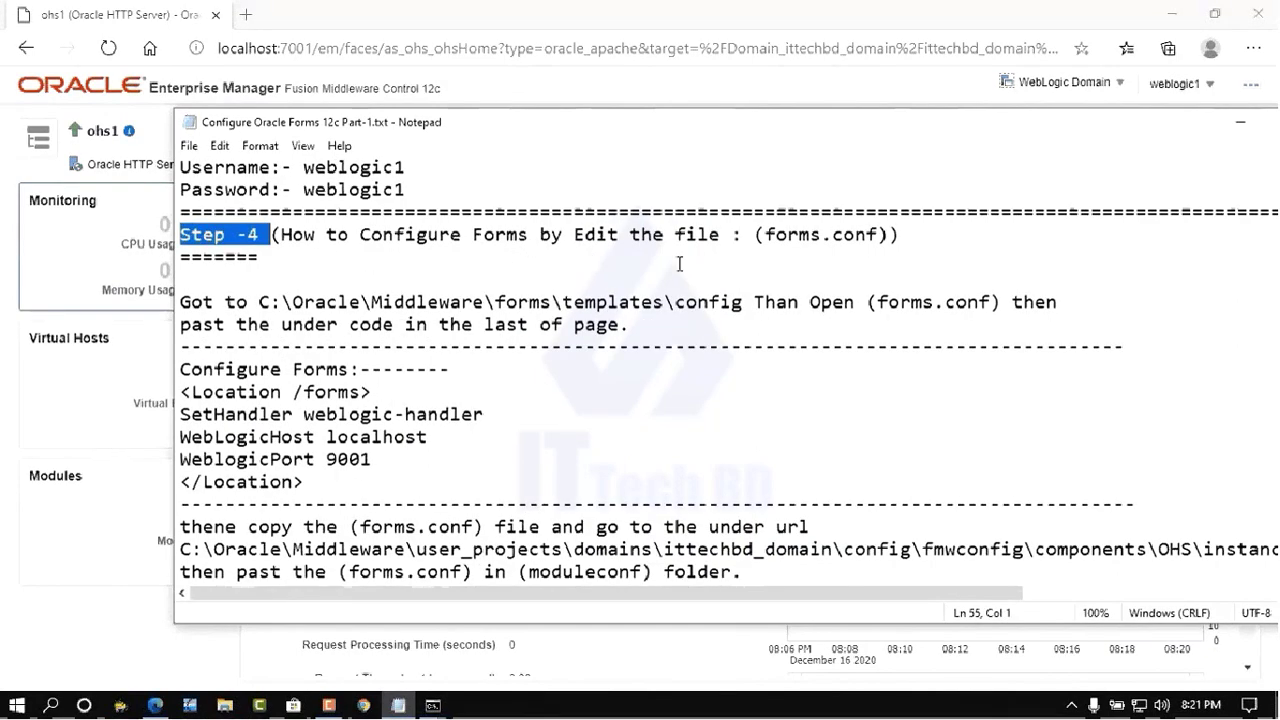
drag(883, 234, 766, 234)
Review the Step -4 template folder path C:\Oracle\Middleware\forms\templates\config and the Location /forms code block for forms.conf.
click(404, 324)
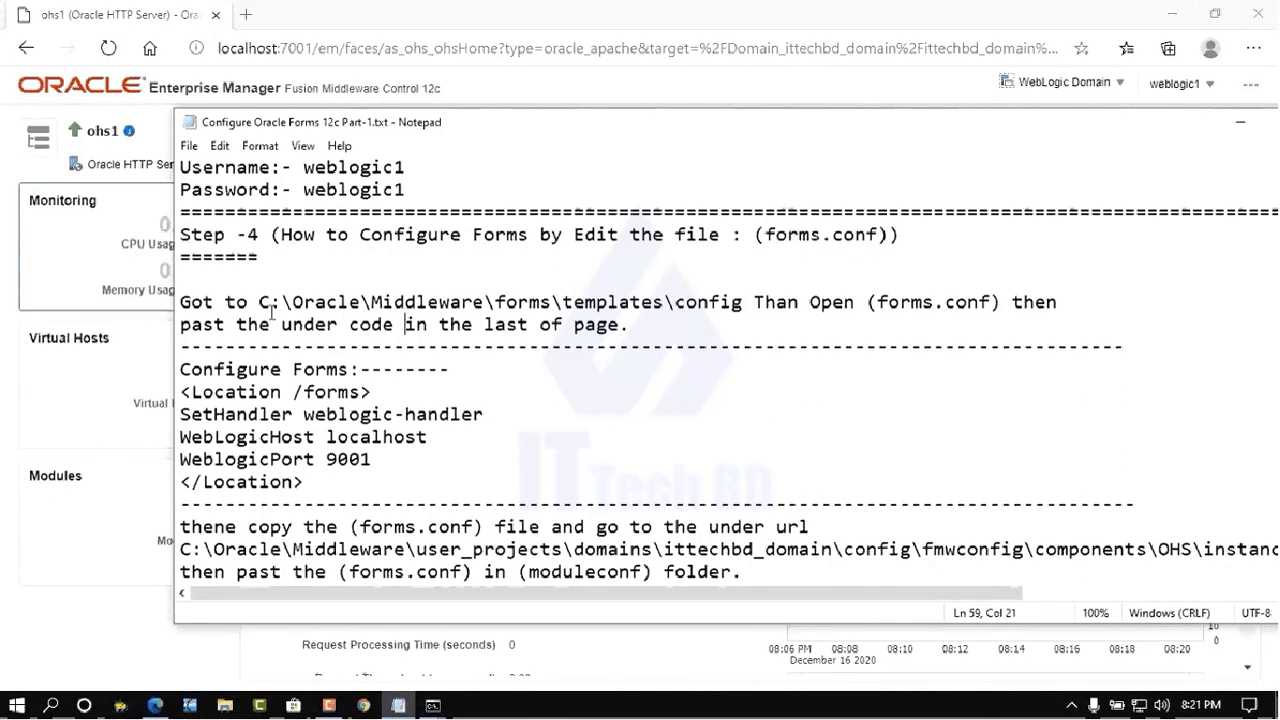
click(338, 300)
click(440, 301)
drag(506, 302, 551, 302)
drag(666, 302, 563, 302)
drag(752, 302, 700, 302)
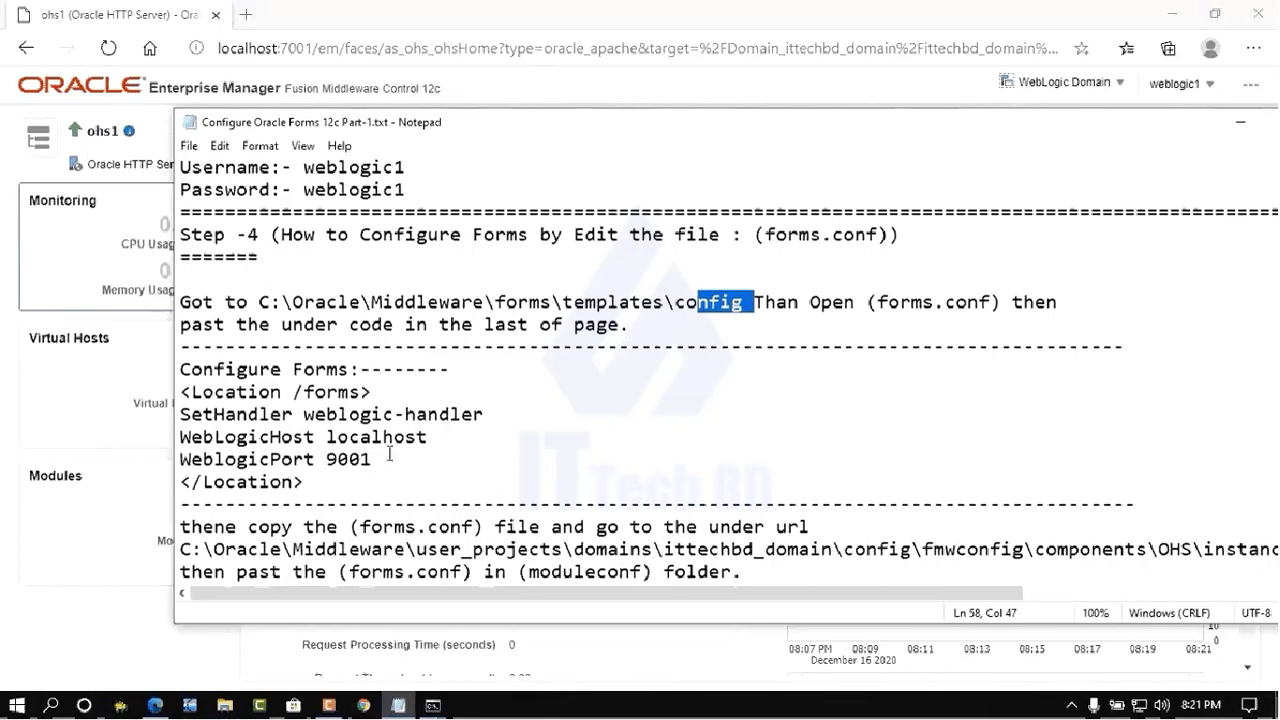
drag(314, 481, 177, 370)
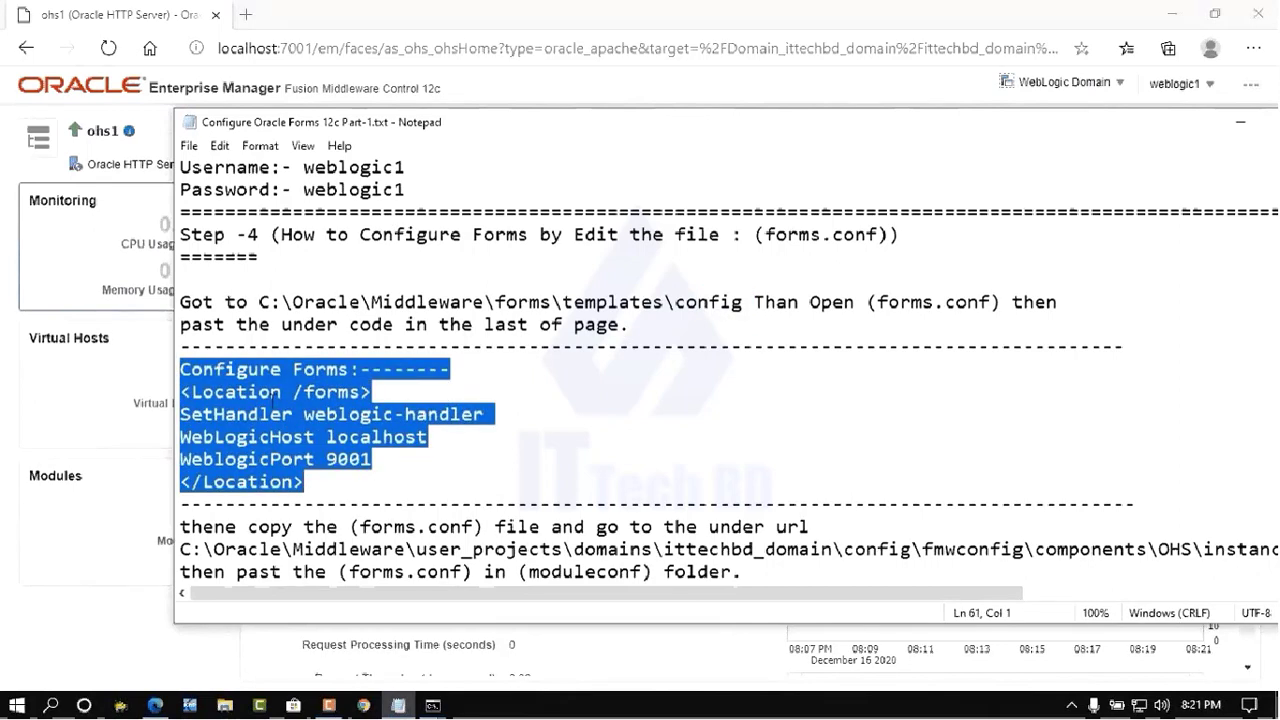
click(630, 302)
click(738, 302)
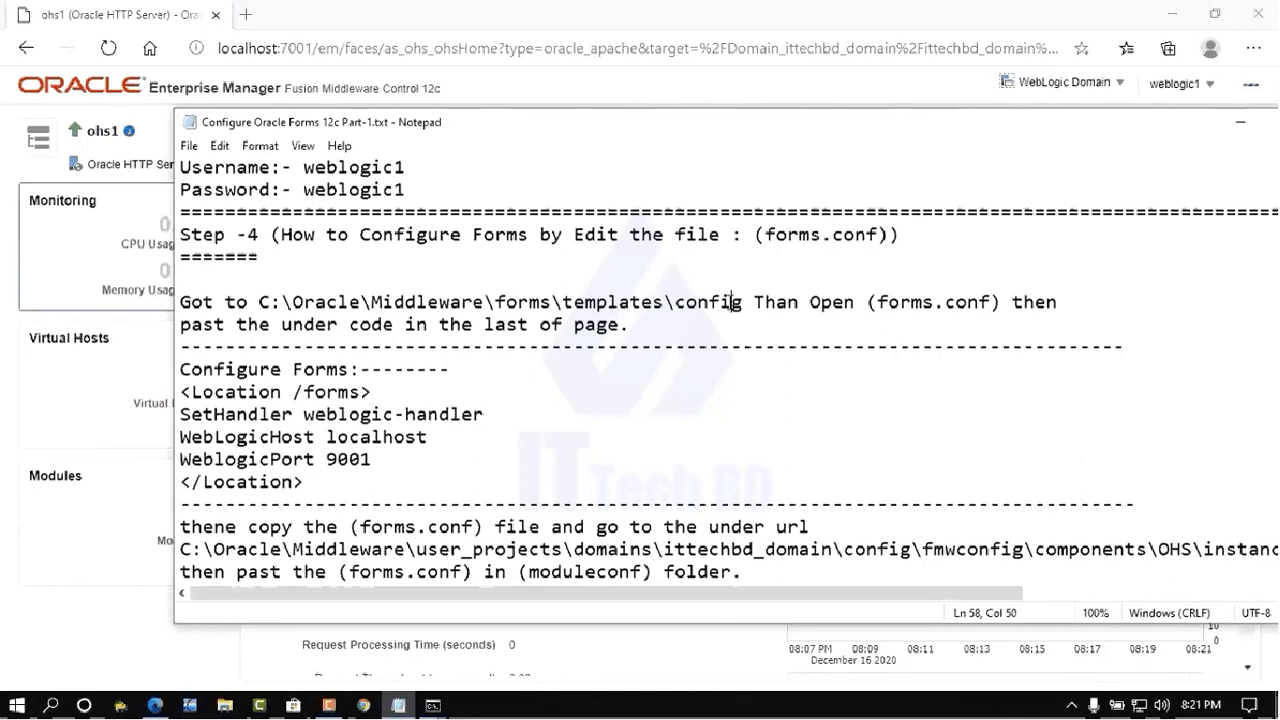
Minimize the notes and the Enterprise Manager browser window, and open File Explorer at This PC.
click(1240, 121)
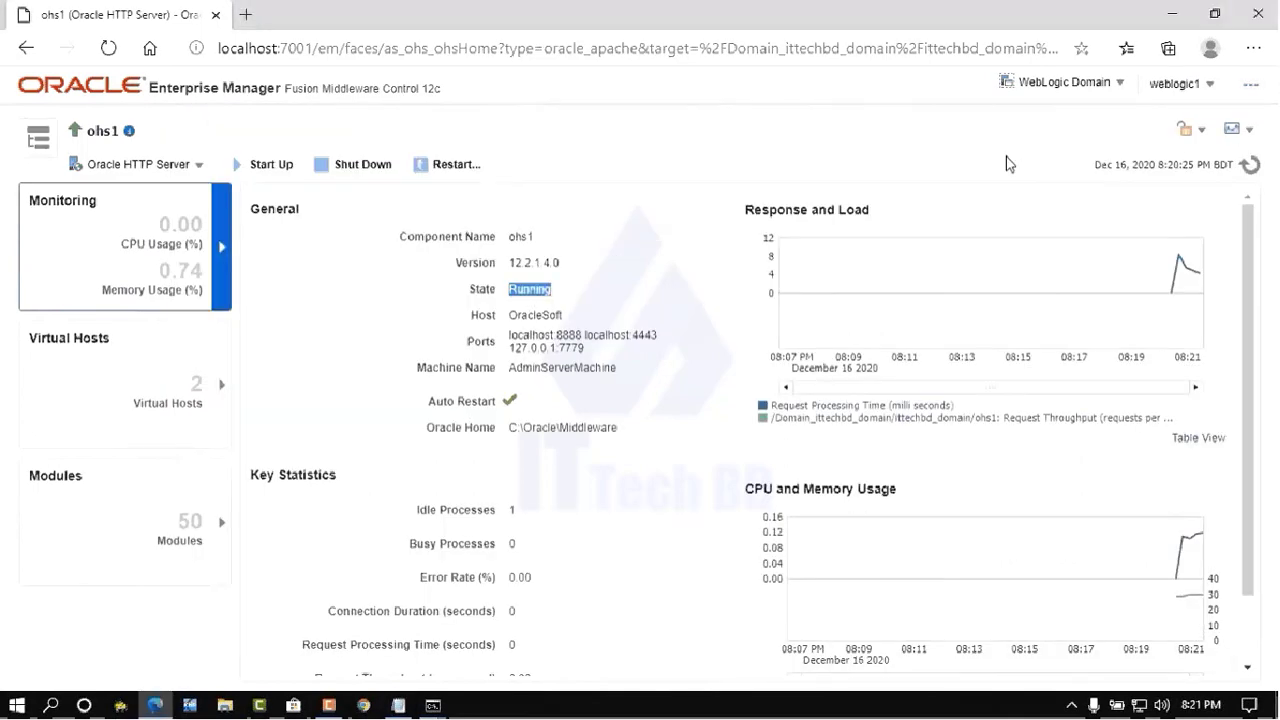
click(1171, 14)
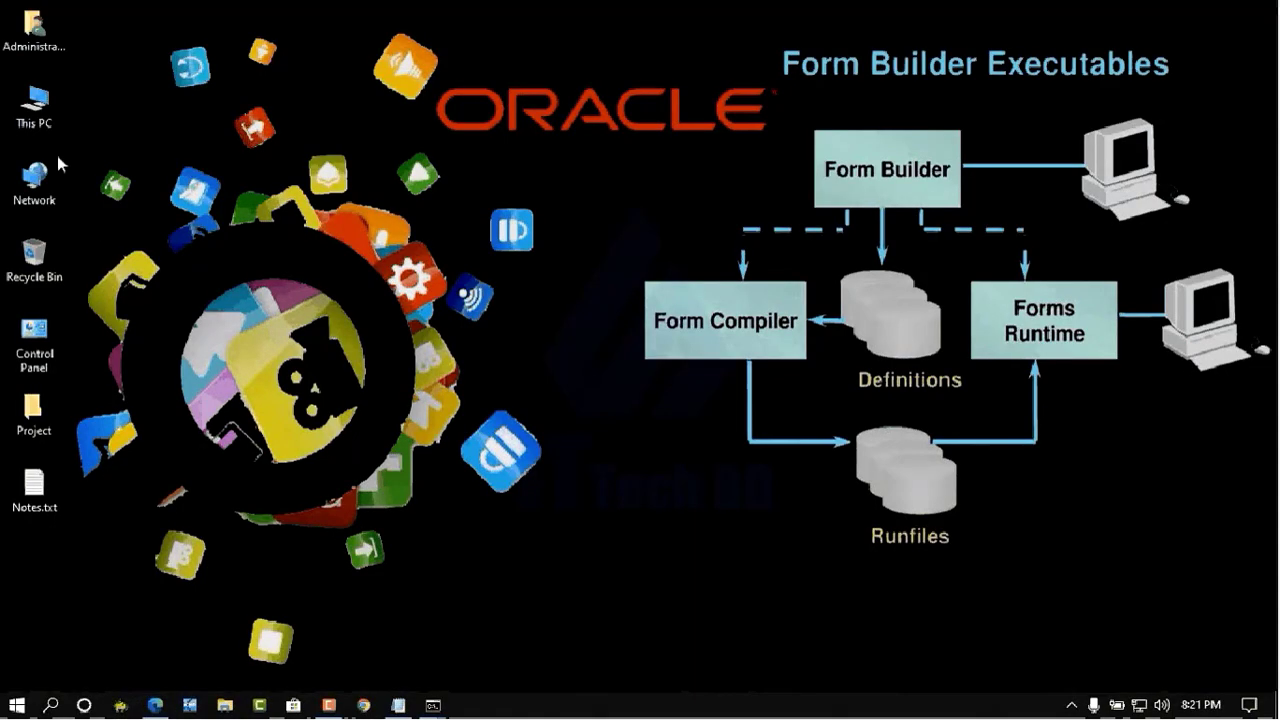
click(36, 108)
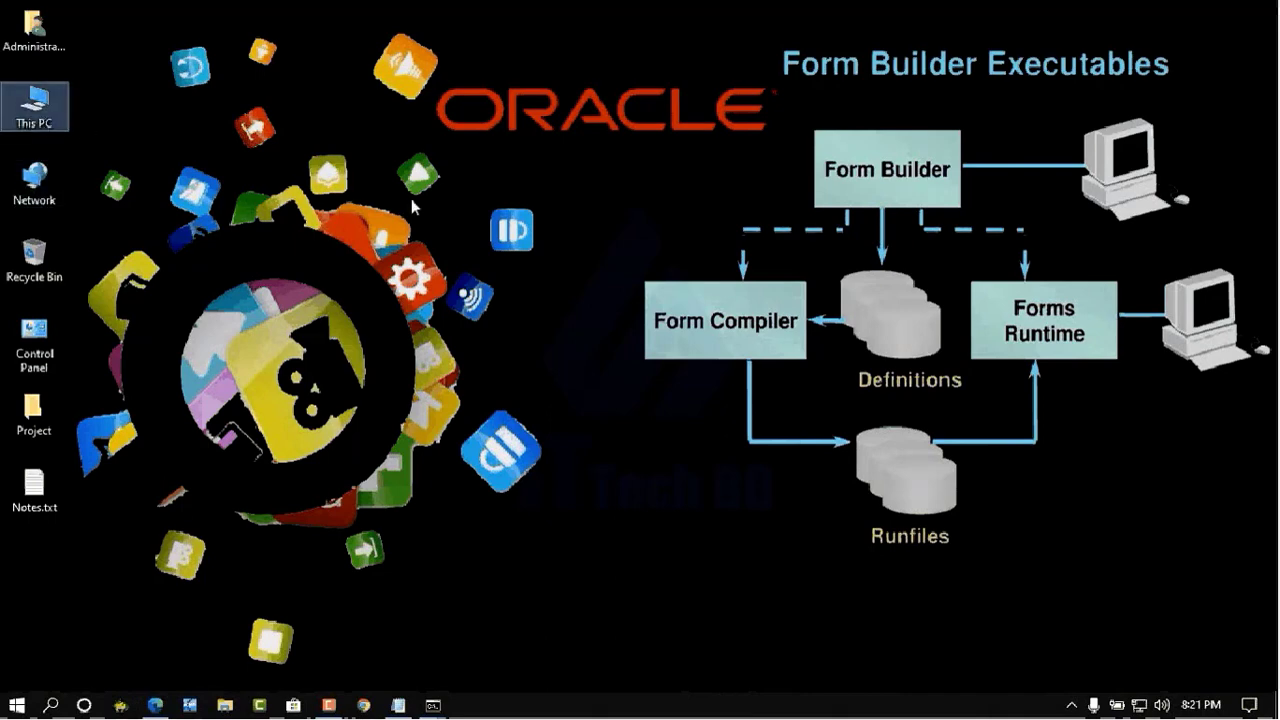
click(404, 257)
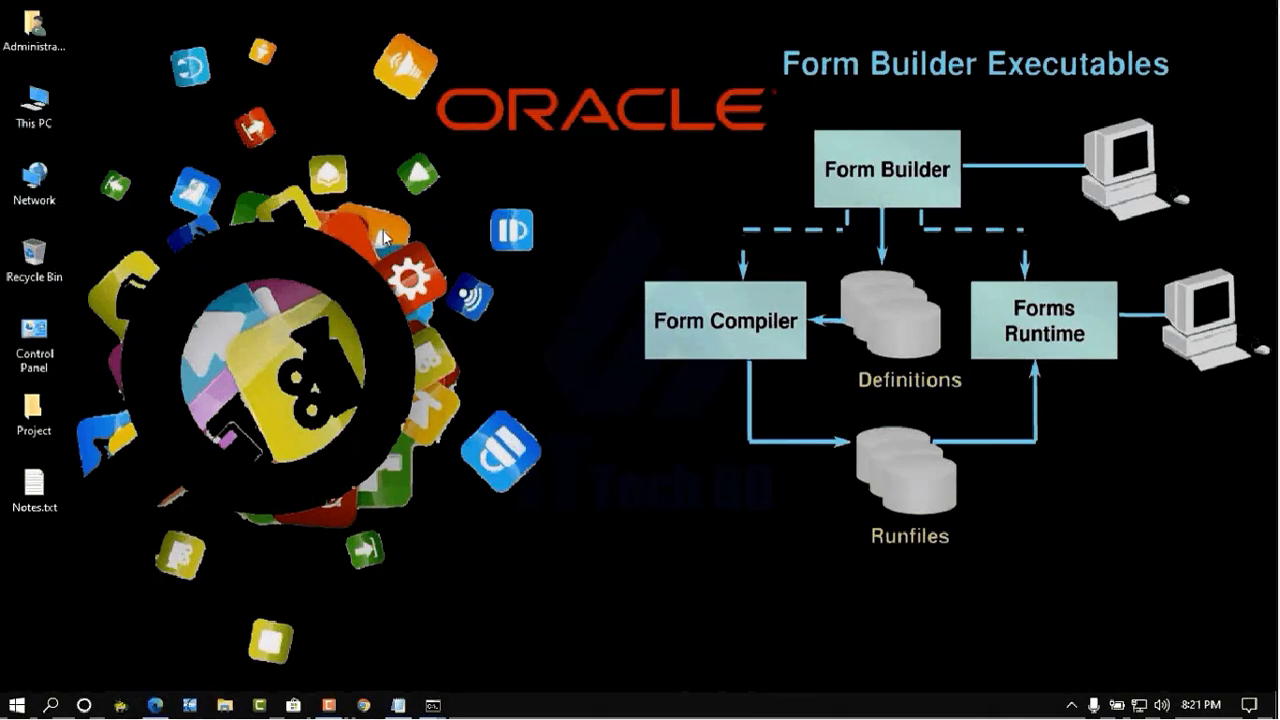
key(super+e)
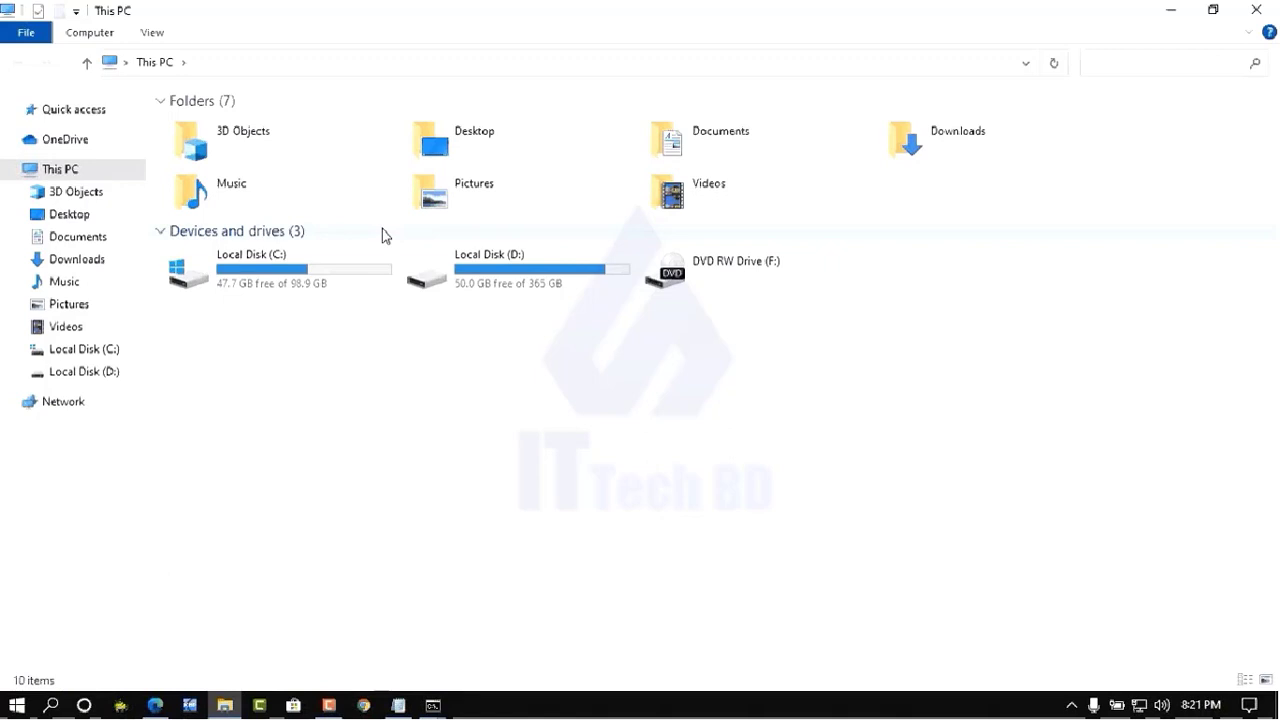
Go to the folder C:\Oracle\Middleware\forms\templates\config and select the forms.conf file.
double_click(296, 266)
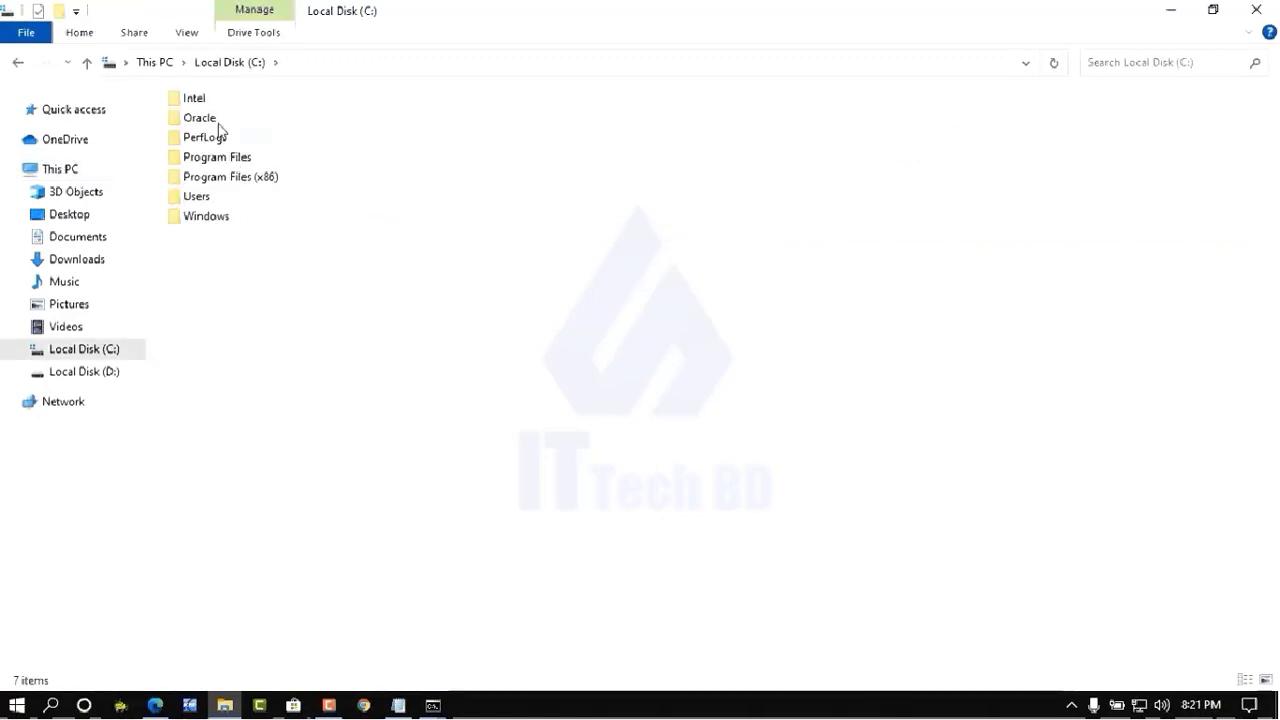
double_click(222, 120)
double_click(223, 140)
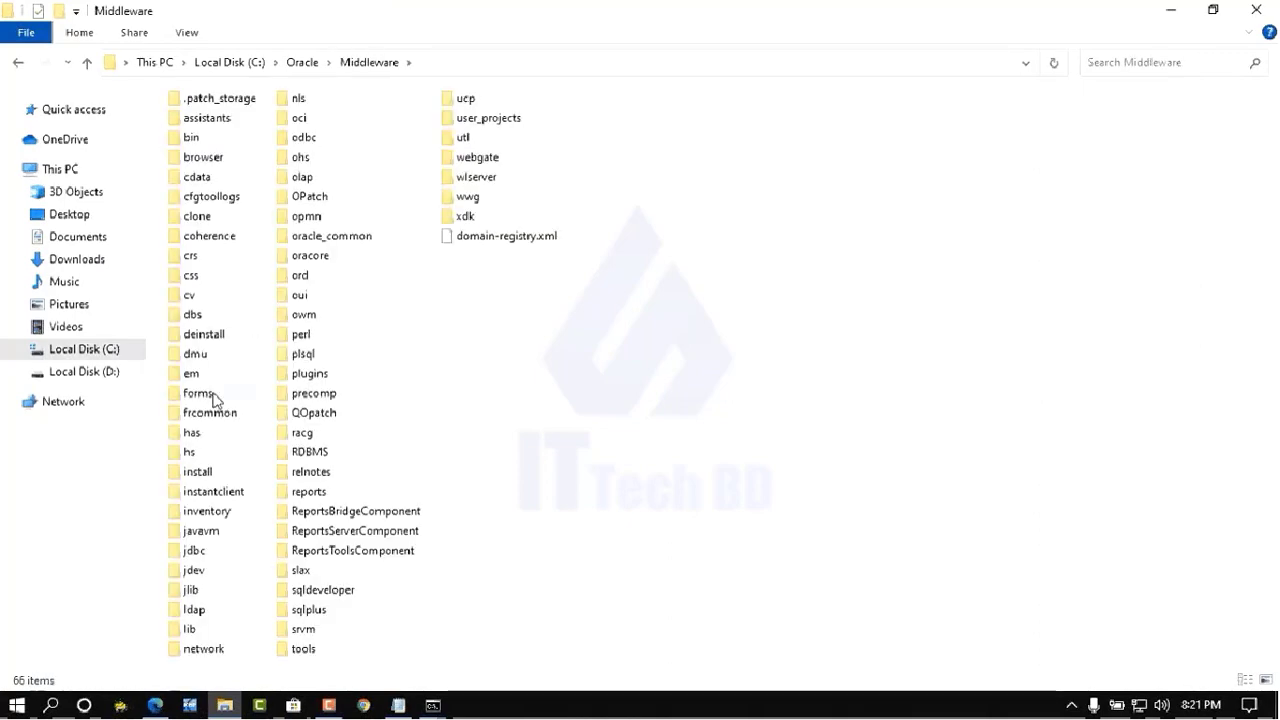
double_click(198, 393)
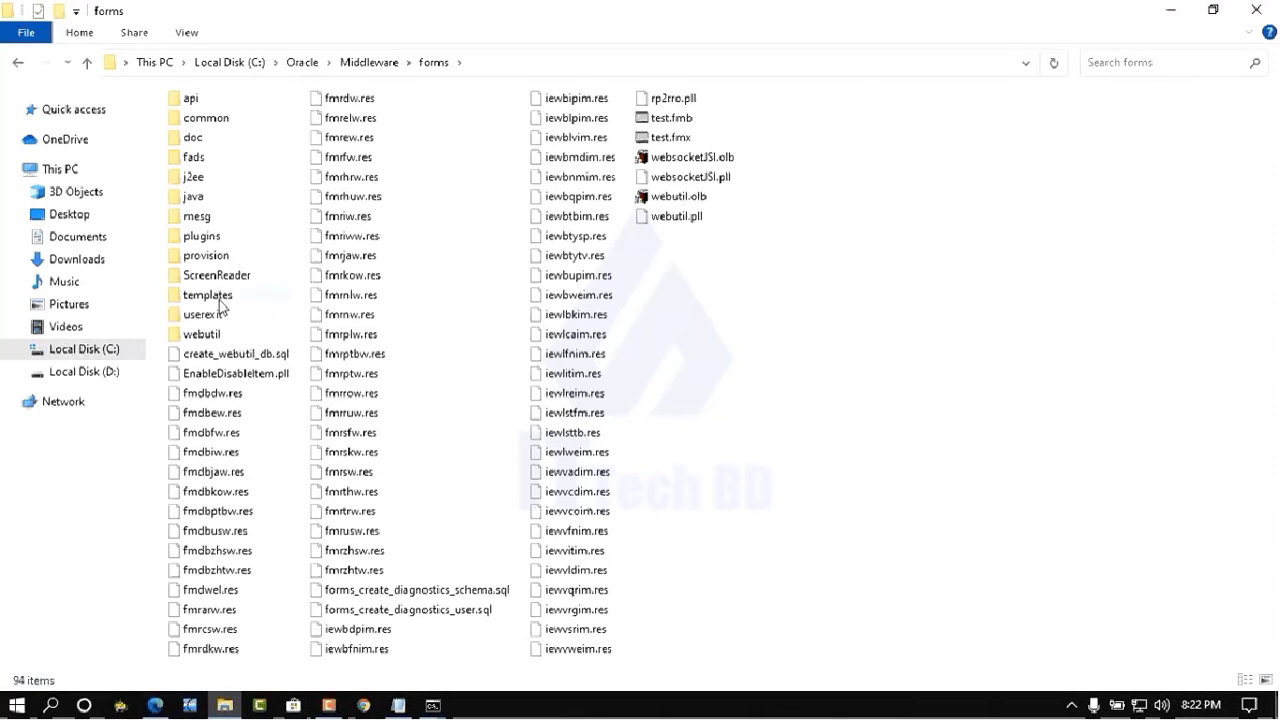
click(216, 300)
double_click(216, 300)
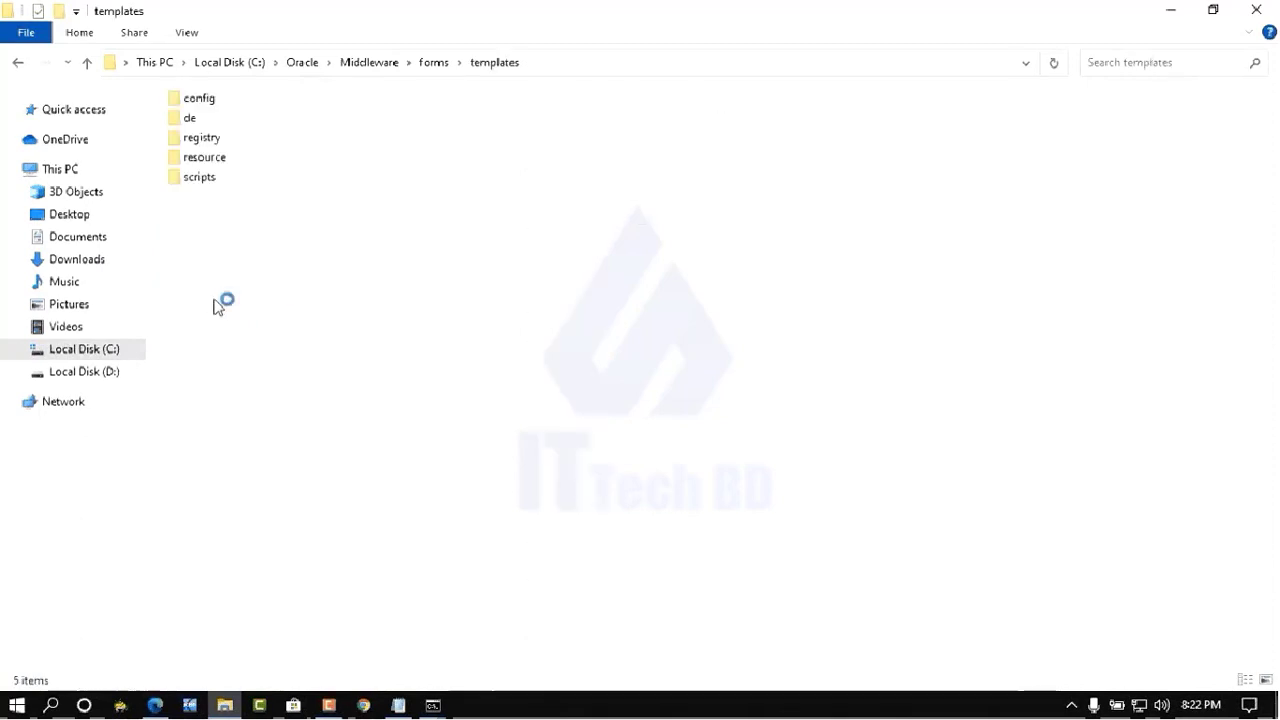
click(200, 100)
double_click(200, 100)
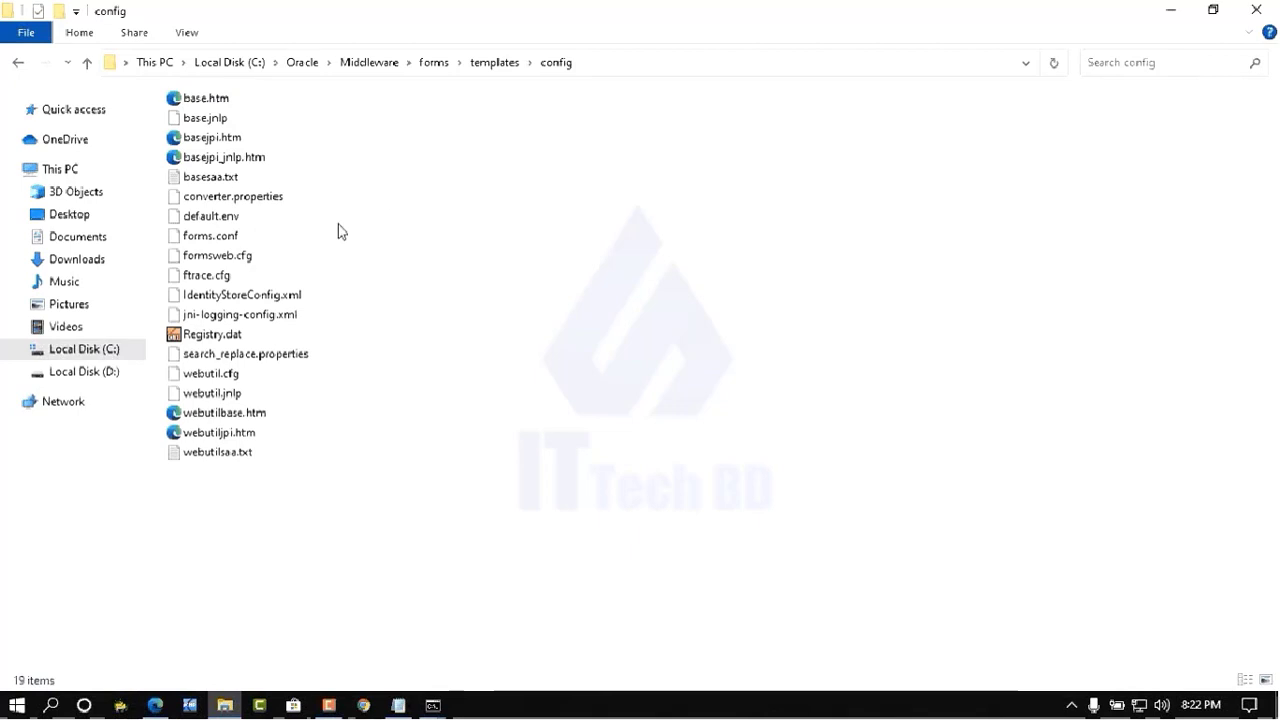
click(211, 240)
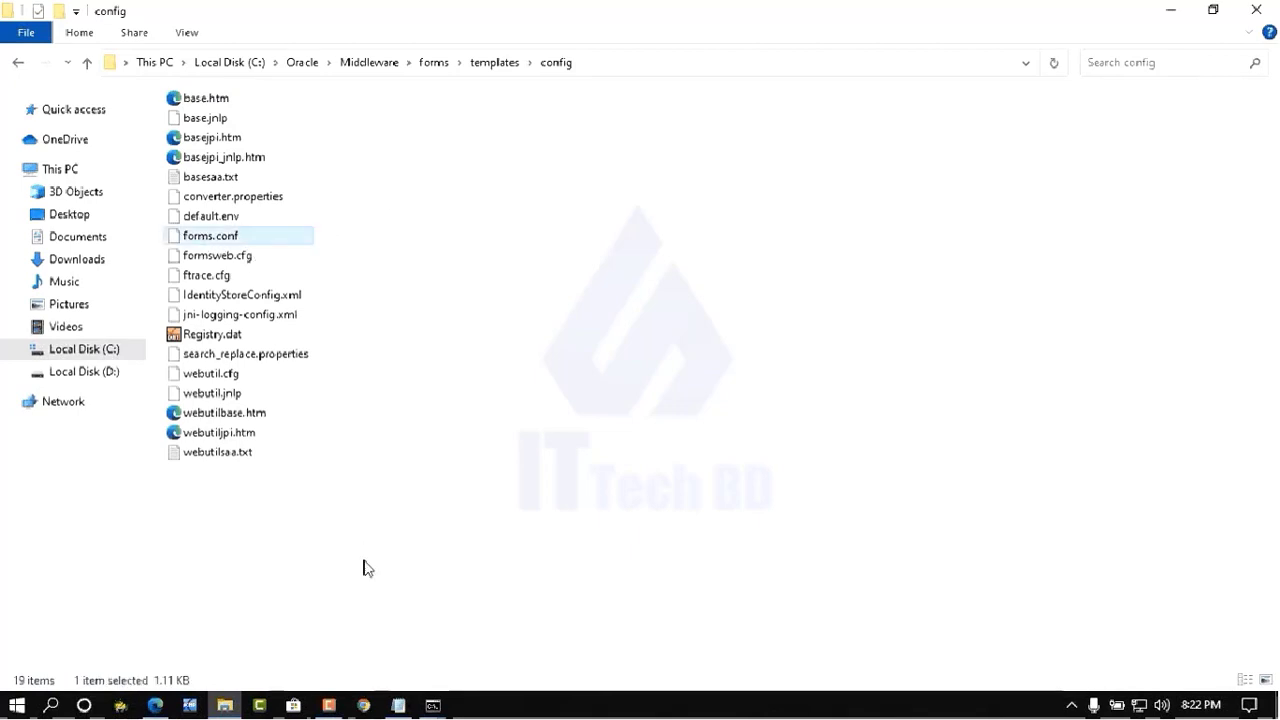
Copy the Location /forms code block with WebLogicHost localhost and WeblogicPort 9001 from the Step -4 notes, and put the notes away.
mouse_move(400, 708)
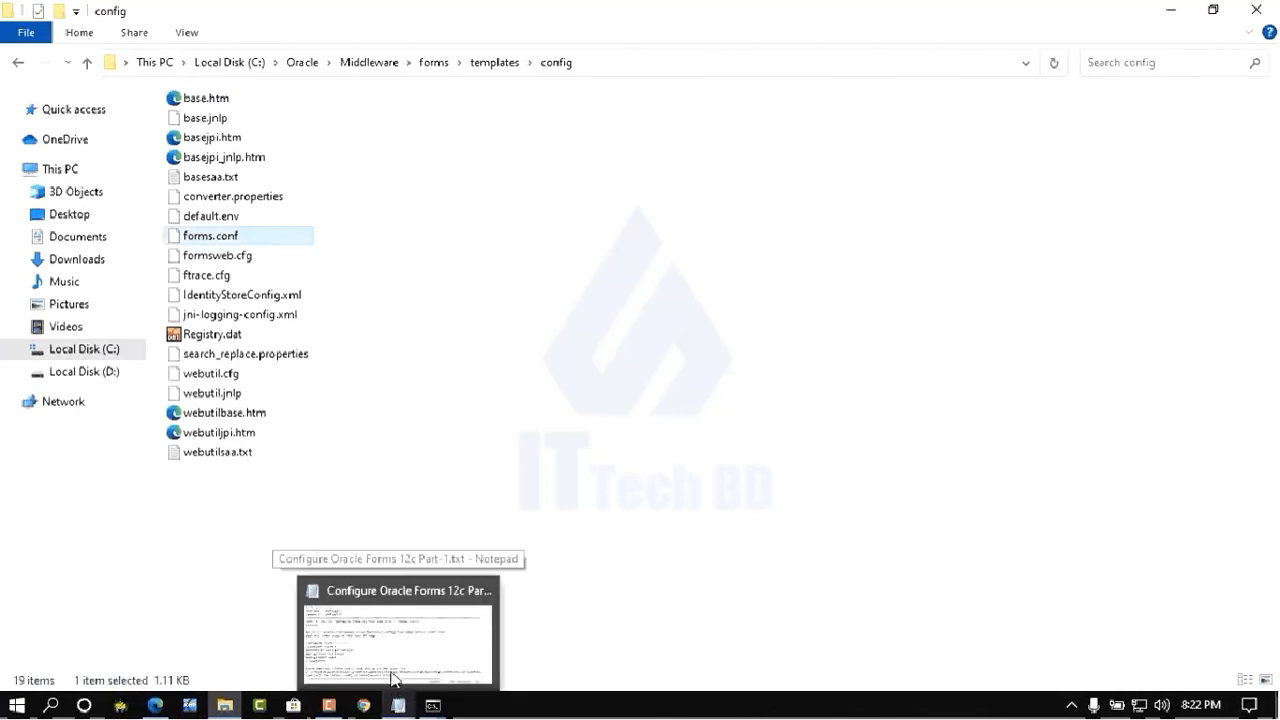
click(371, 649)
scroll(534, 437, down, 2)
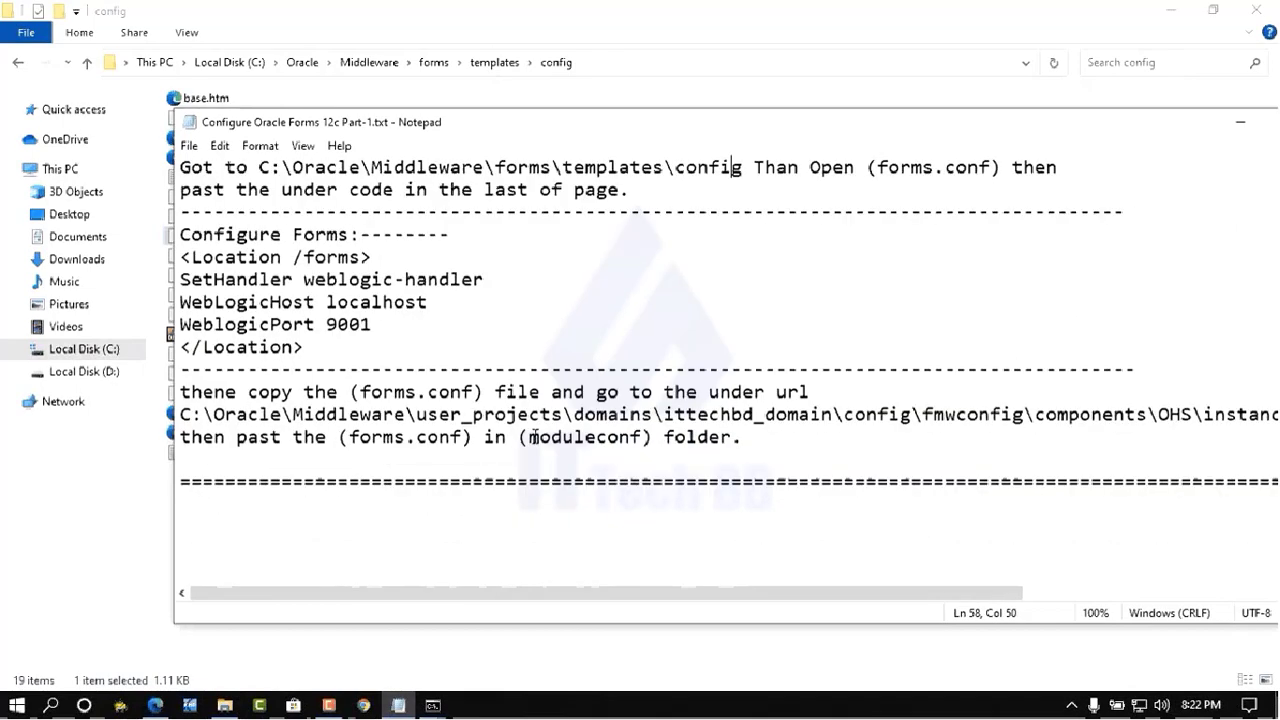
scroll(700, 443, up, 2)
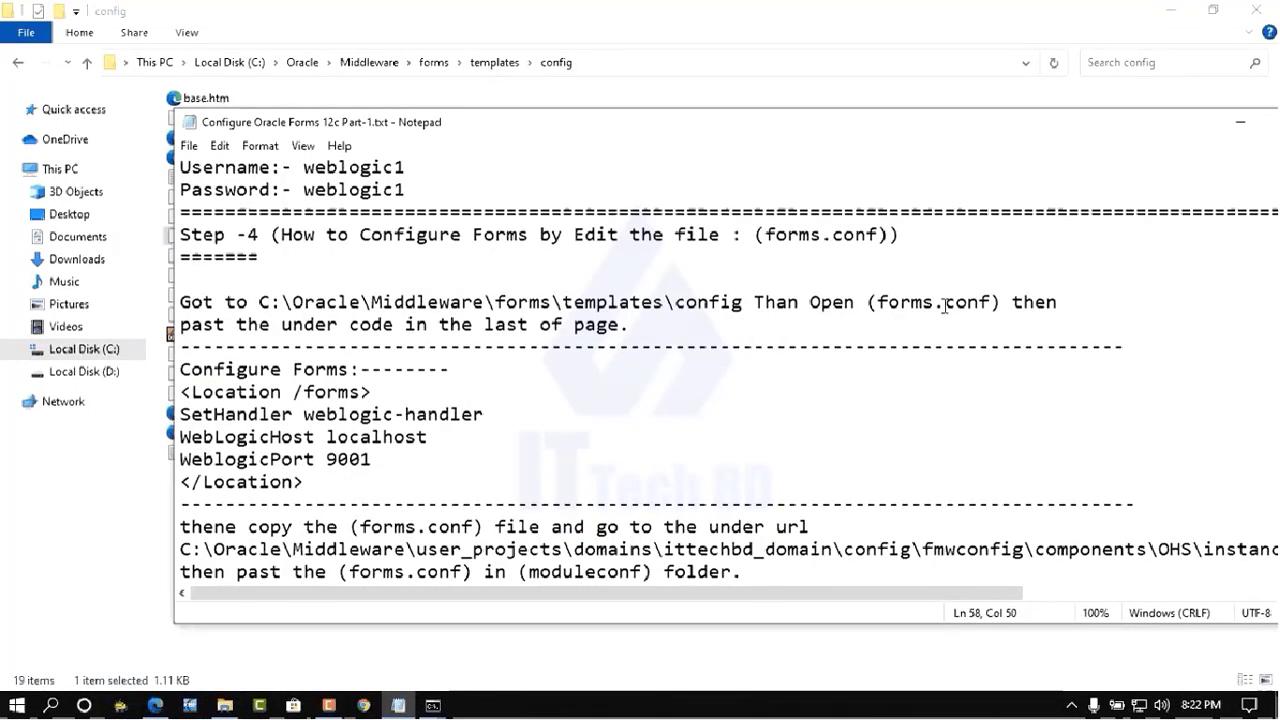
drag(603, 125, 686, 119)
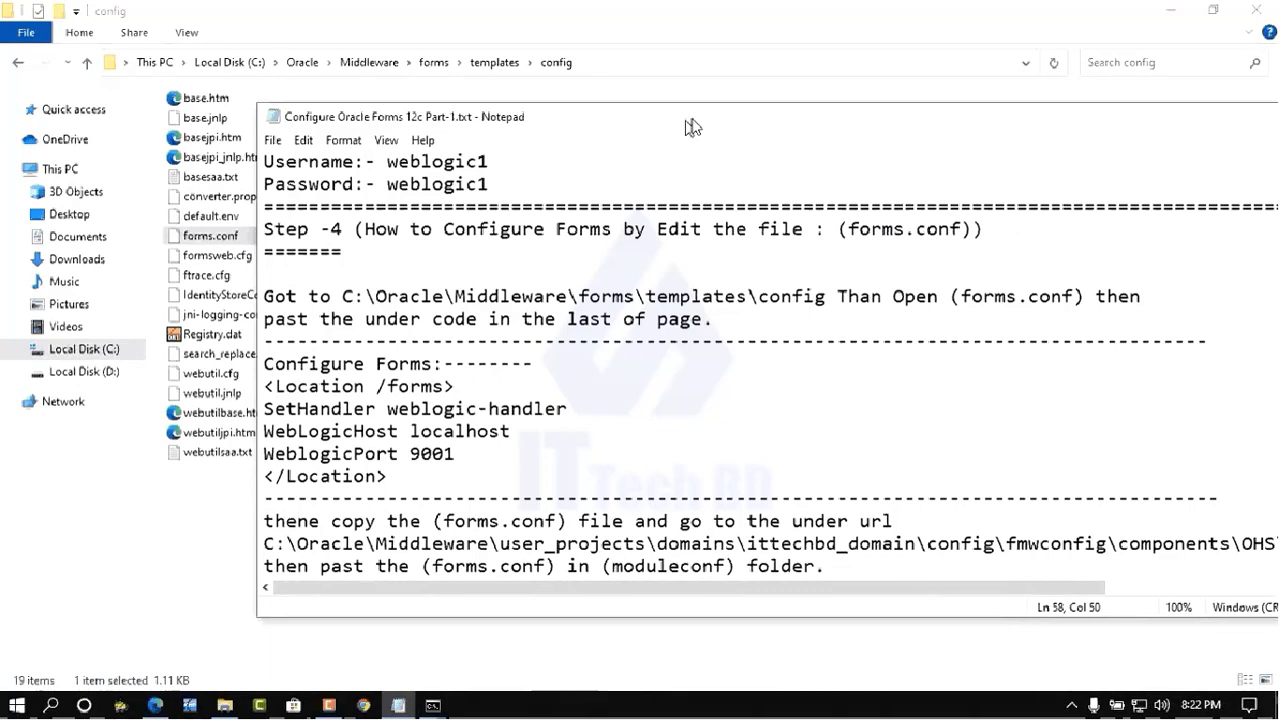
drag(693, 127, 723, 117)
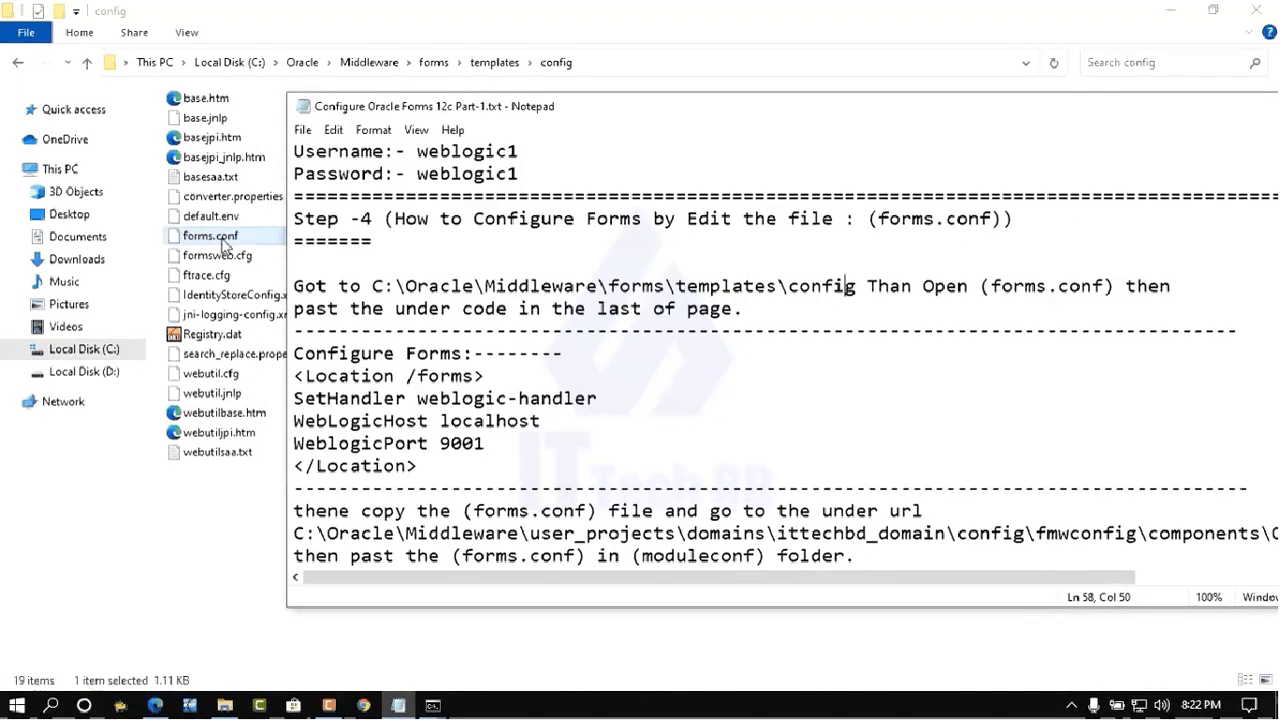
drag(417, 466, 295, 378)
right_click(387, 378)
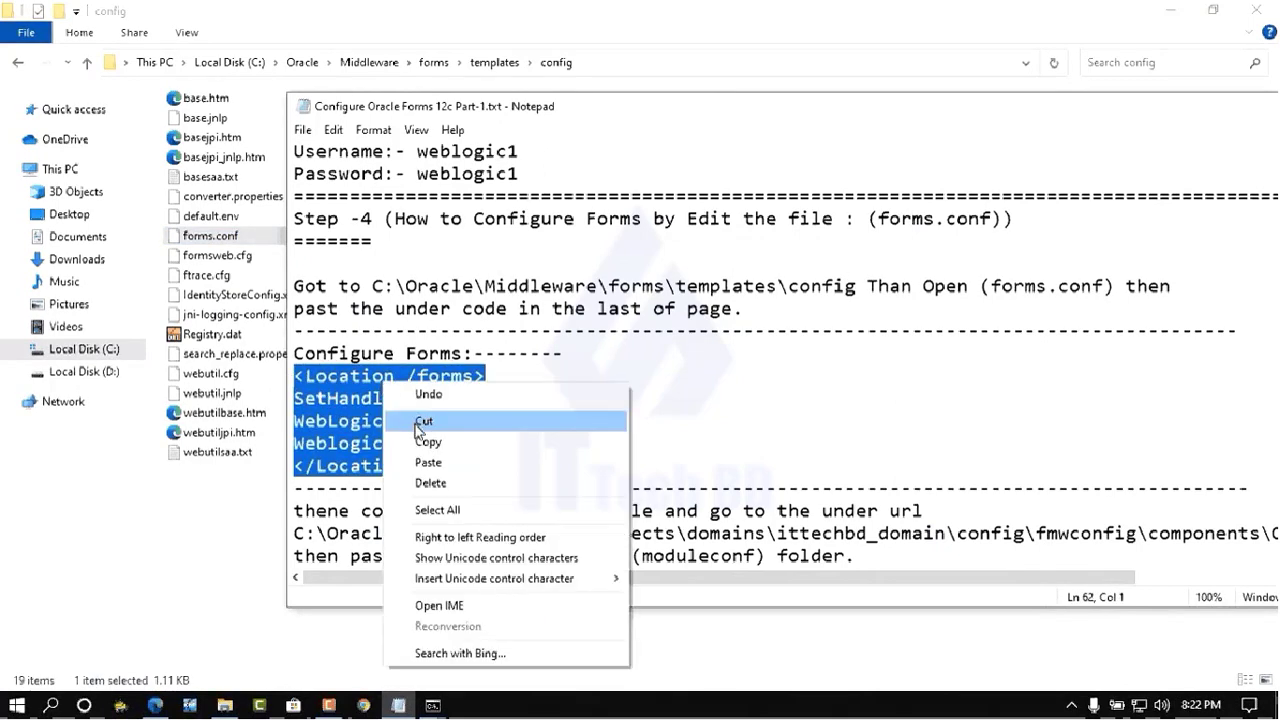
click(428, 440)
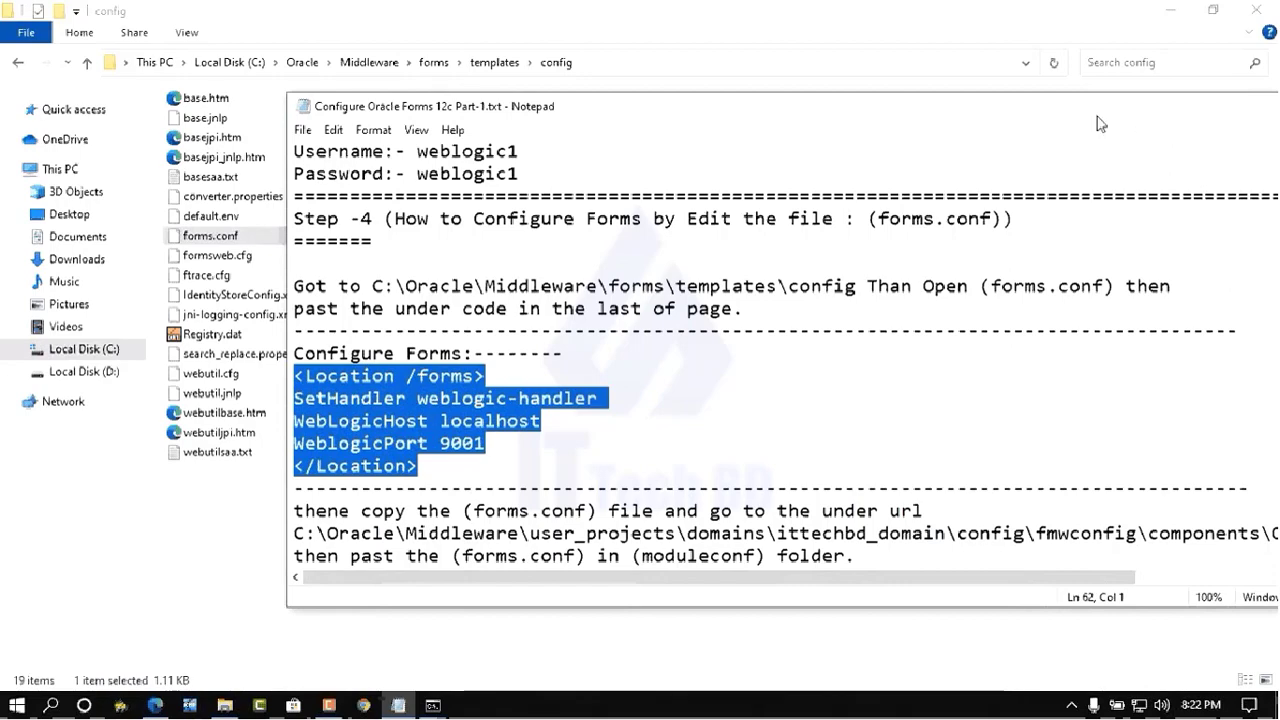
drag(1143, 112, 1066, 125)
click(1271, 127)
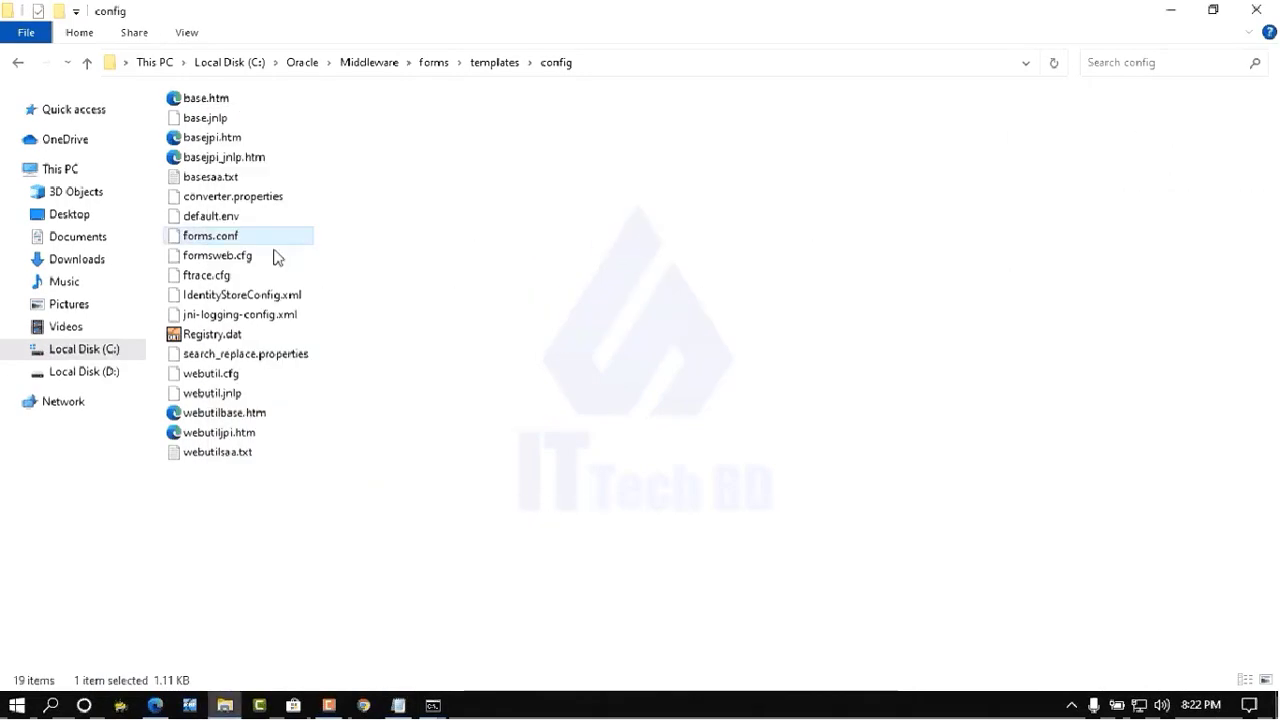
Open forms.conf with Notepad, without making it the default app for .conf files.
right_click(230, 243)
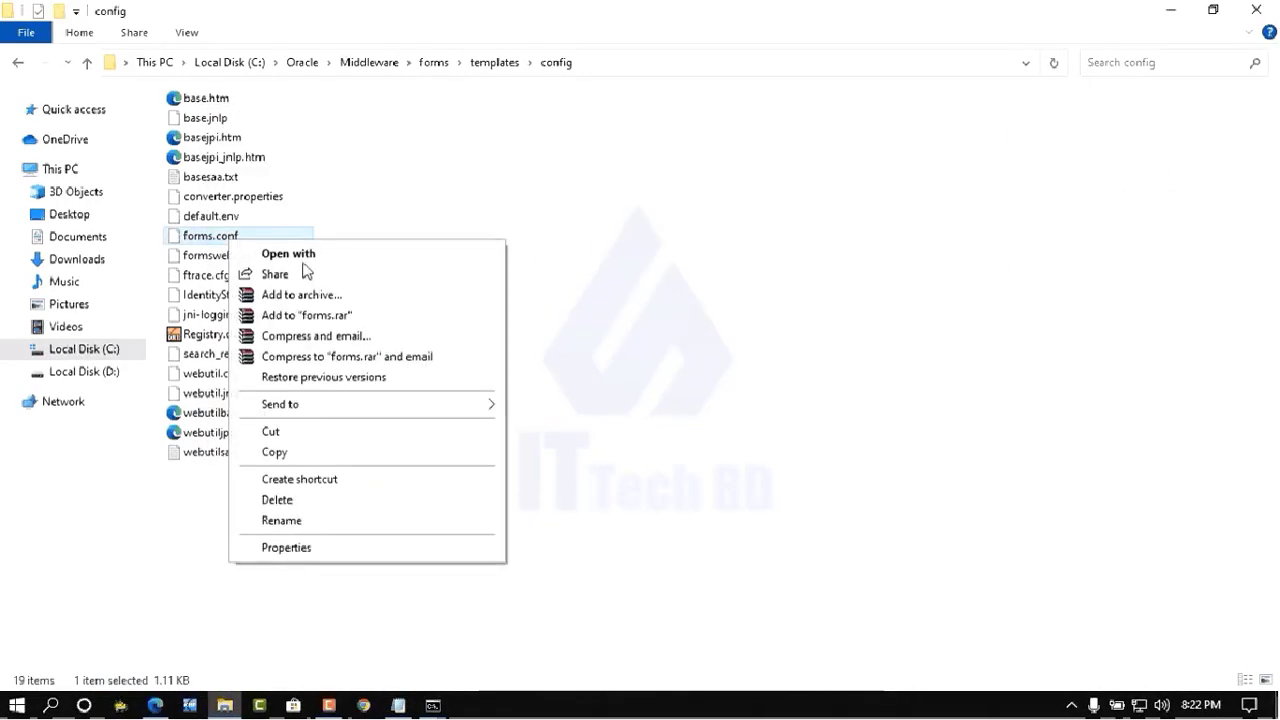
click(376, 254)
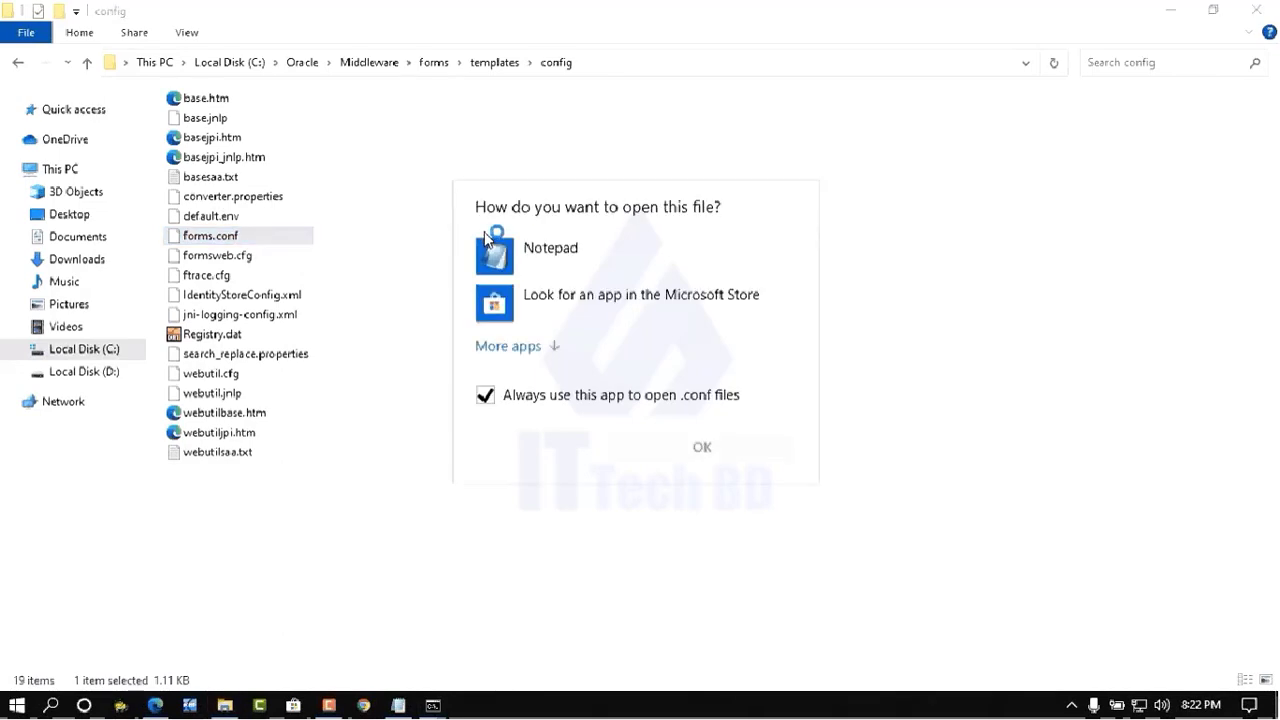
click(485, 396)
click(584, 254)
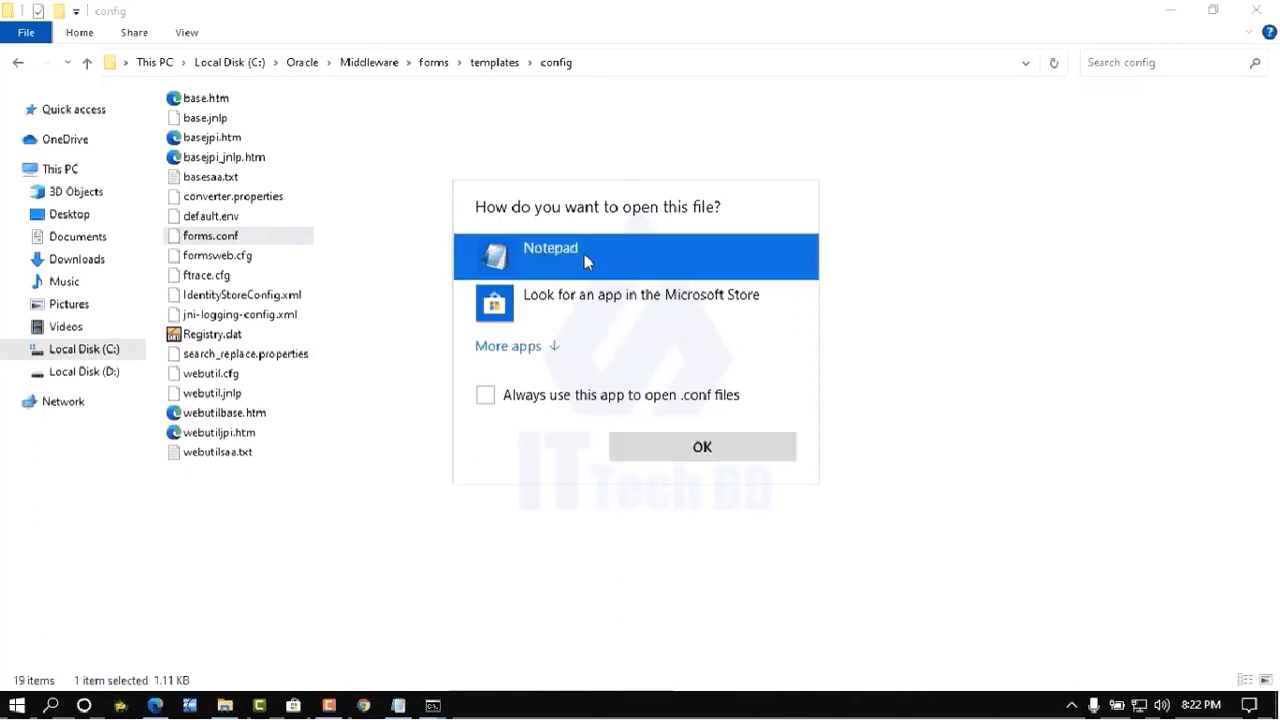
click(703, 449)
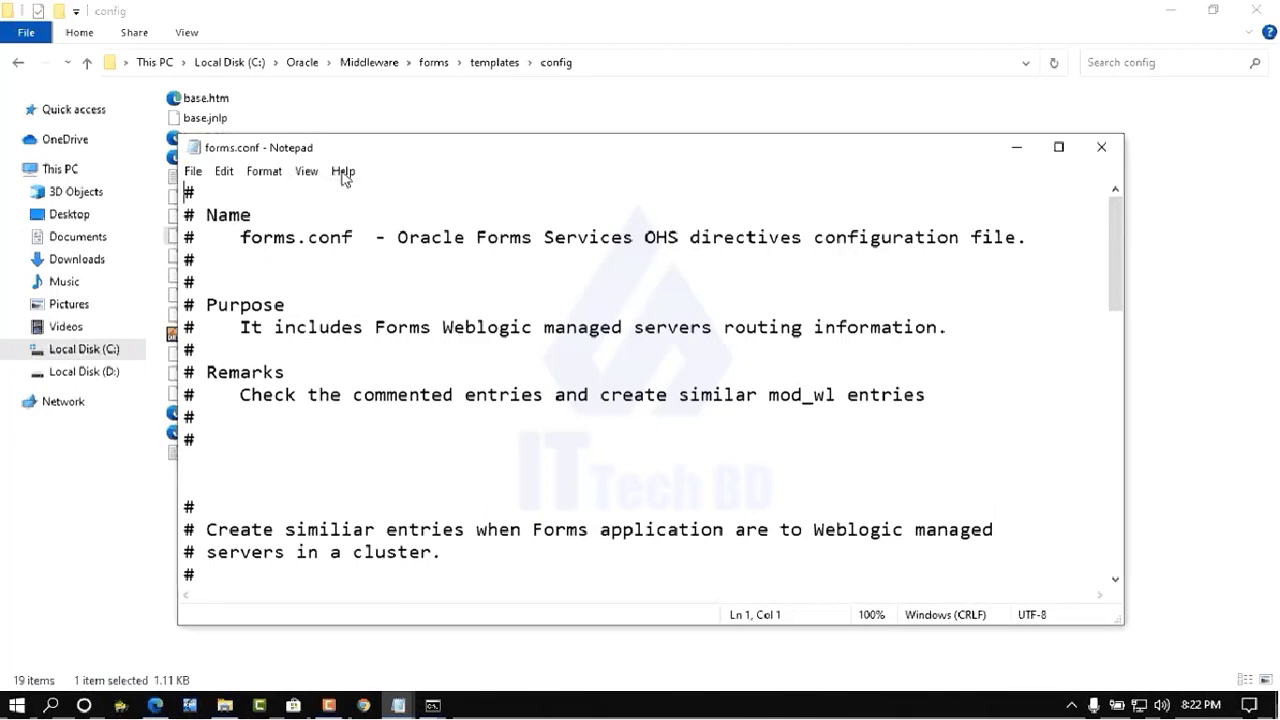
Paste the copied Location /forms block at the very end of forms.conf, and save and close the file.
scroll(390, 266, down, 8)
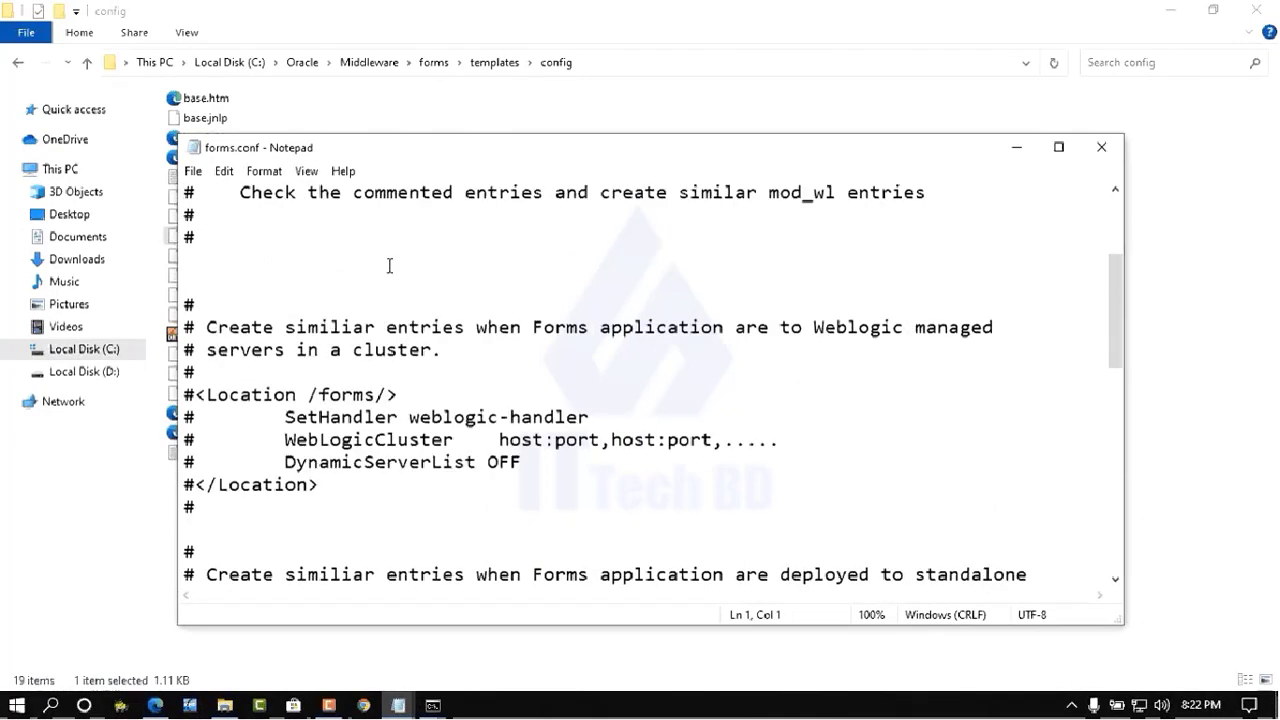
scroll(382, 347, down, 6)
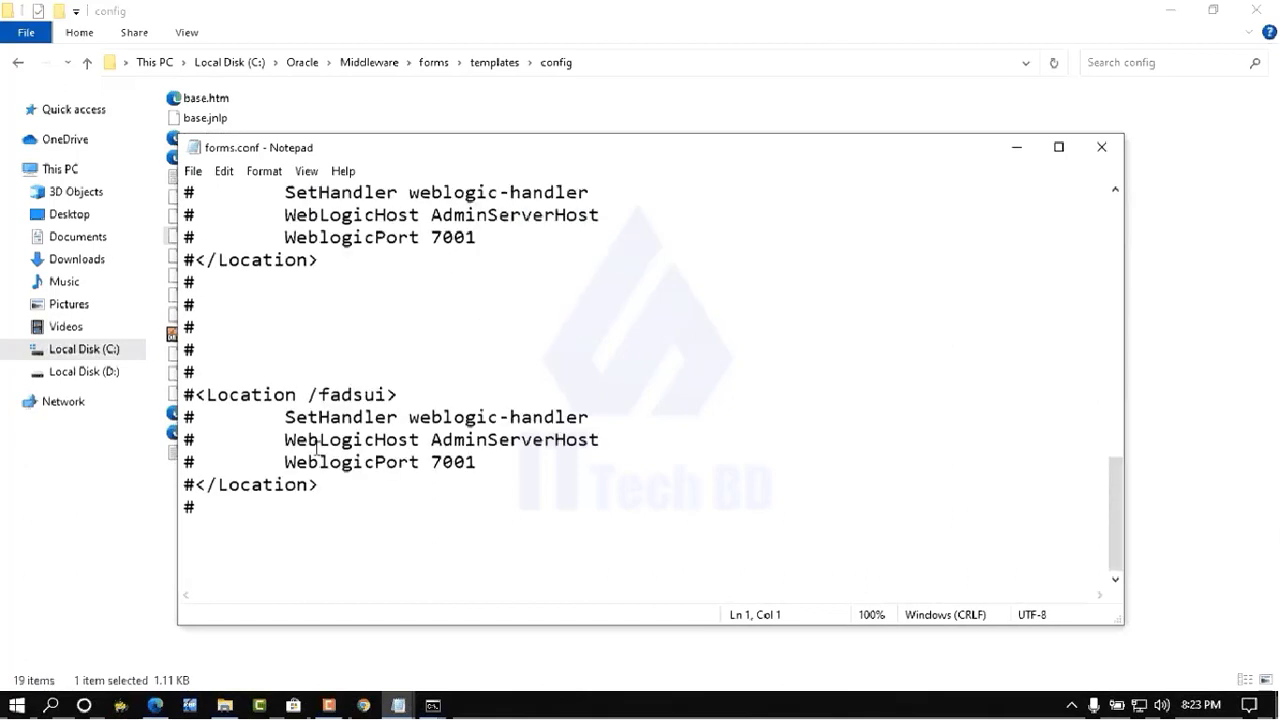
click(210, 548)
right_click(210, 551)
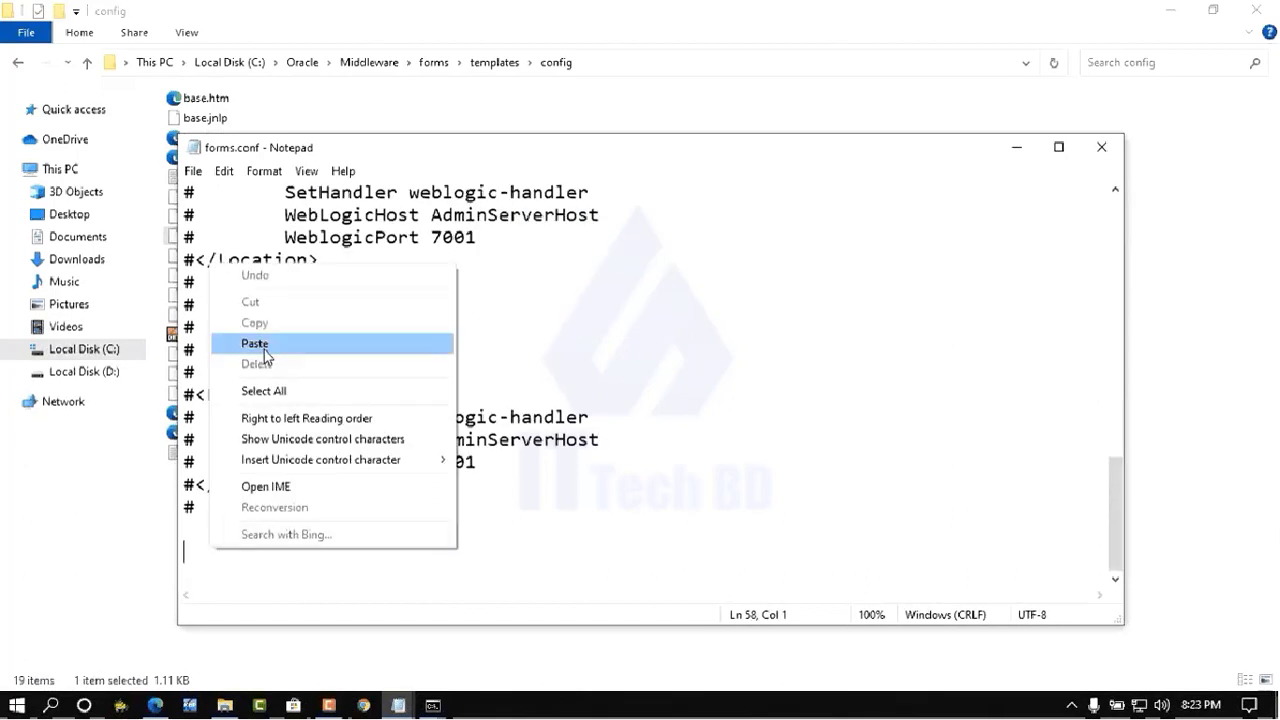
click(264, 350)
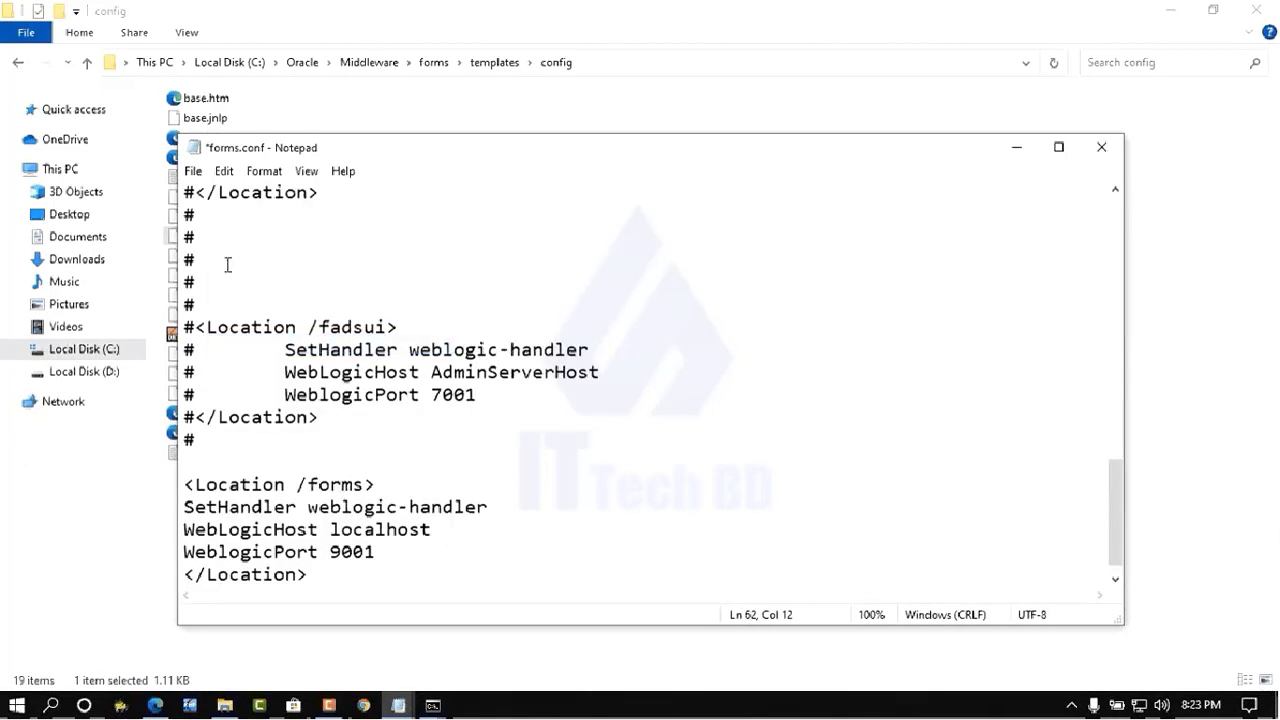
click(193, 172)
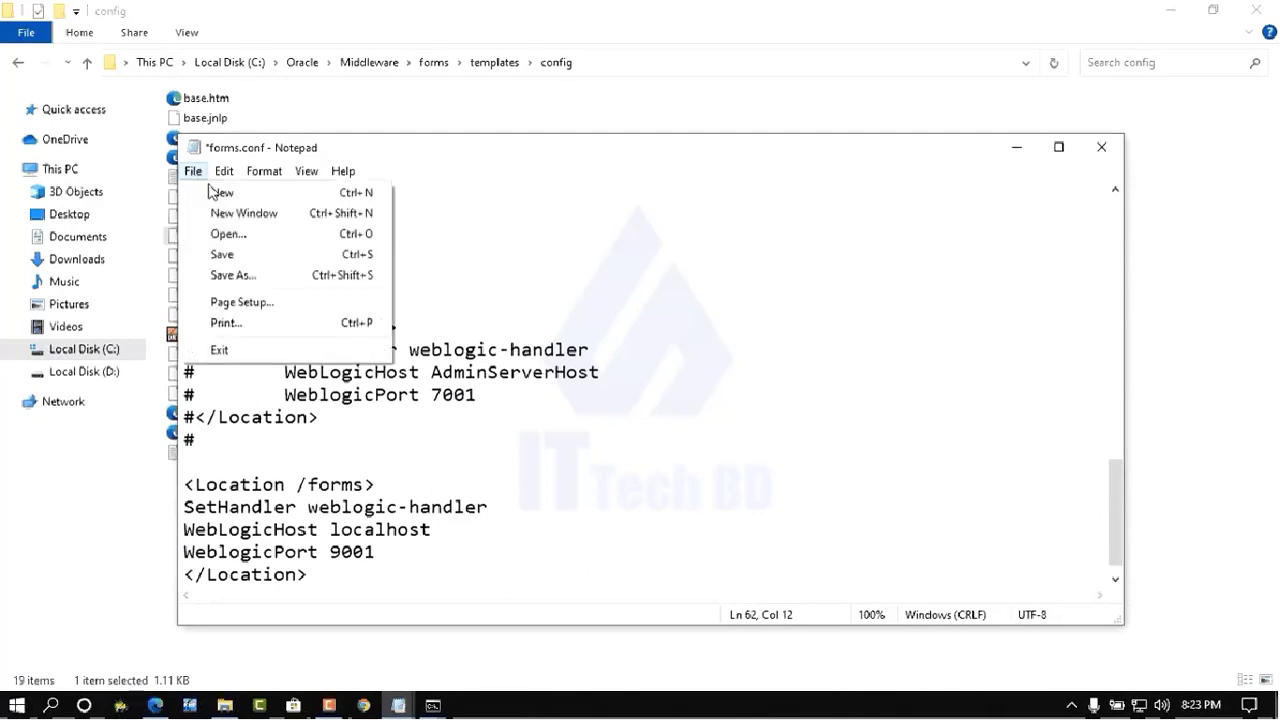
click(228, 257)
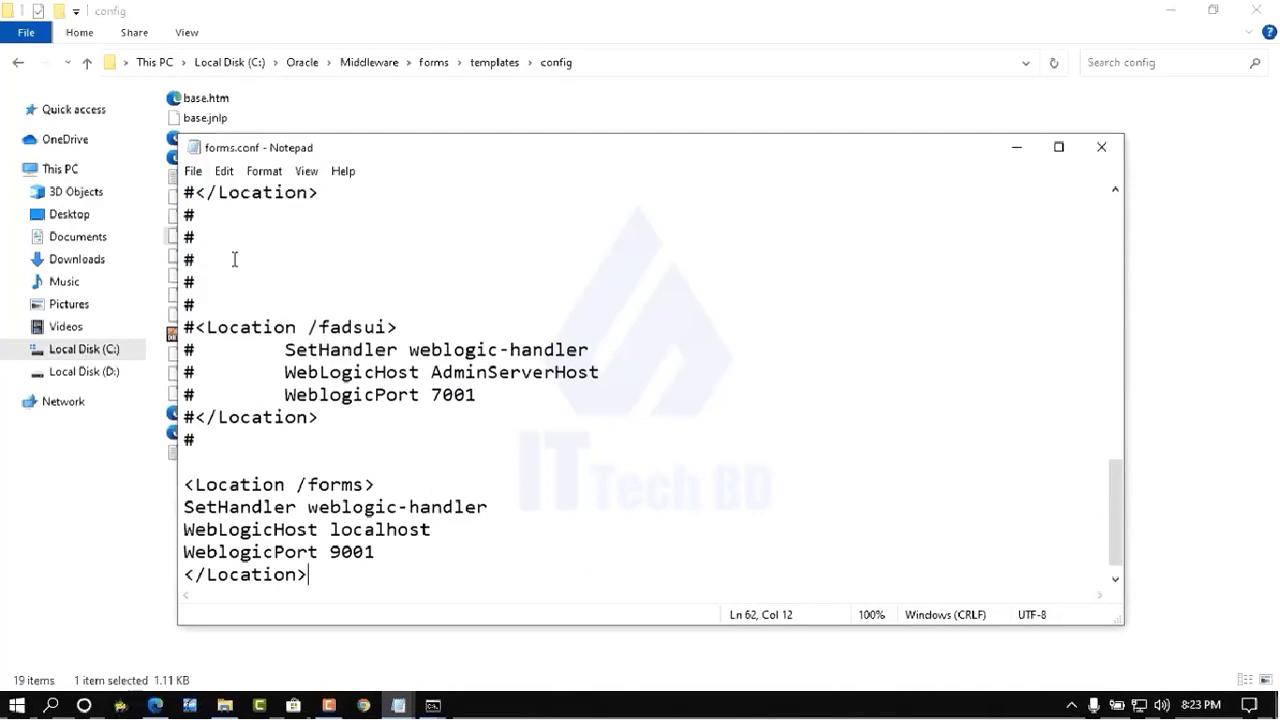
click(1102, 150)
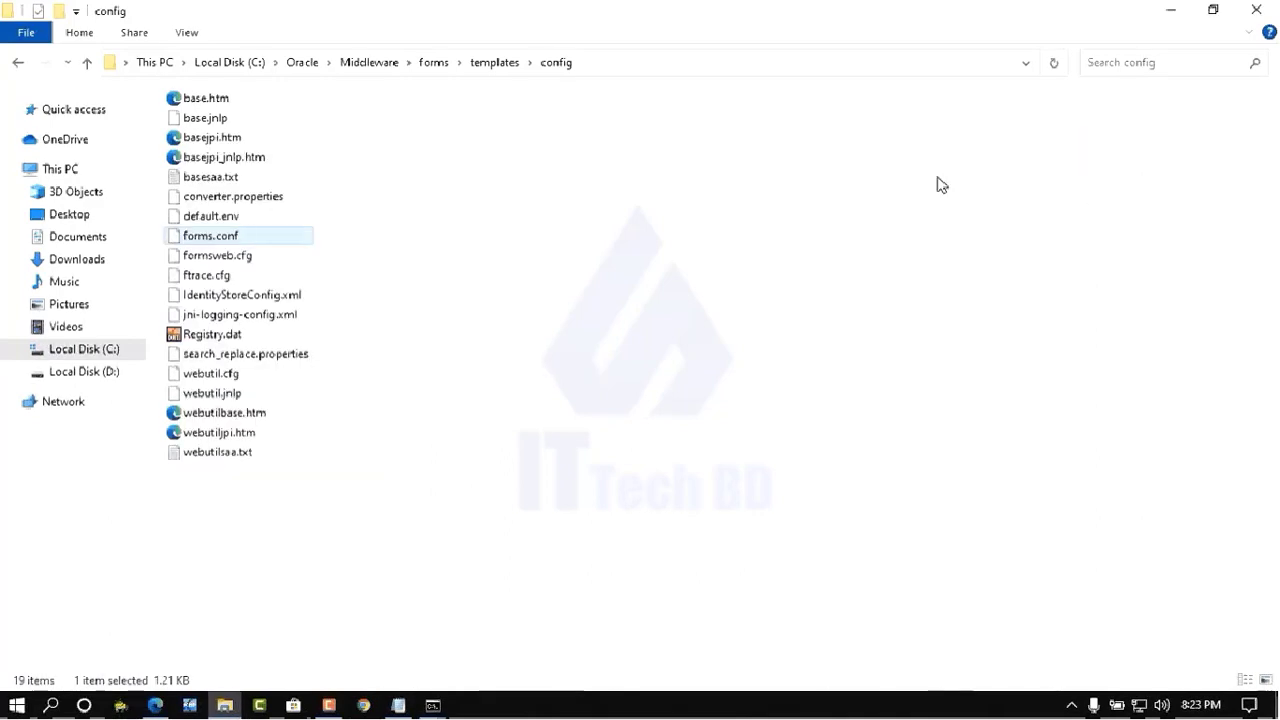
Copy the edited forms.conf file from the forms templates config folder.
right_click(210, 242)
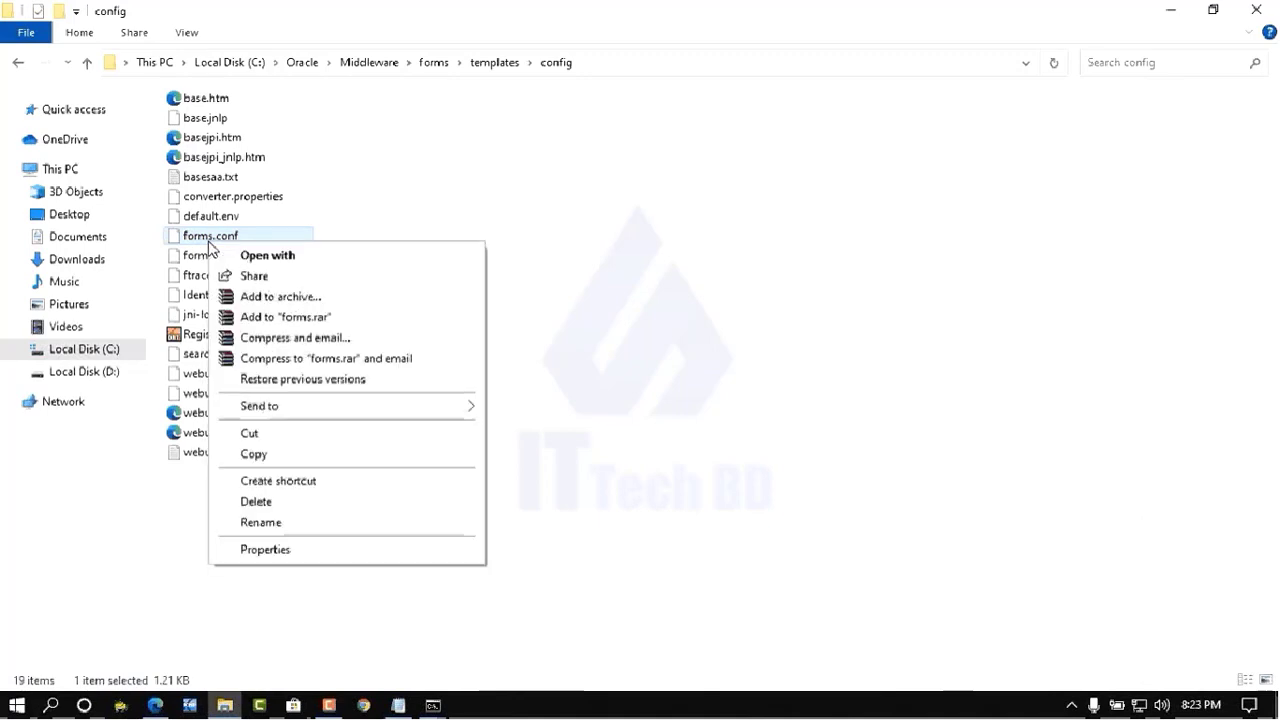
click(254, 458)
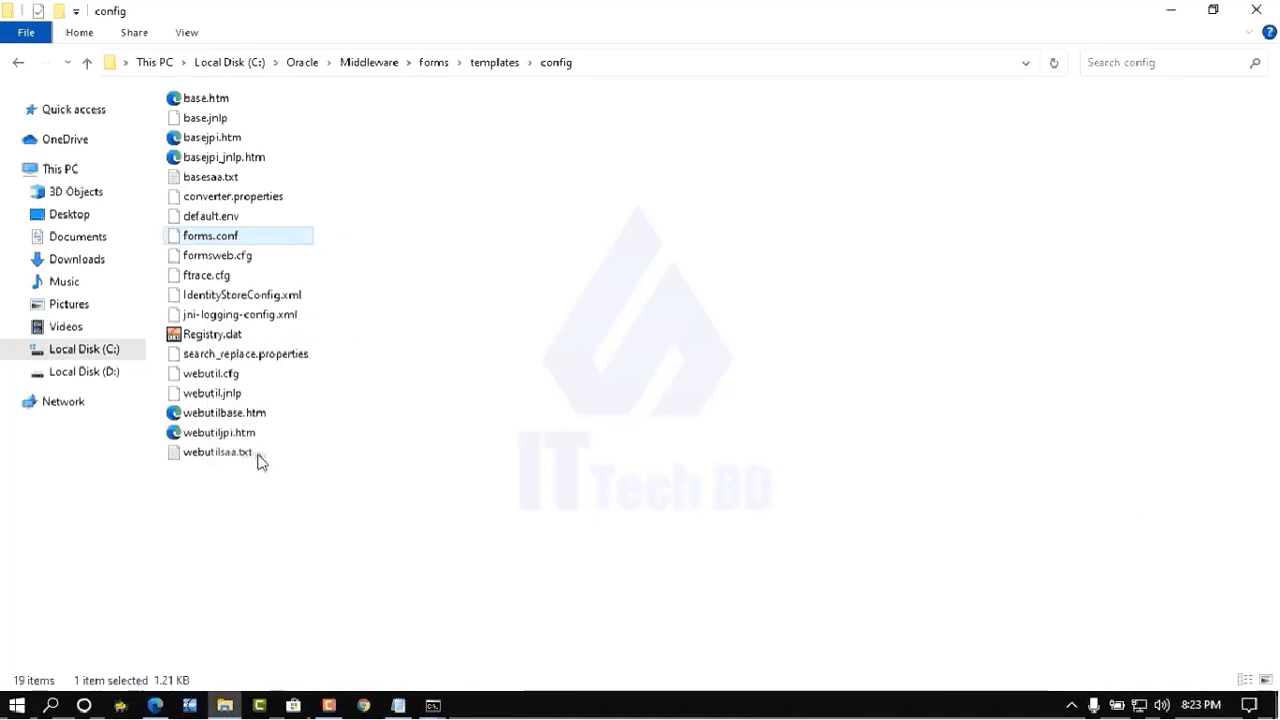
Read the full destination path of the ohs1 moduleconf folder in the Configure Oracle Forms 12c Part-1 notes, and put the notes away.
click(398, 705)
scroll(598, 424, down, 3)
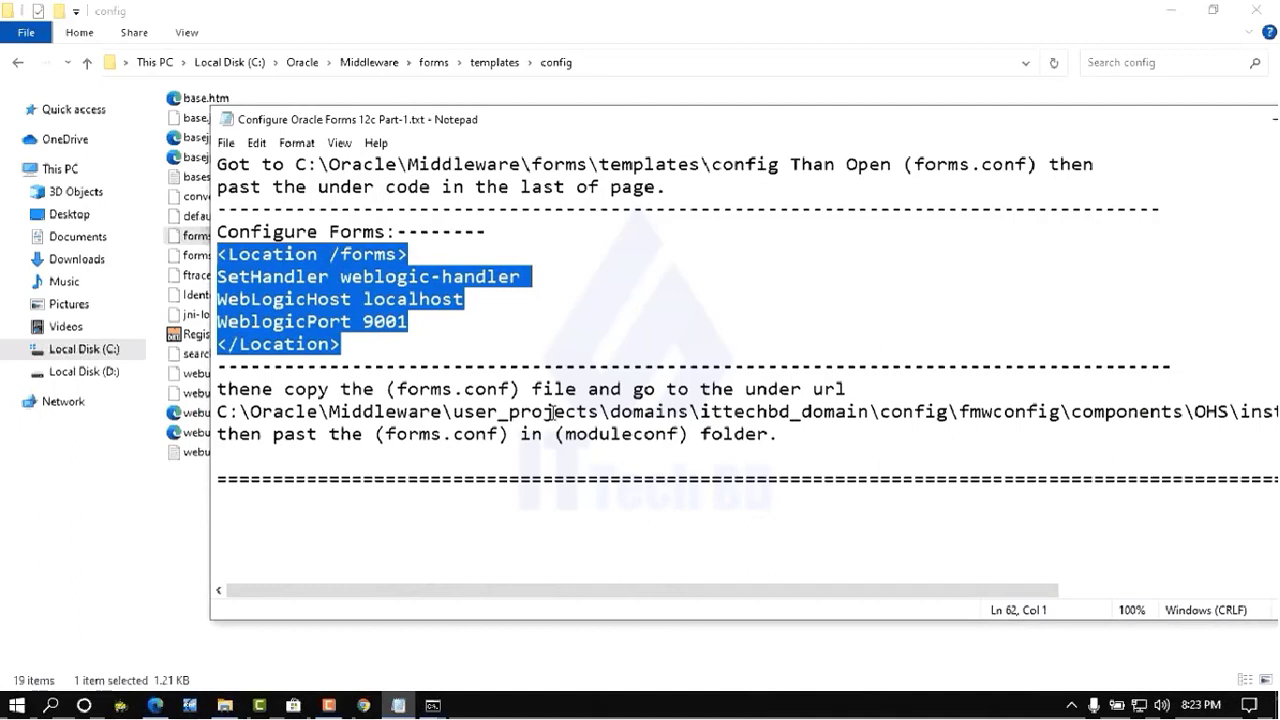
click(654, 410)
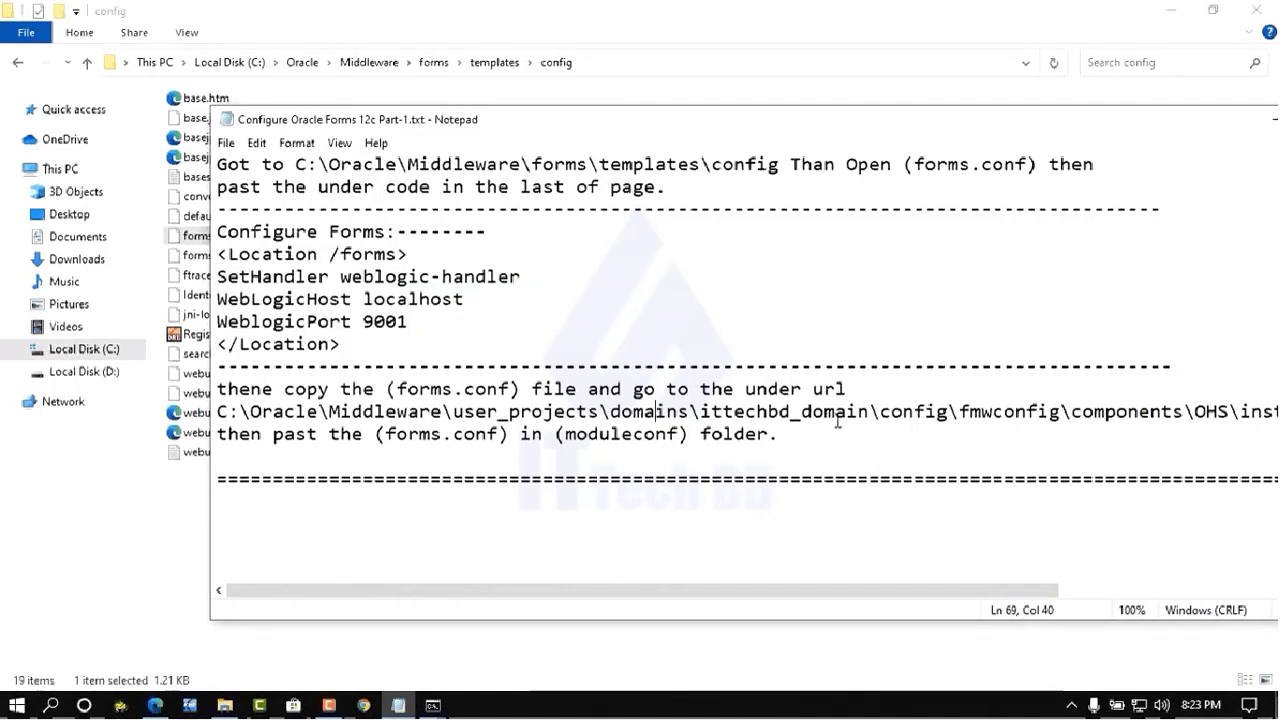
click(836, 418)
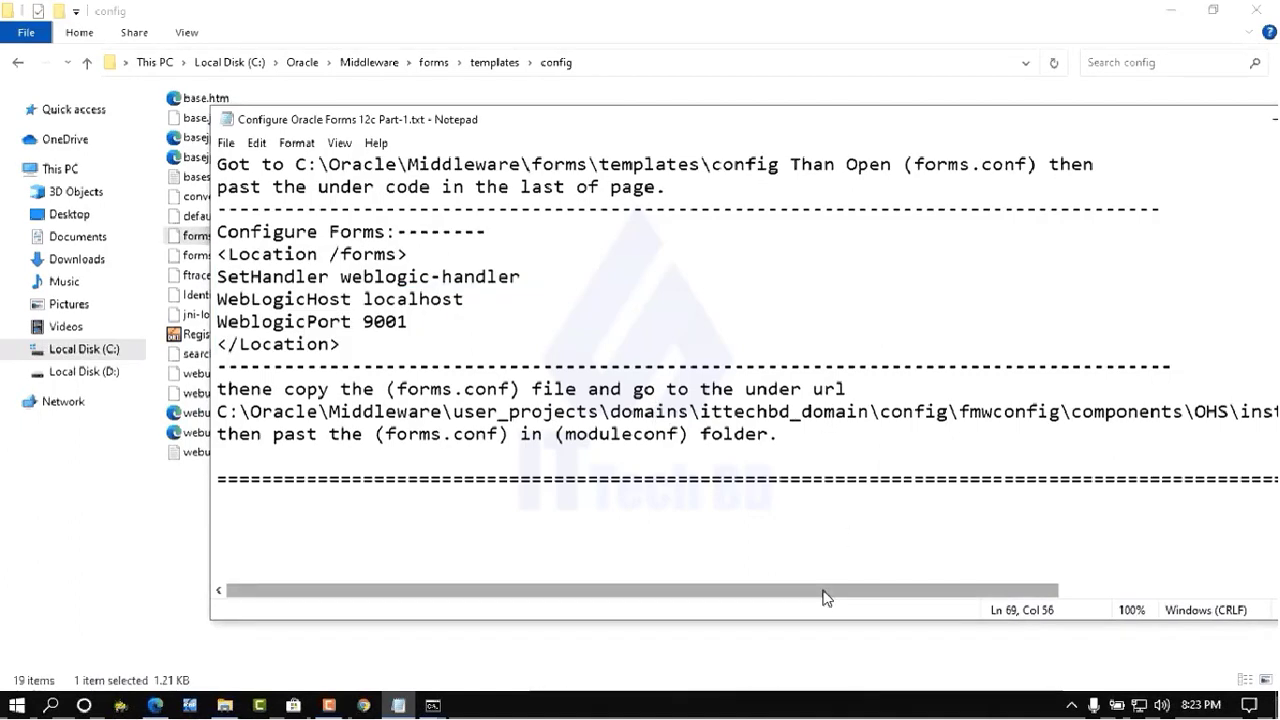
drag(826, 597, 941, 597)
click(762, 414)
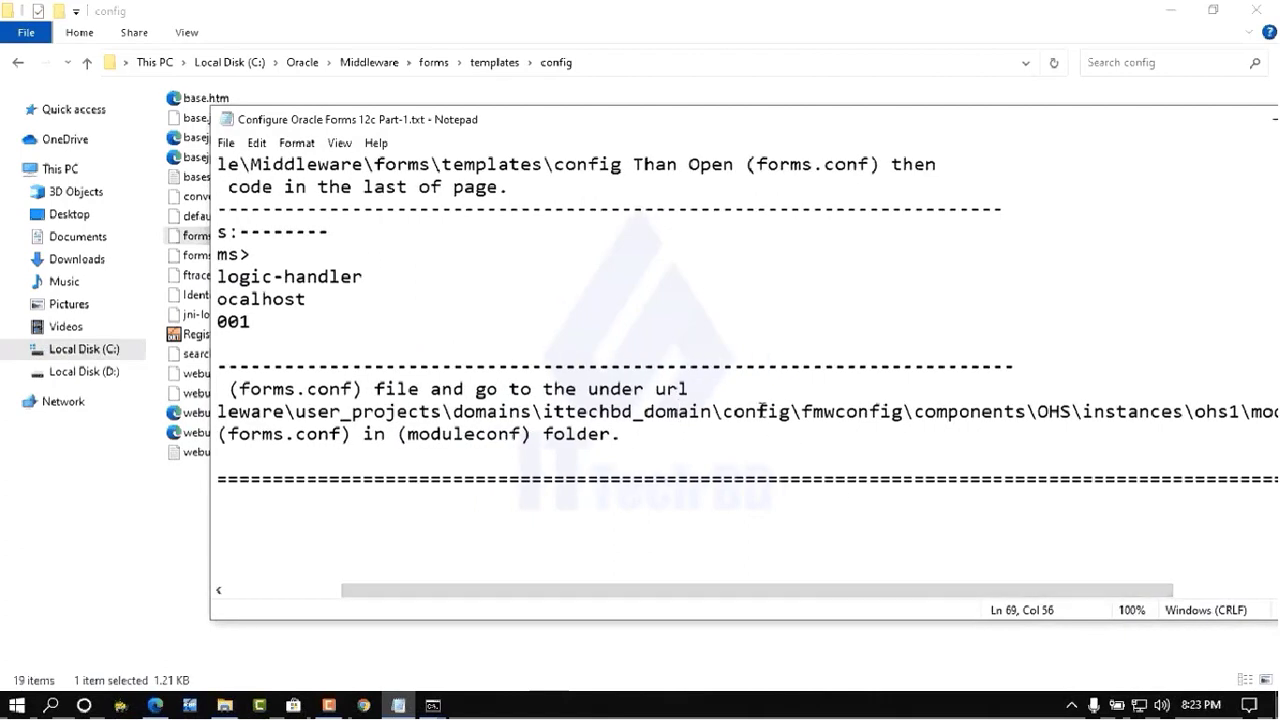
click(845, 412)
drag(851, 594, 953, 592)
click(850, 413)
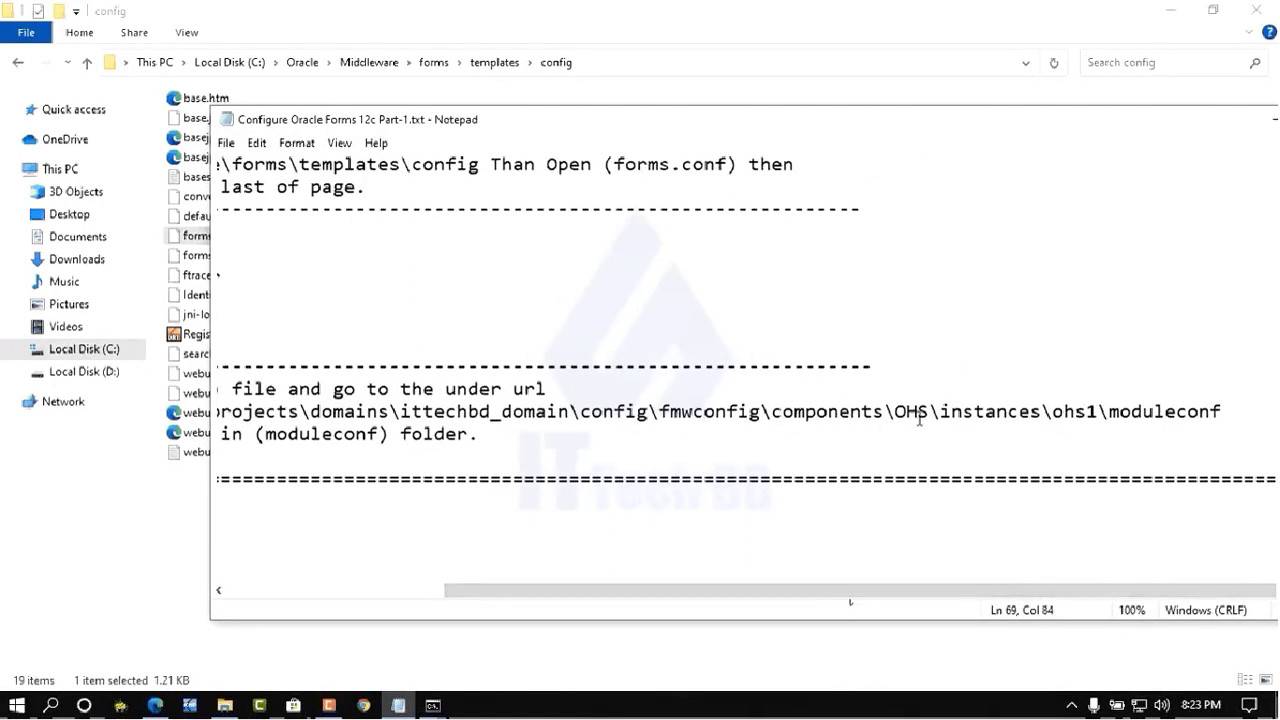
click(1009, 413)
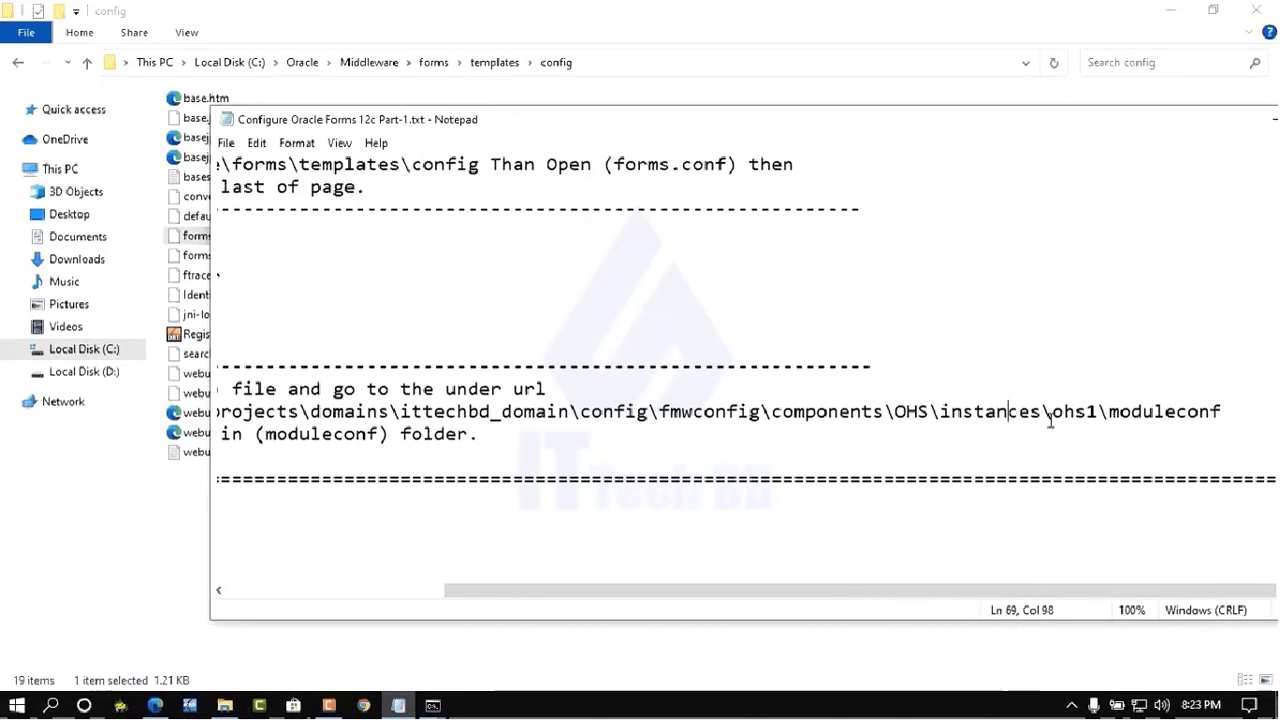
click(1154, 412)
drag(1211, 123, 1174, 134)
click(1245, 128)
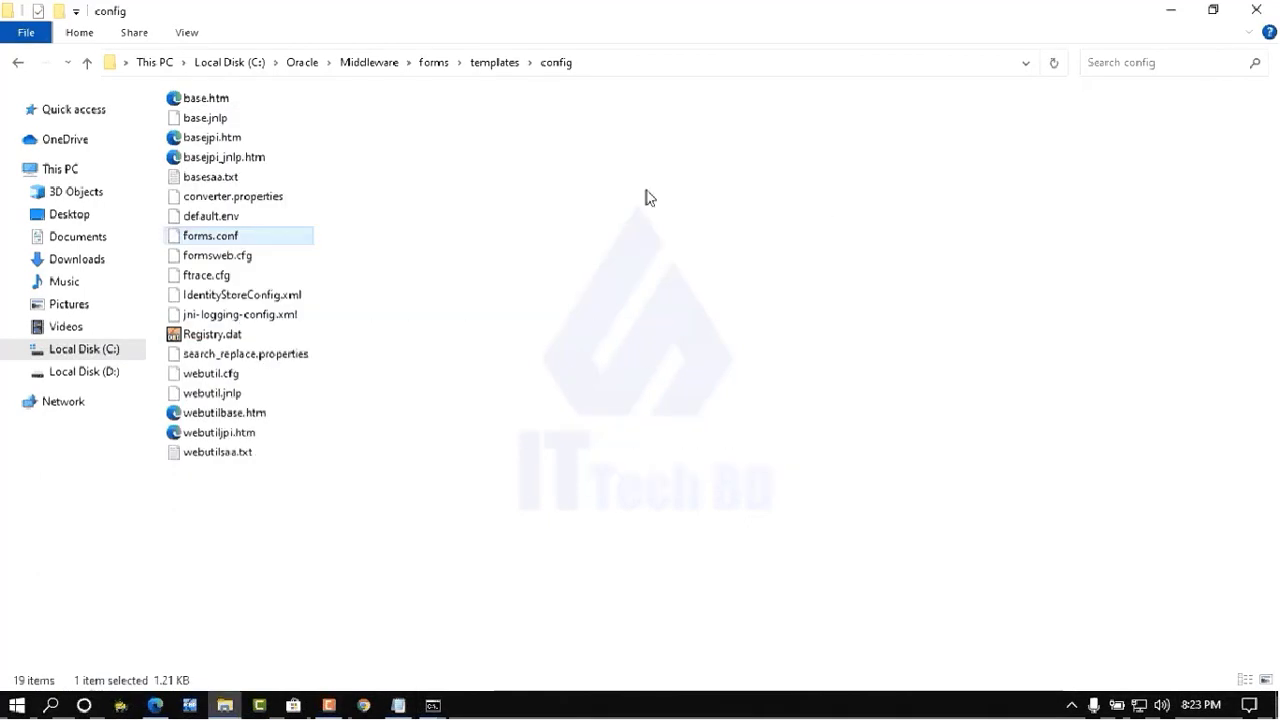
Go to the folder C:\Oracle\Middleware\user_projects\domains\ittechbd_domain\config\fmwconfig\components\OHS\instances\ohs1\moduleconf.
click(350, 74)
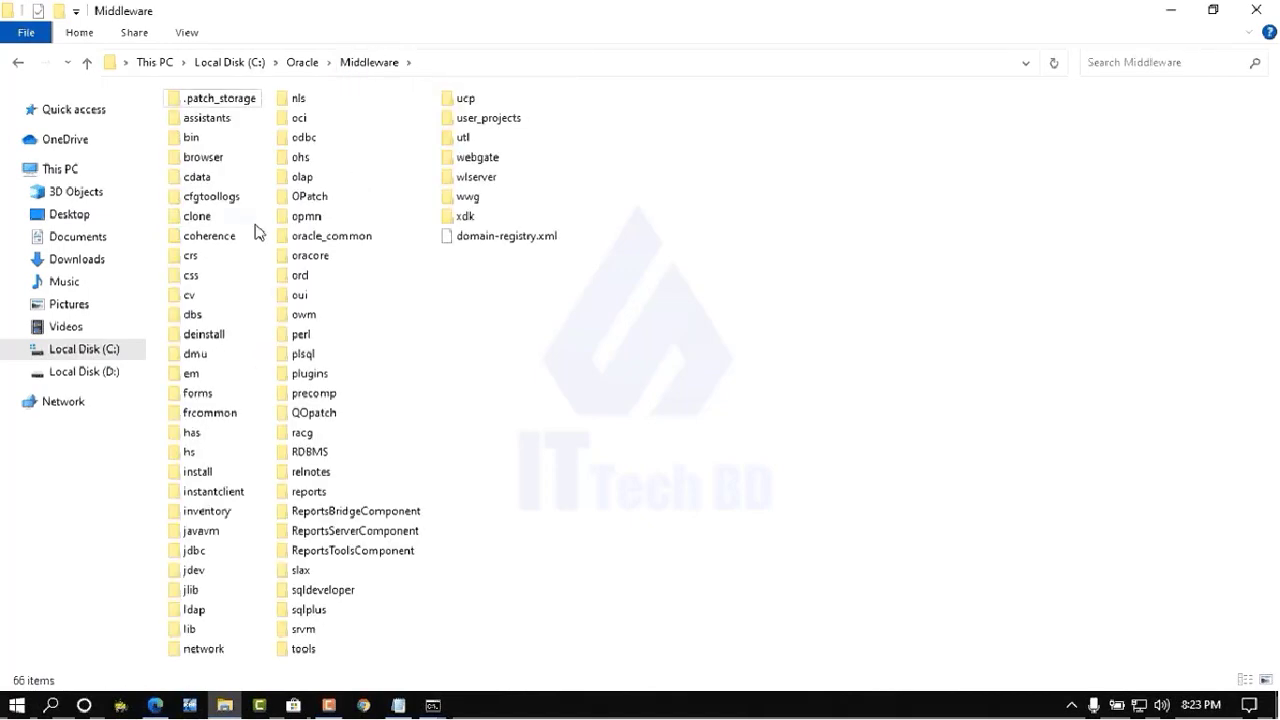
double_click(488, 122)
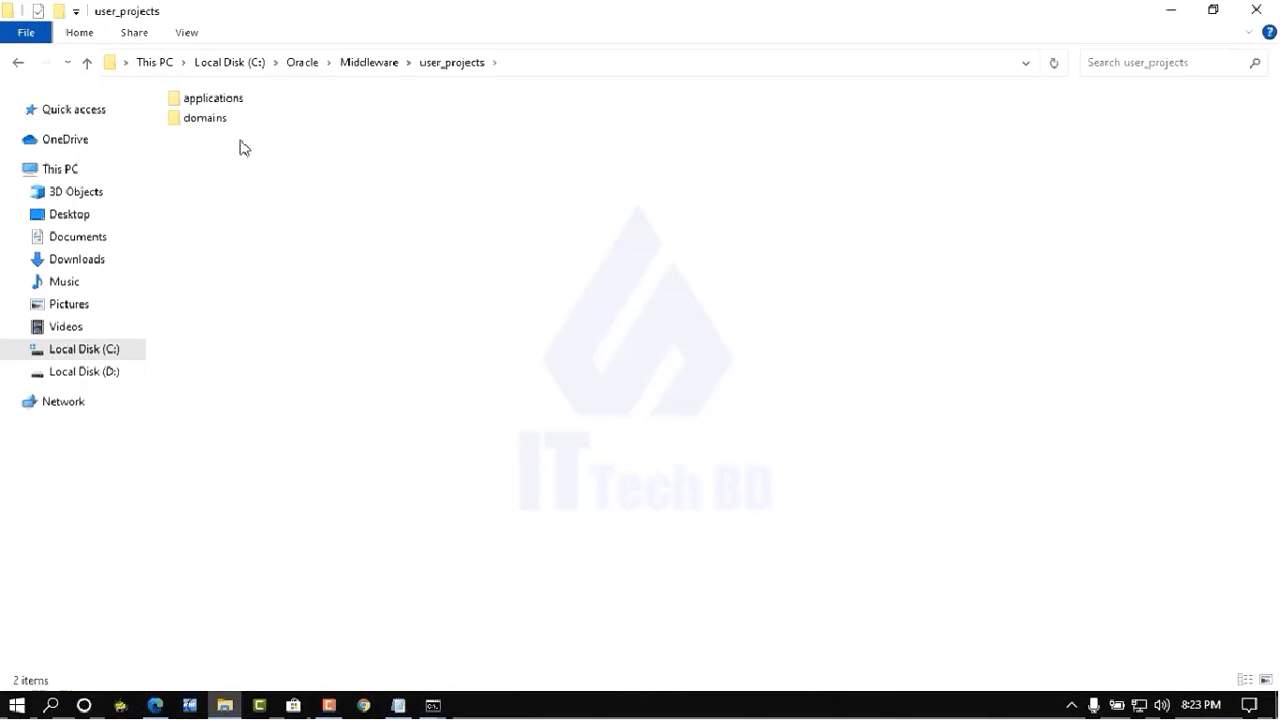
double_click(211, 122)
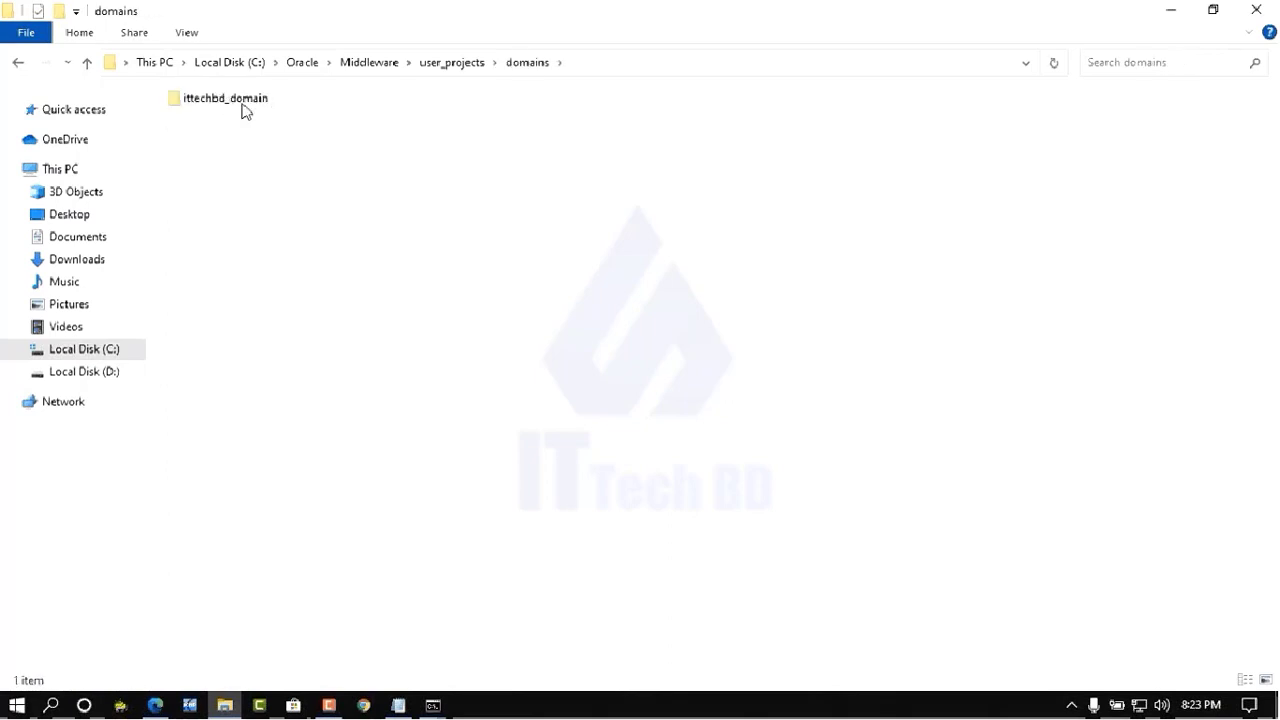
double_click(245, 108)
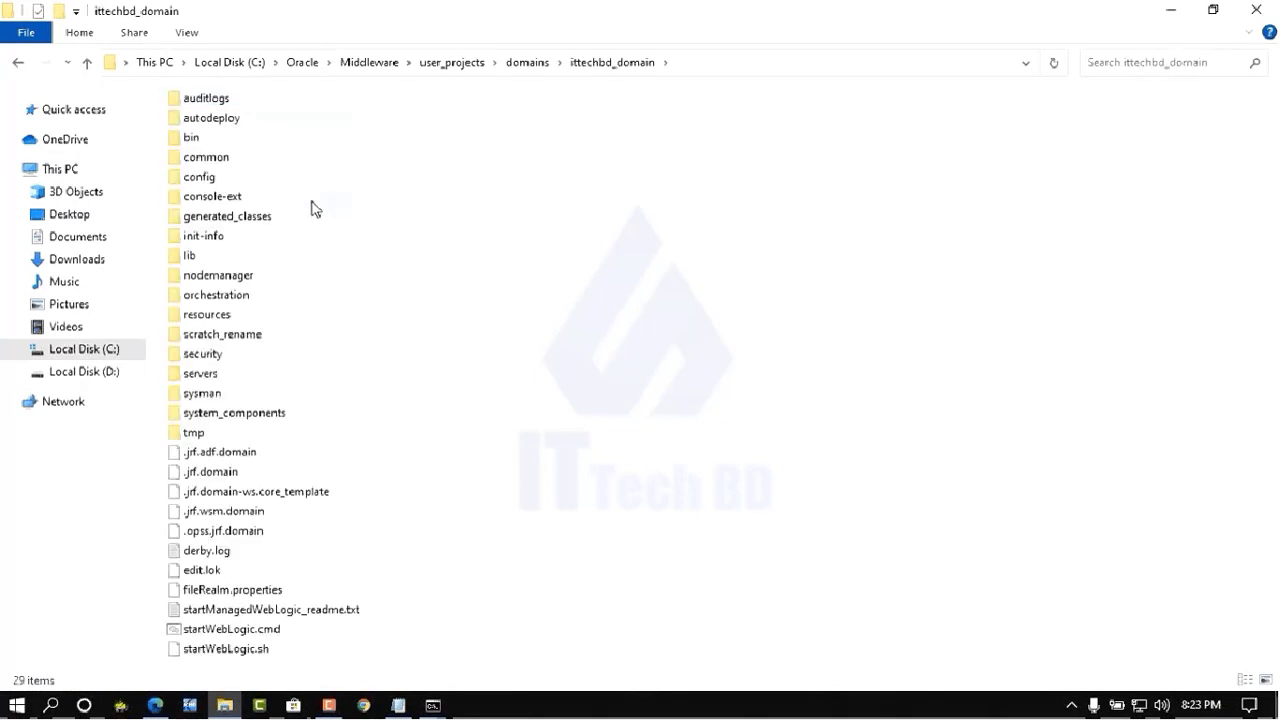
double_click(197, 183)
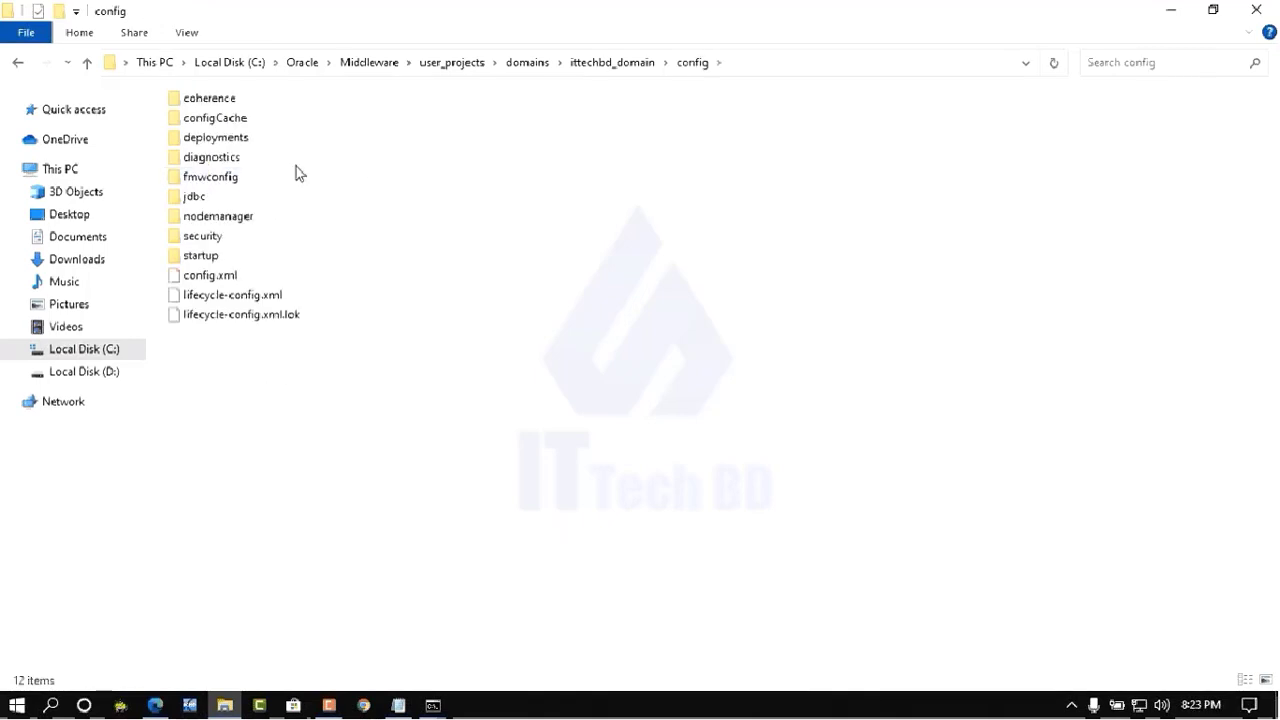
double_click(225, 185)
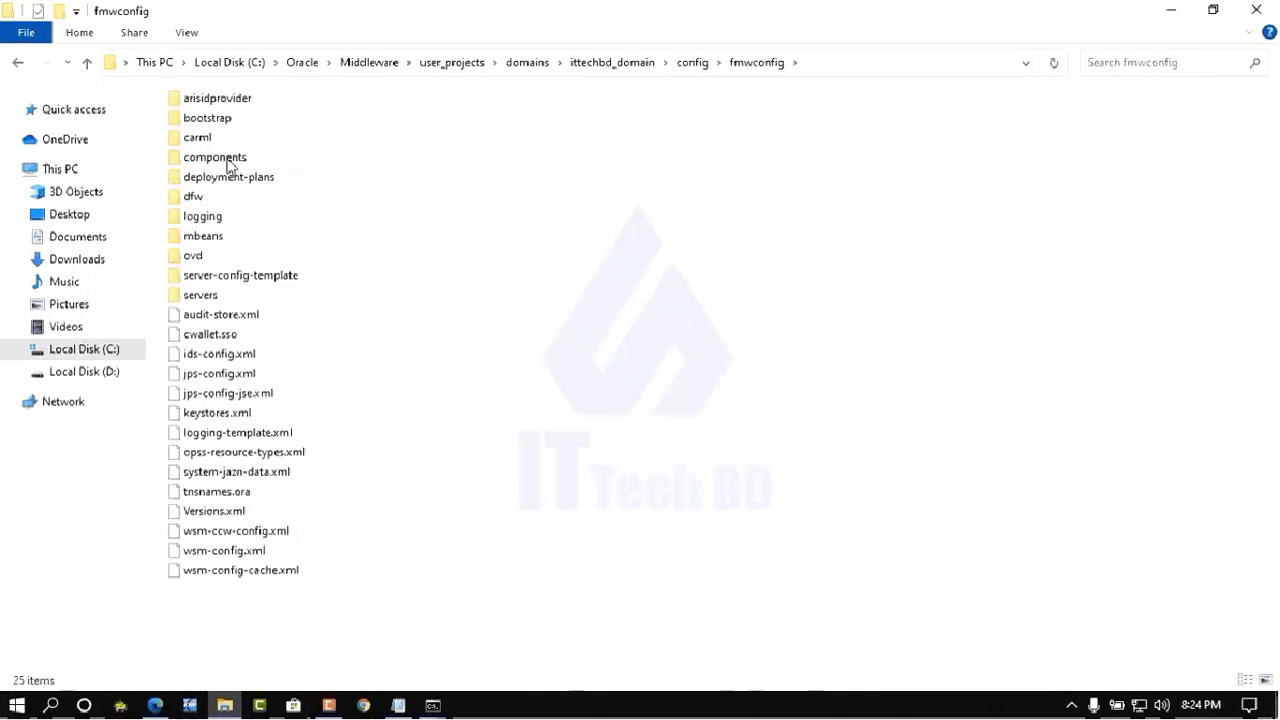
double_click(230, 160)
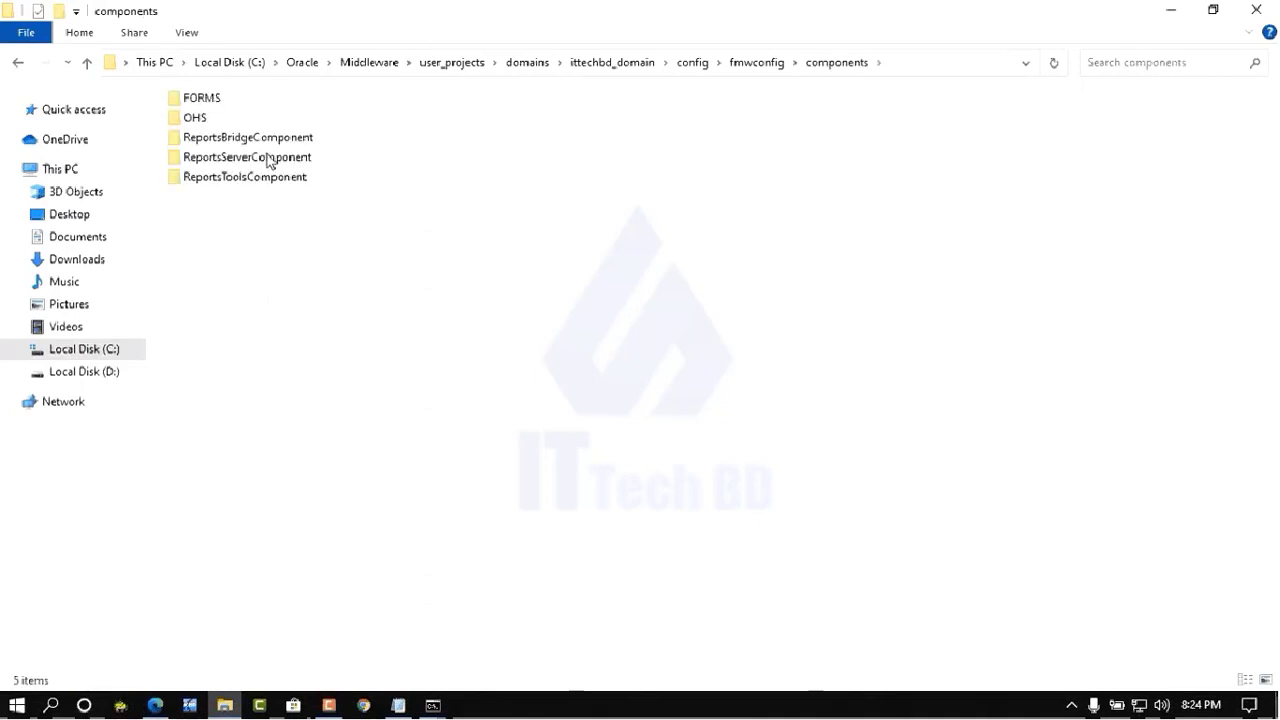
click(194, 122)
double_click(194, 122)
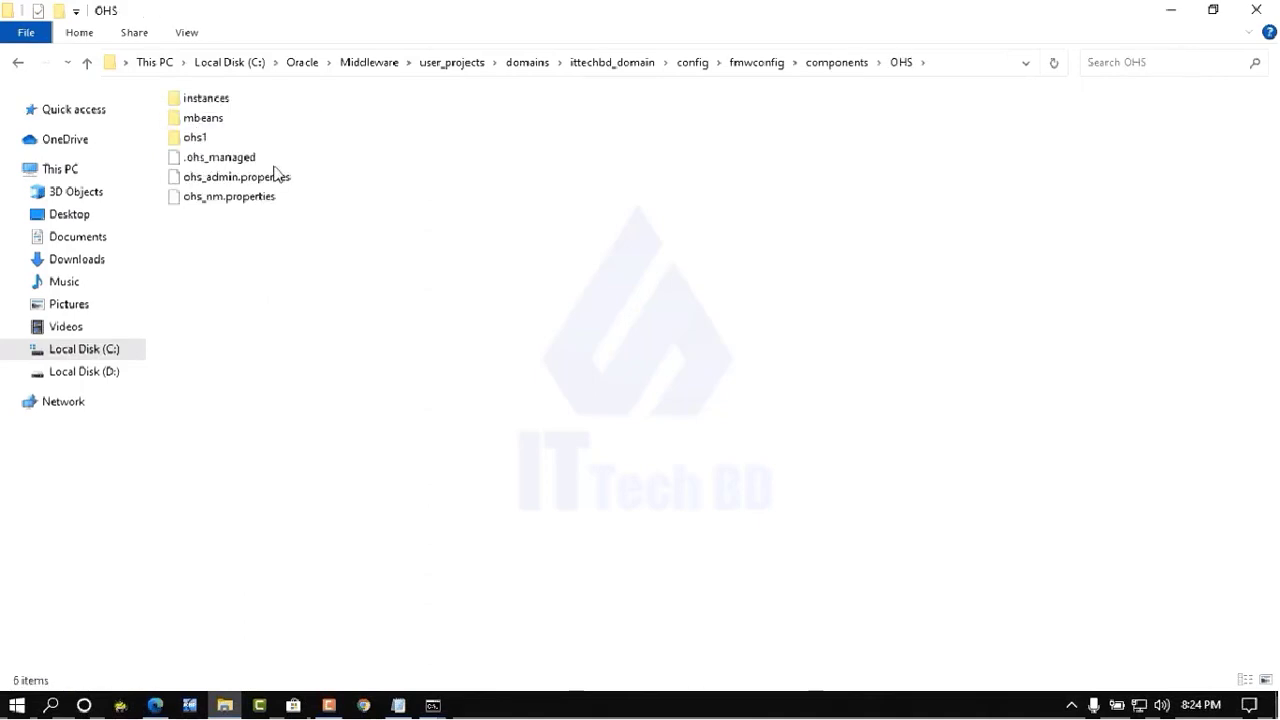
double_click(209, 104)
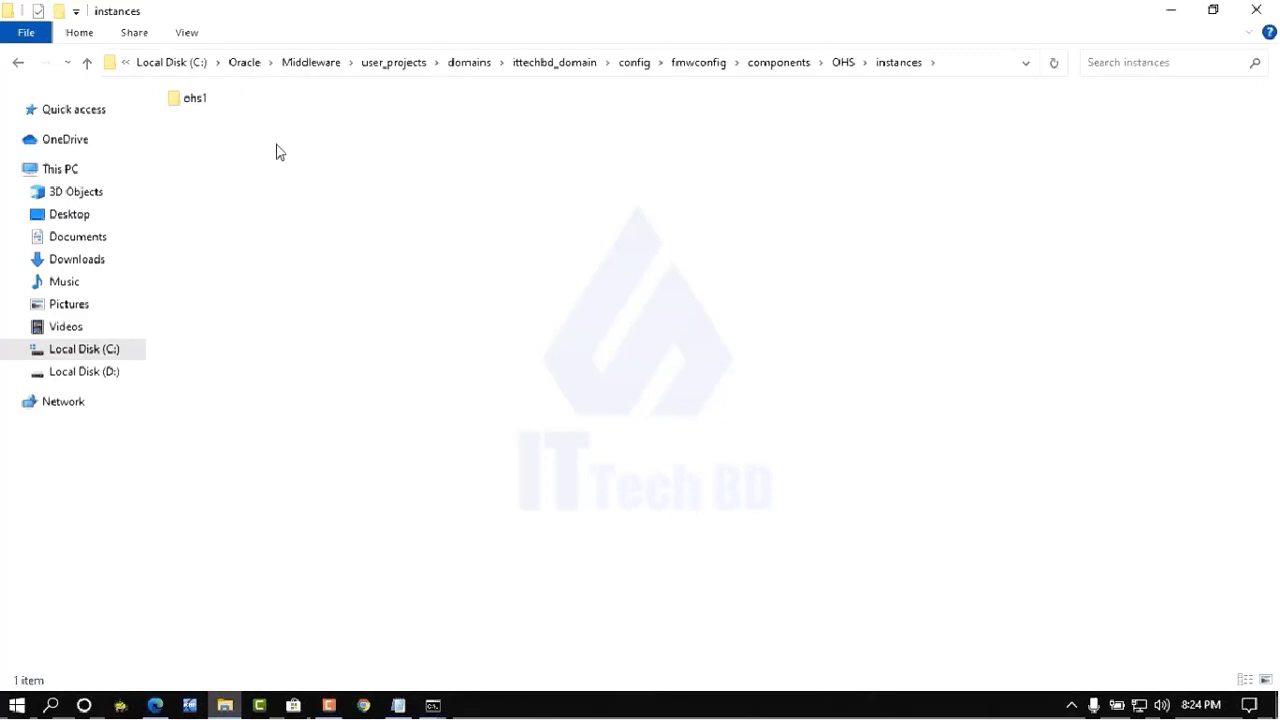
double_click(195, 99)
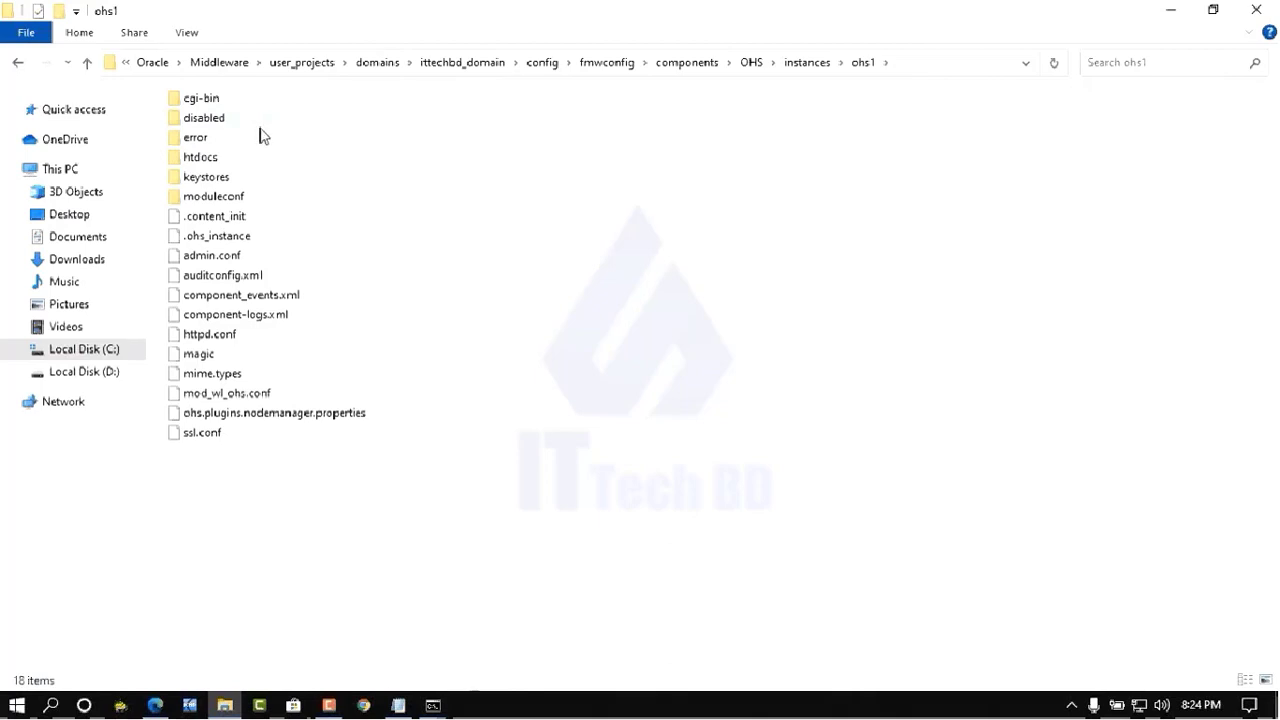
double_click(214, 197)
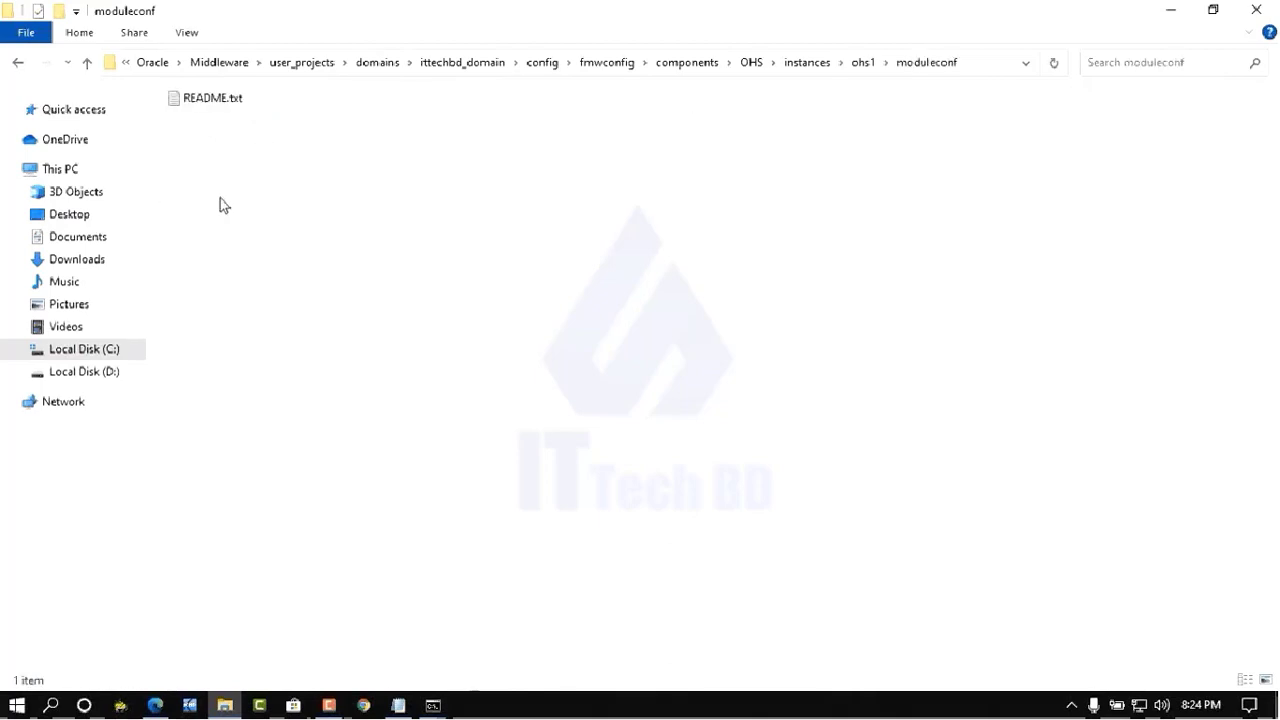
Paste the copied forms.conf file into the ohs1 moduleconf folder.
right_click(310, 203)
click(362, 341)
click(389, 291)
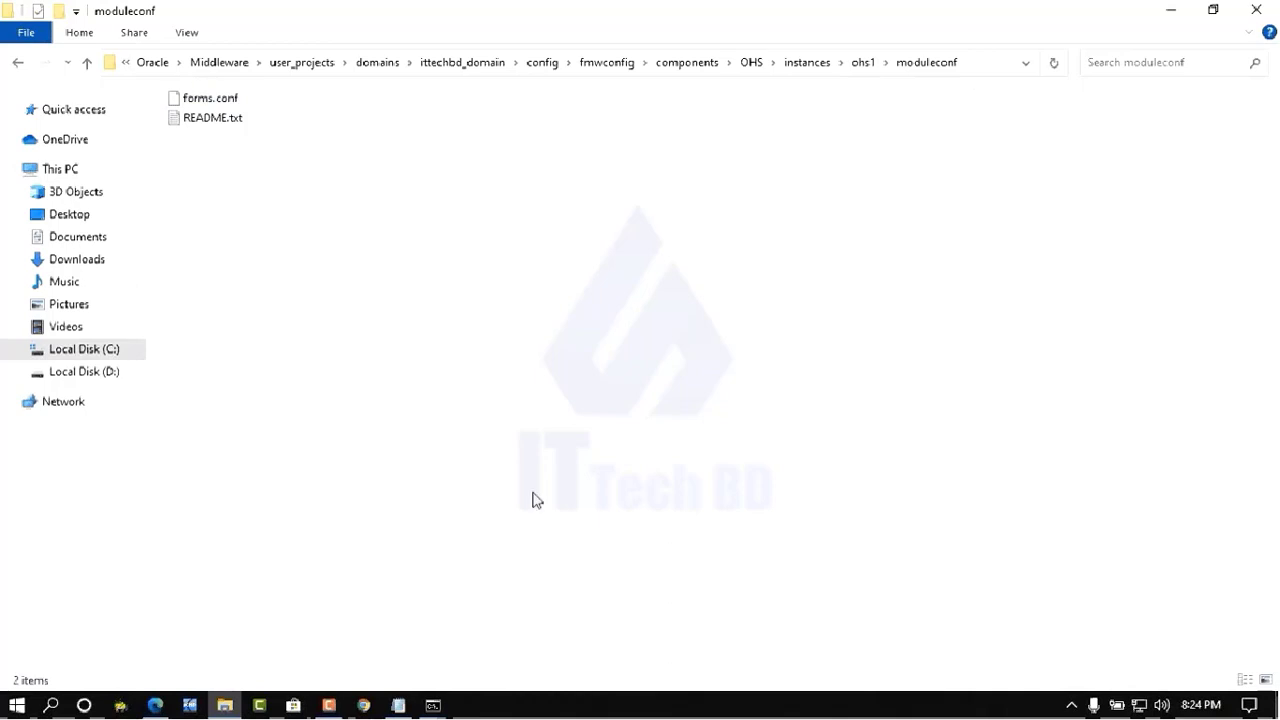
Review the Step -4 instructions and the moduleconf path in the notes, and put the notes and folder windows away.
click(398, 706)
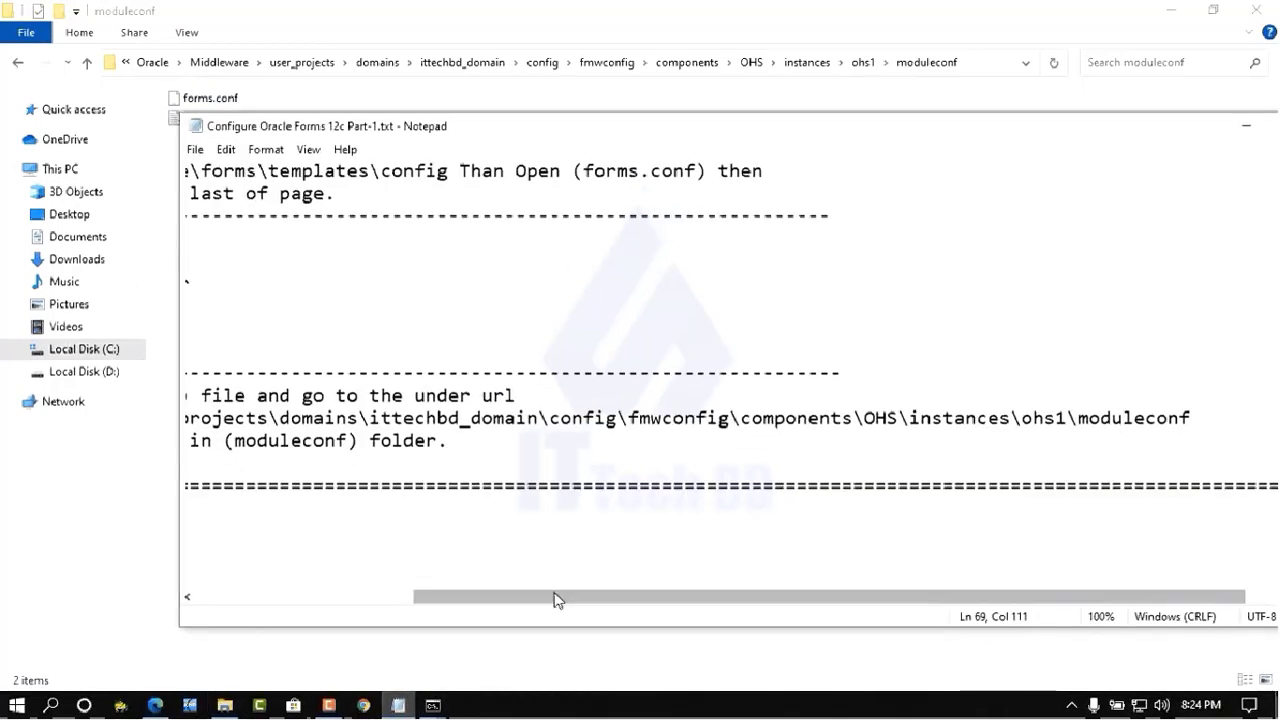
drag(554, 597, 323, 611)
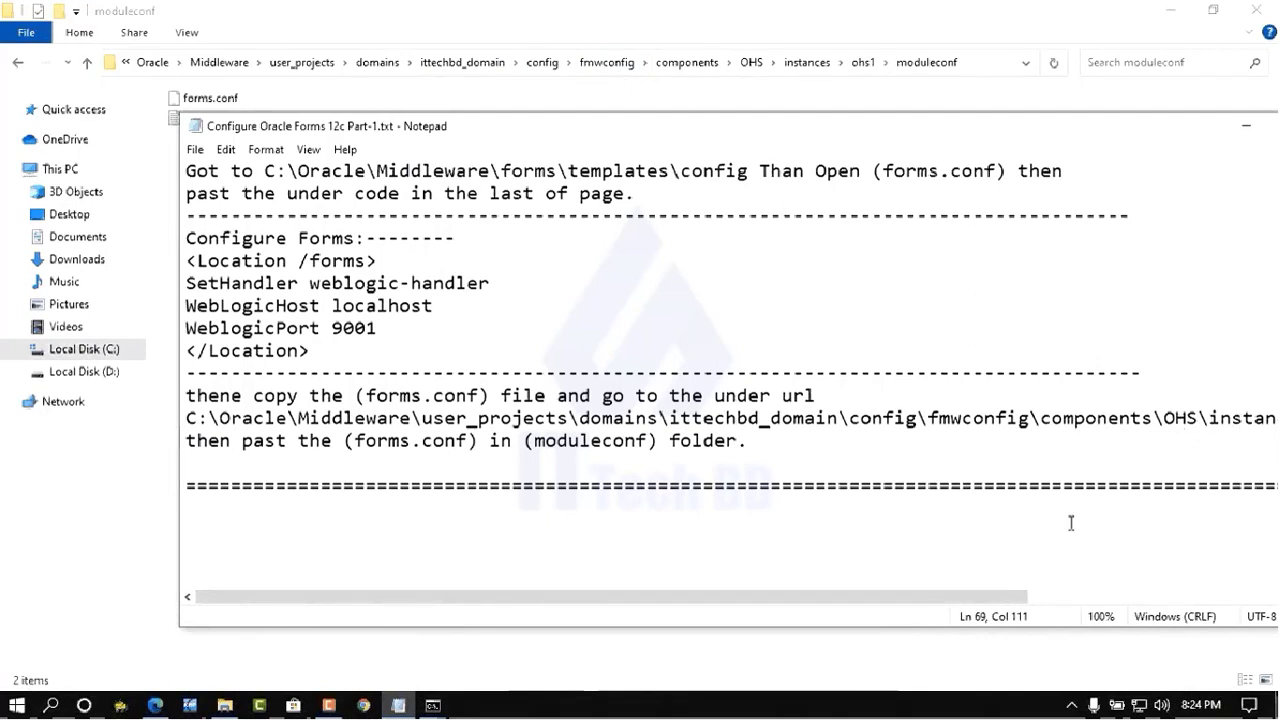
drag(886, 600, 1105, 565)
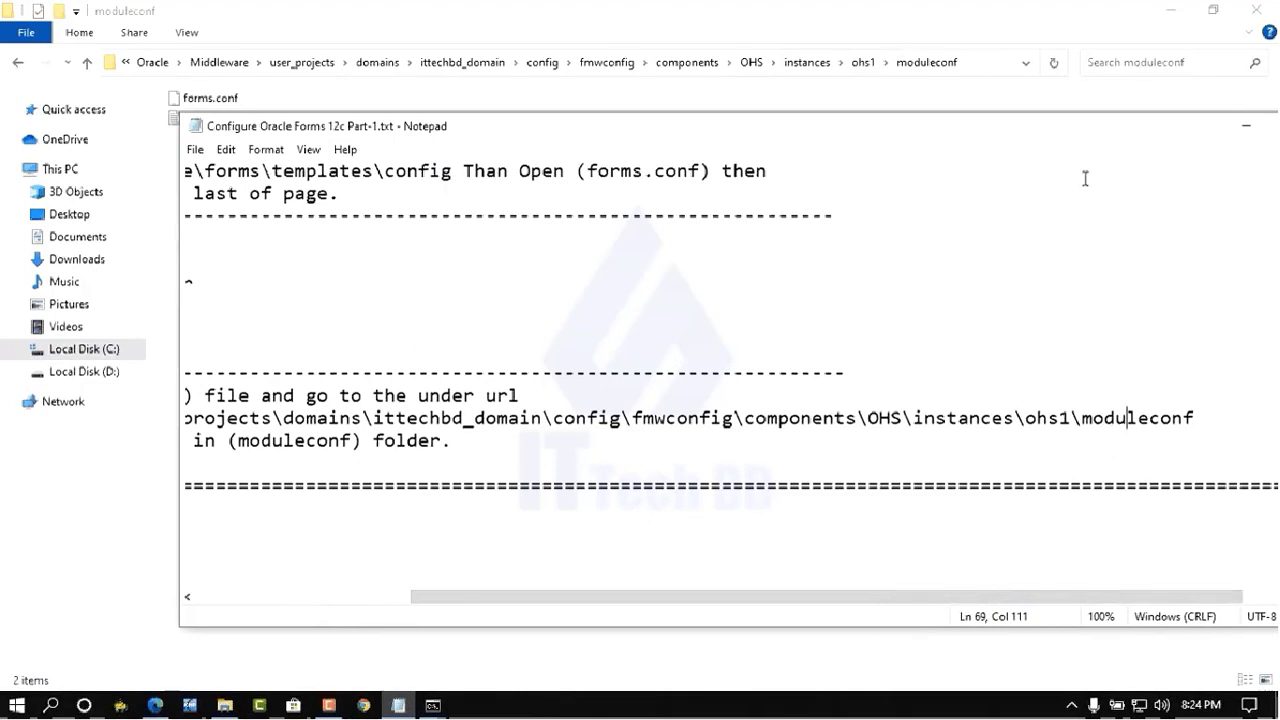
drag(1083, 136, 1006, 142)
click(1167, 136)
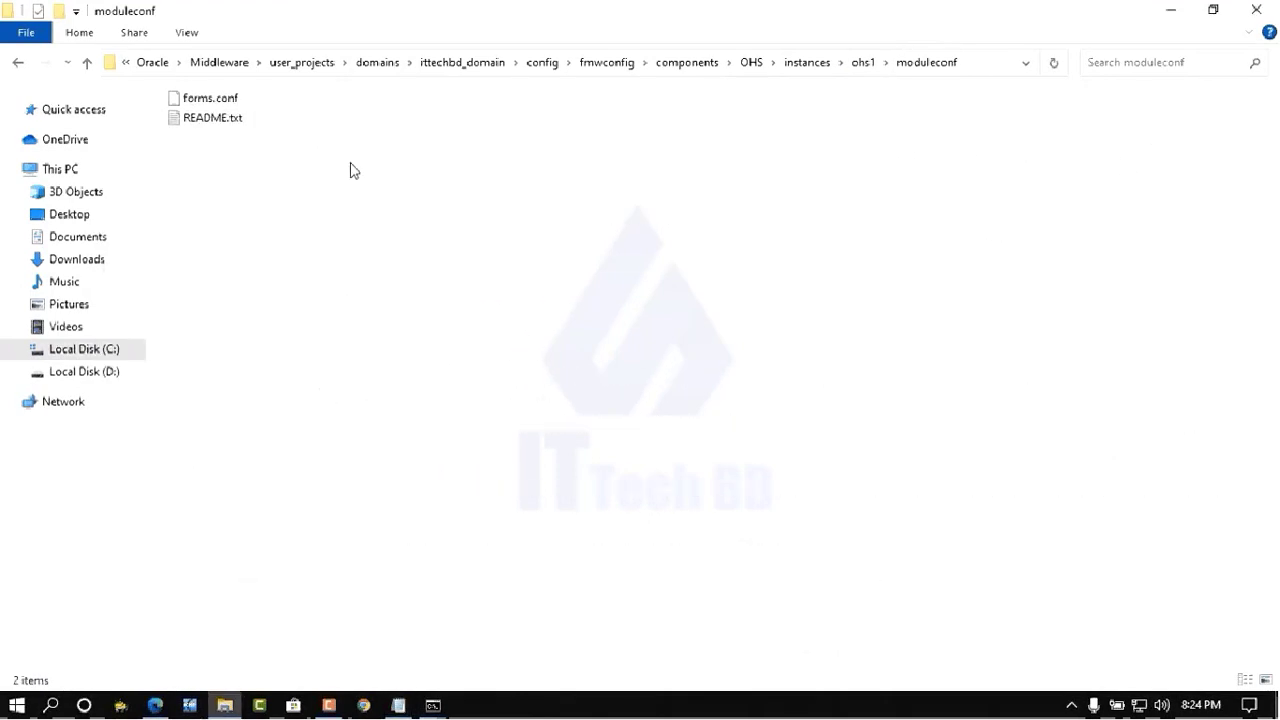
click(1171, 10)
click(398, 705)
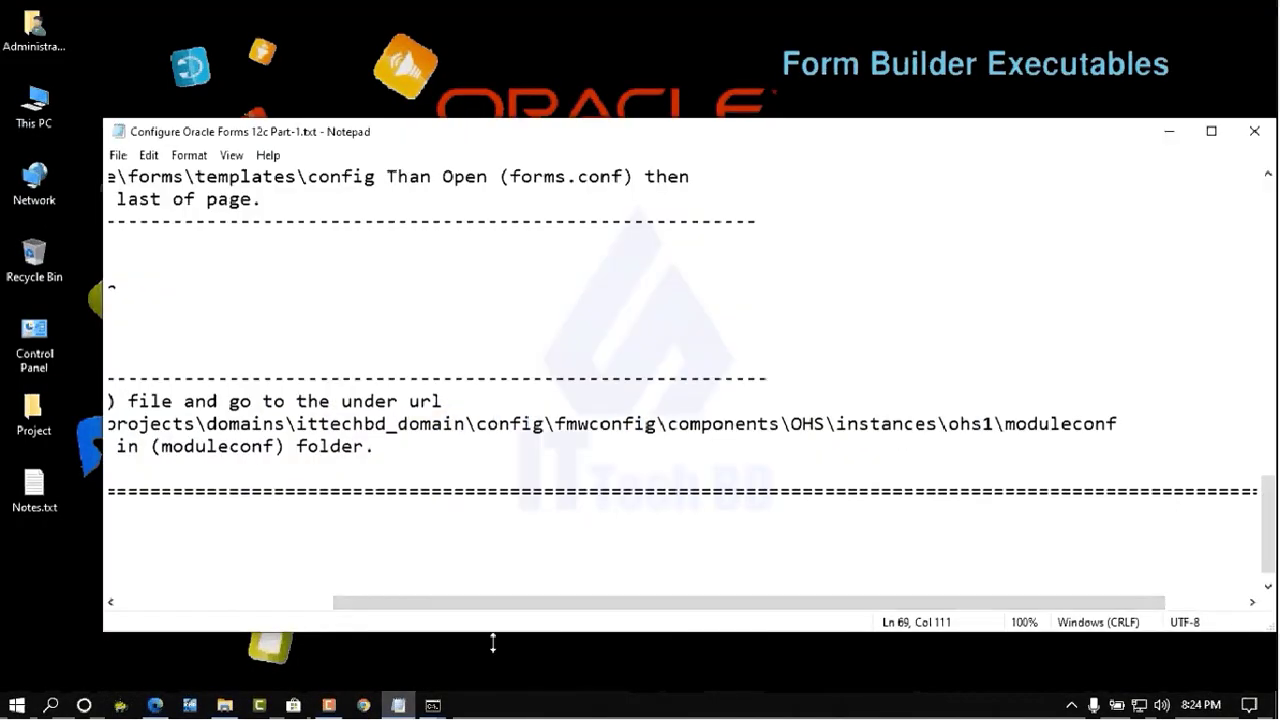
drag(495, 604, 243, 591)
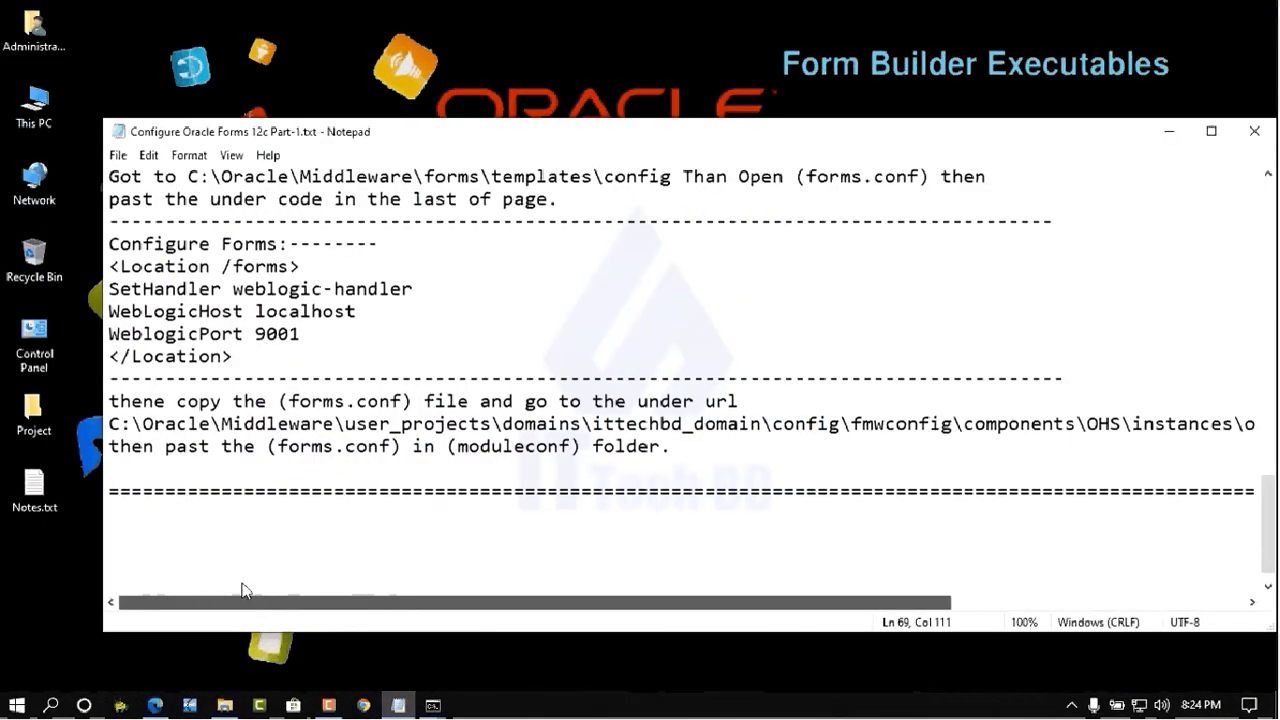
click(1172, 133)
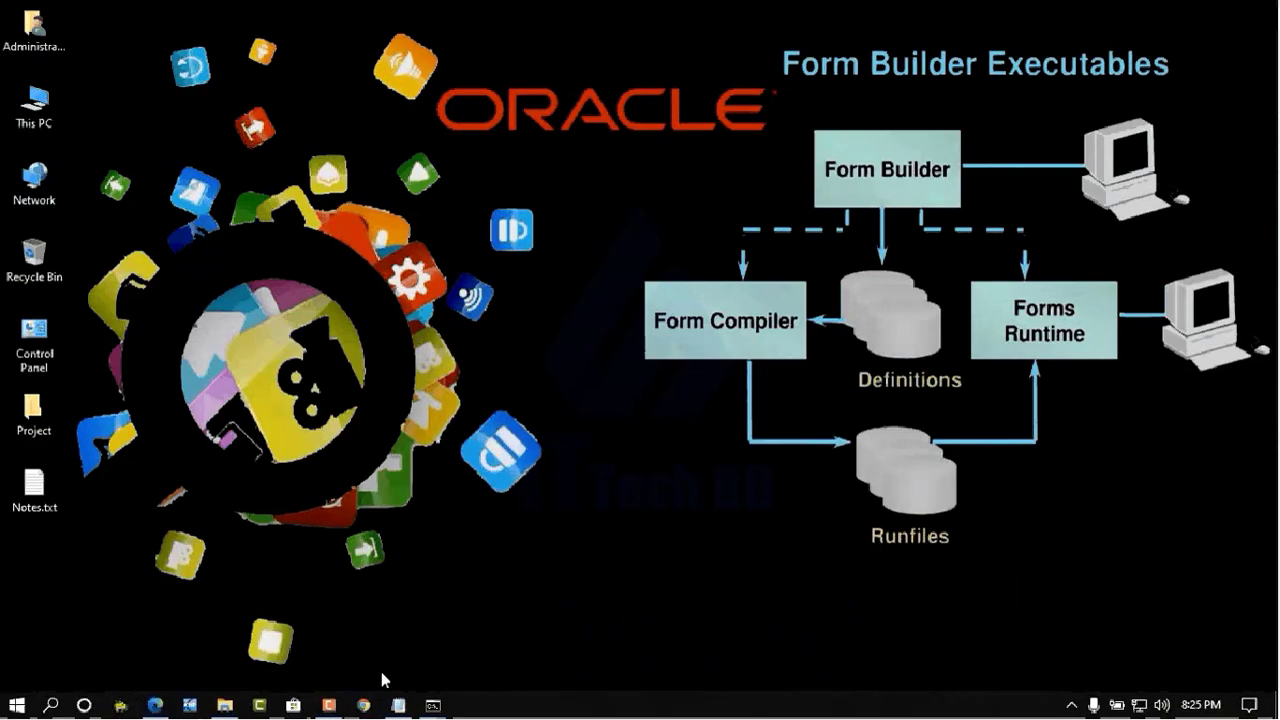
Switch to Enterprise Manager in the browser, restart the ohs1 Oracle HTTP Server, and dismiss the restart confirmation.
click(157, 705)
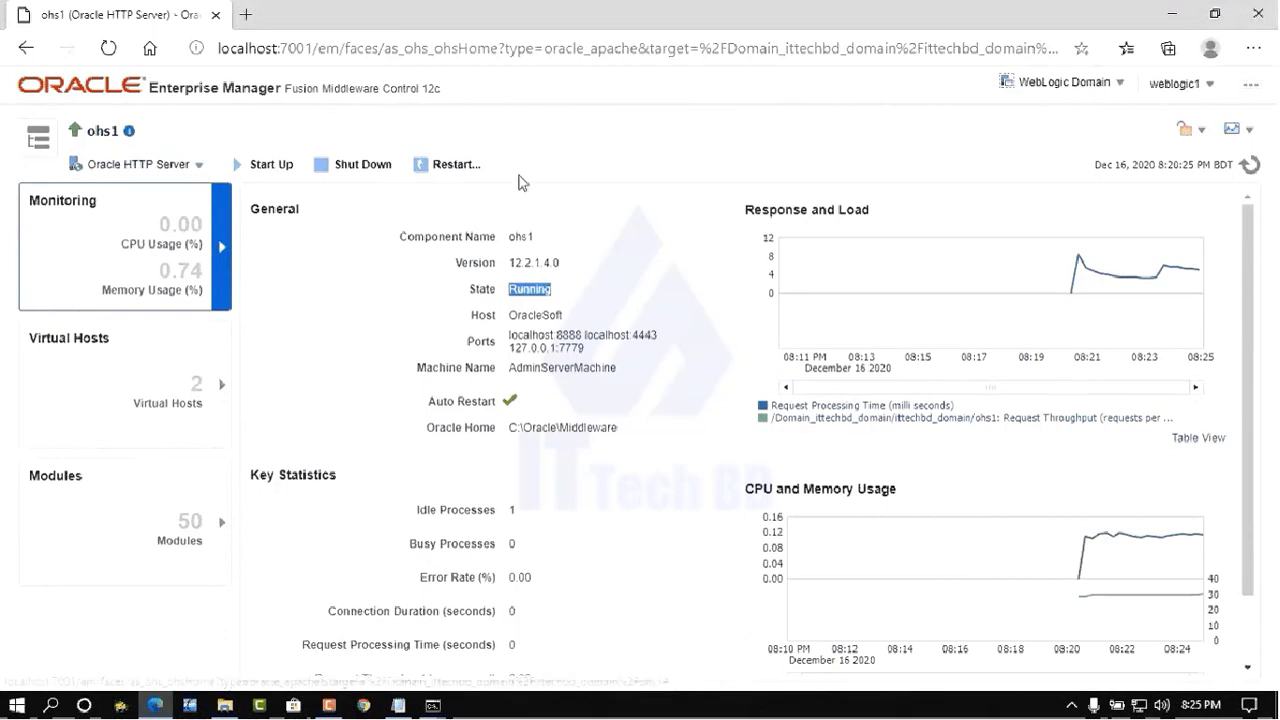
click(456, 166)
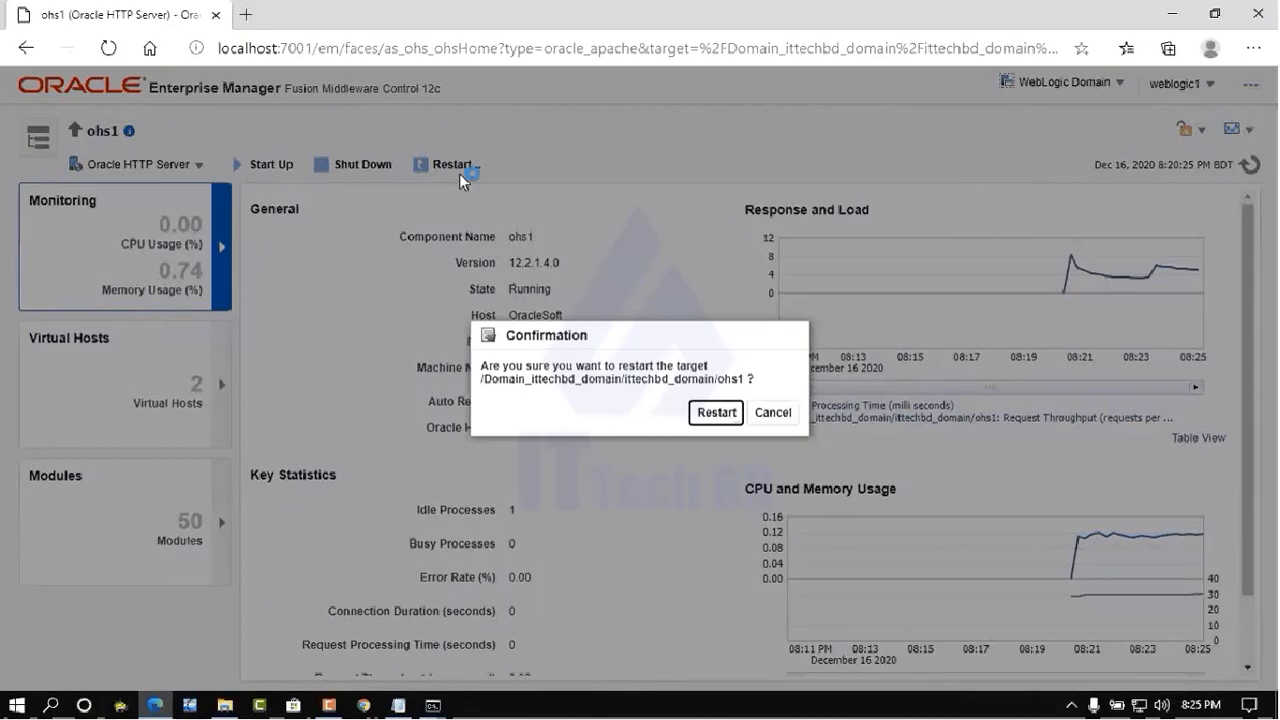
click(717, 421)
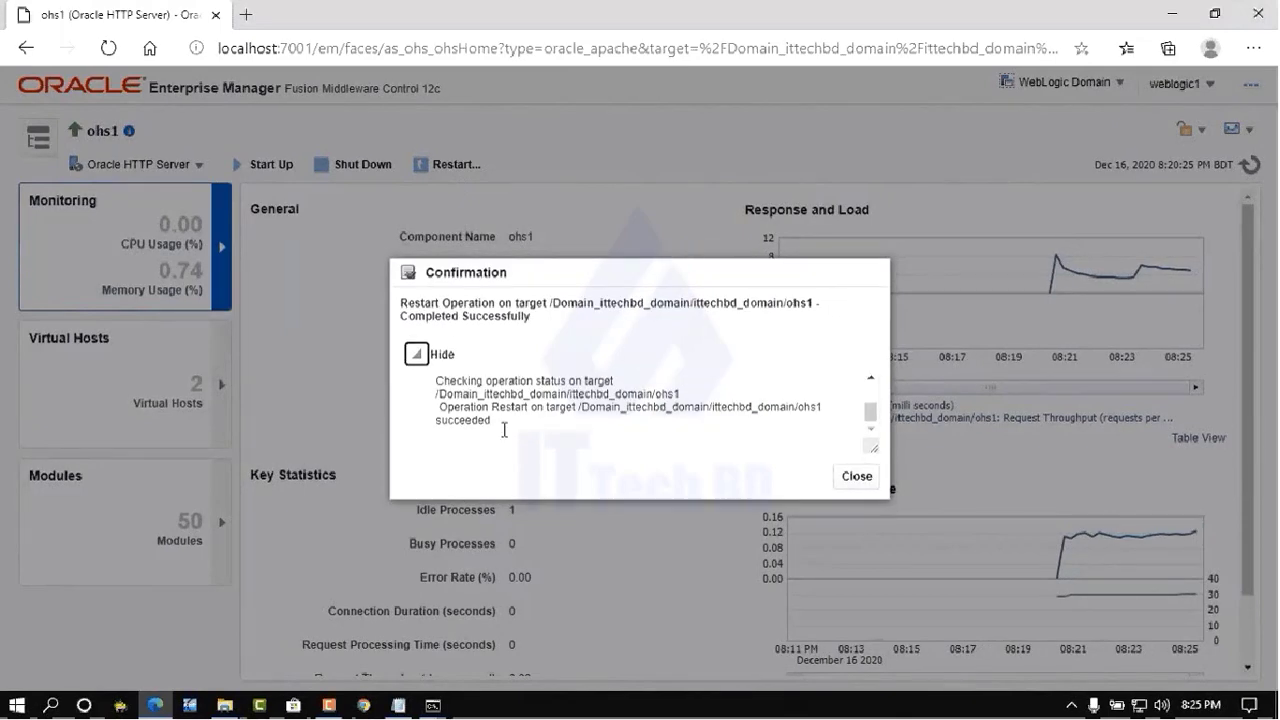
click(856, 477)
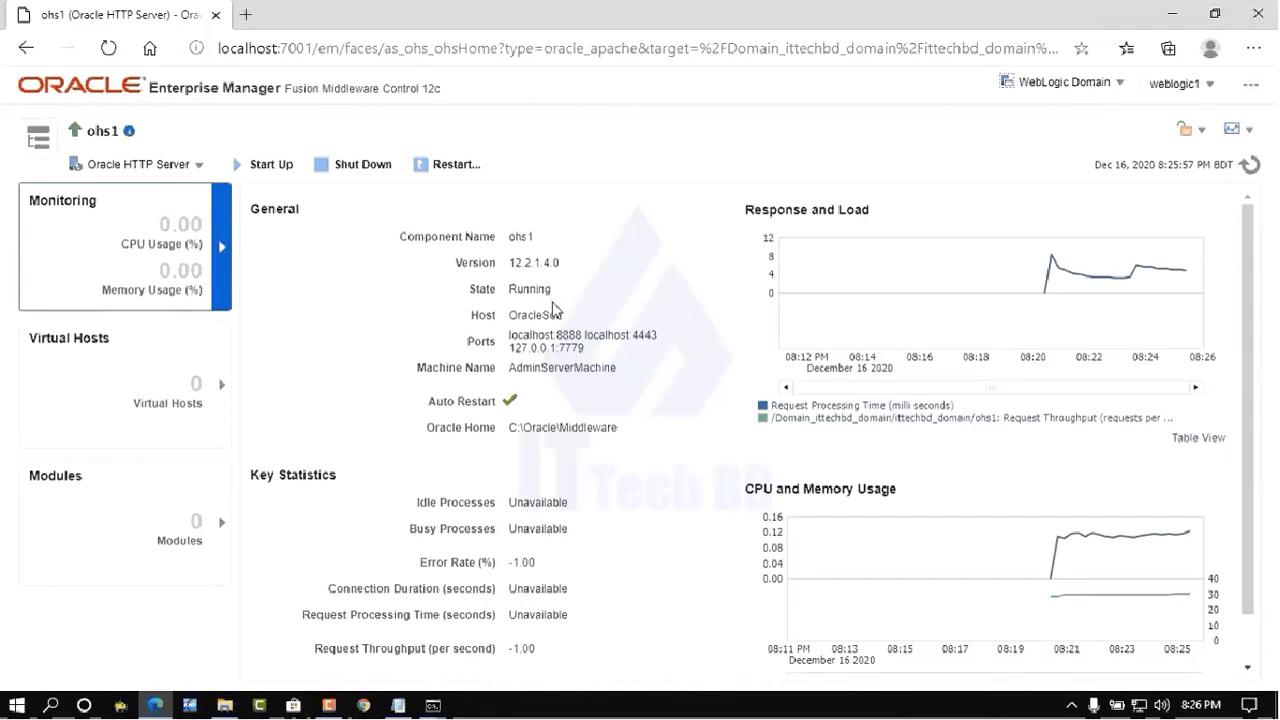
Bring up the Configure Oracle Forms 12c Part-1 notes and look back through the earlier configuration steps.
click(398, 706)
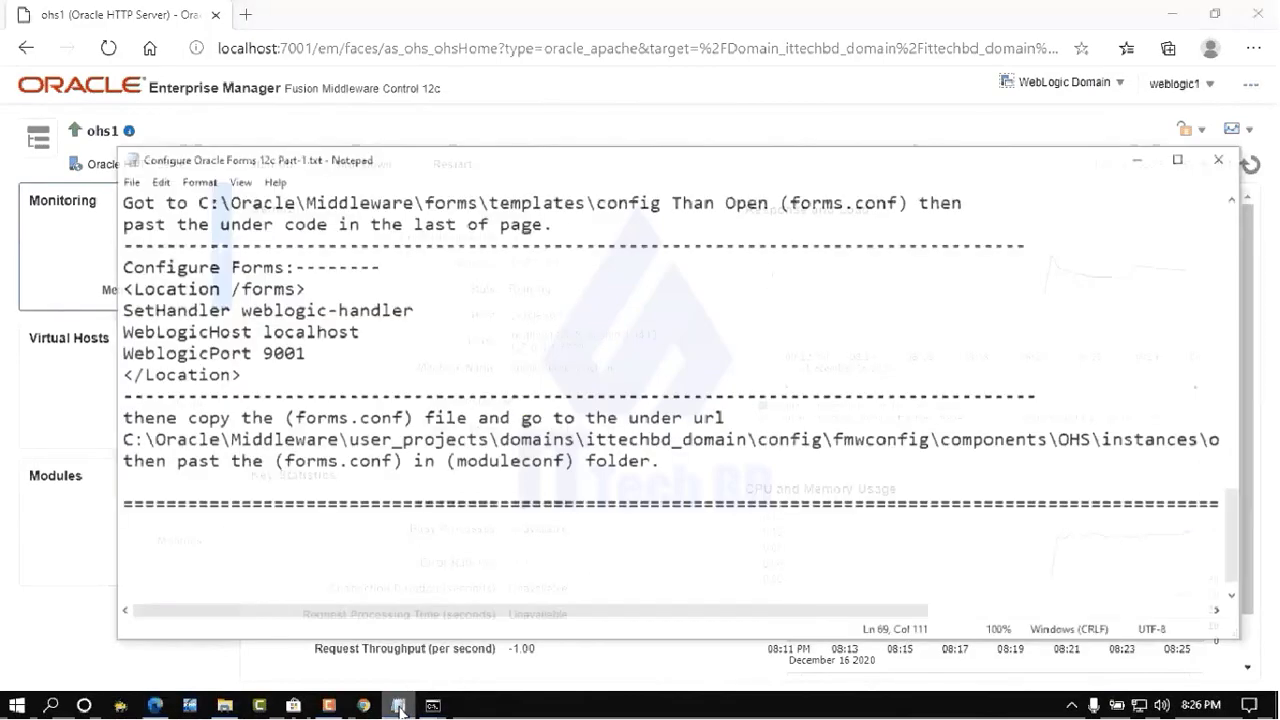
scroll(465, 410, up, 5)
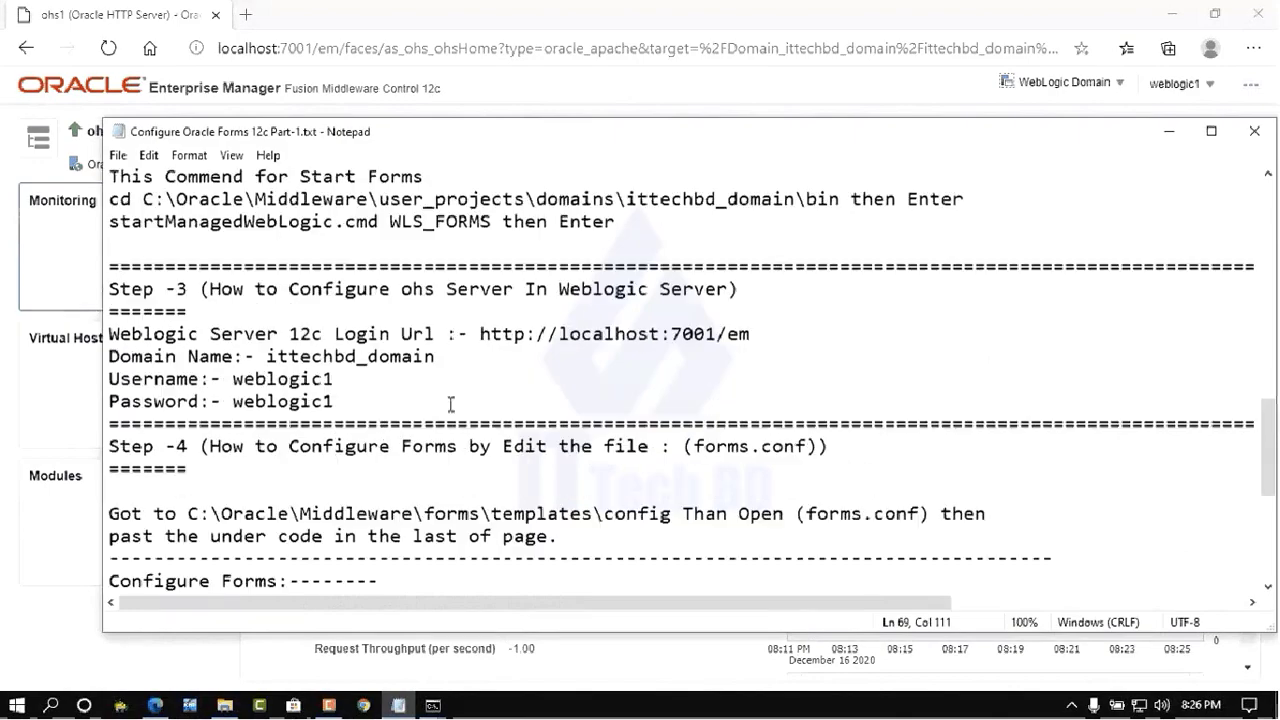
scroll(453, 401, up, 15)
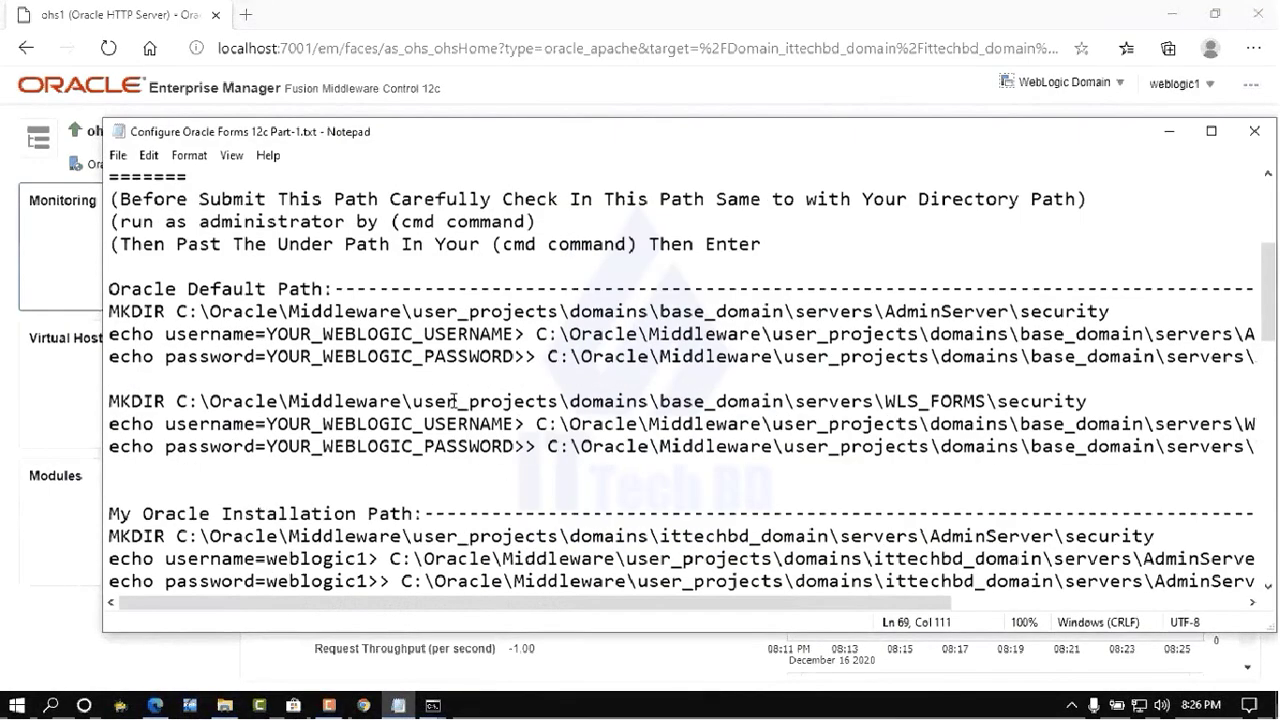